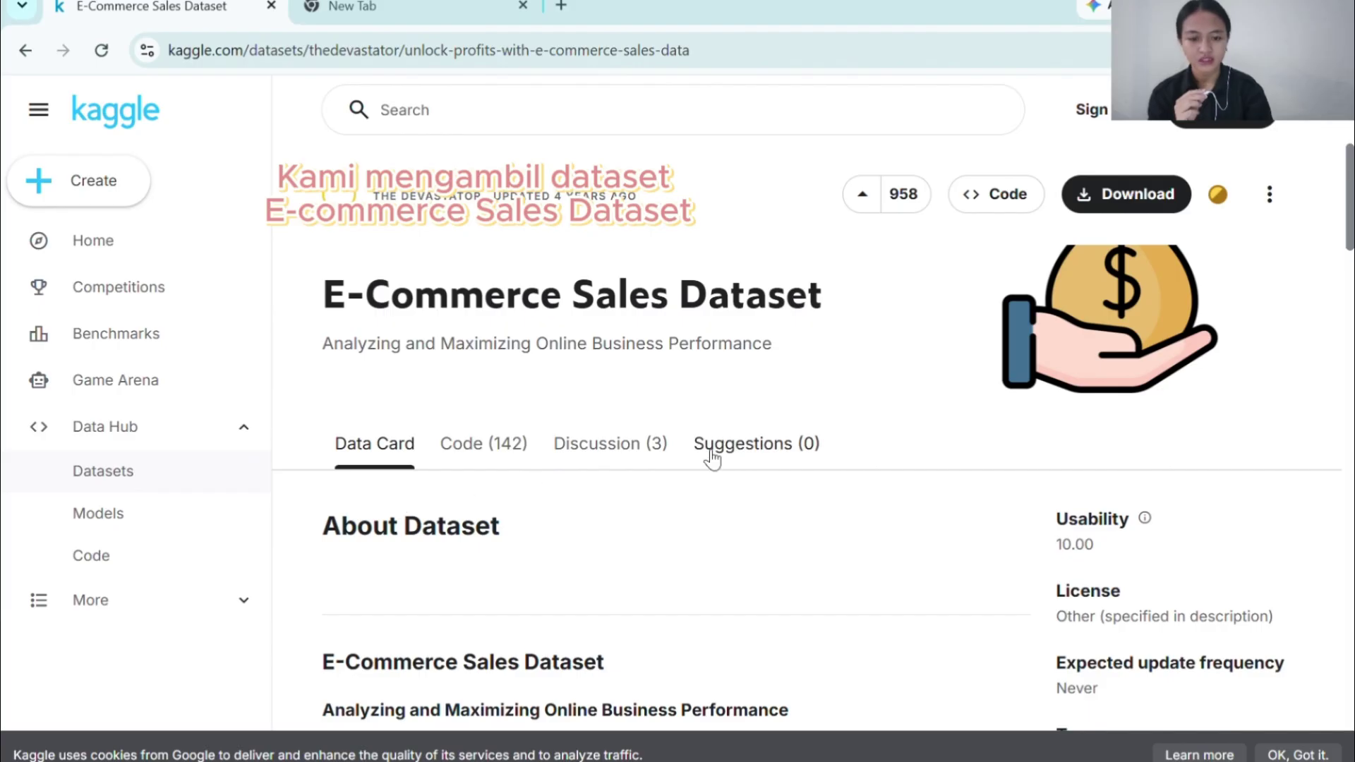
# Step: Download International sale Report.csv and Sale Report.csv from the E-Commerce Sales Dataset on Kaggle
pyautogui.scroll(-12, 791, 534)
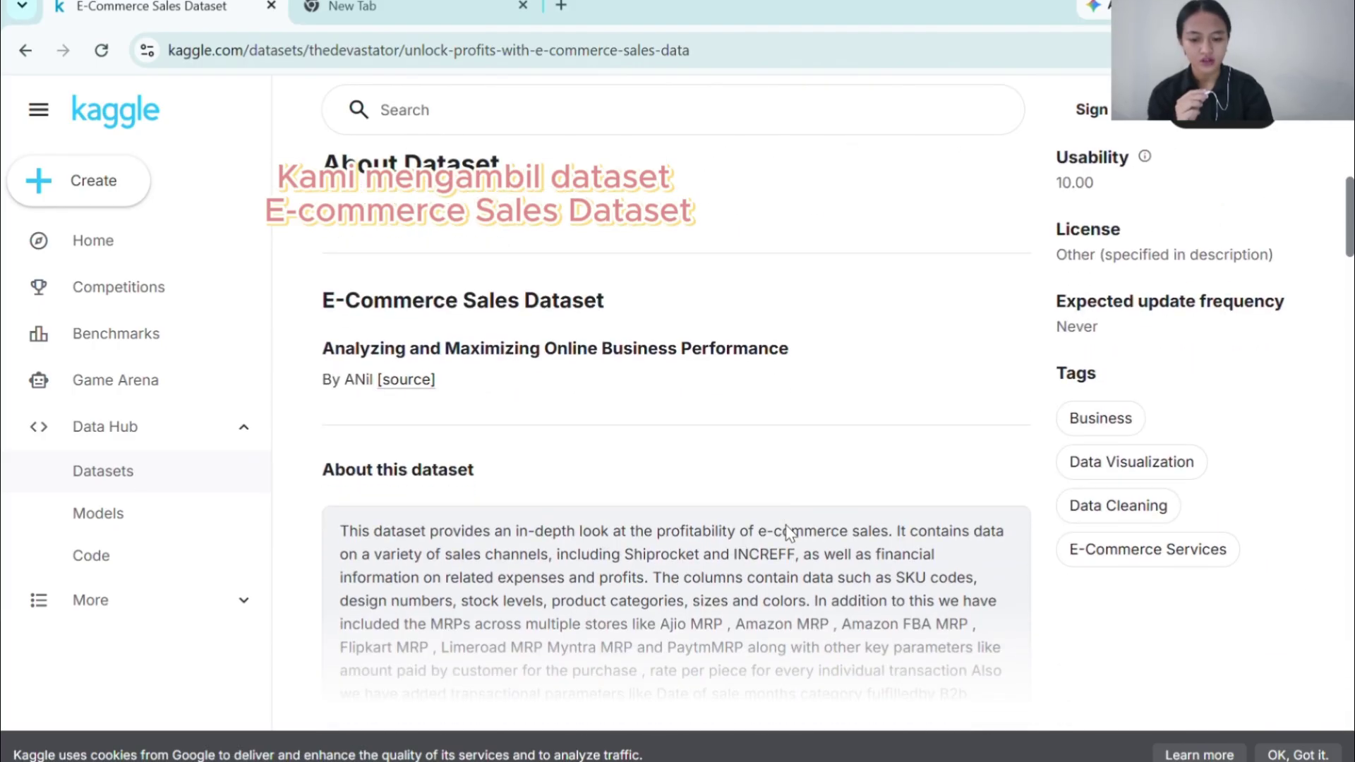
pyautogui.scroll(3, 790, 534)
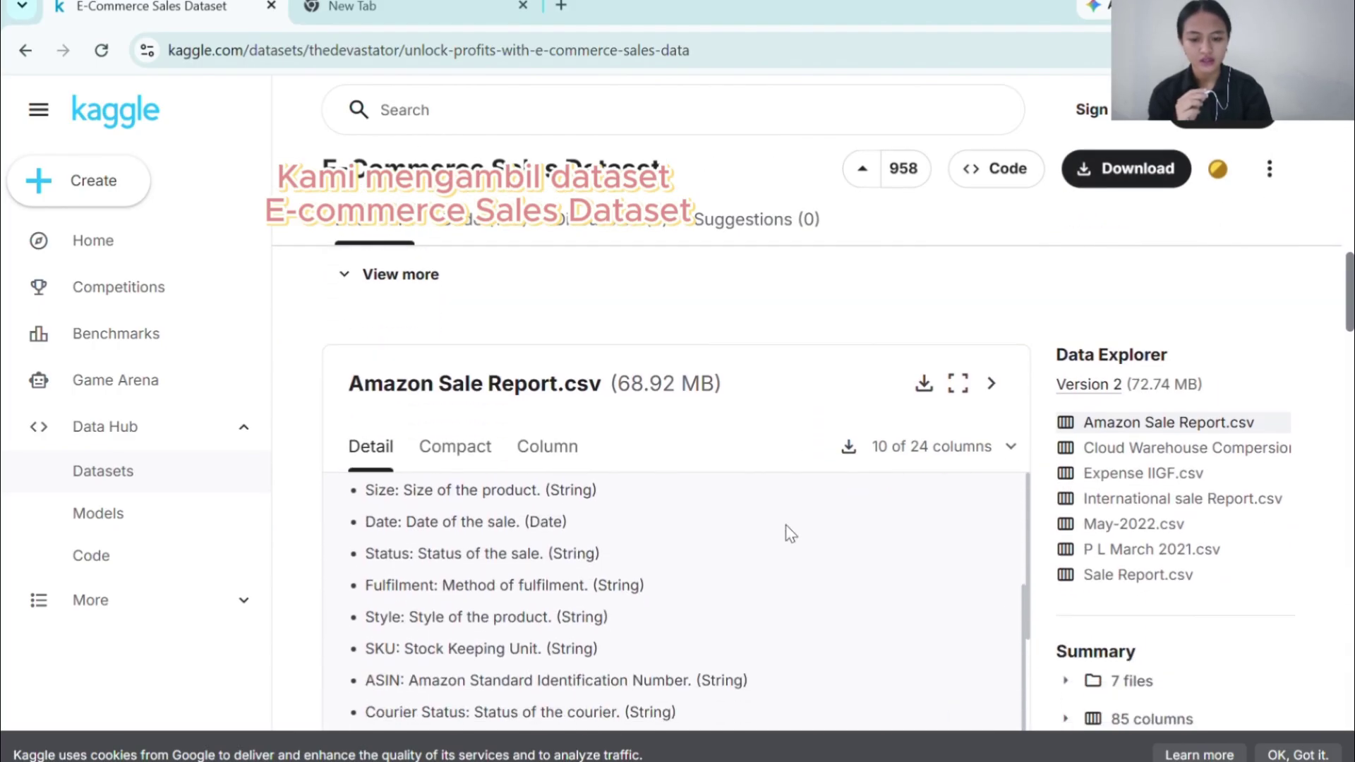
pyautogui.scroll(-1, 786, 524)
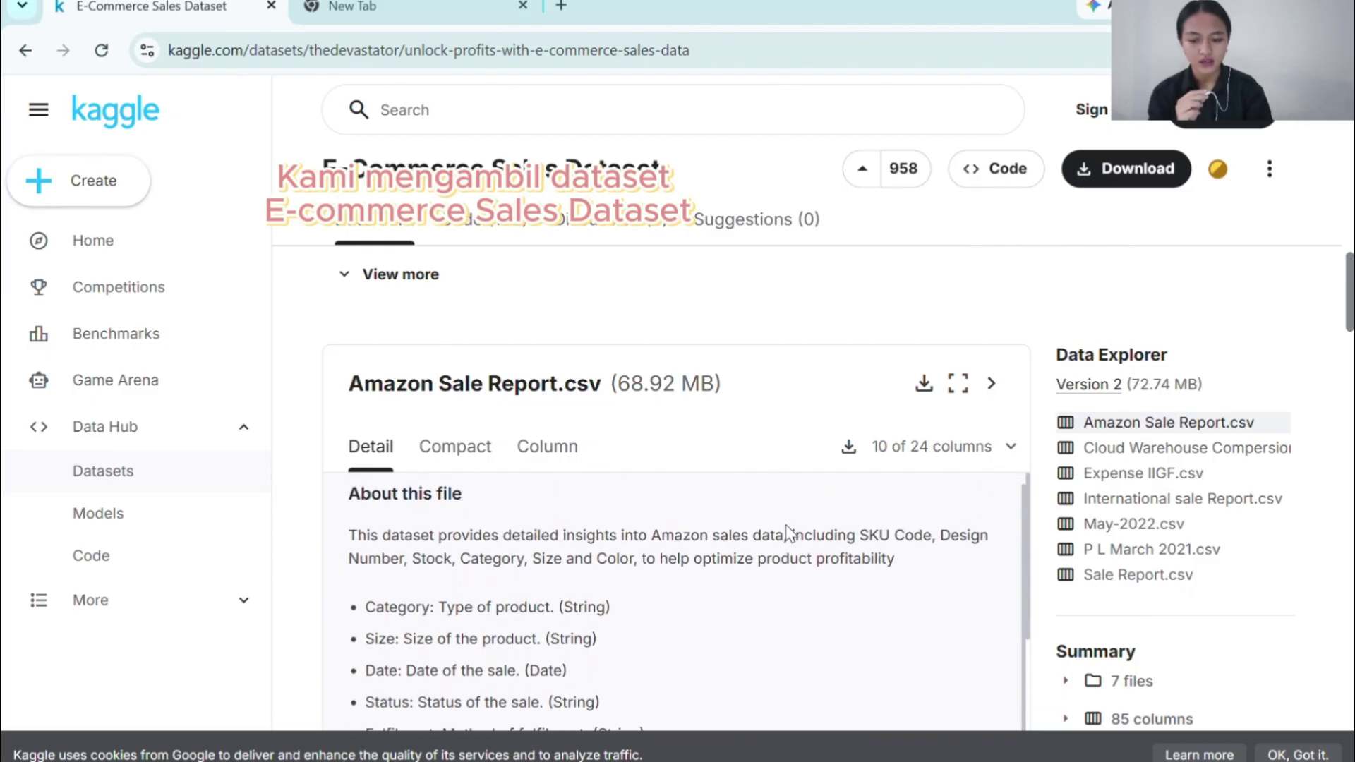
pyautogui.scroll(1, 786, 524)
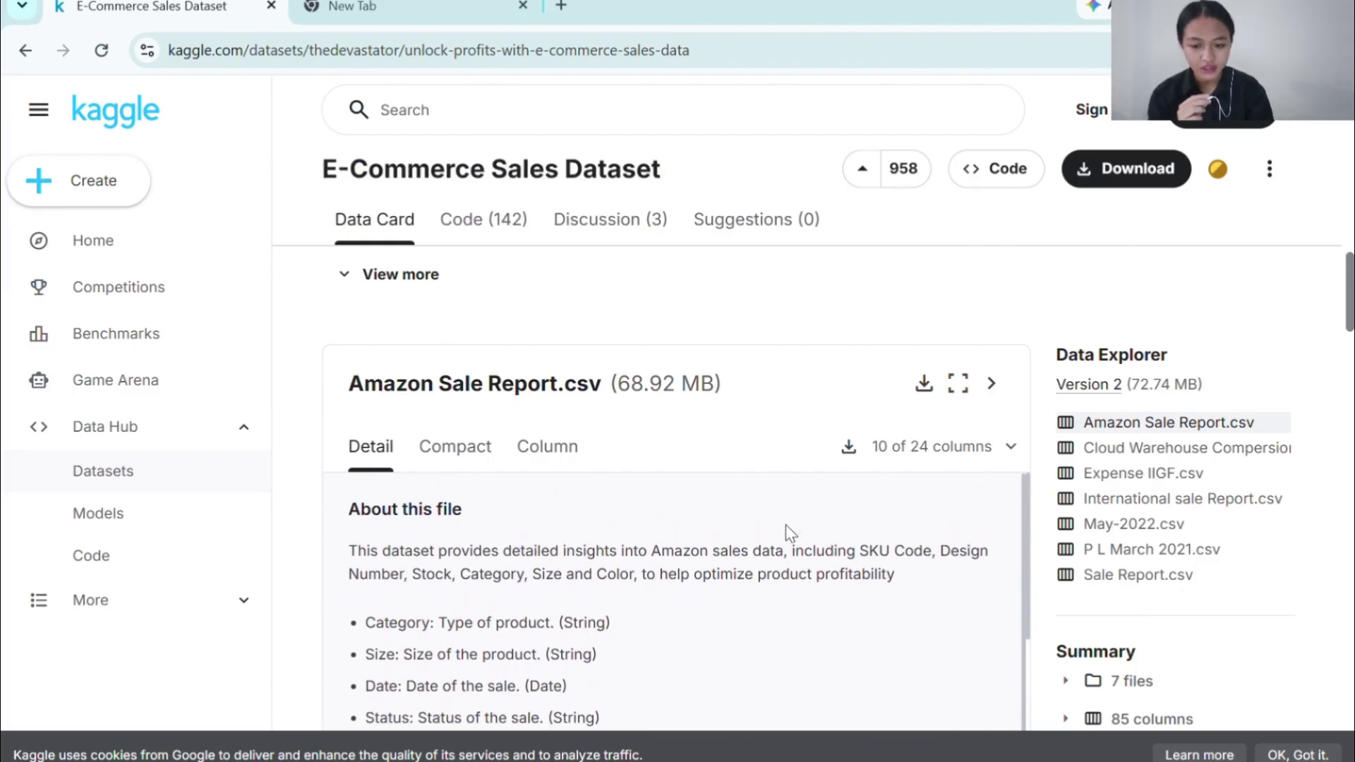
pyautogui.scroll(-1, 926, 324)
pyautogui.scroll(-1, 926, 324)
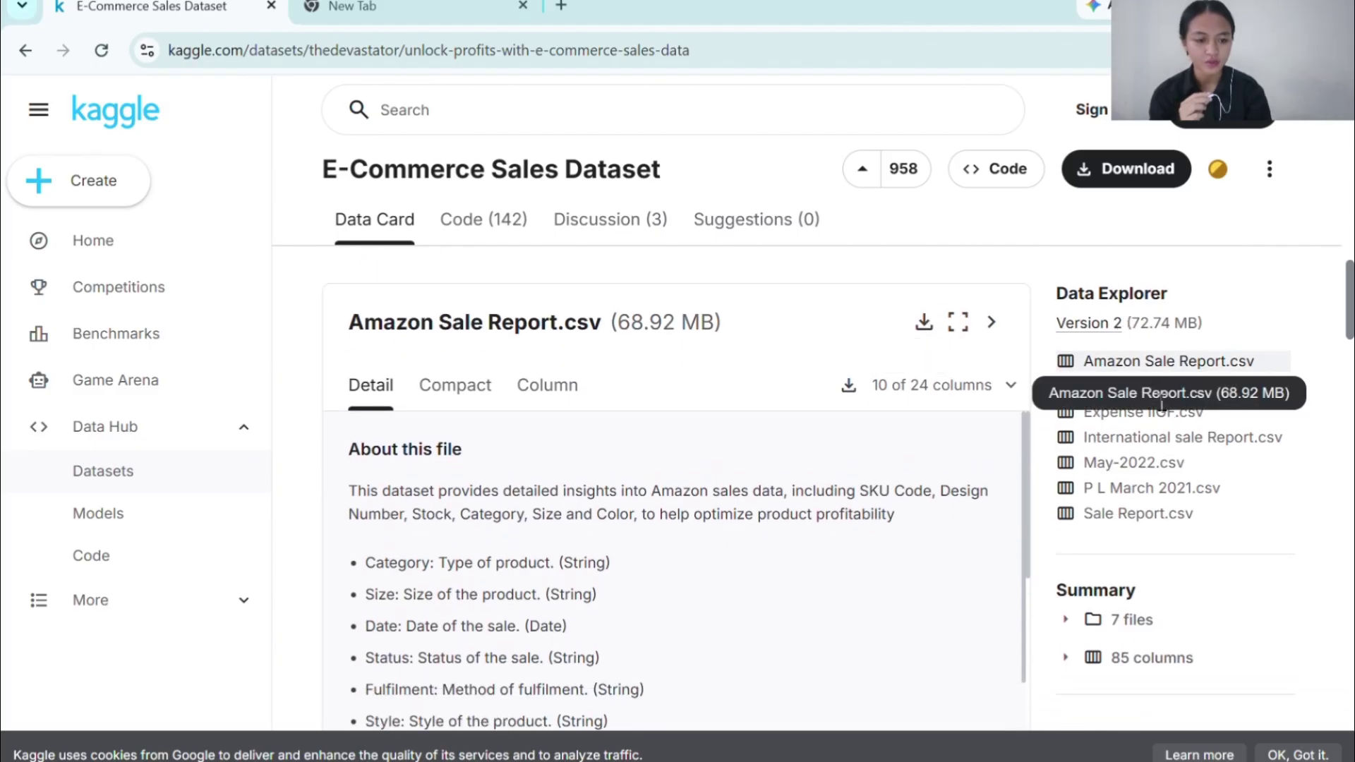
pyautogui.click(1151, 442)
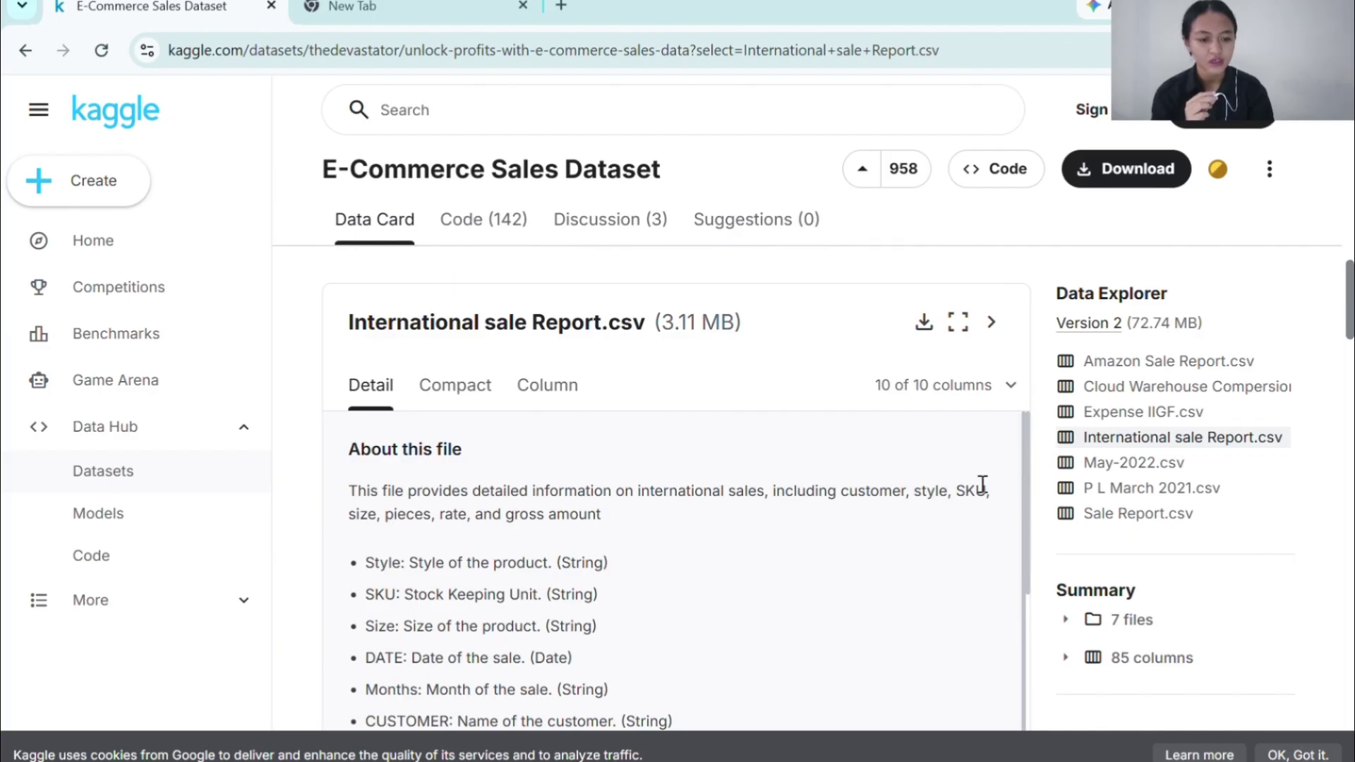
pyautogui.click(923, 323)
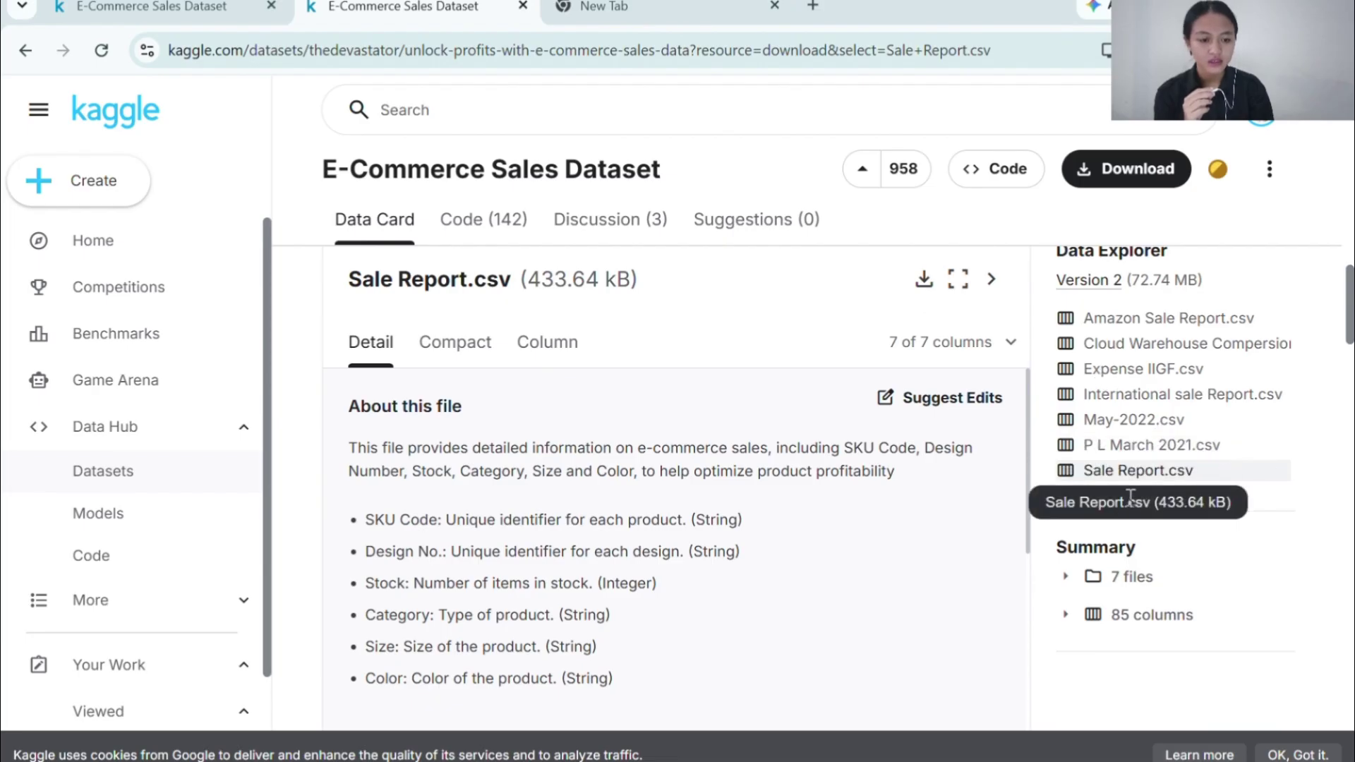
pyautogui.click(925, 282)
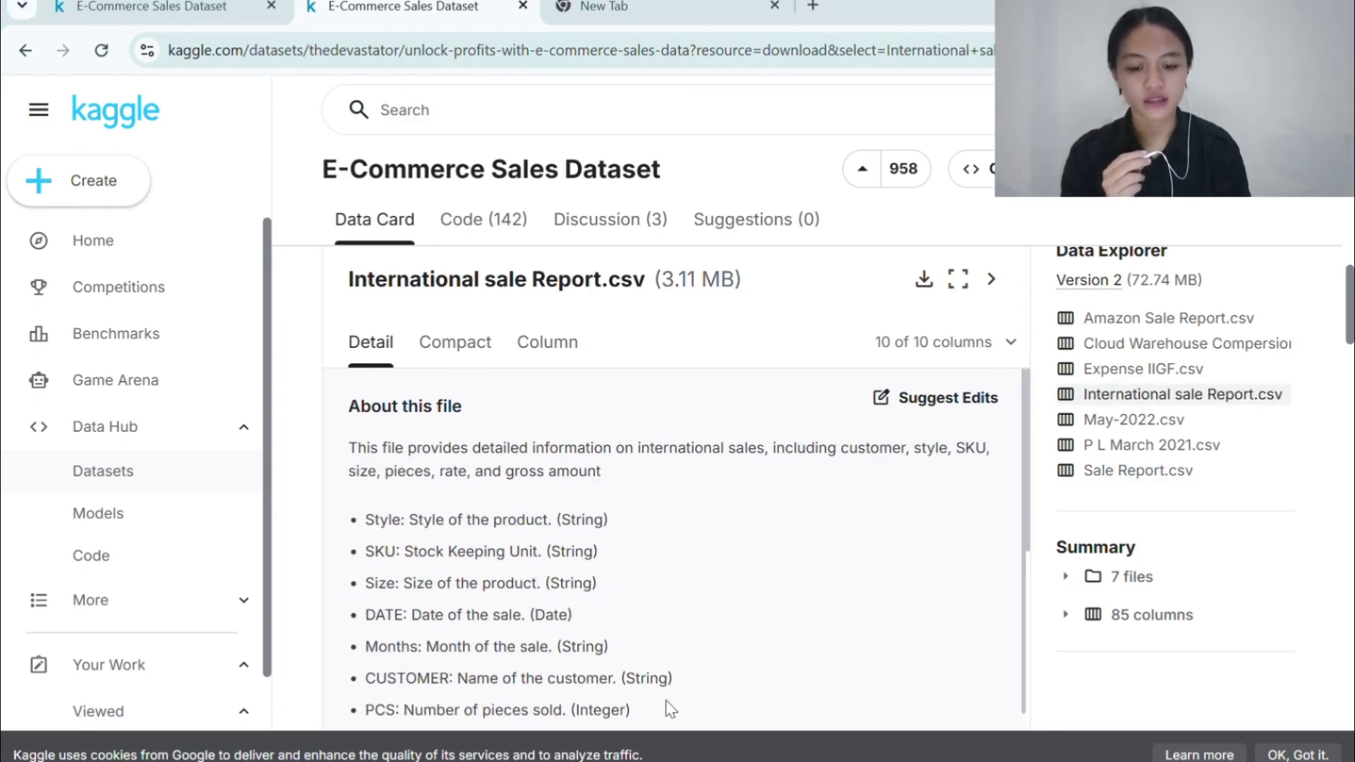
# Step: Switch to Power BI Desktop and start a blank report
pyautogui.press('super')
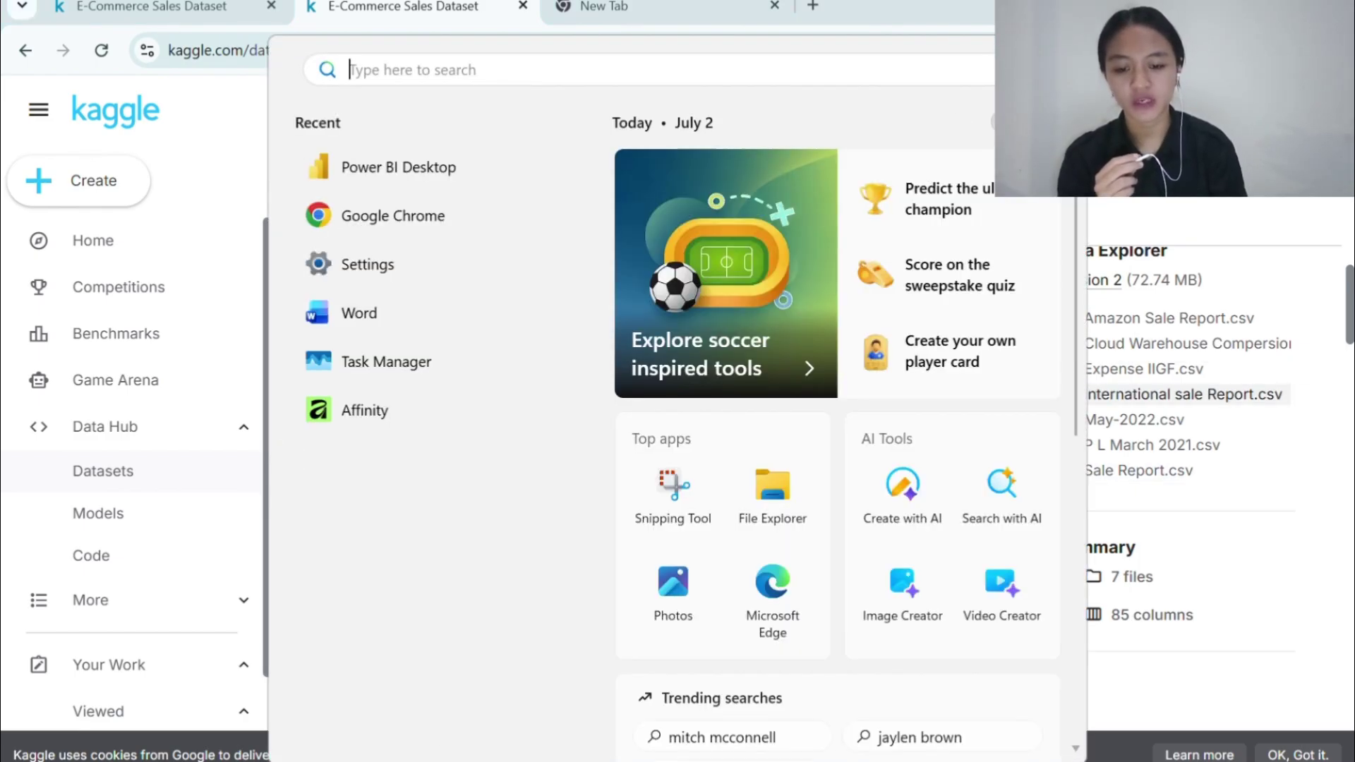
pyautogui.click(399, 168)
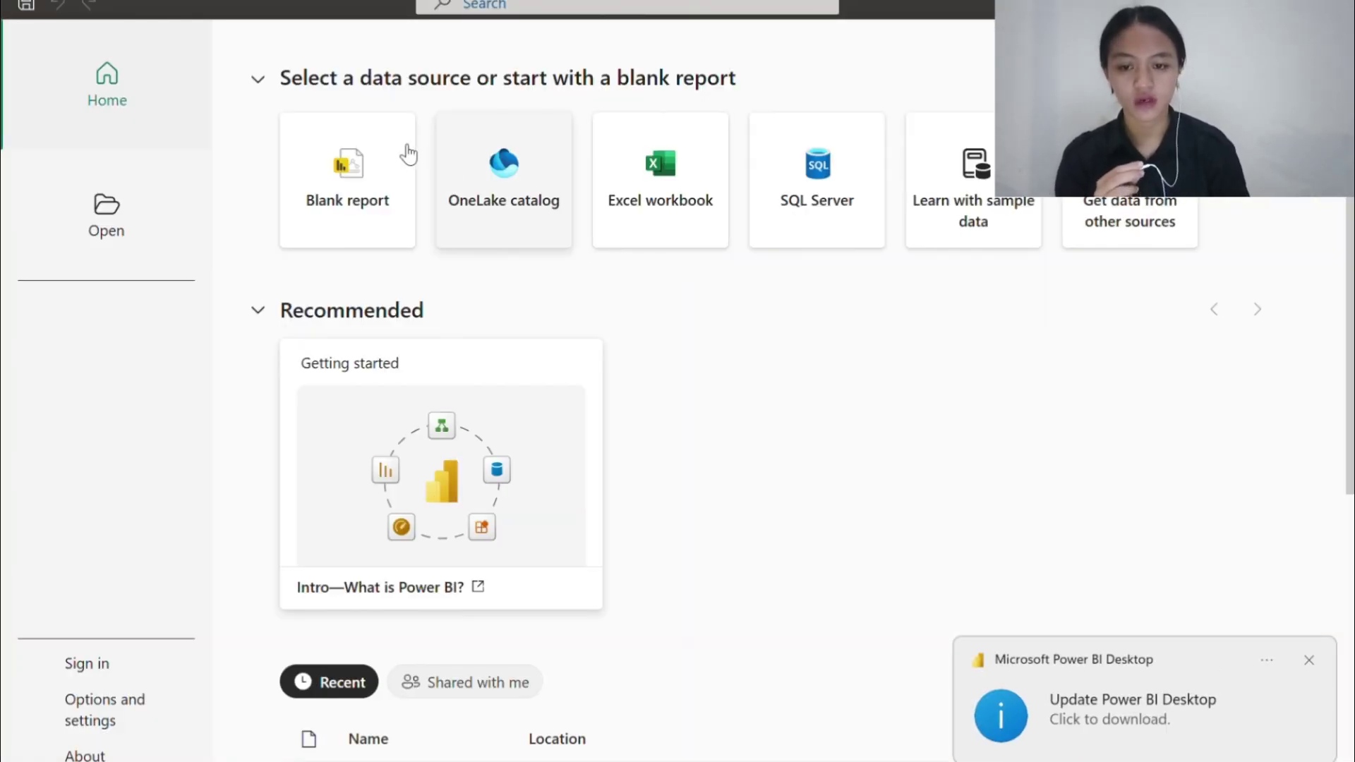
pyautogui.click(385, 173)
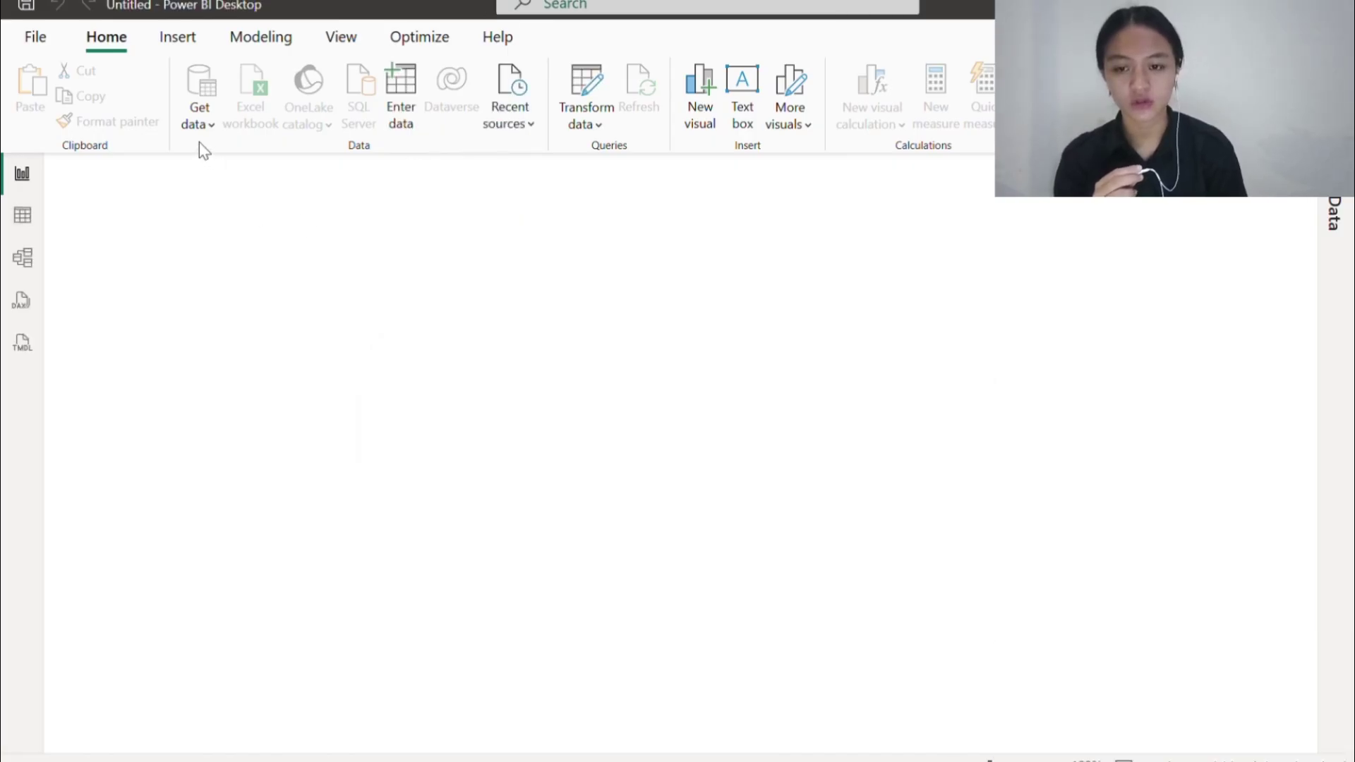
# Step: Import International sale Report.csv from Downloads as a Text/CSV source through Power Query, and apply the query to the report
pyautogui.click(206, 94)
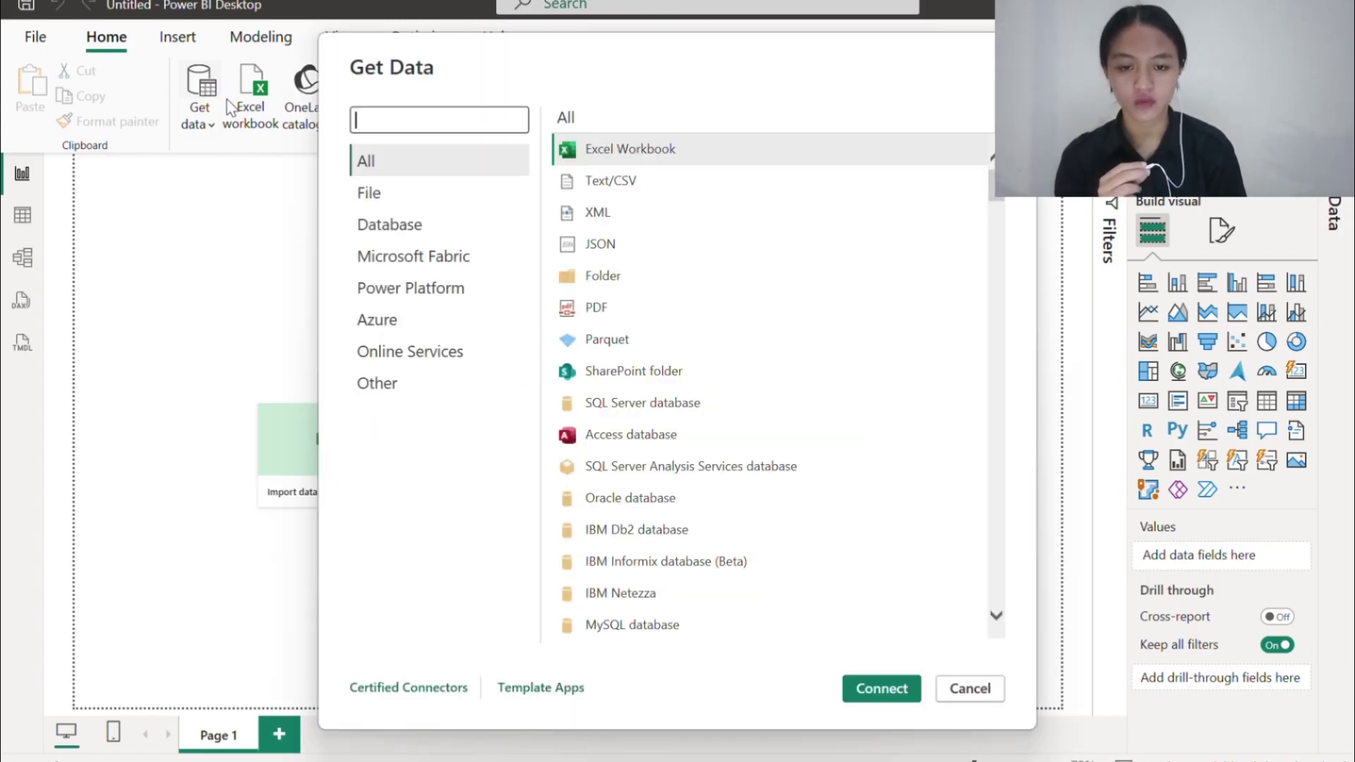
pyautogui.click(642, 182)
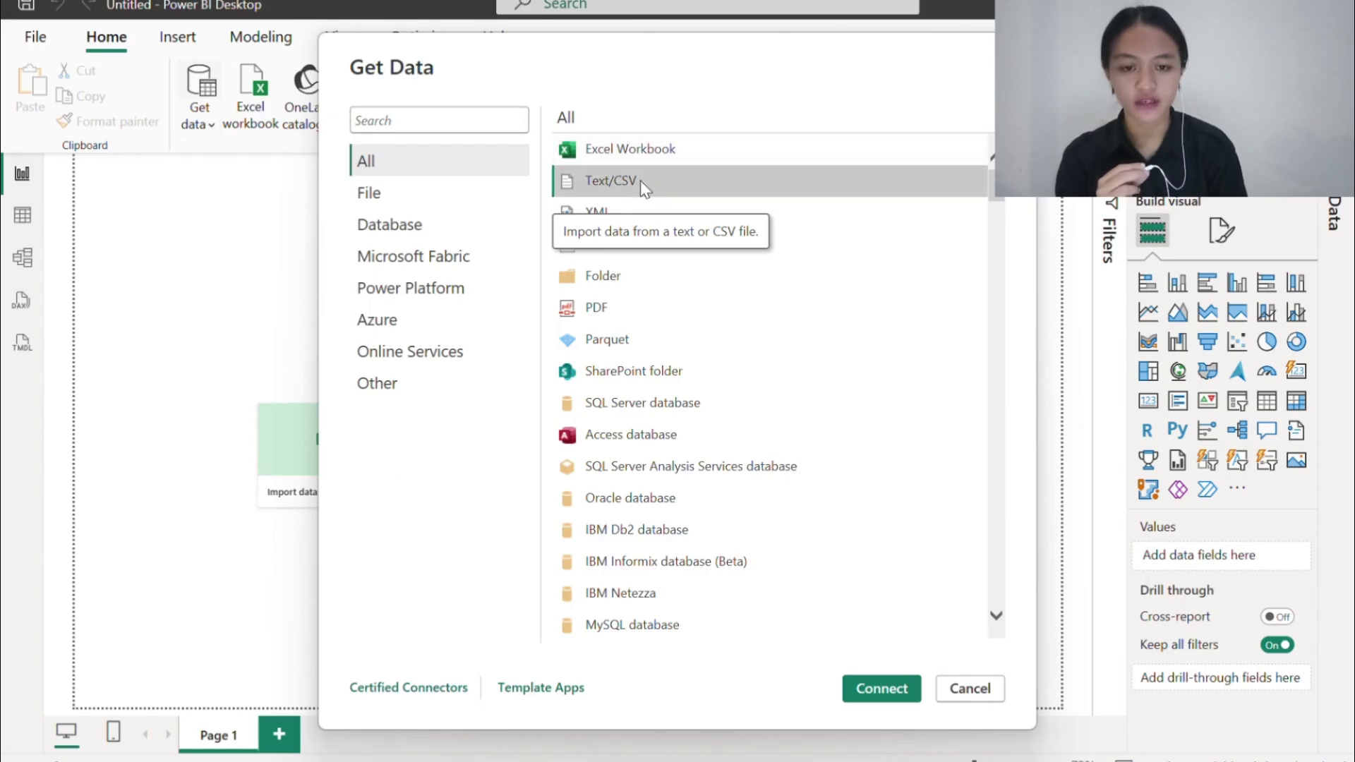
pyautogui.click(883, 695)
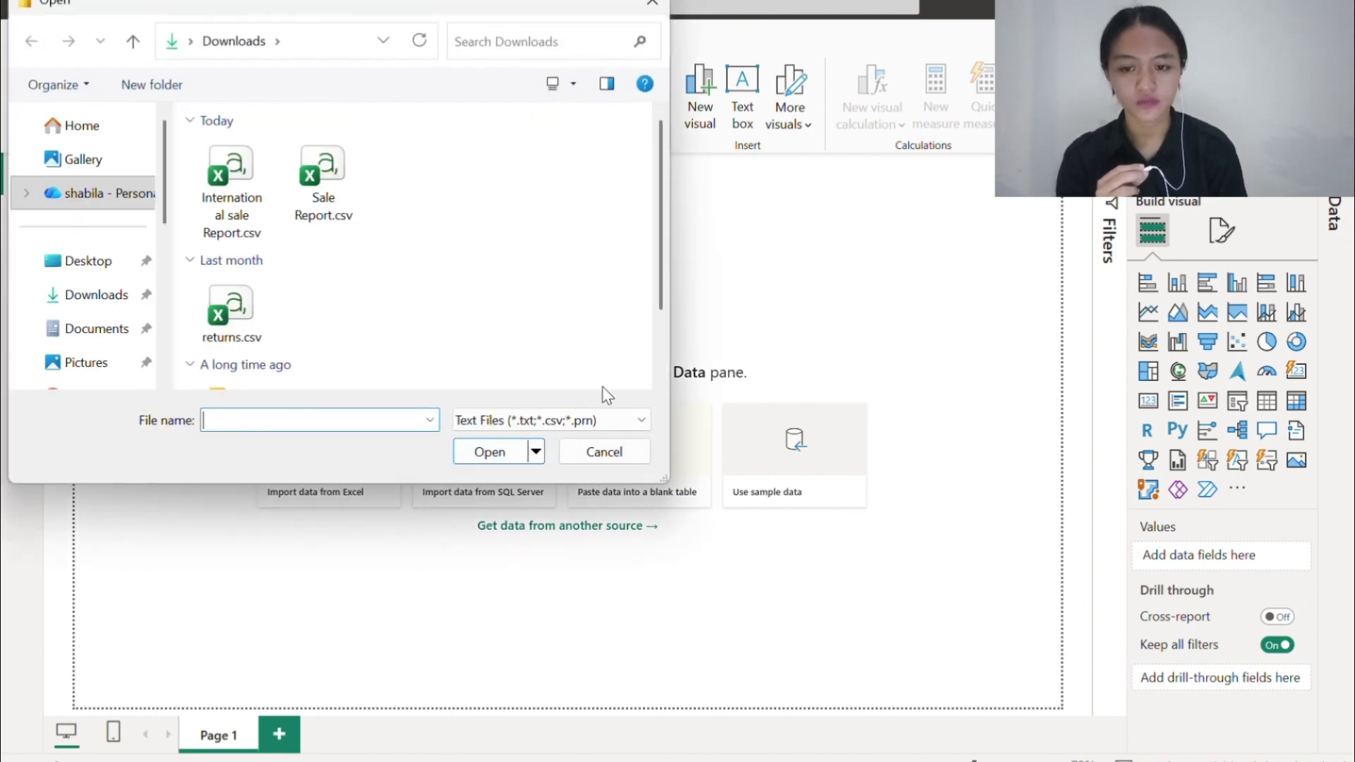
pyautogui.click(239, 173)
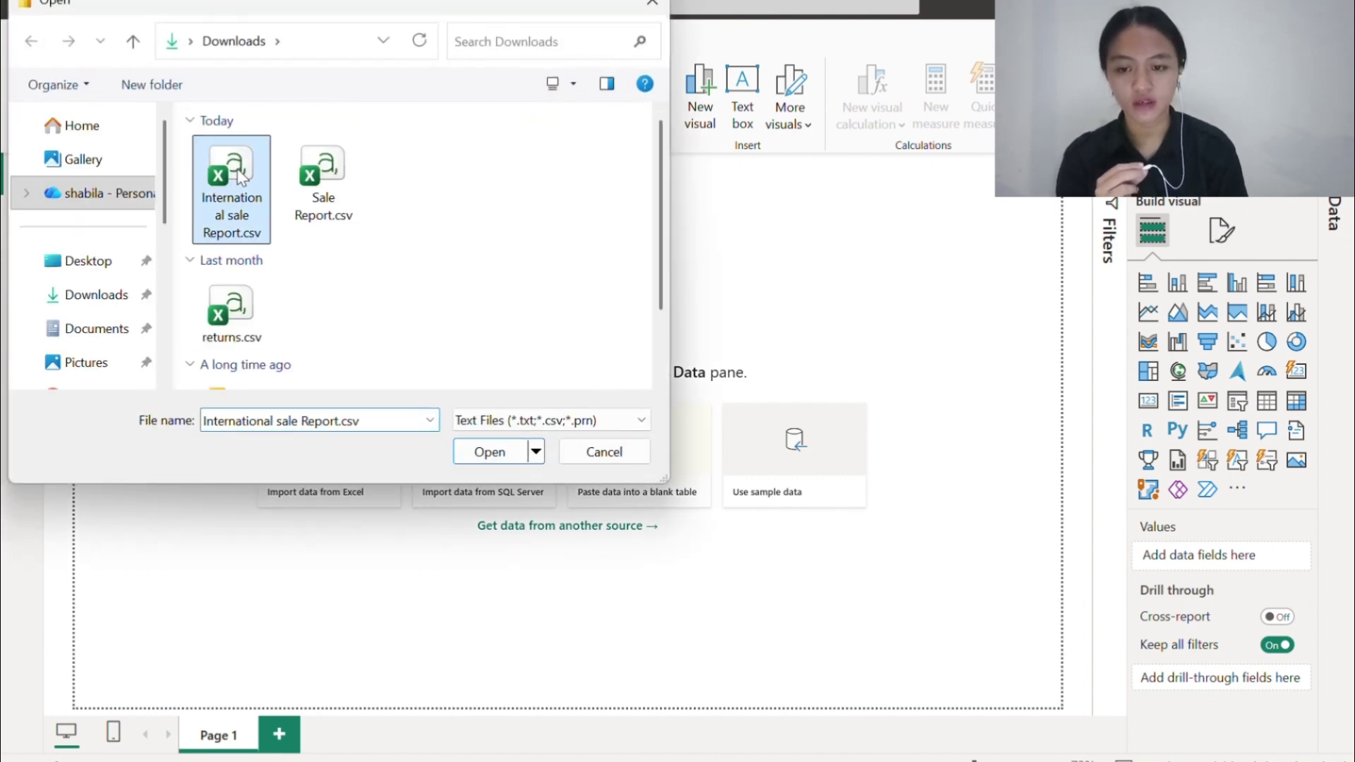
pyautogui.click(503, 463)
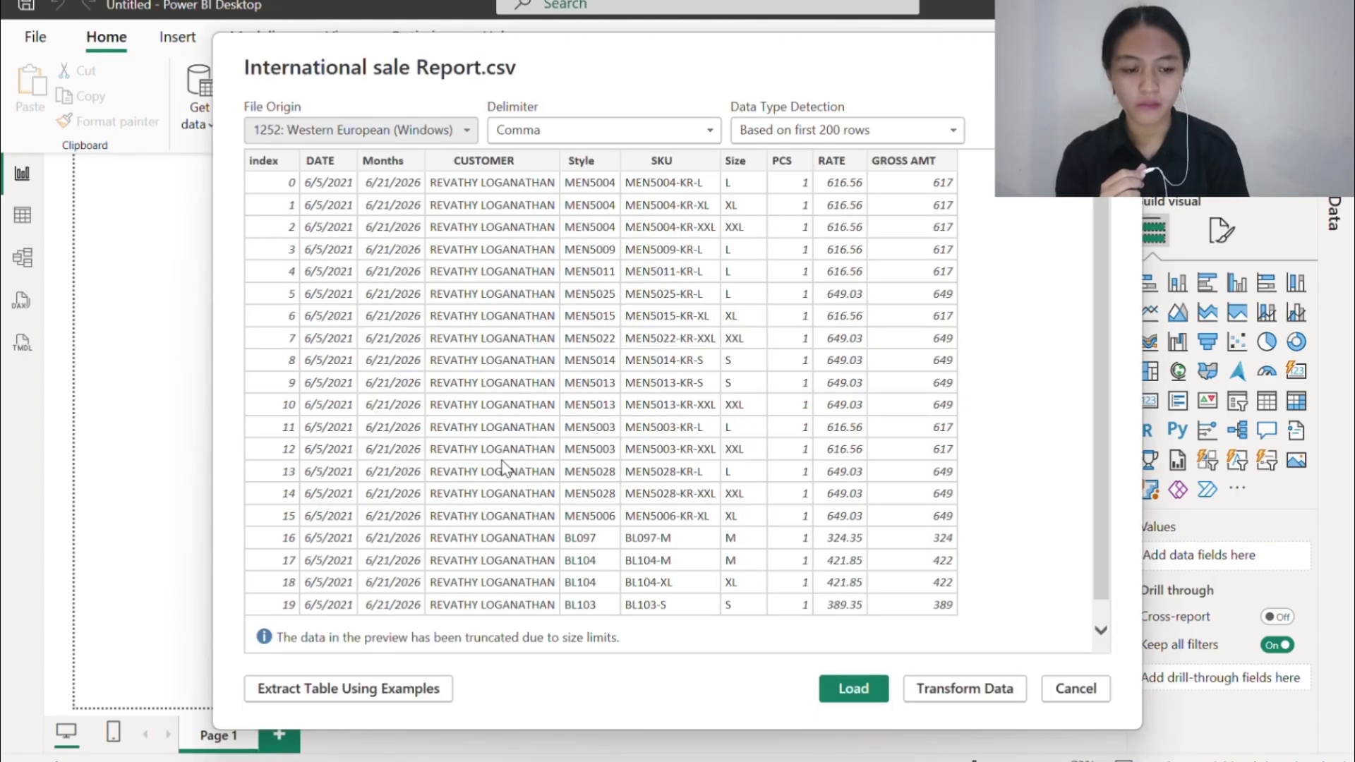
pyautogui.click(957, 690)
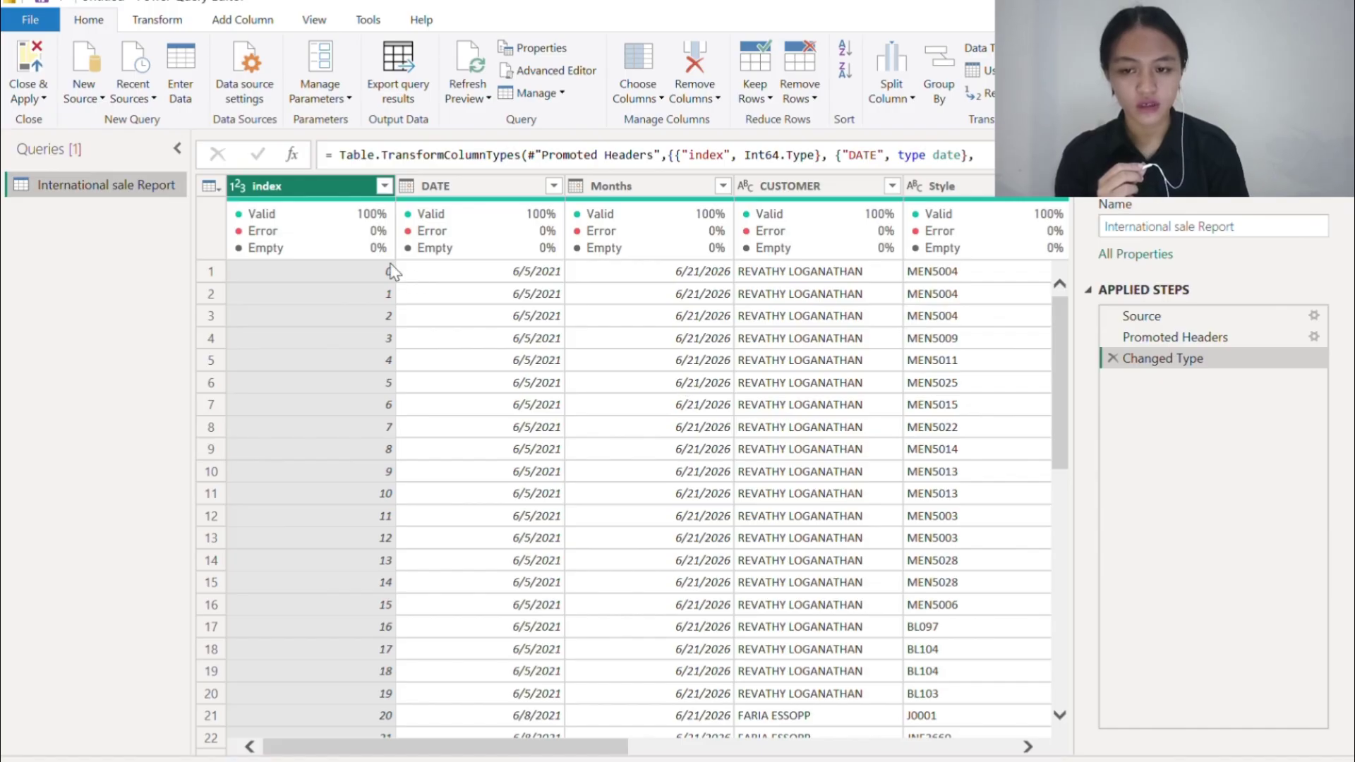
pyautogui.click(39, 71)
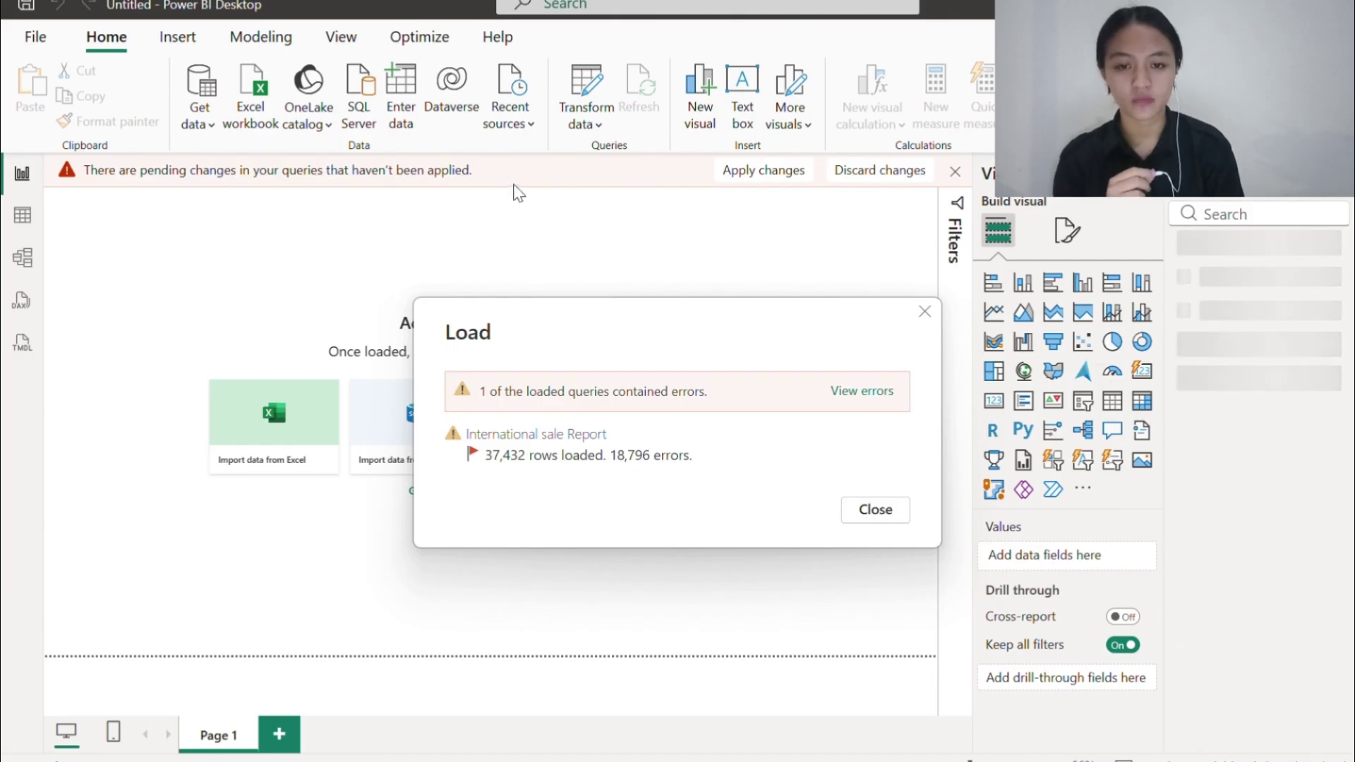
pyautogui.click(875, 510)
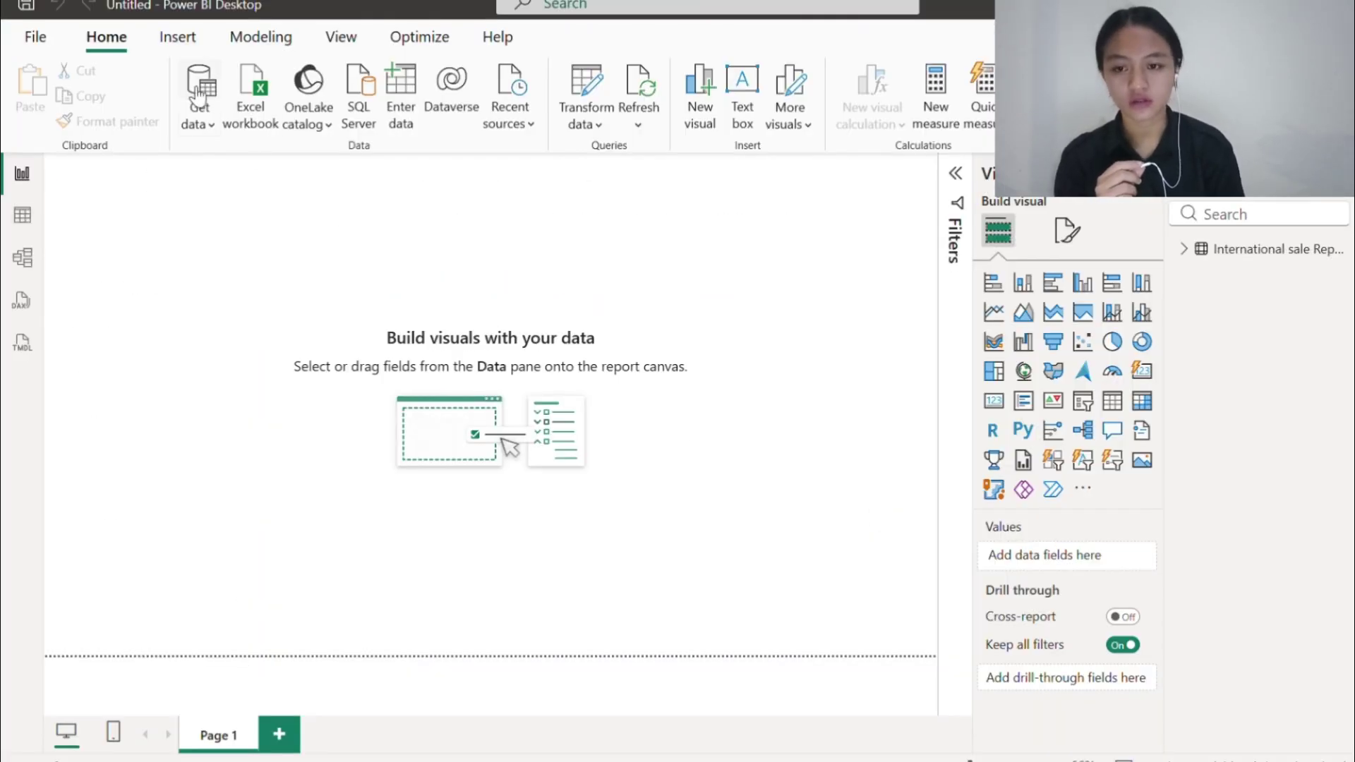
# Step: Import Sale Report.csv from Downloads as a second Text/CSV source, check its rows in Power Query, and apply the query
pyautogui.click(198, 91)
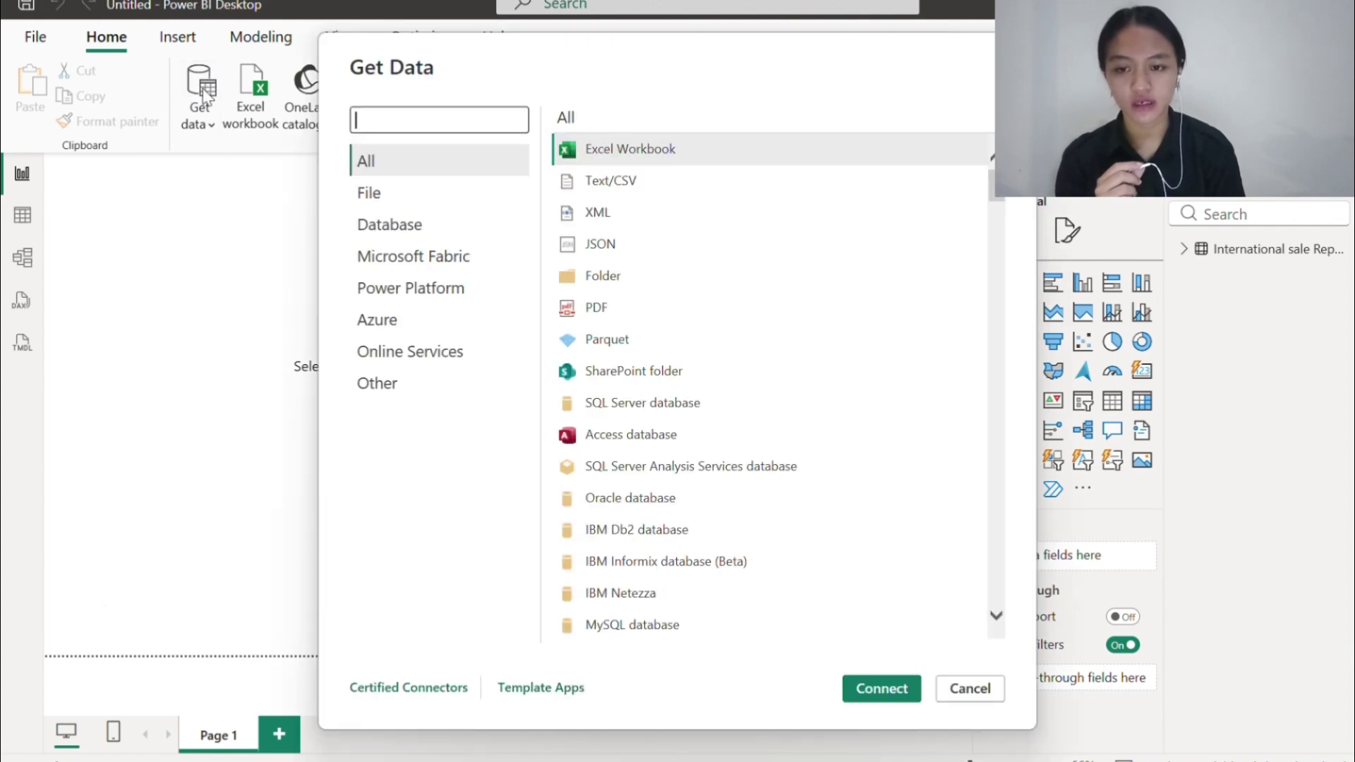
pyautogui.click(619, 178)
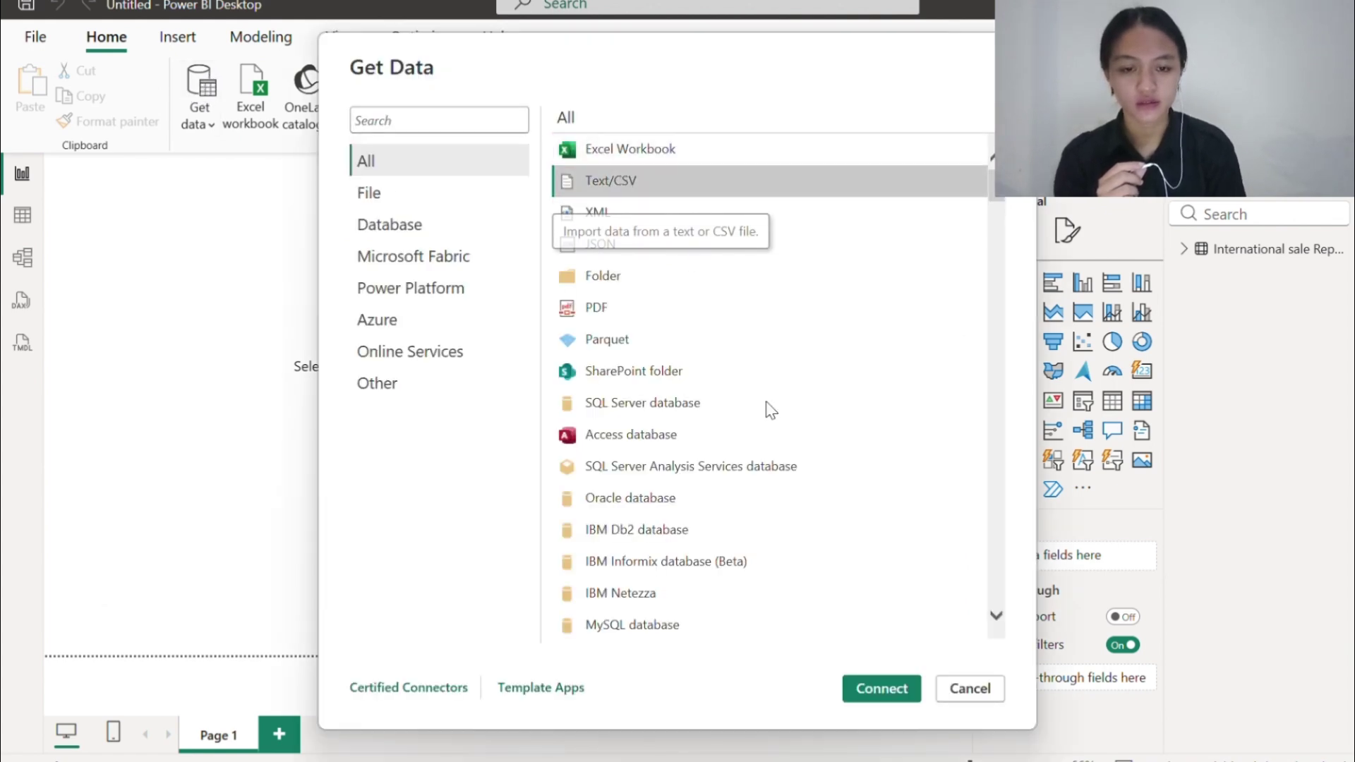
pyautogui.click(867, 690)
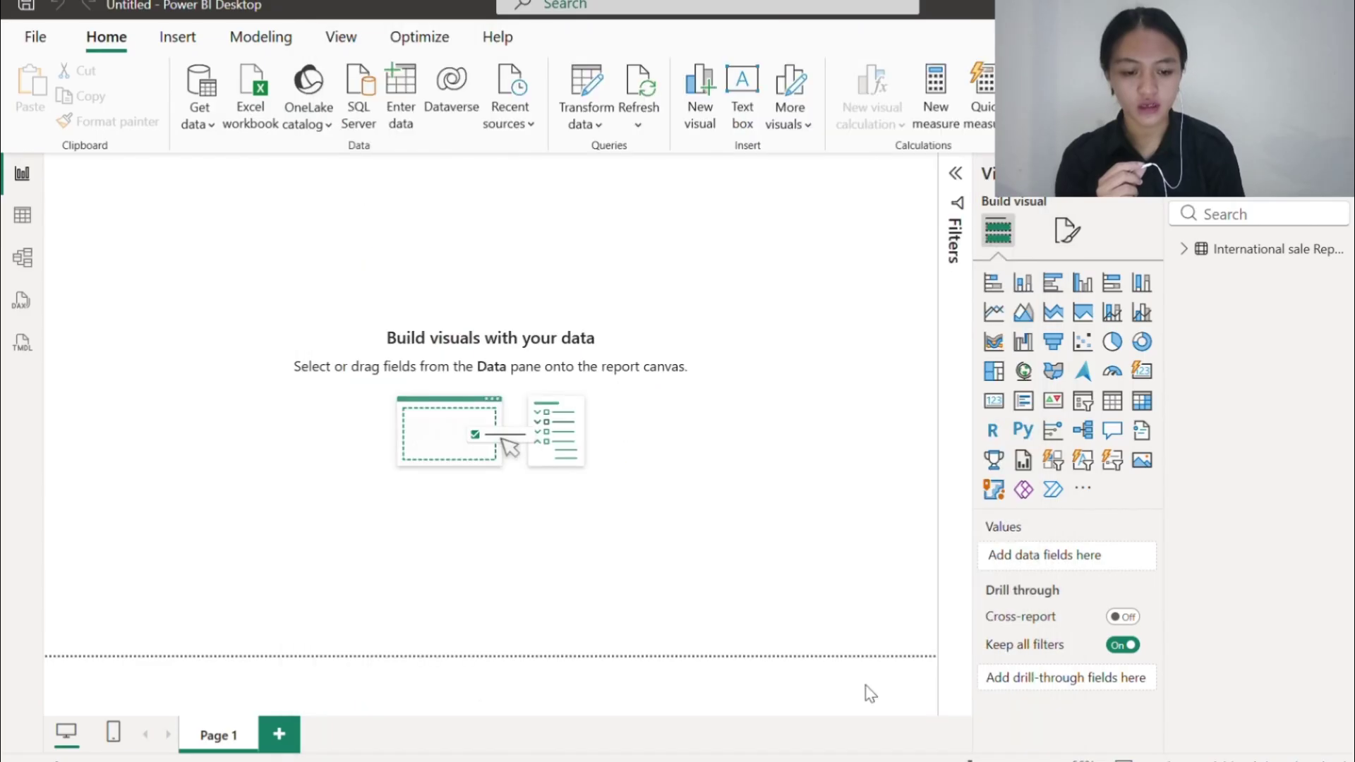
pyautogui.click(325, 182)
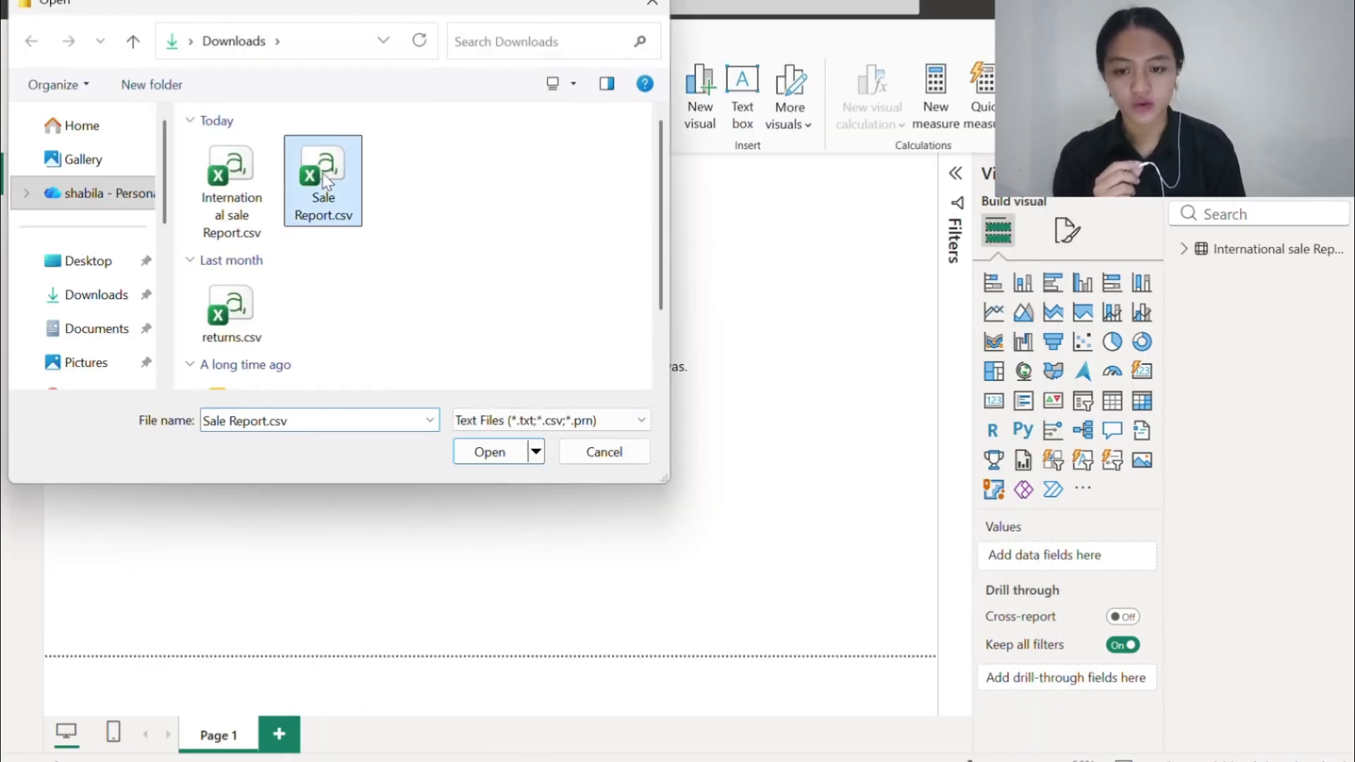
pyautogui.click(502, 452)
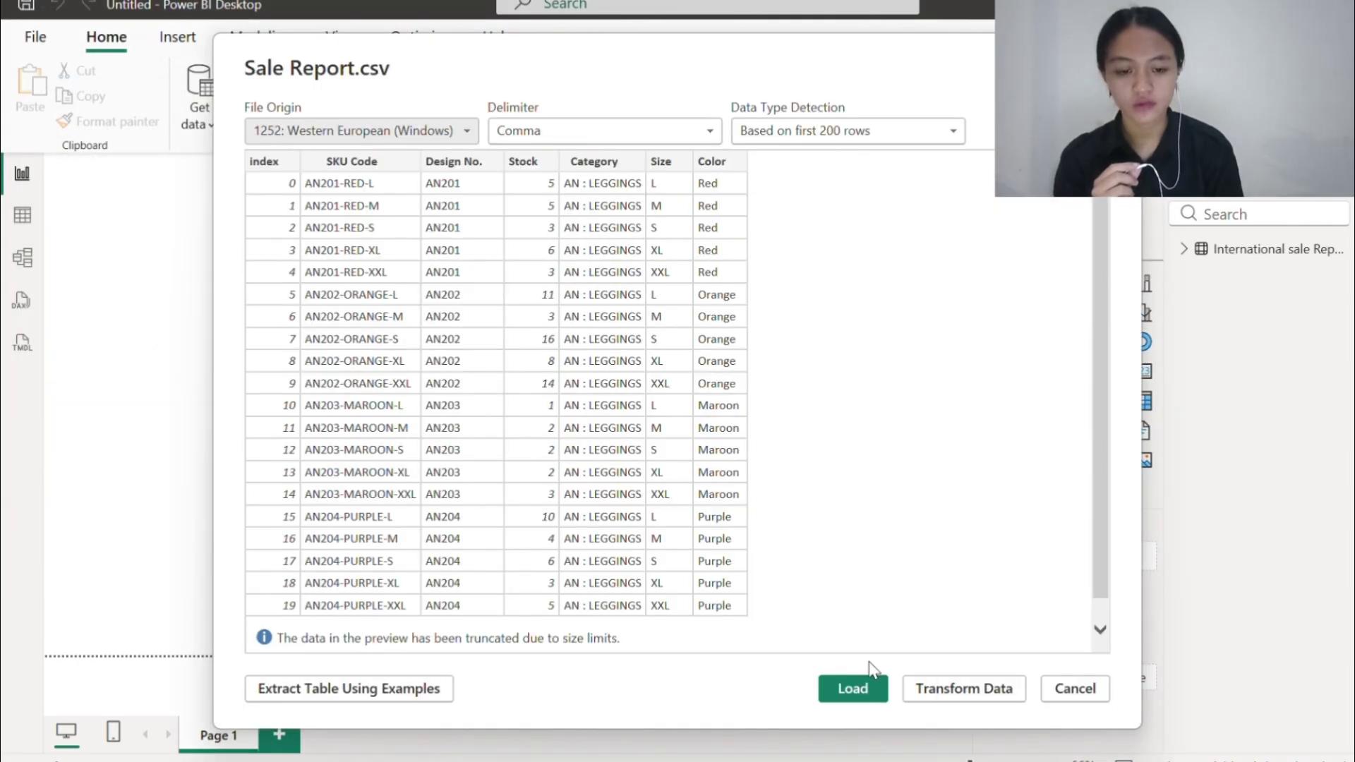
pyautogui.click(980, 688)
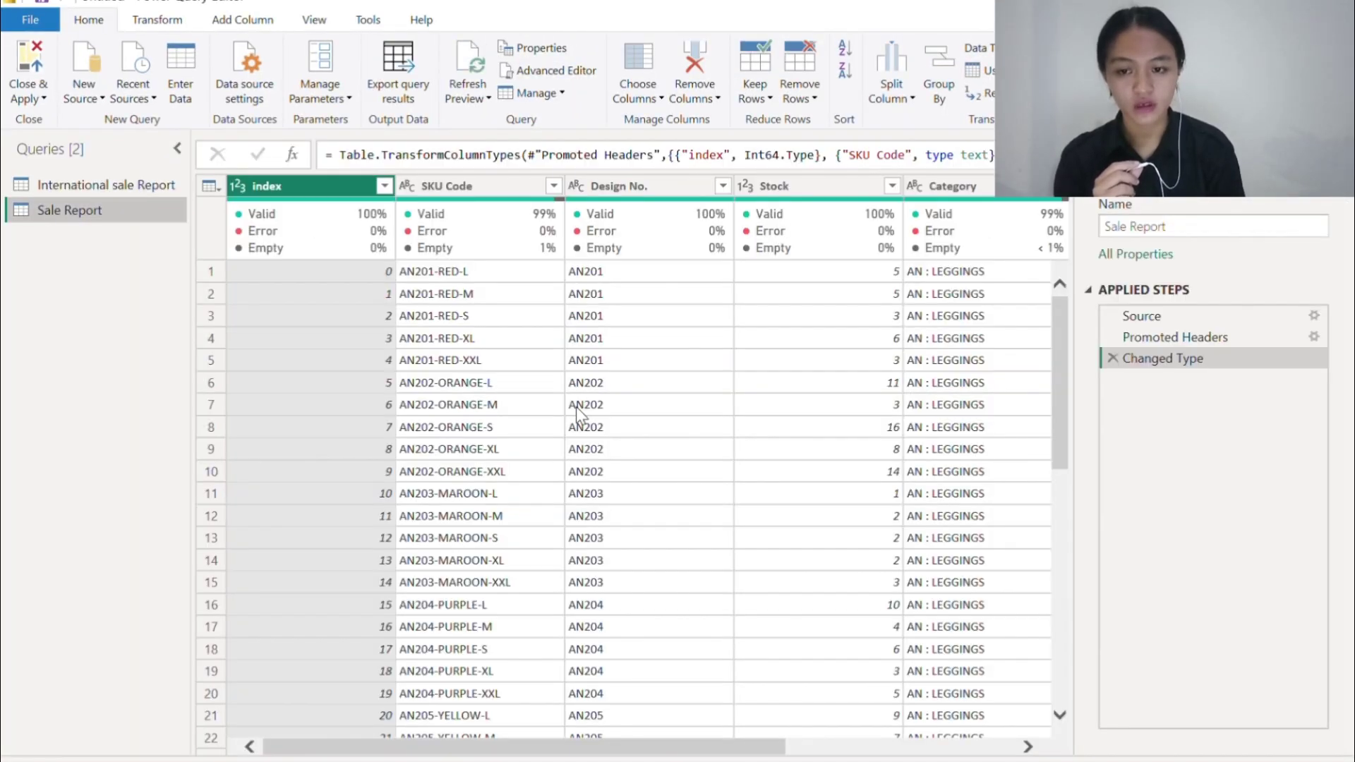
pyautogui.scroll(-2, 576, 407)
pyautogui.scroll(2, 576, 406)
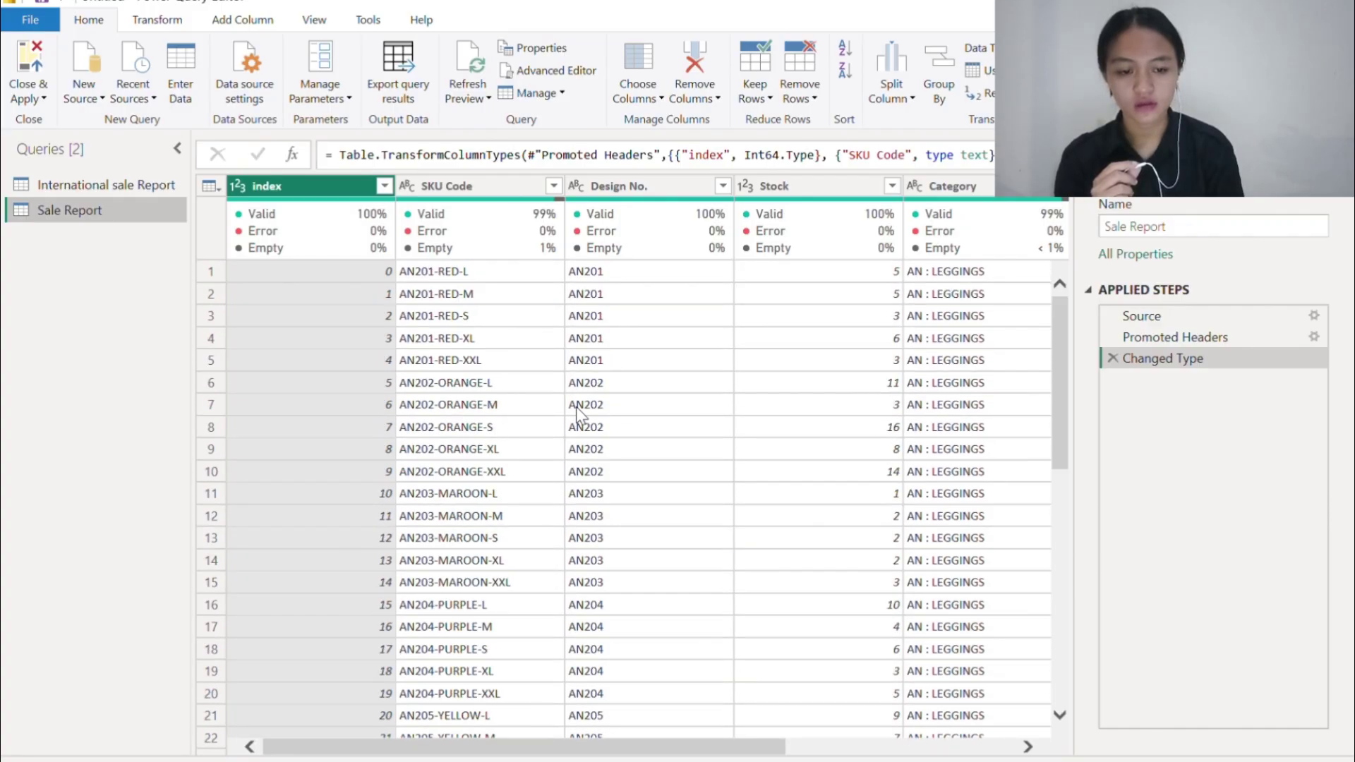
pyautogui.click(37, 67)
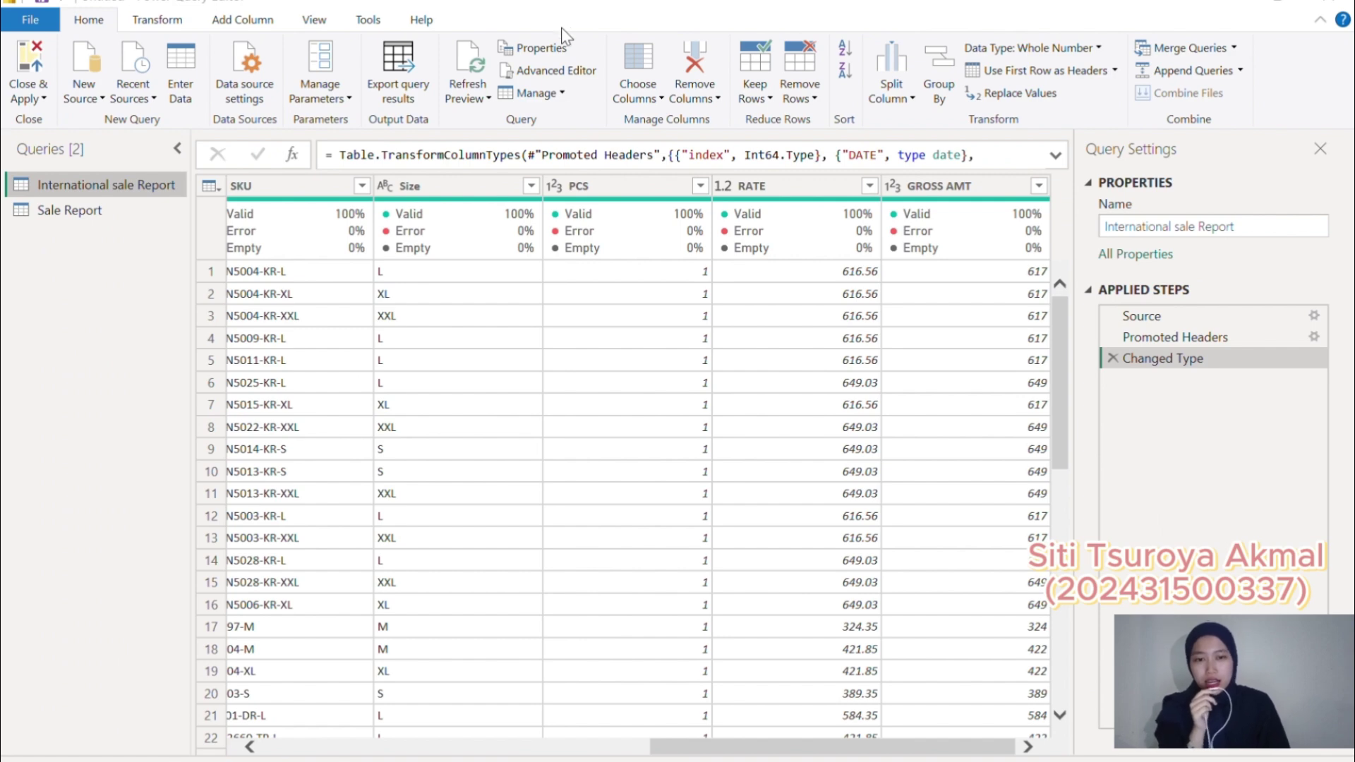
# Step: Rename the GROSS AMT column of the International sale Report query to JUMLAH KOTOR
pyautogui.moveTo(499, 256)
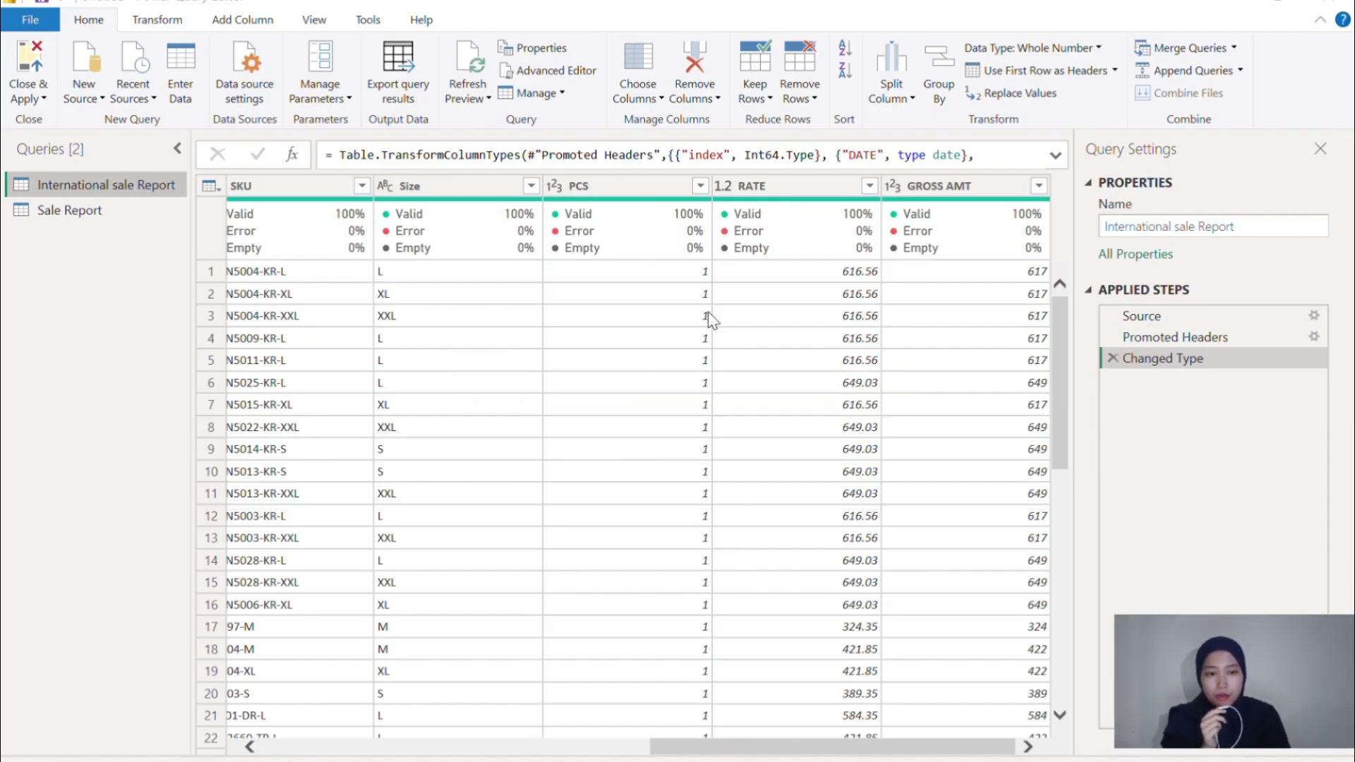
pyautogui.click(991, 192)
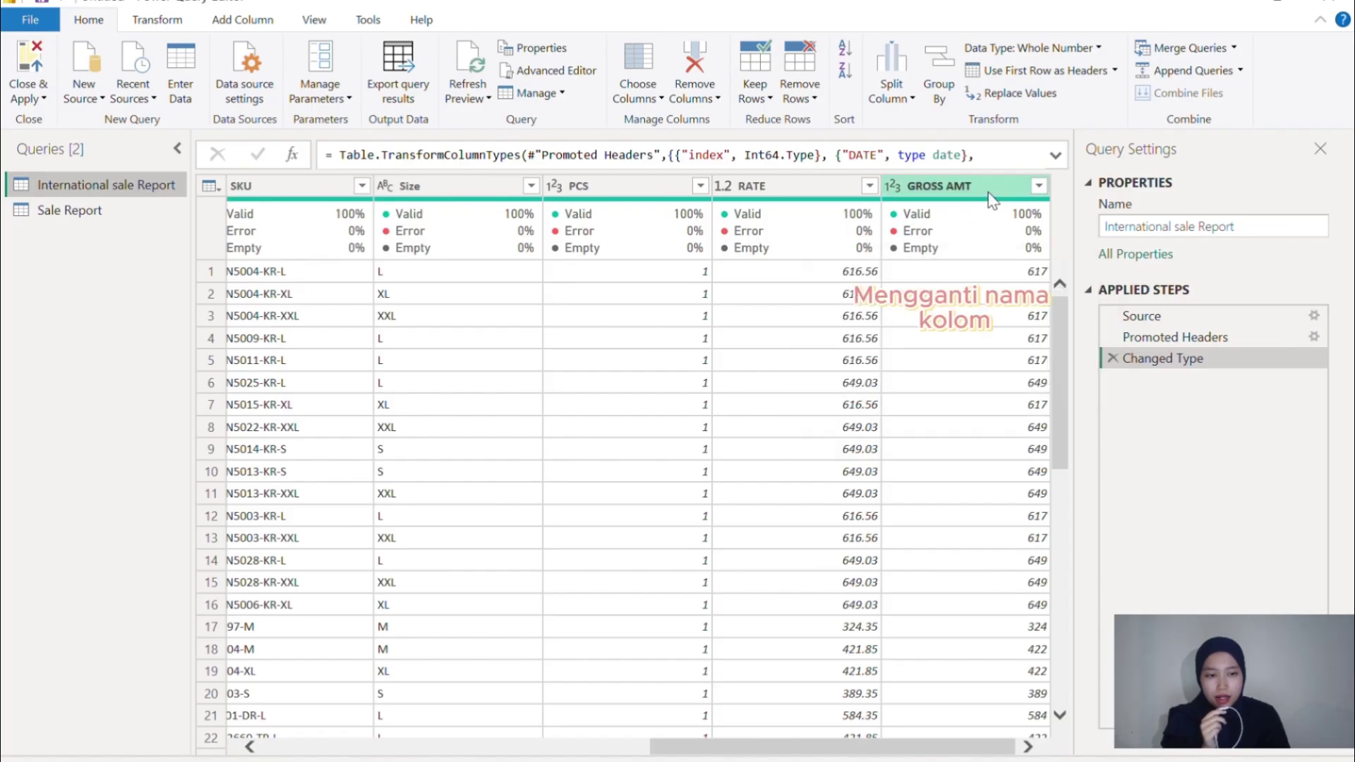
pyautogui.rightClick(992, 201)
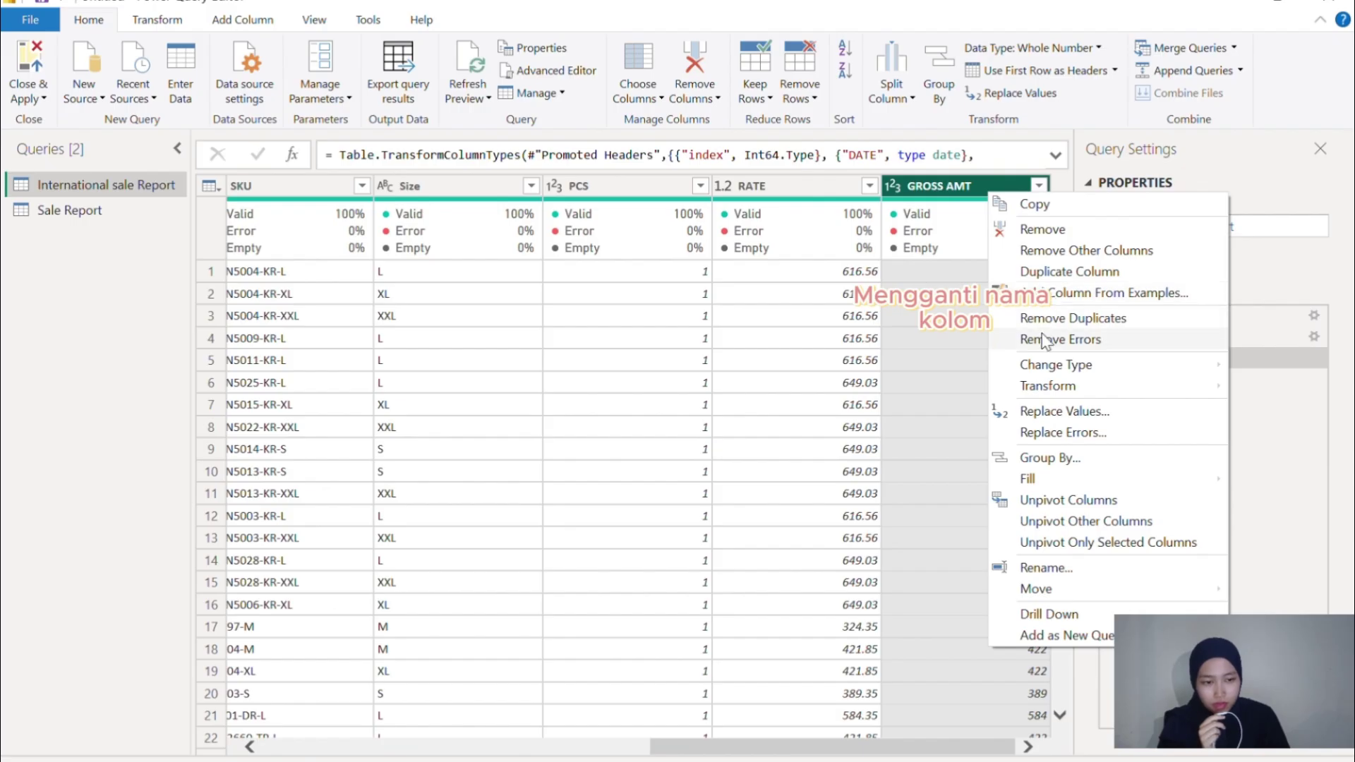
pyautogui.click(1041, 568)
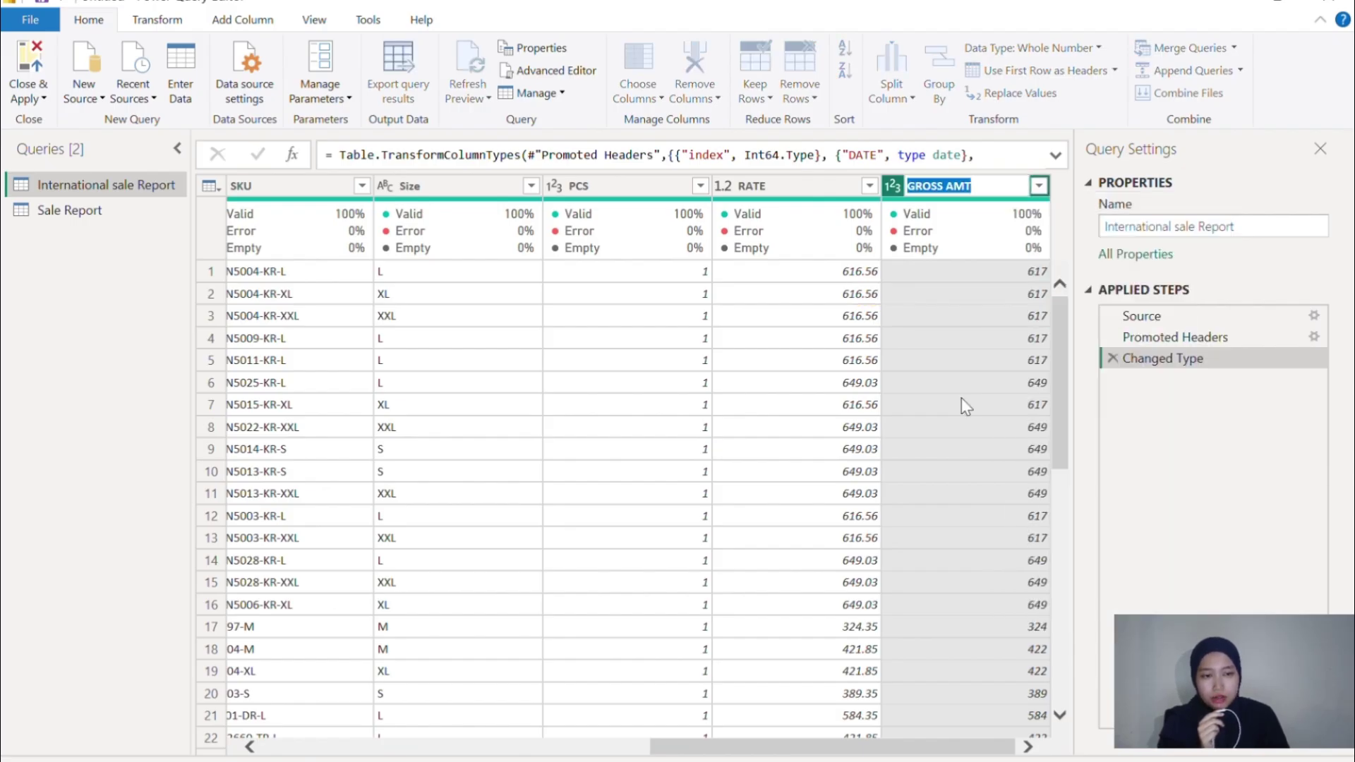
pyautogui.write('j')
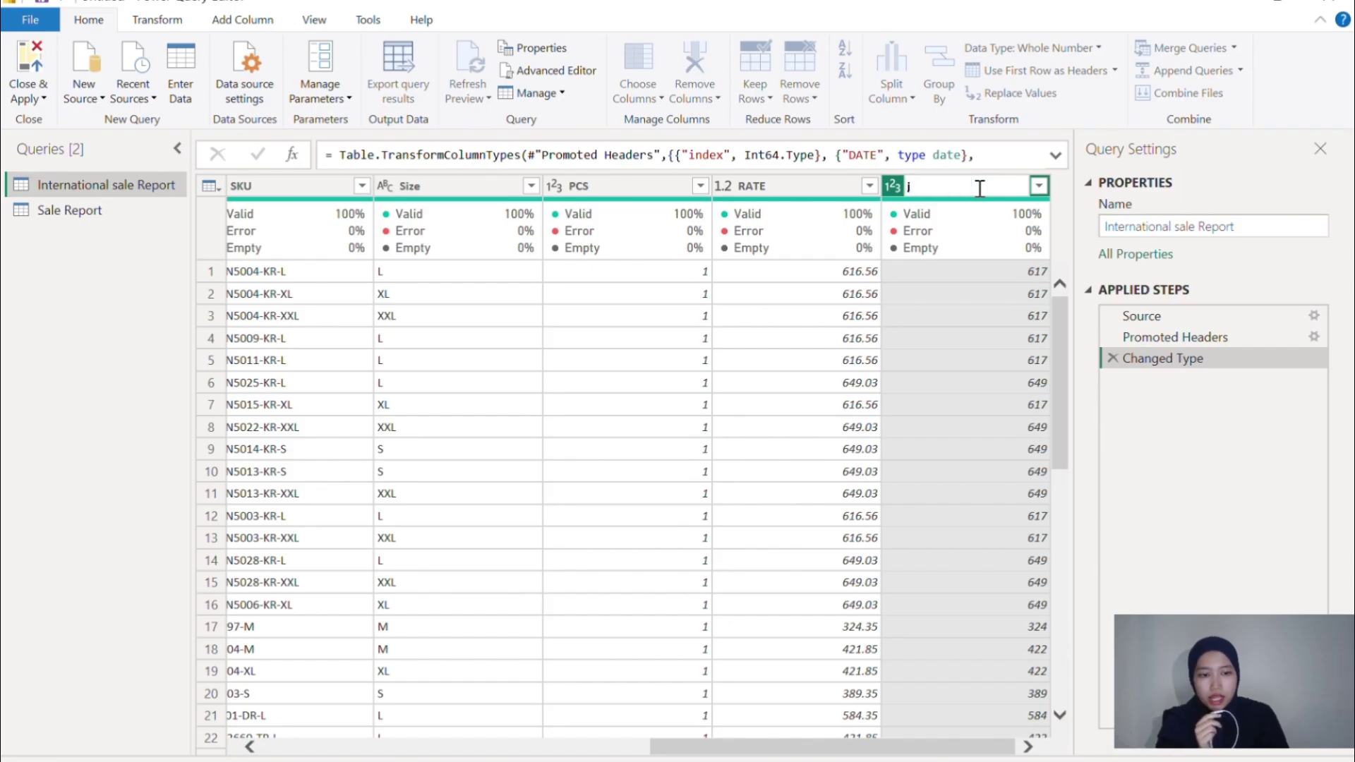
pyautogui.press('capslock')
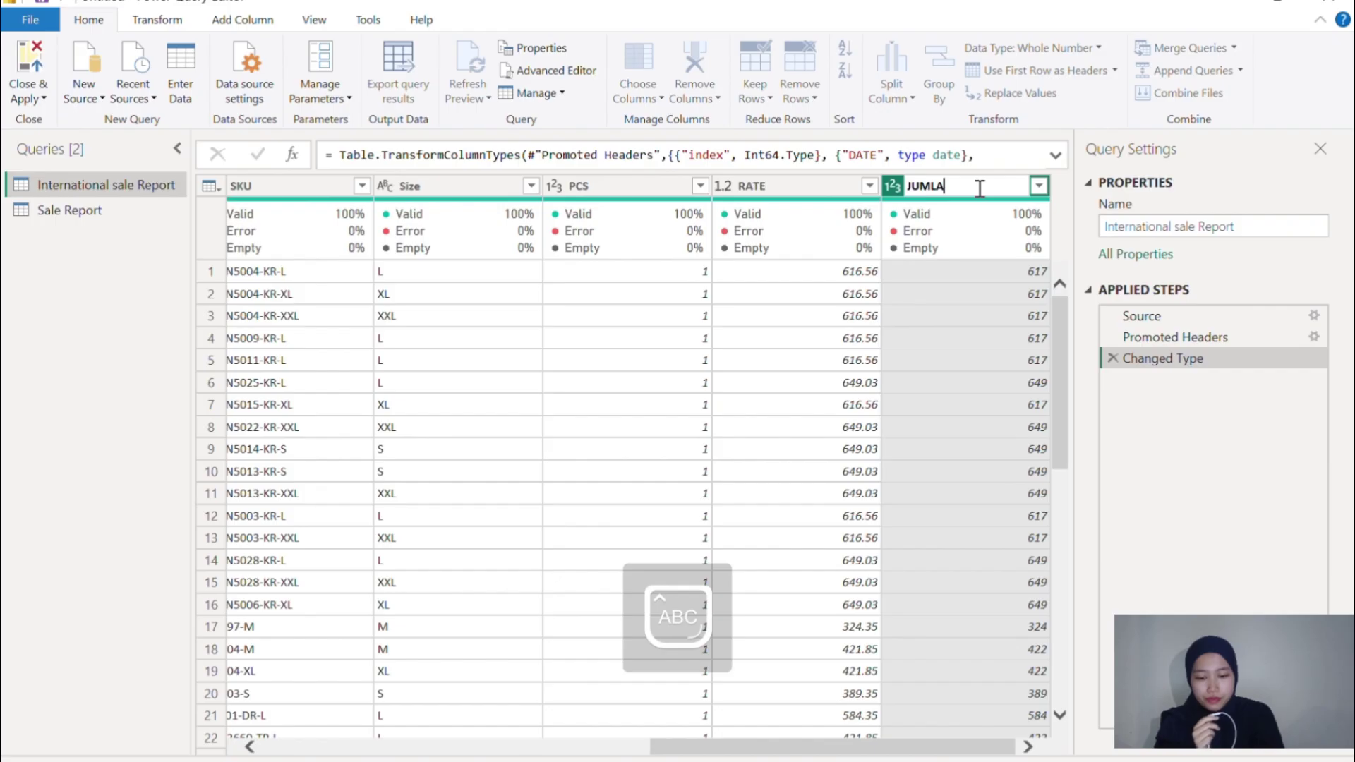
pyautogui.write('UMLAH KOTO')
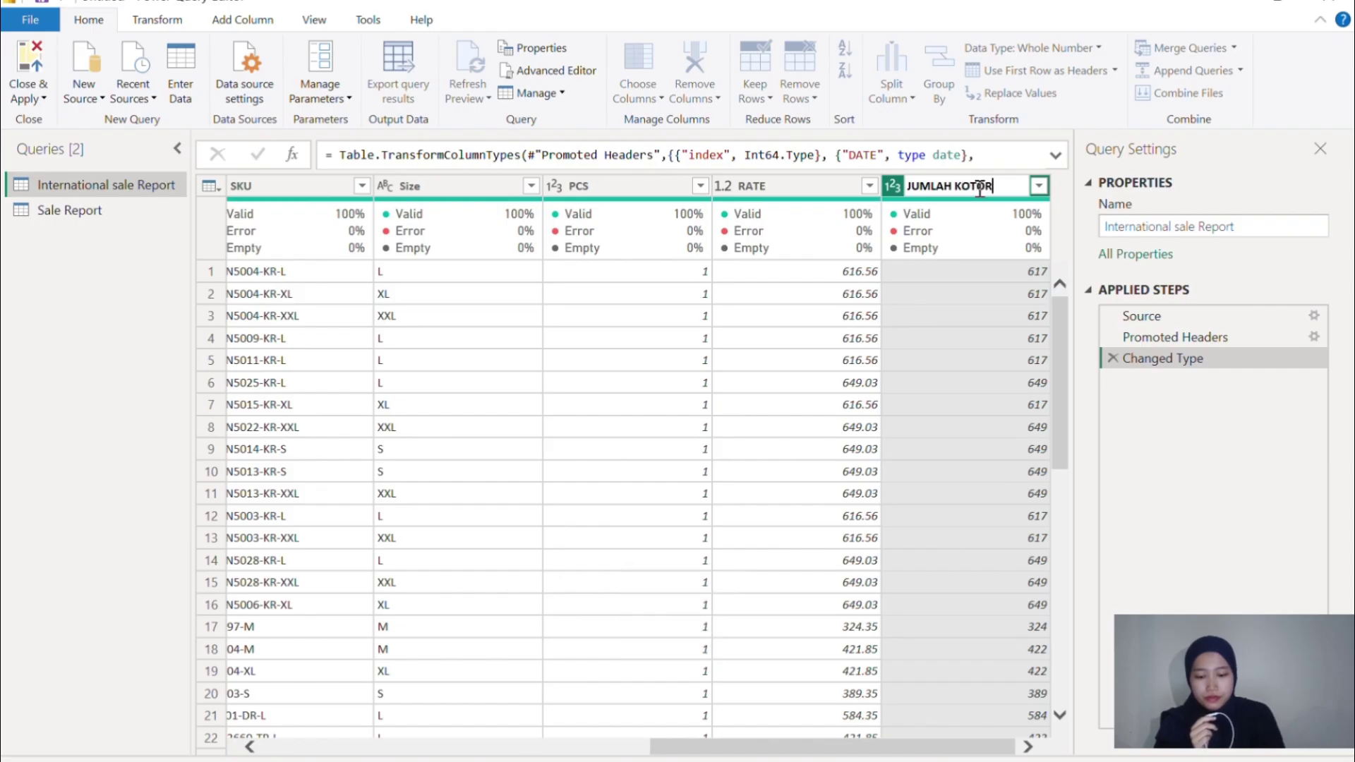
pyautogui.write('R')
pyautogui.press('Return')
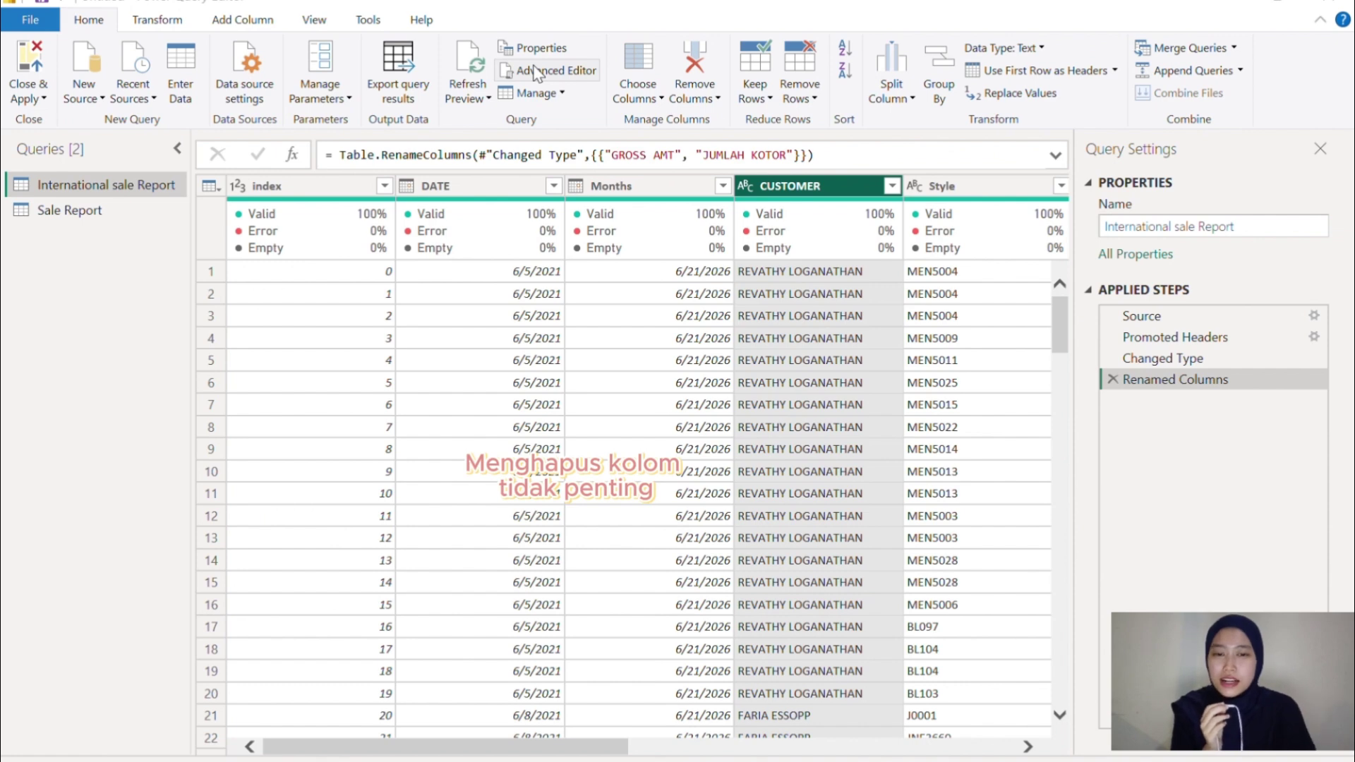
# Step: Remove the Months column from the International sale Report query
pyautogui.hscroll(3, 630, 382)
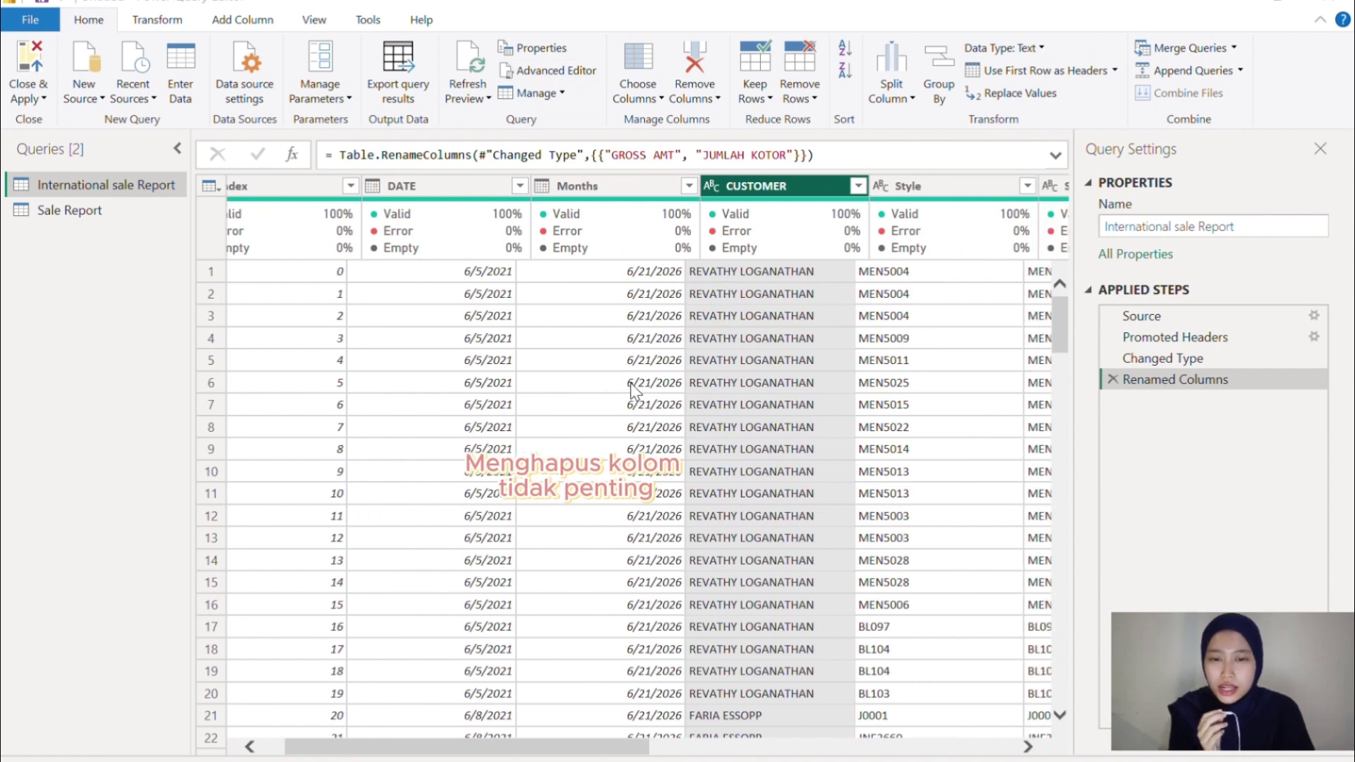
pyautogui.hscroll(-3, 629, 382)
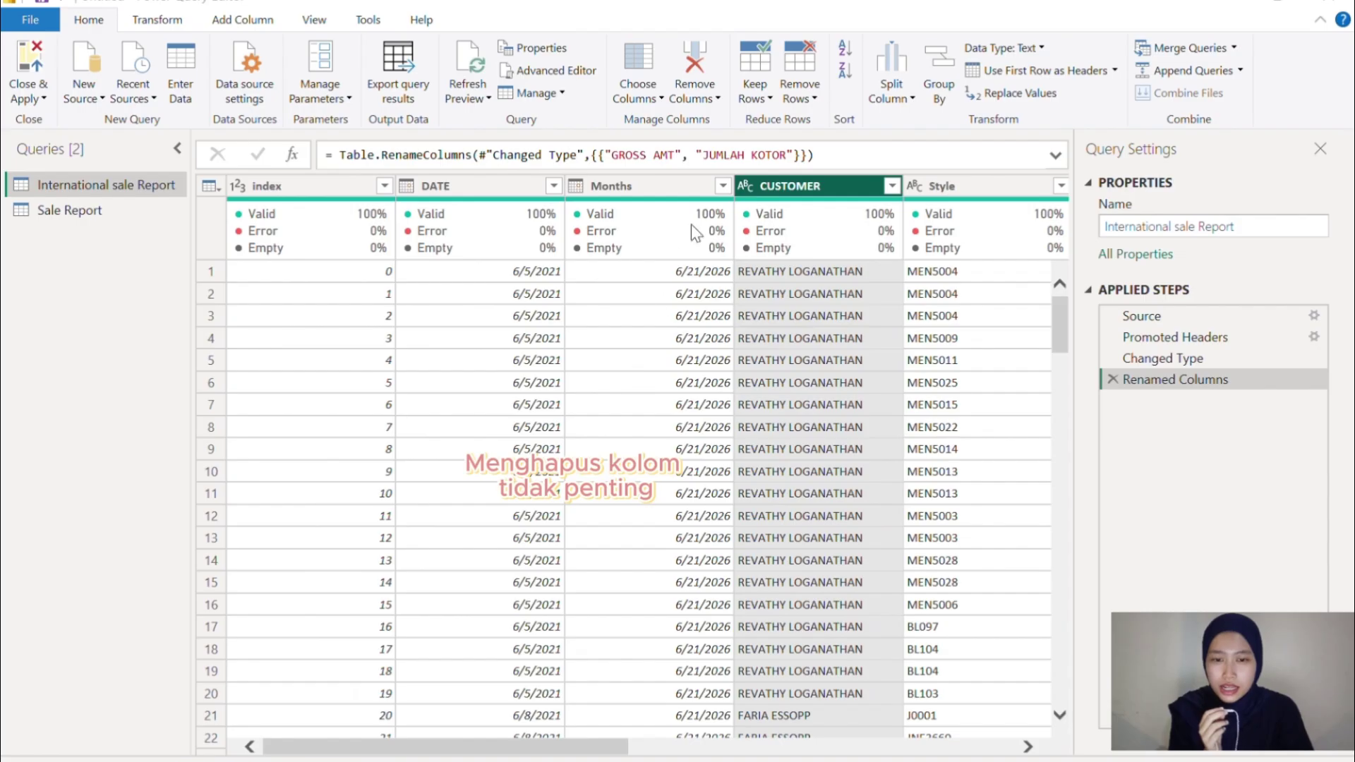
pyautogui.click(691, 189)
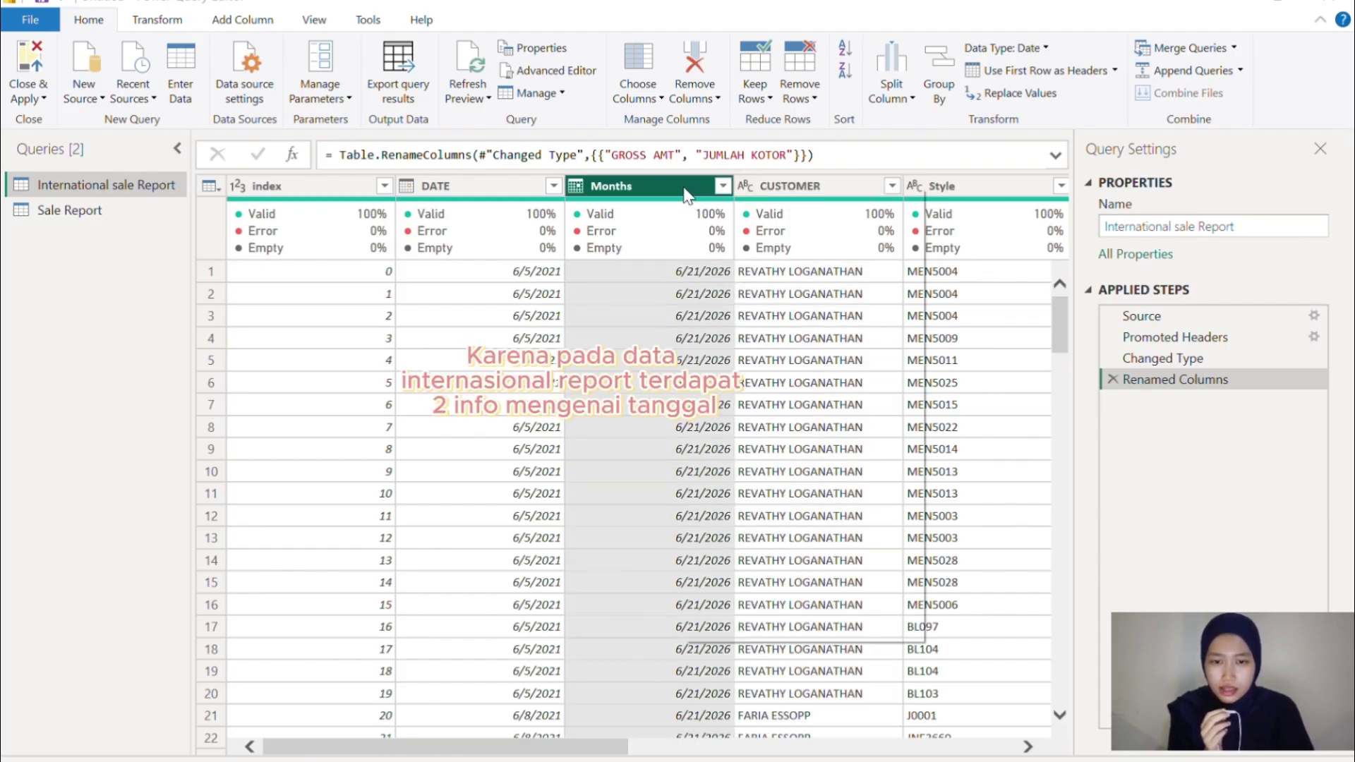
pyautogui.rightClick(690, 196)
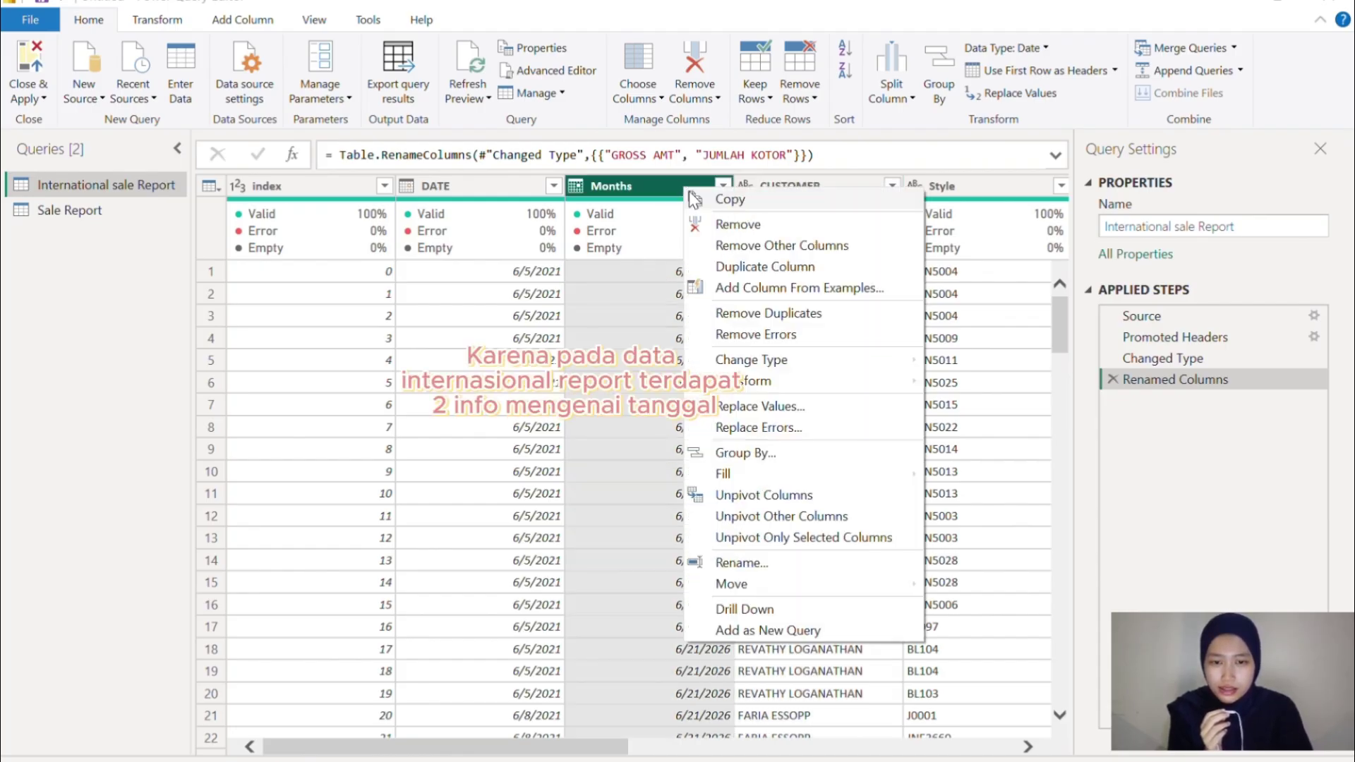
pyautogui.click(739, 226)
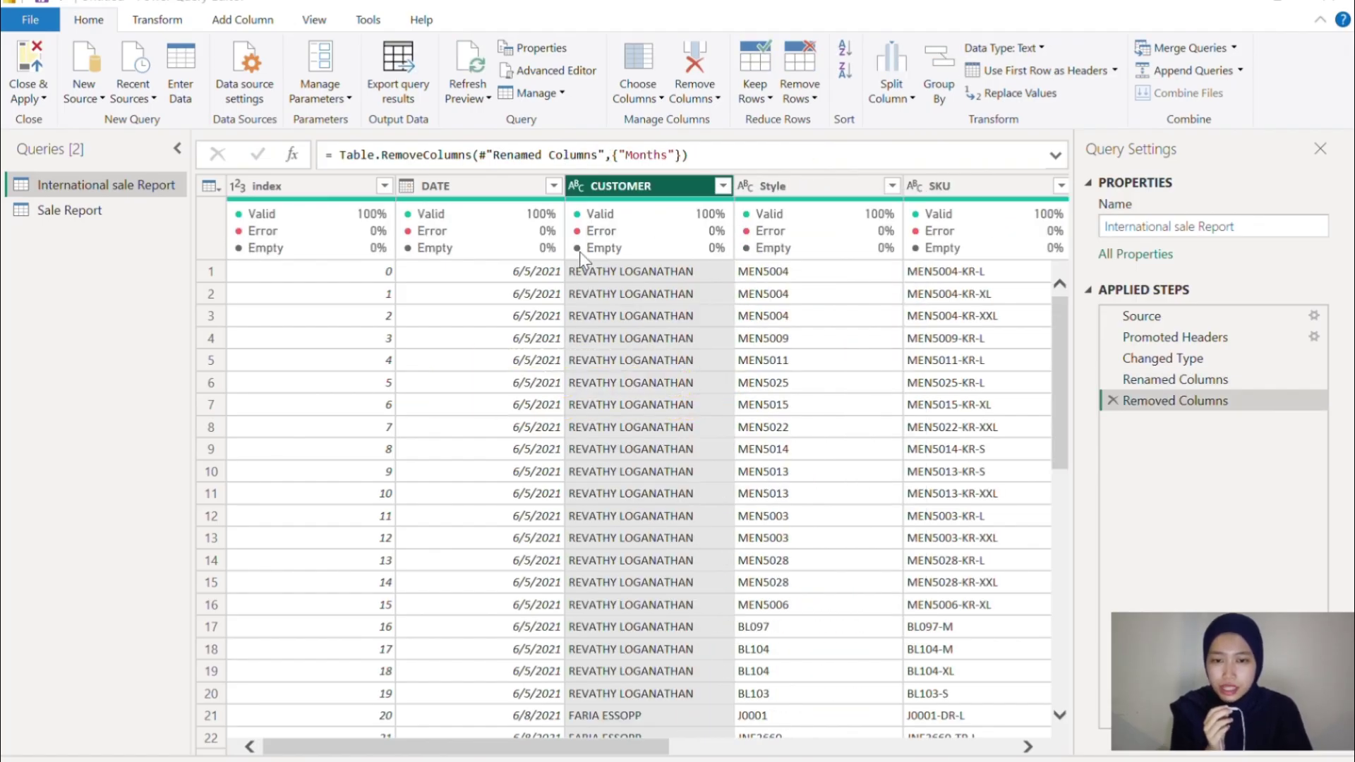
# Step: Remove duplicate rows from the International sale Report query based on the index column
pyautogui.click(385, 186)
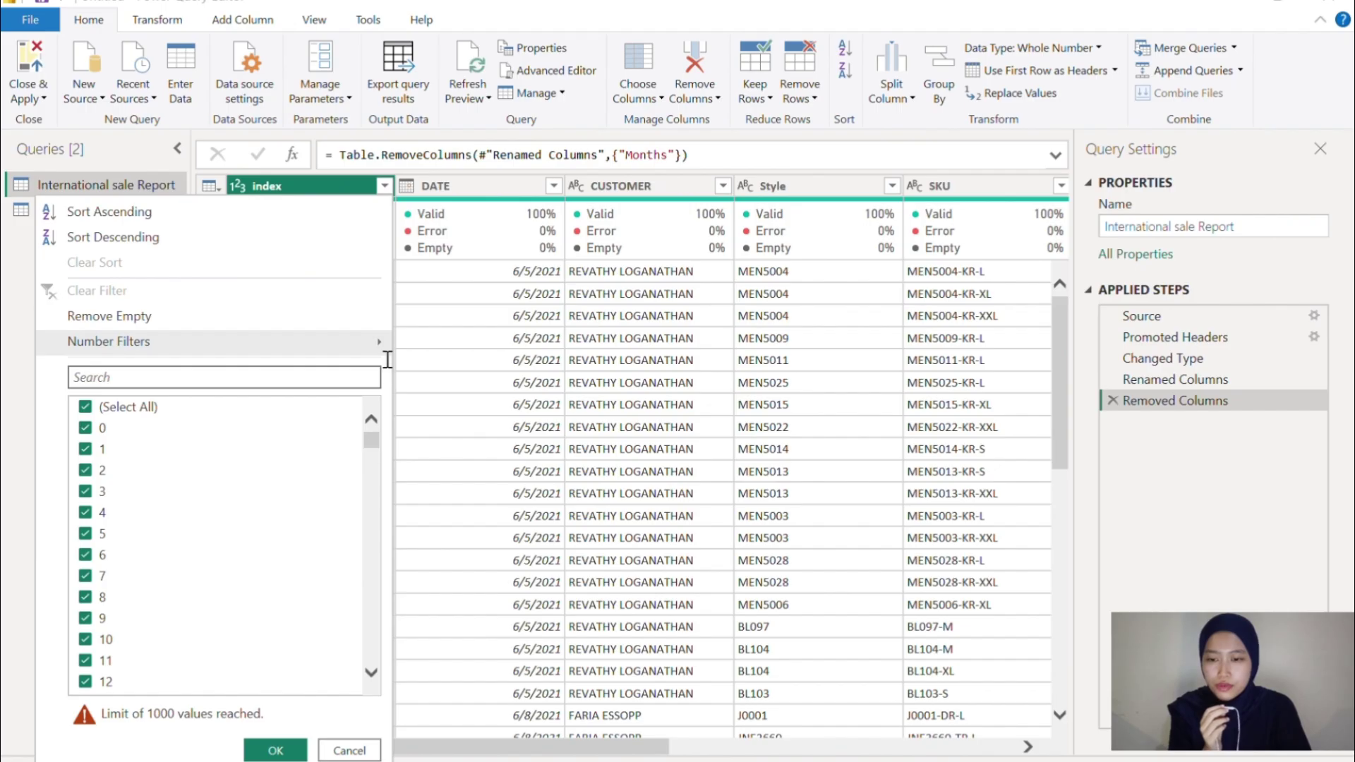
pyautogui.click(357, 189)
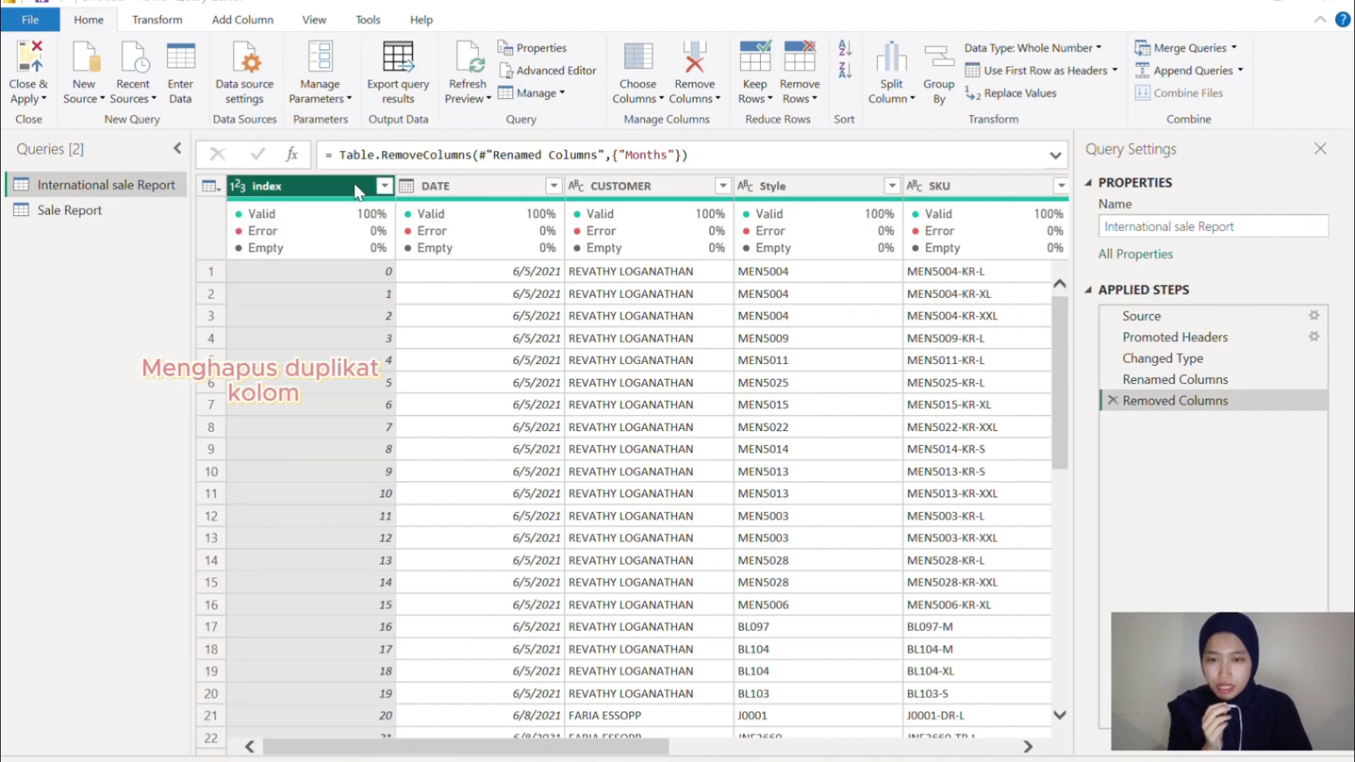
pyautogui.rightClick(357, 189)
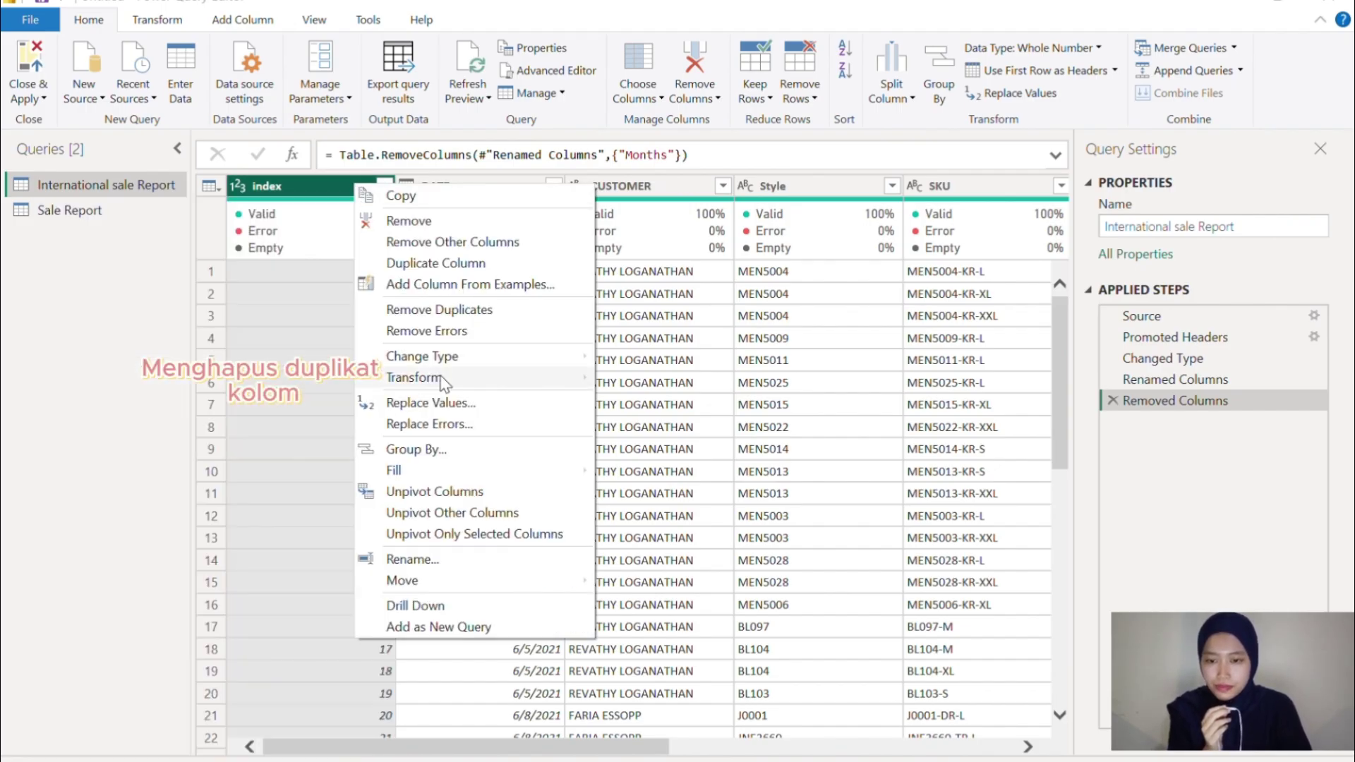
pyautogui.click(488, 317)
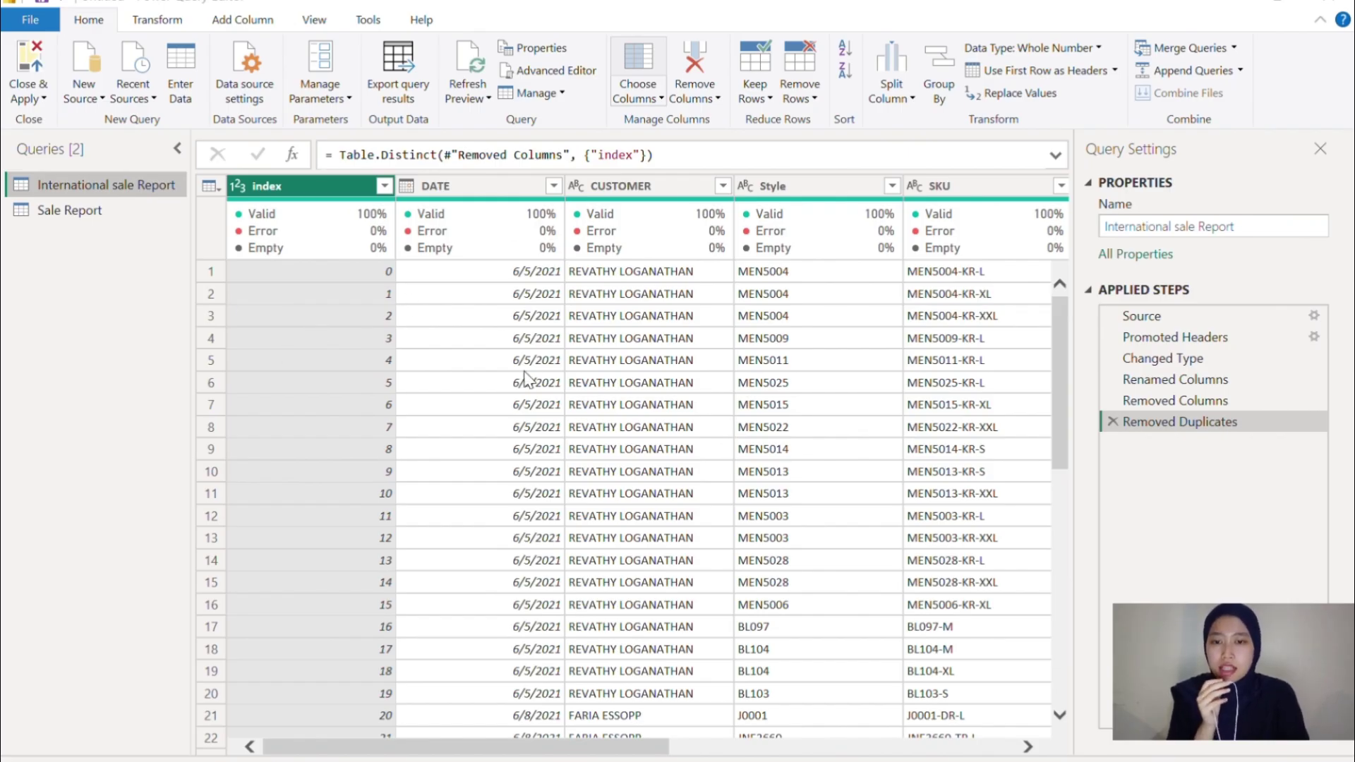
# Step: Change the data type of the JUMLAH KOTOR, RATE and PCS columns to Fixed decimal number
pyautogui.hscroll(10, 525, 381)
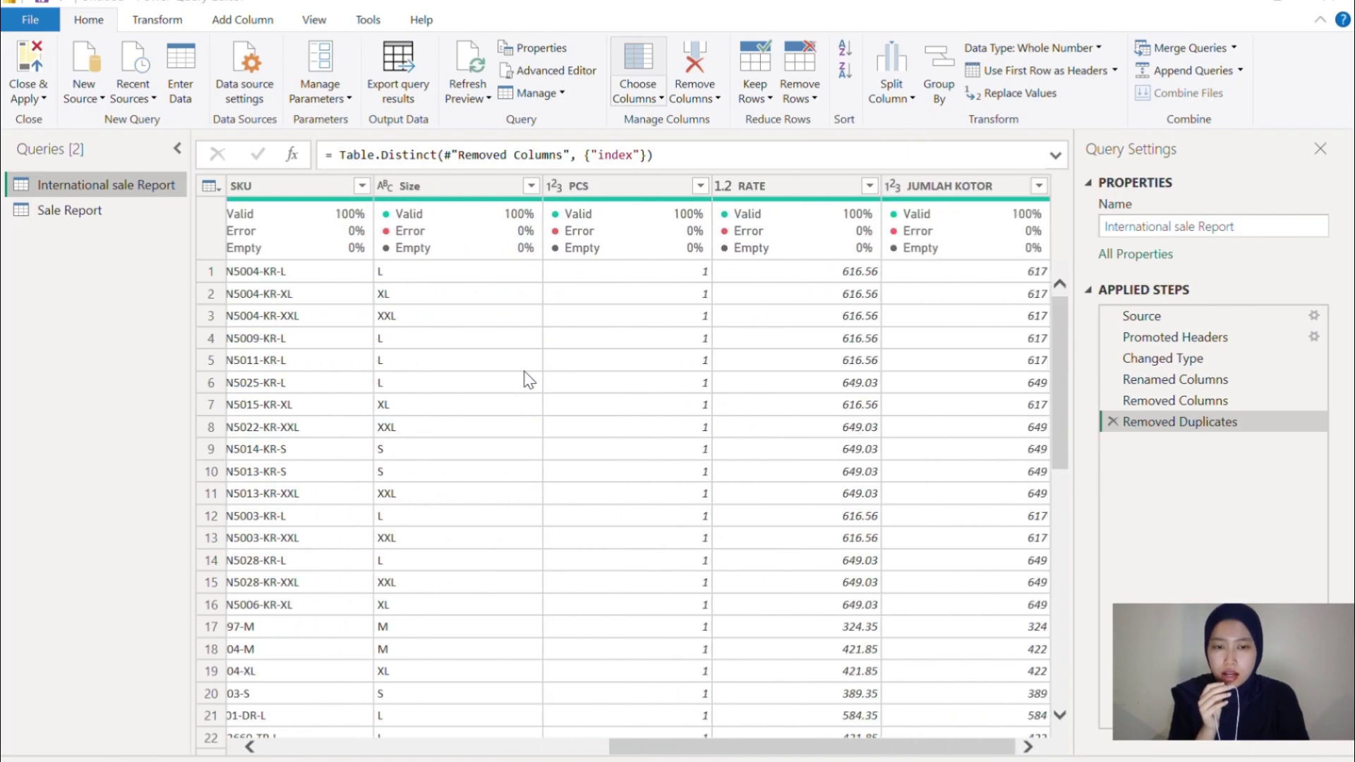
pyautogui.click(962, 186)
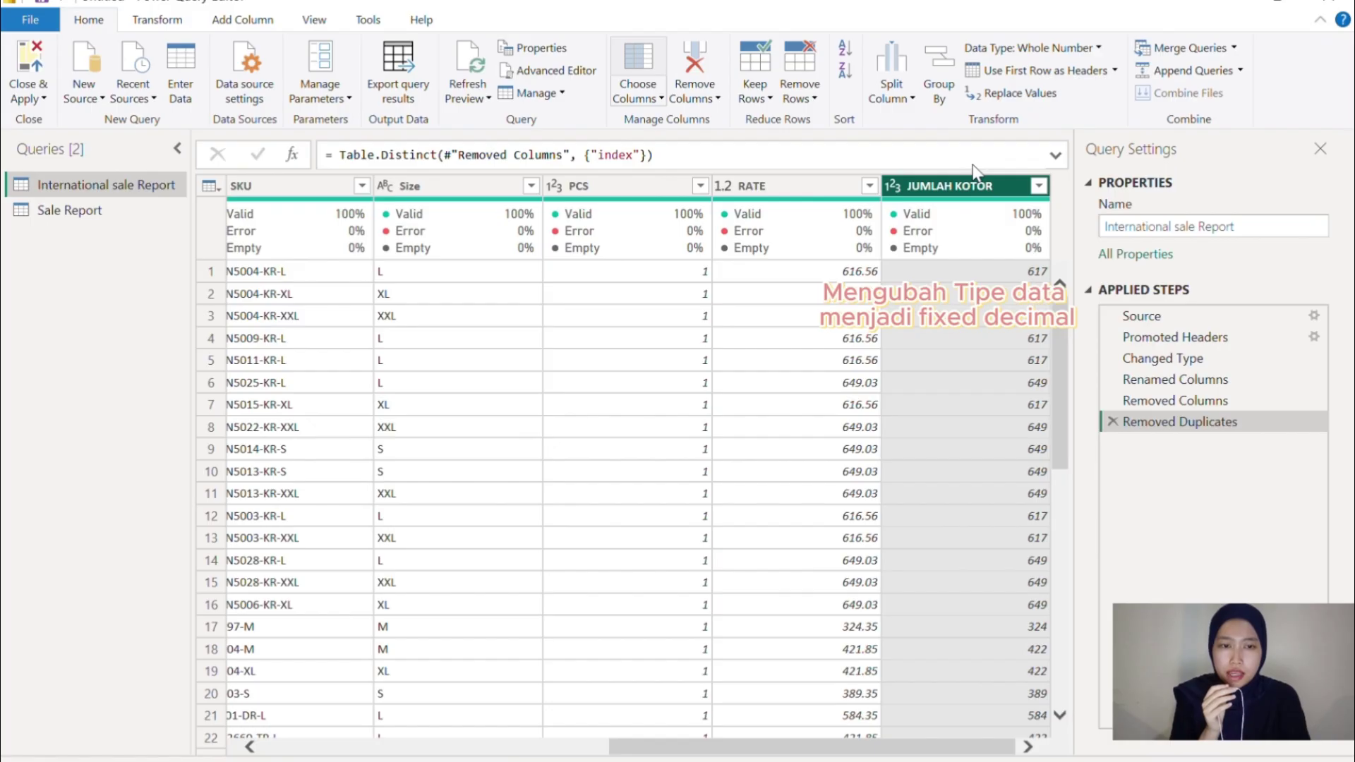
pyautogui.click(1096, 48)
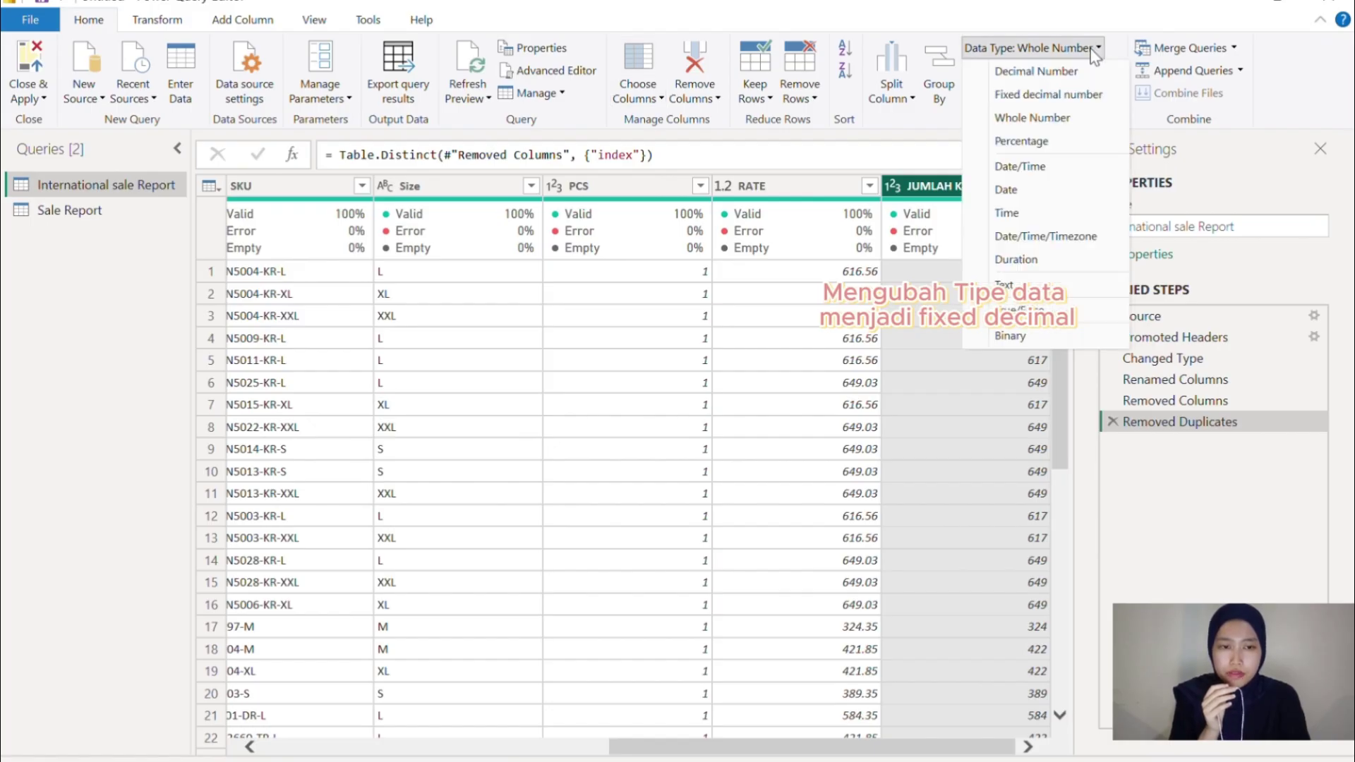
pyautogui.click(1059, 95)
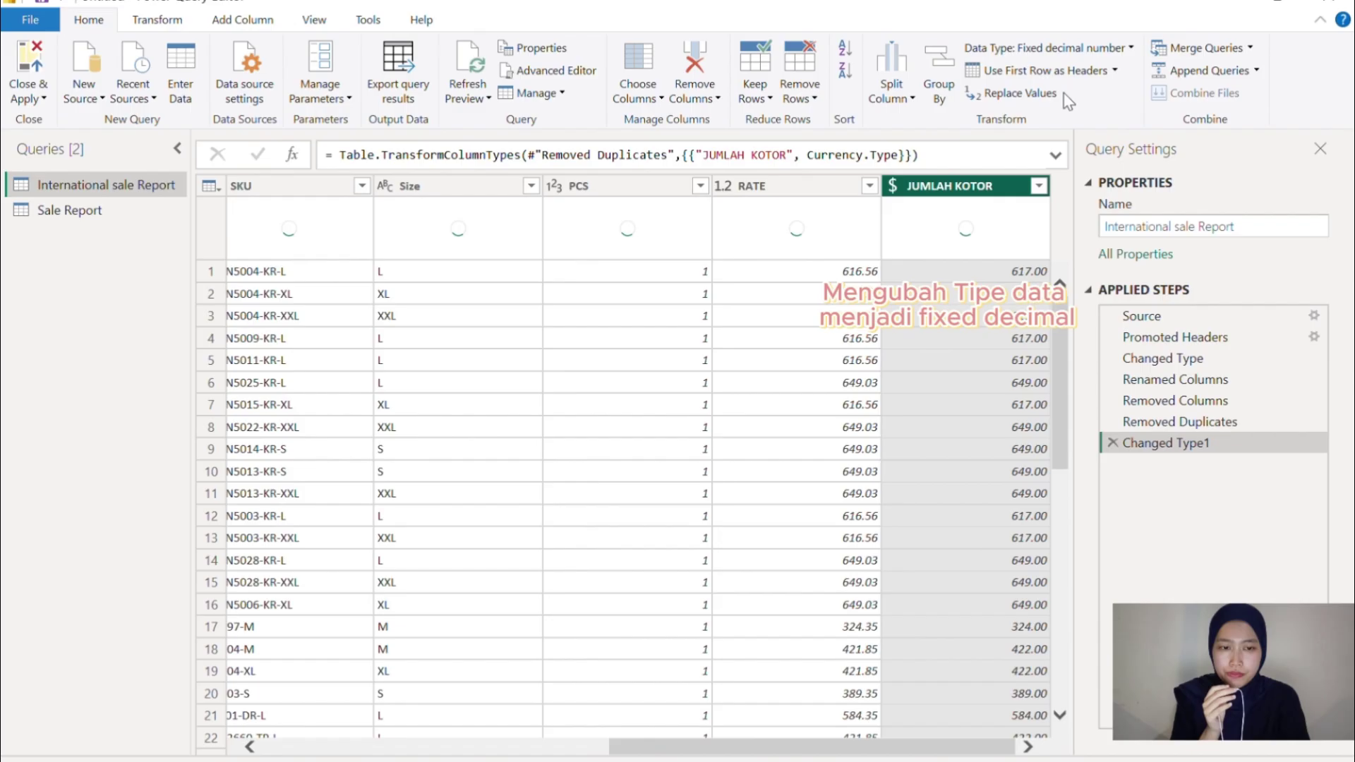
pyautogui.click(812, 189)
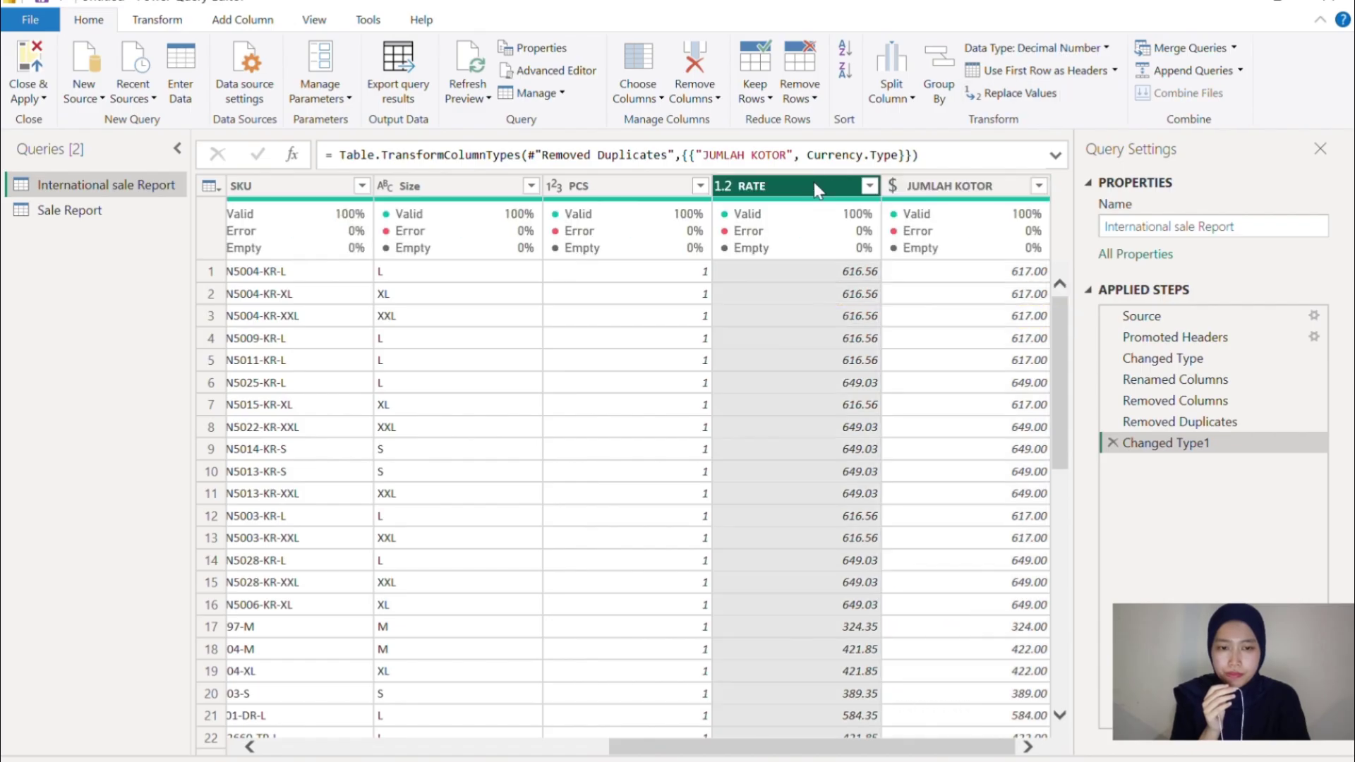
pyautogui.click(1096, 51)
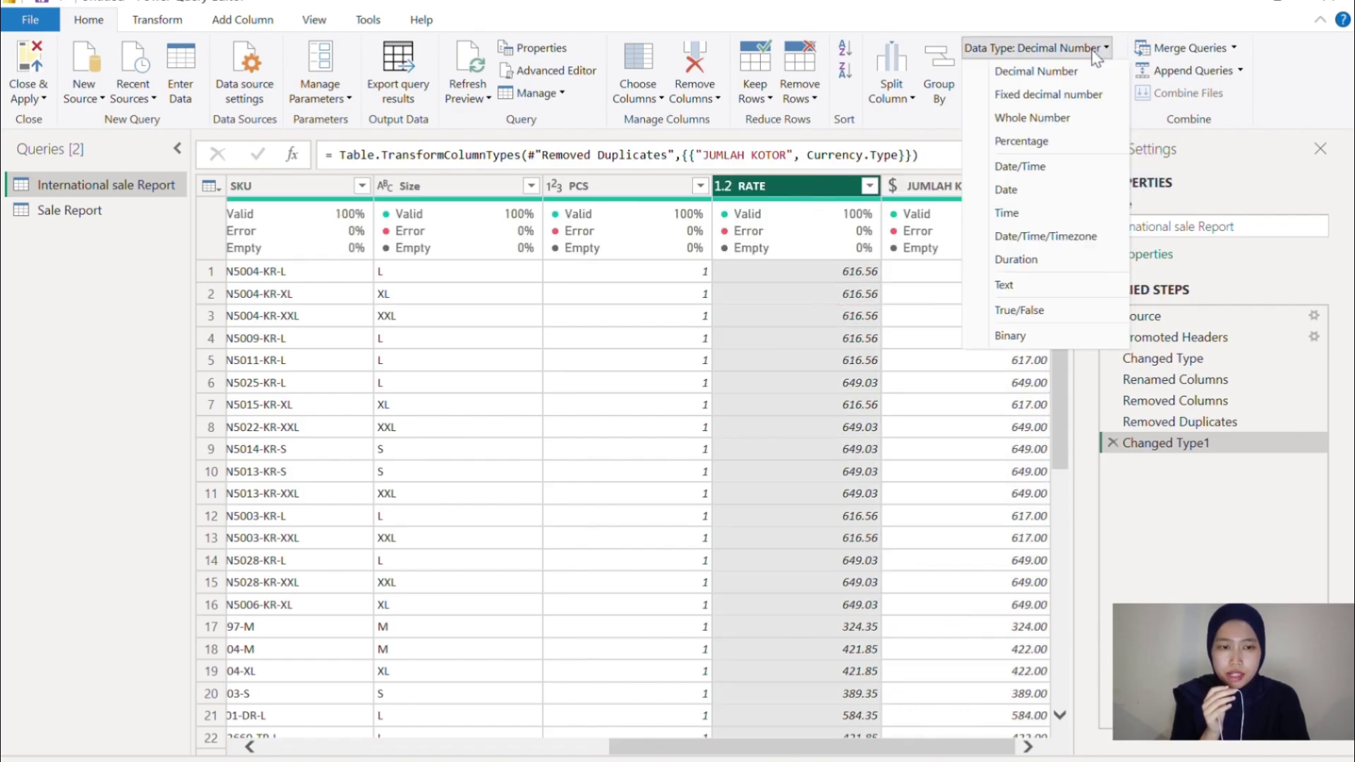
pyautogui.click(1064, 99)
pyautogui.click(670, 188)
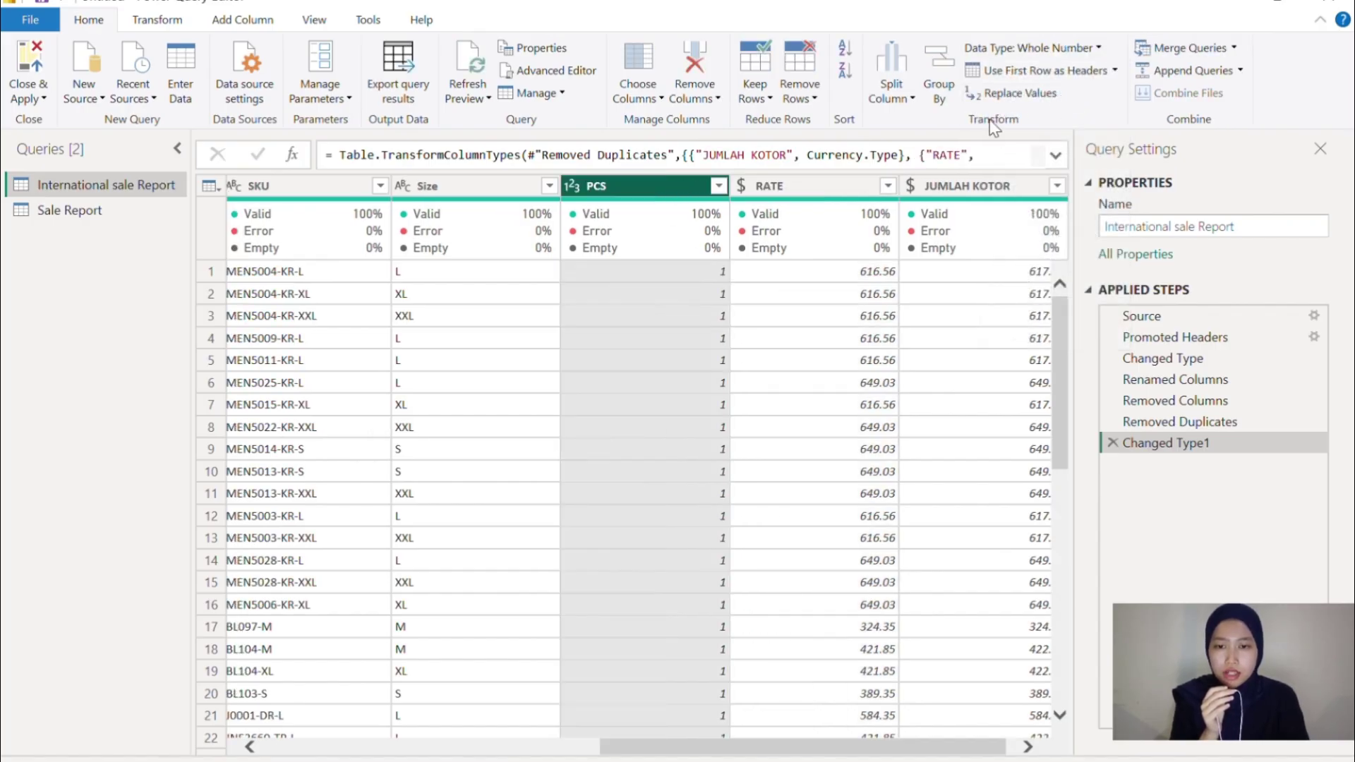
pyautogui.click(1064, 52)
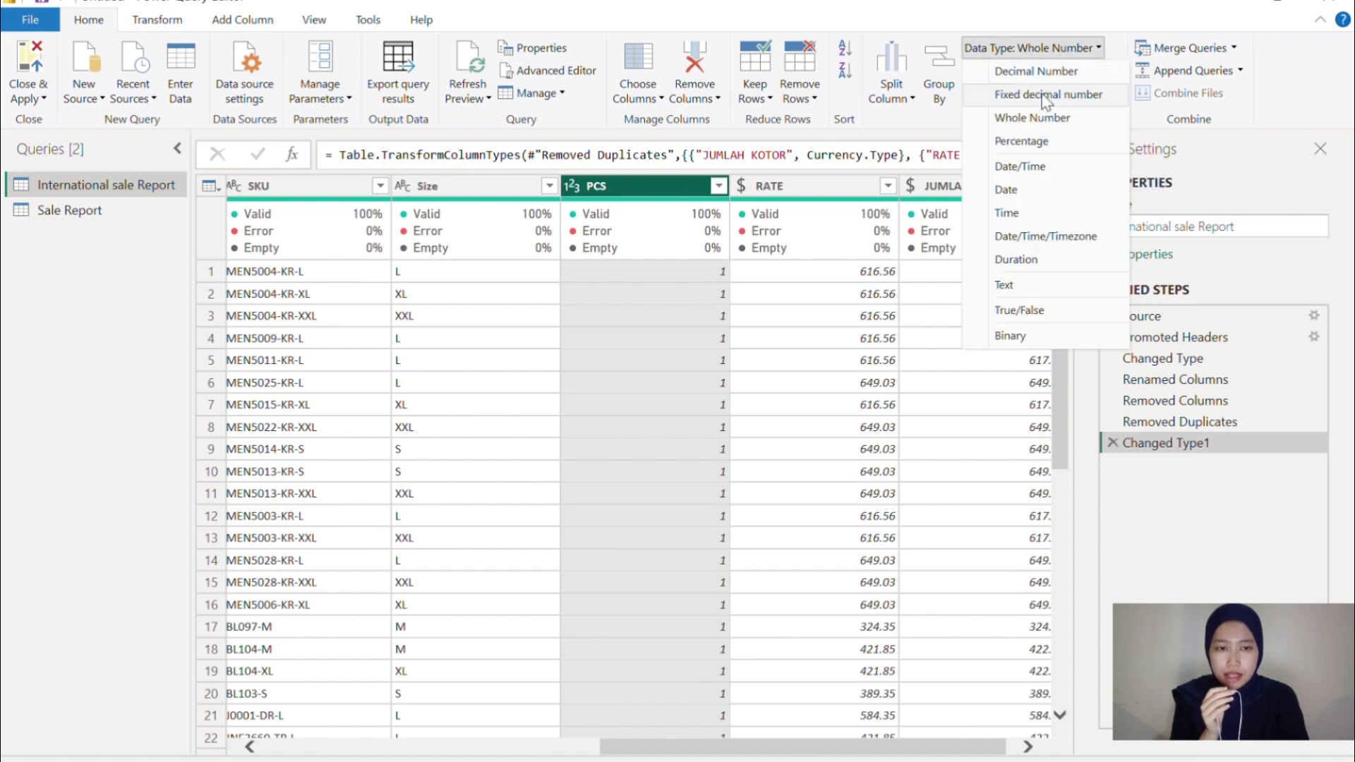
pyautogui.click(1069, 95)
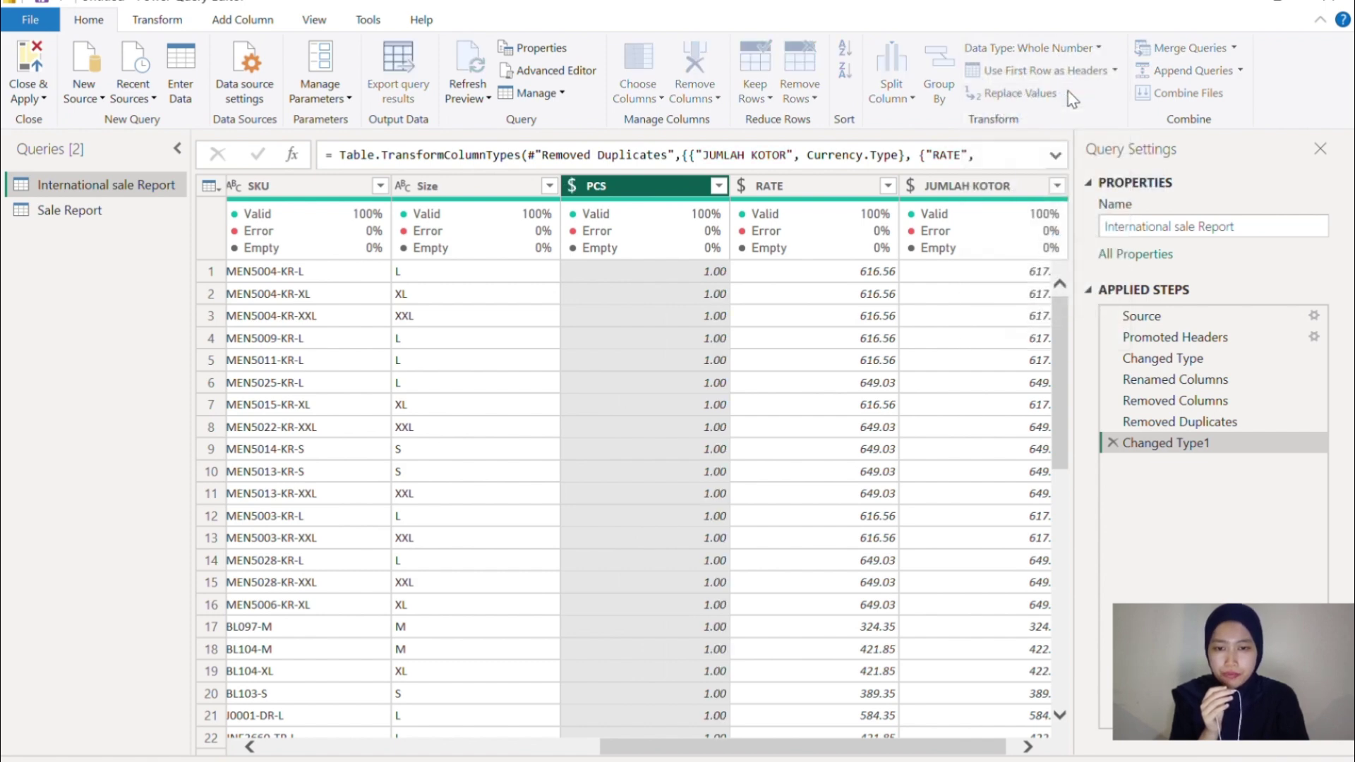
pyautogui.hscroll(-5, 499, 446)
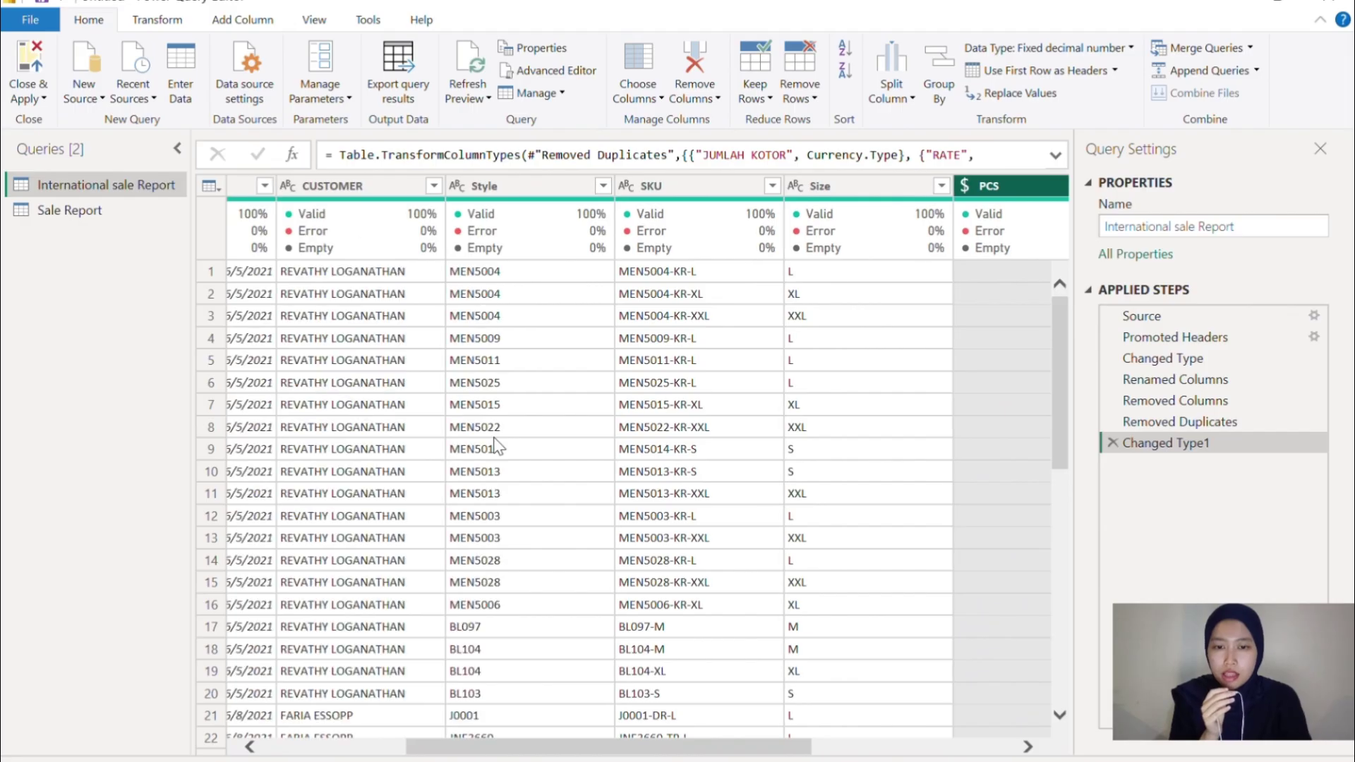
pyautogui.hscroll(-4, 499, 441)
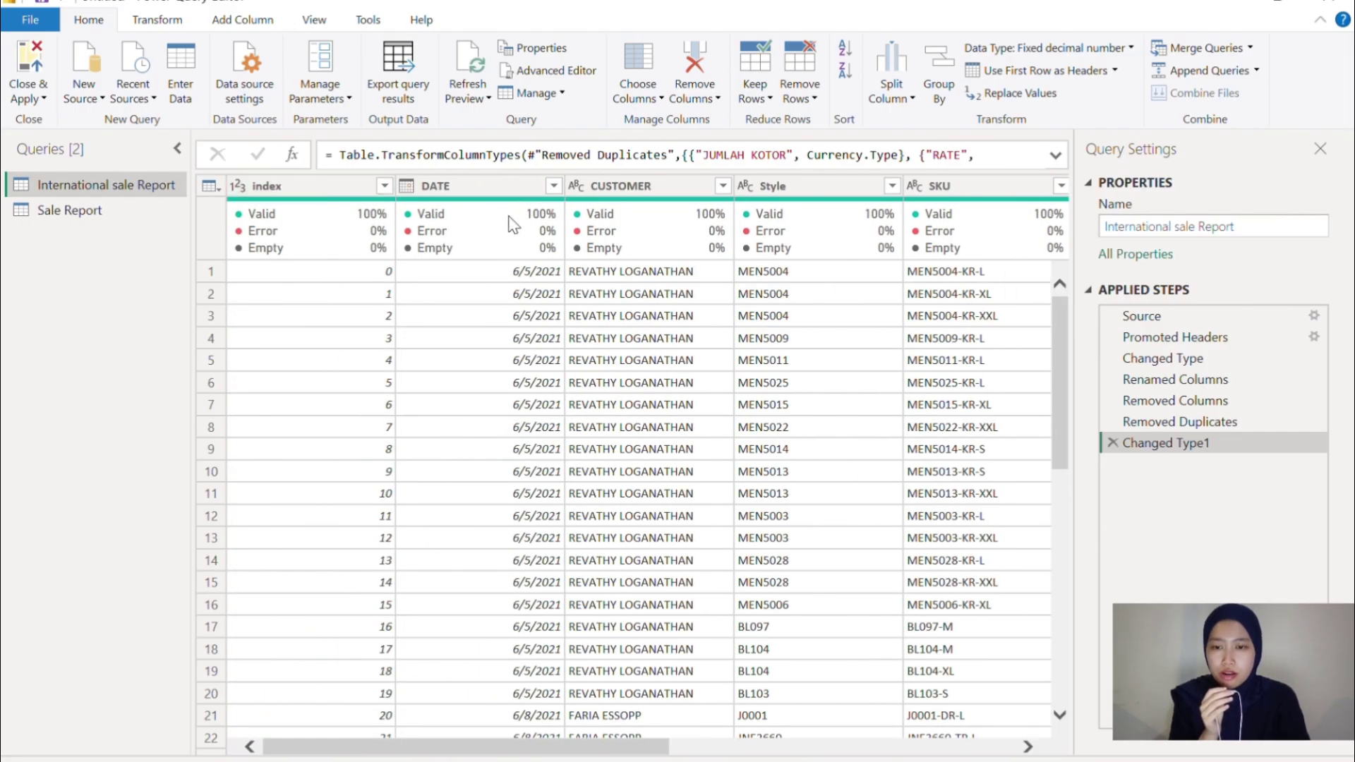
pyautogui.click(518, 185)
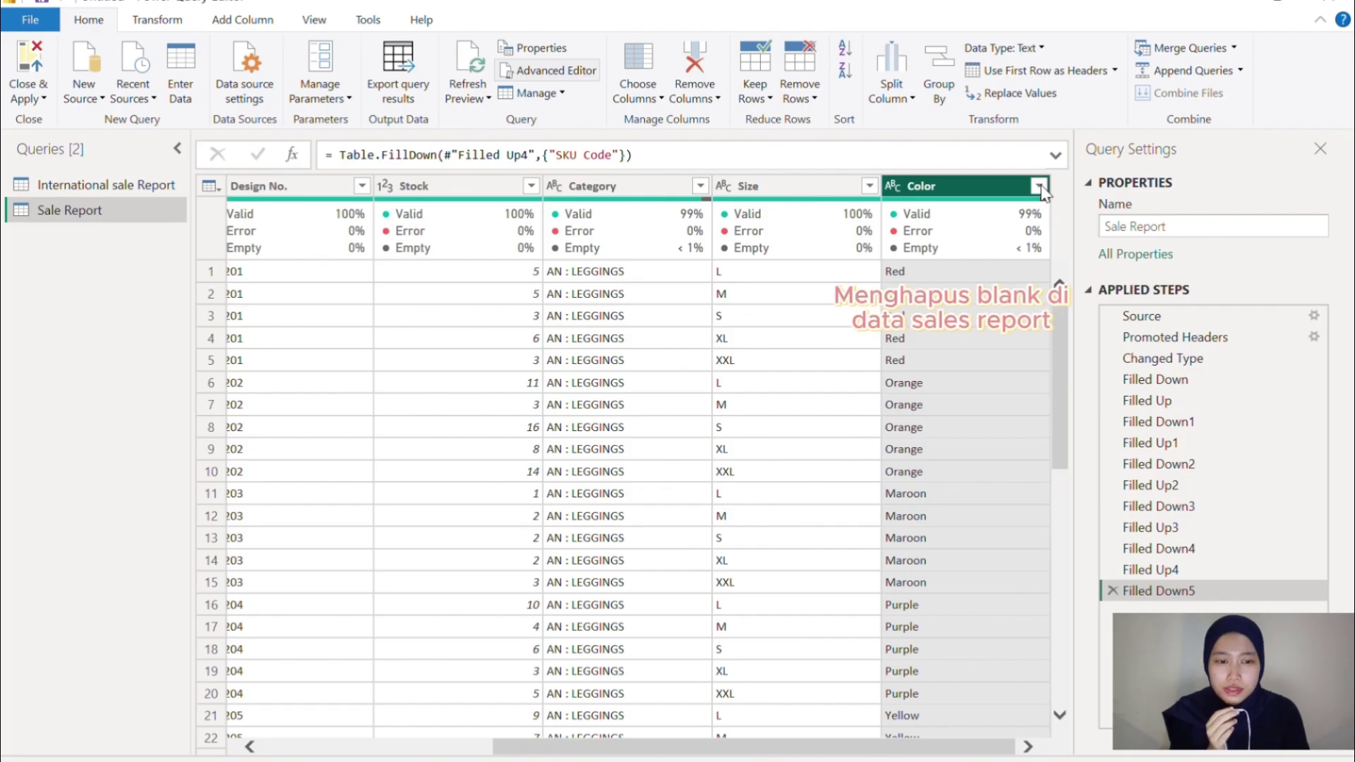
# Step: Filter the blank values out of the Color column in the Sale Report query and check its column quality
pyautogui.click(1038, 187)
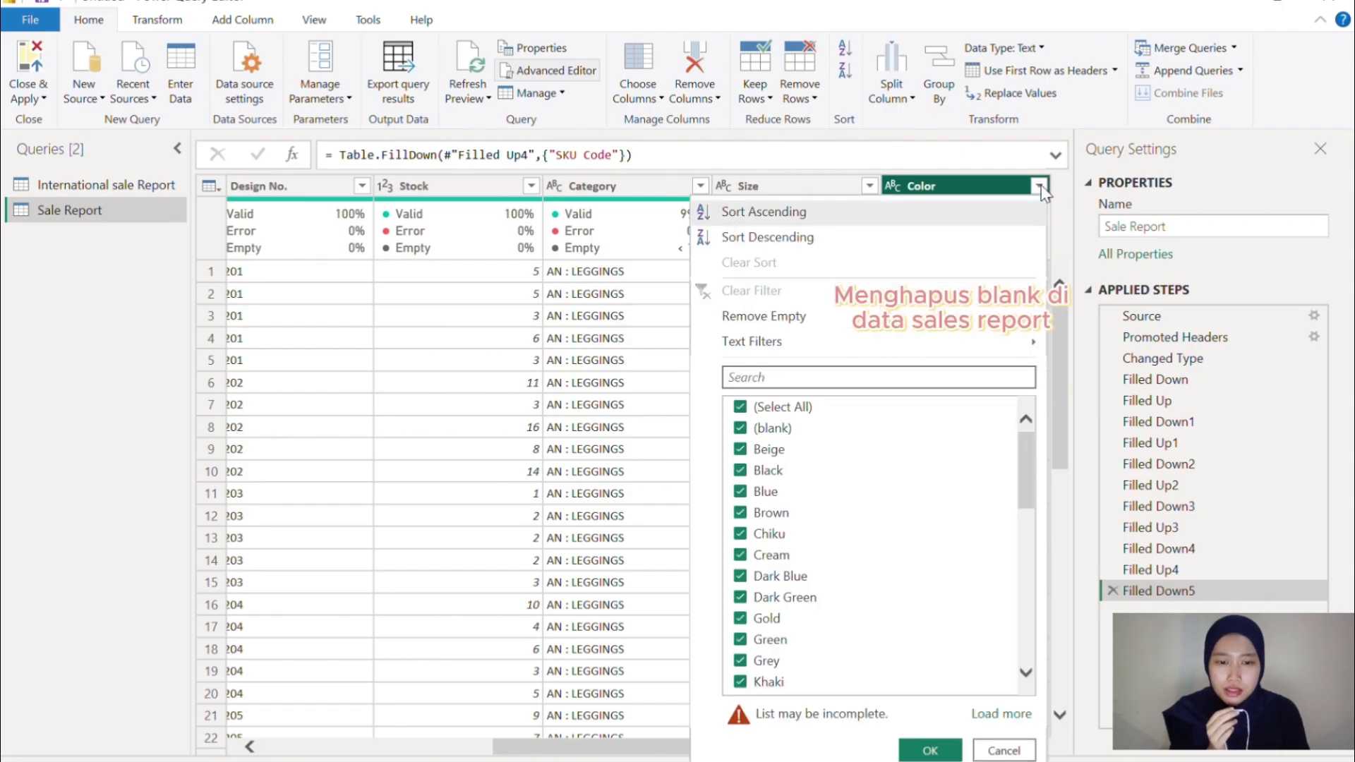
pyautogui.click(742, 429)
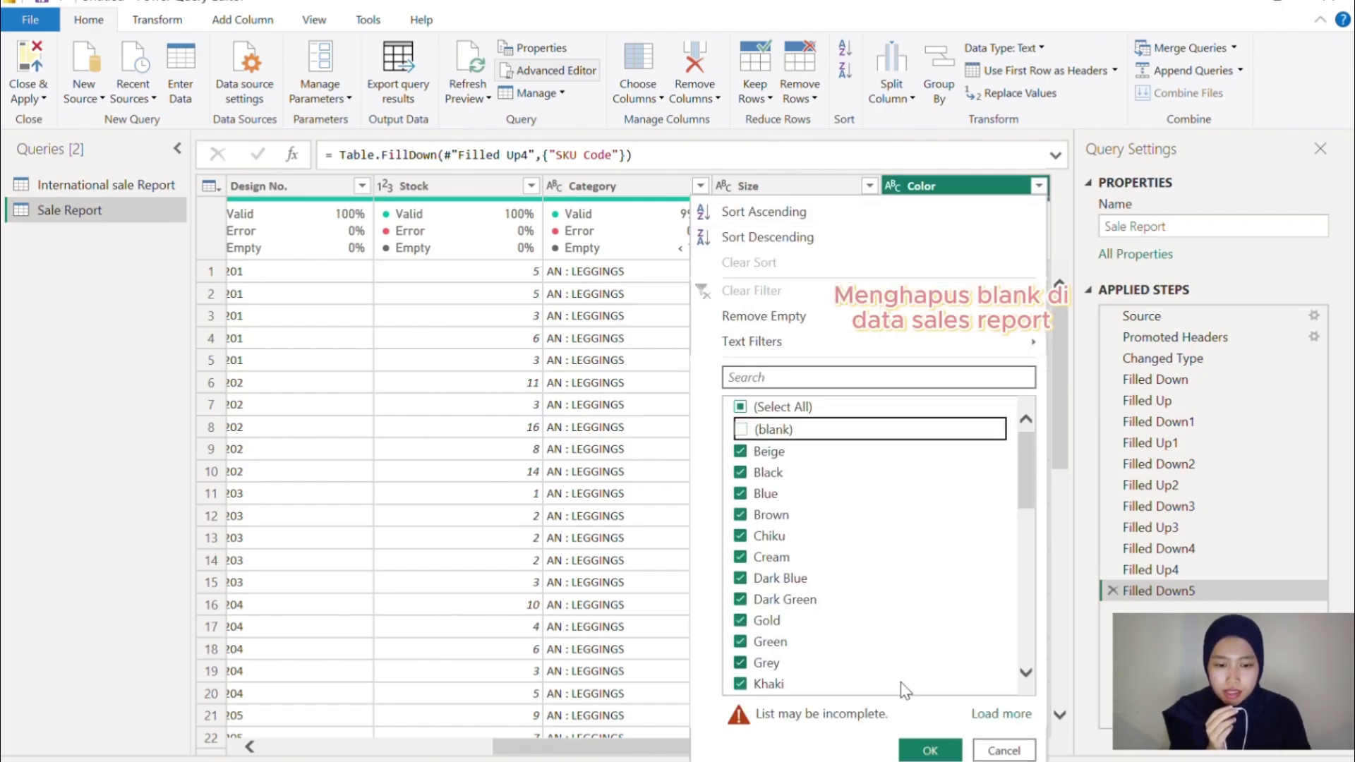
pyautogui.click(930, 750)
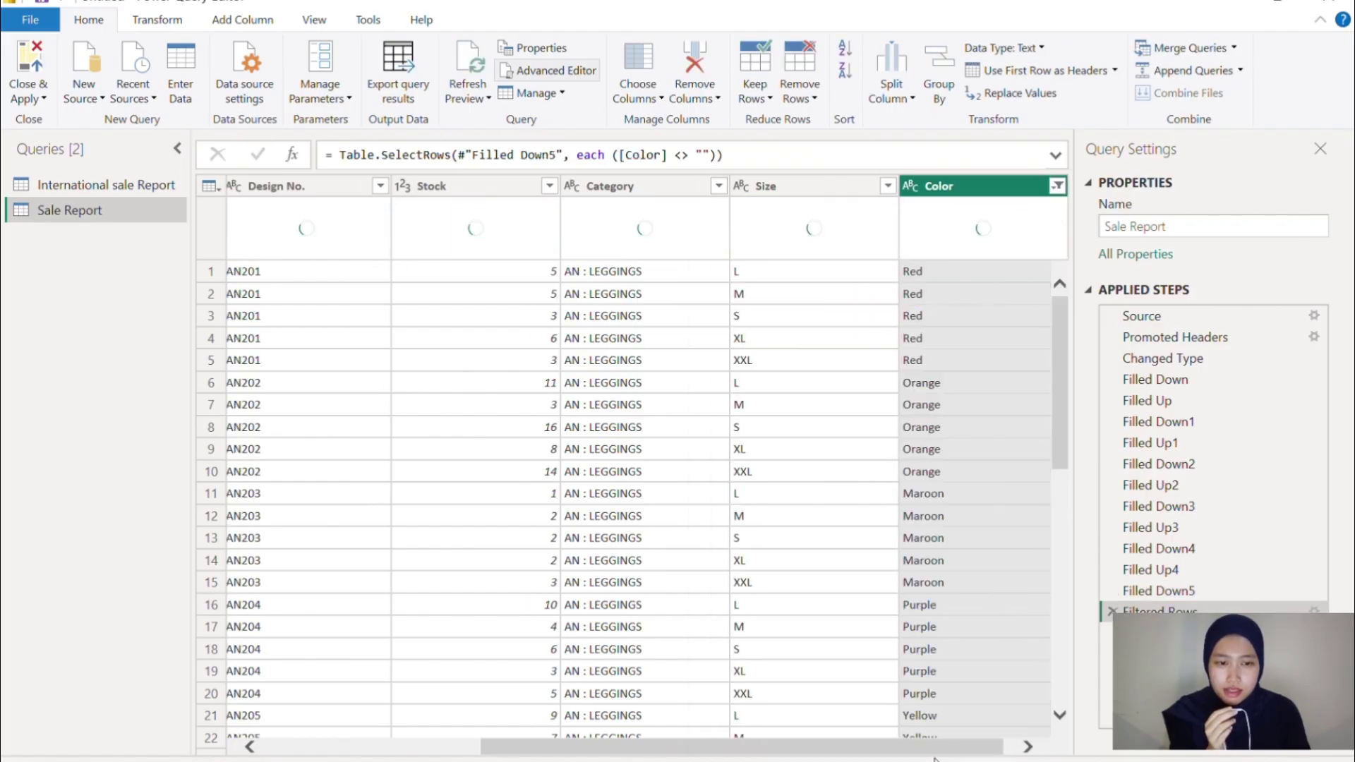
pyautogui.moveTo(1014, 261)
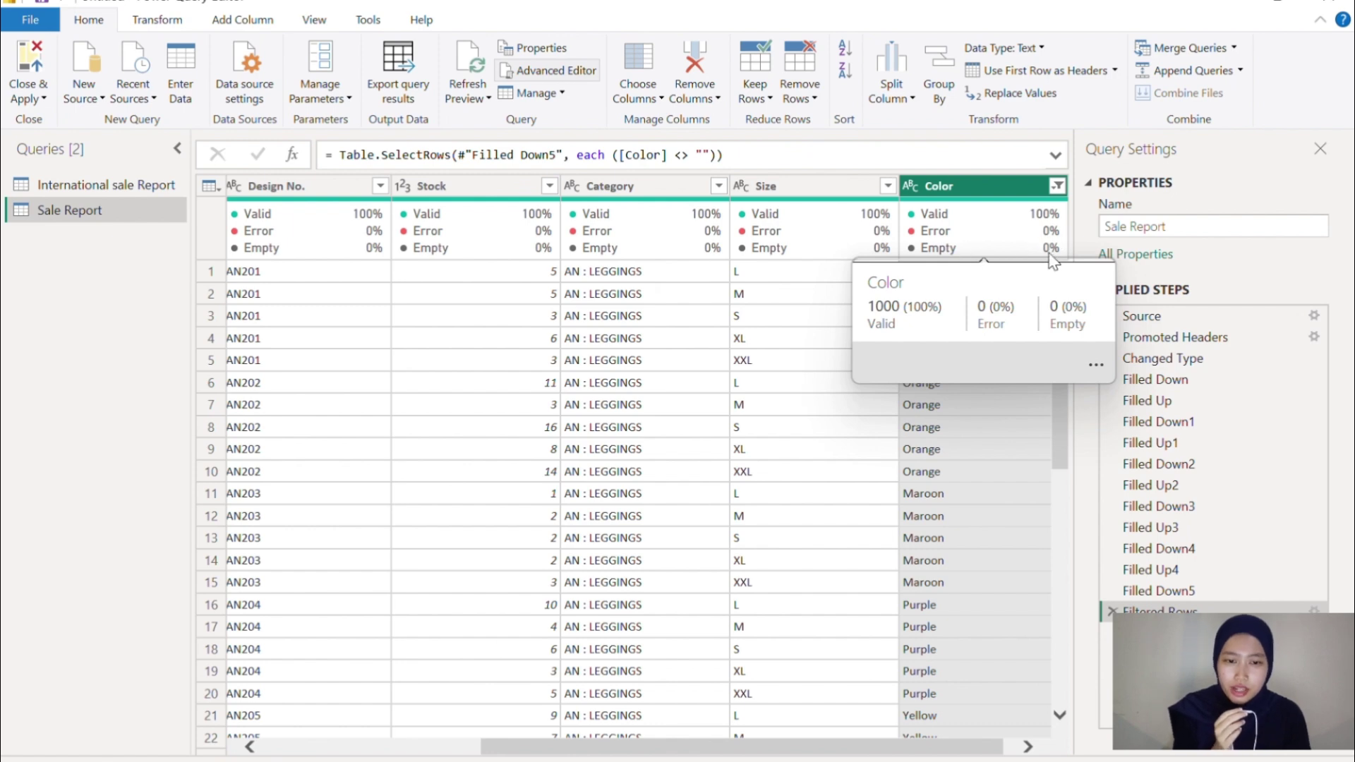
# Step: Check the filter lists of the Size and Category columns for blank values without changing them
pyautogui.click(888, 187)
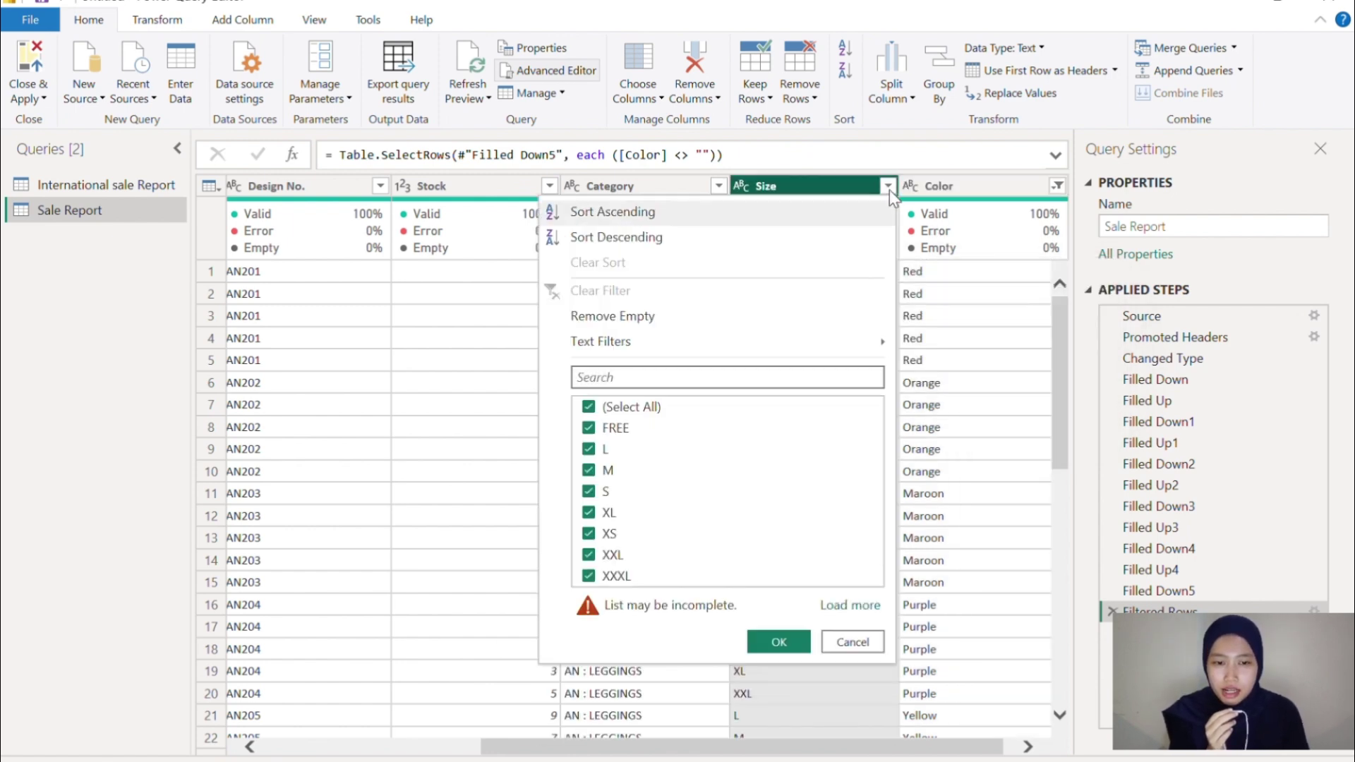
pyautogui.click(870, 640)
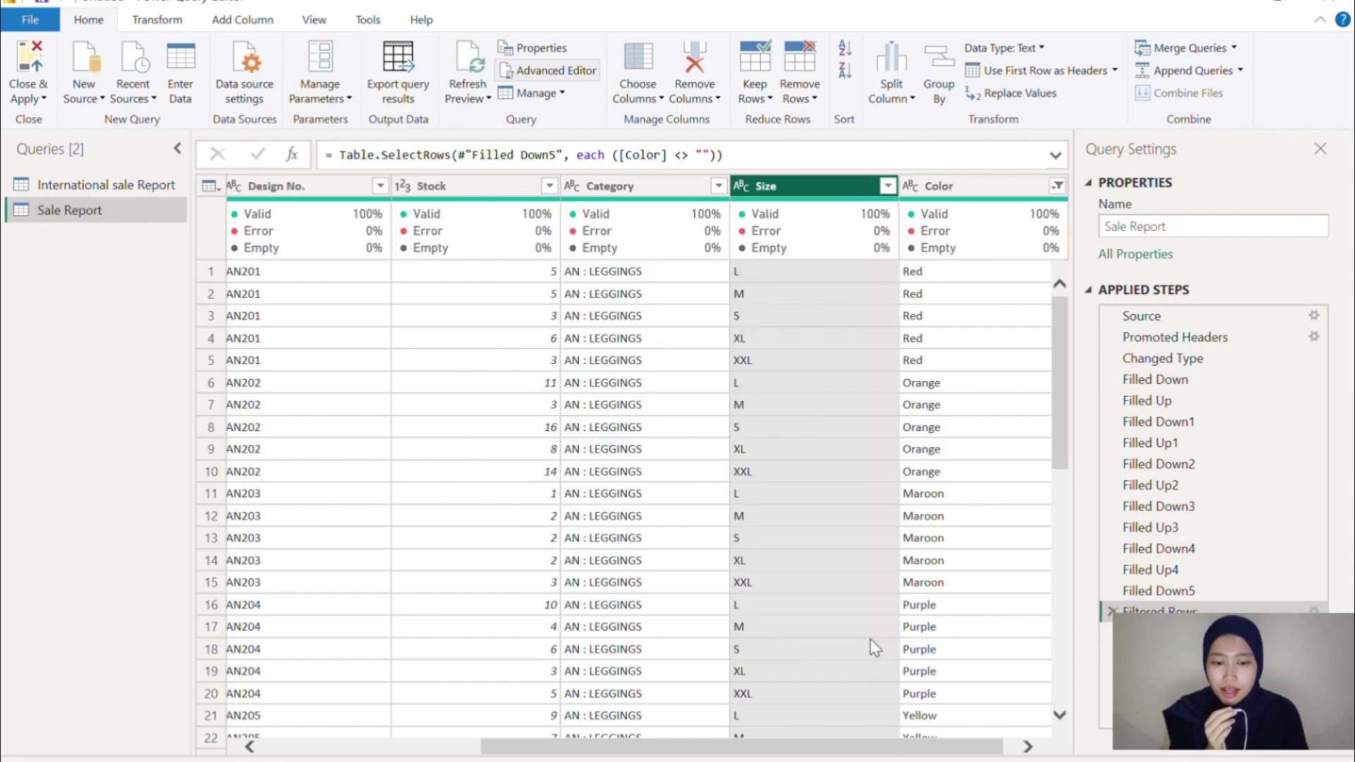
pyautogui.click(719, 186)
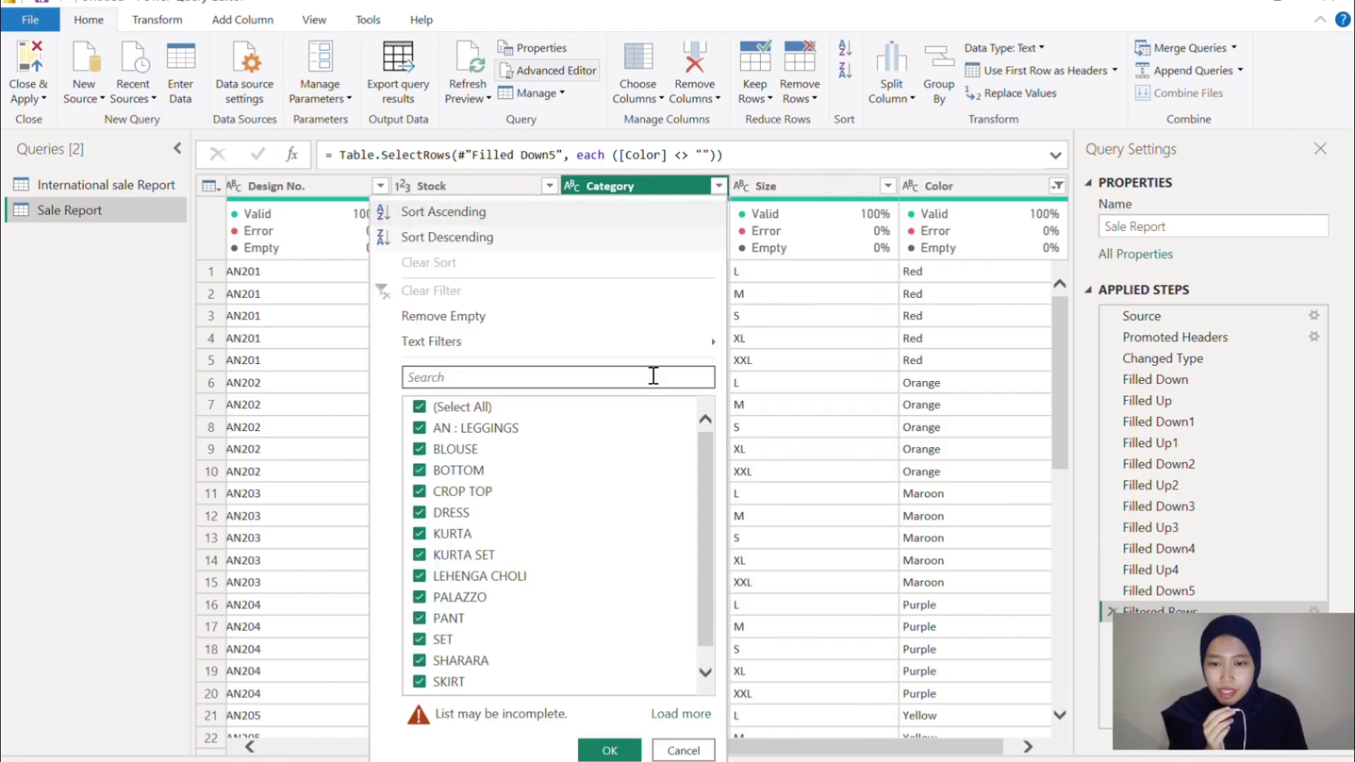
pyautogui.click(688, 750)
# Step: Filter the blank values out of the SKU Code column in the Sale Report query and recheck its filter list
pyautogui.hscroll(-5, 558, 421)
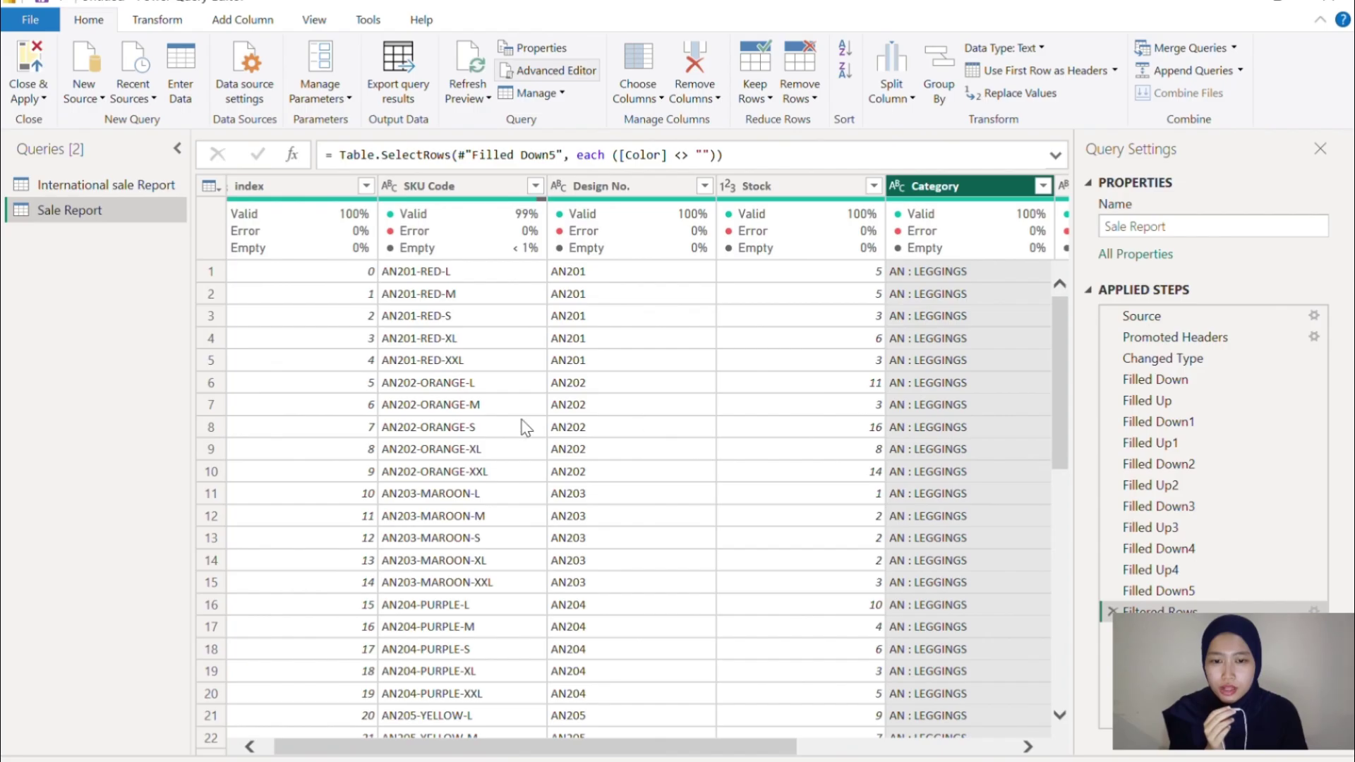
pyautogui.hscroll(-1, 522, 426)
pyautogui.click(547, 186)
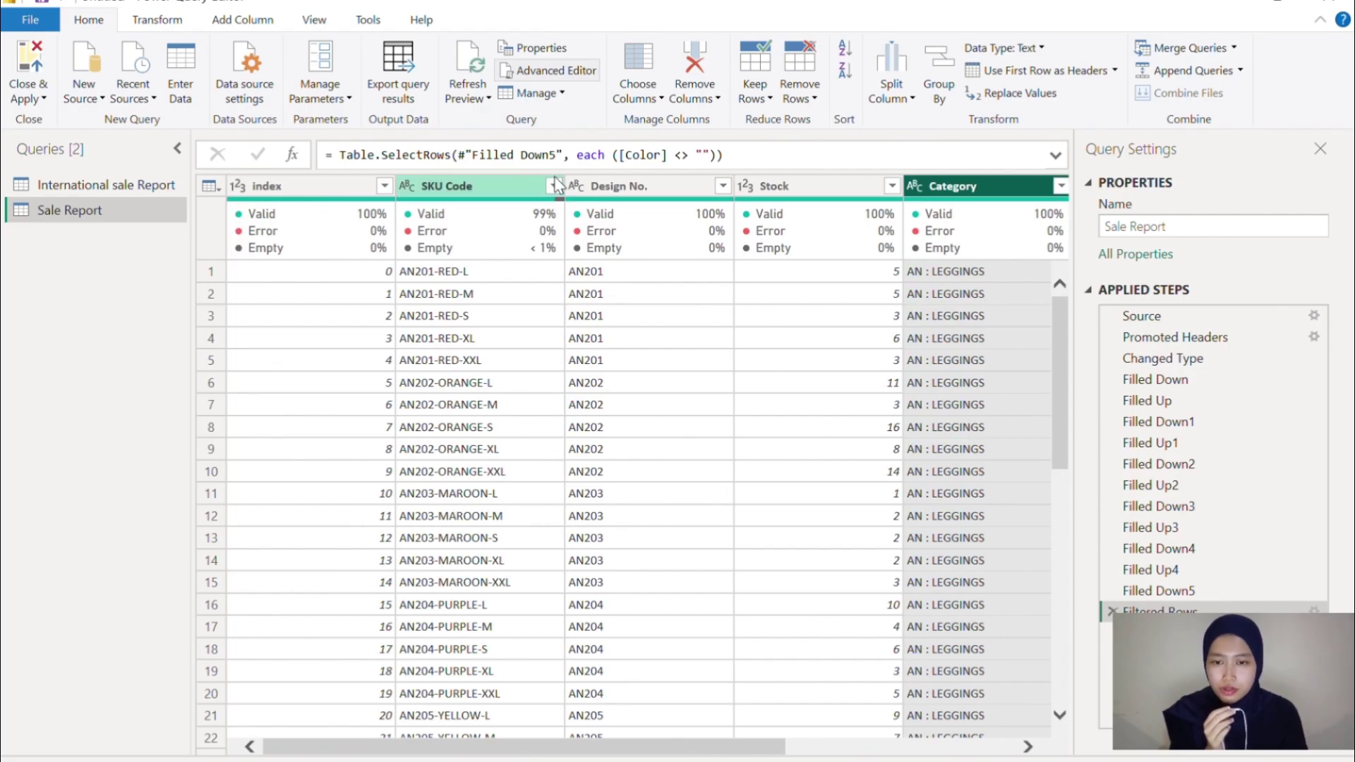
pyautogui.click(554, 186)
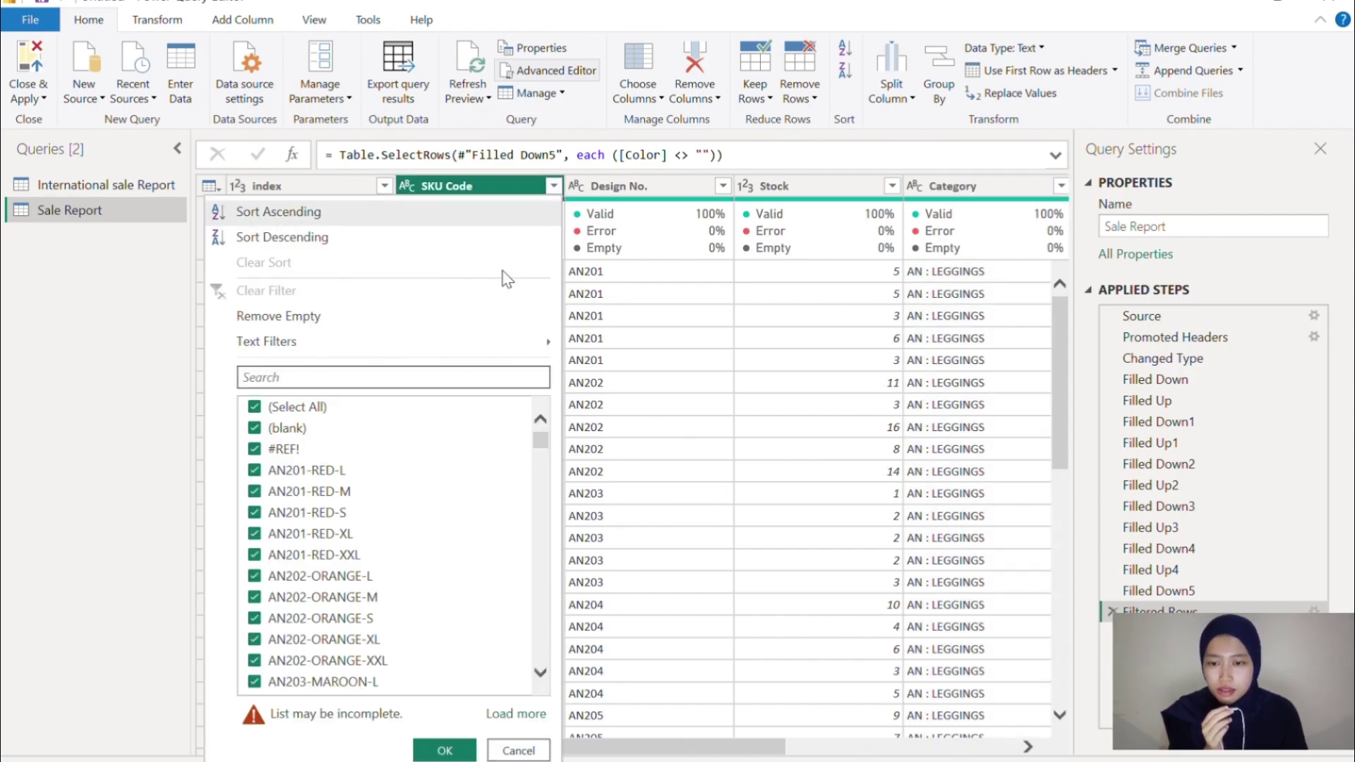
pyautogui.click(255, 428)
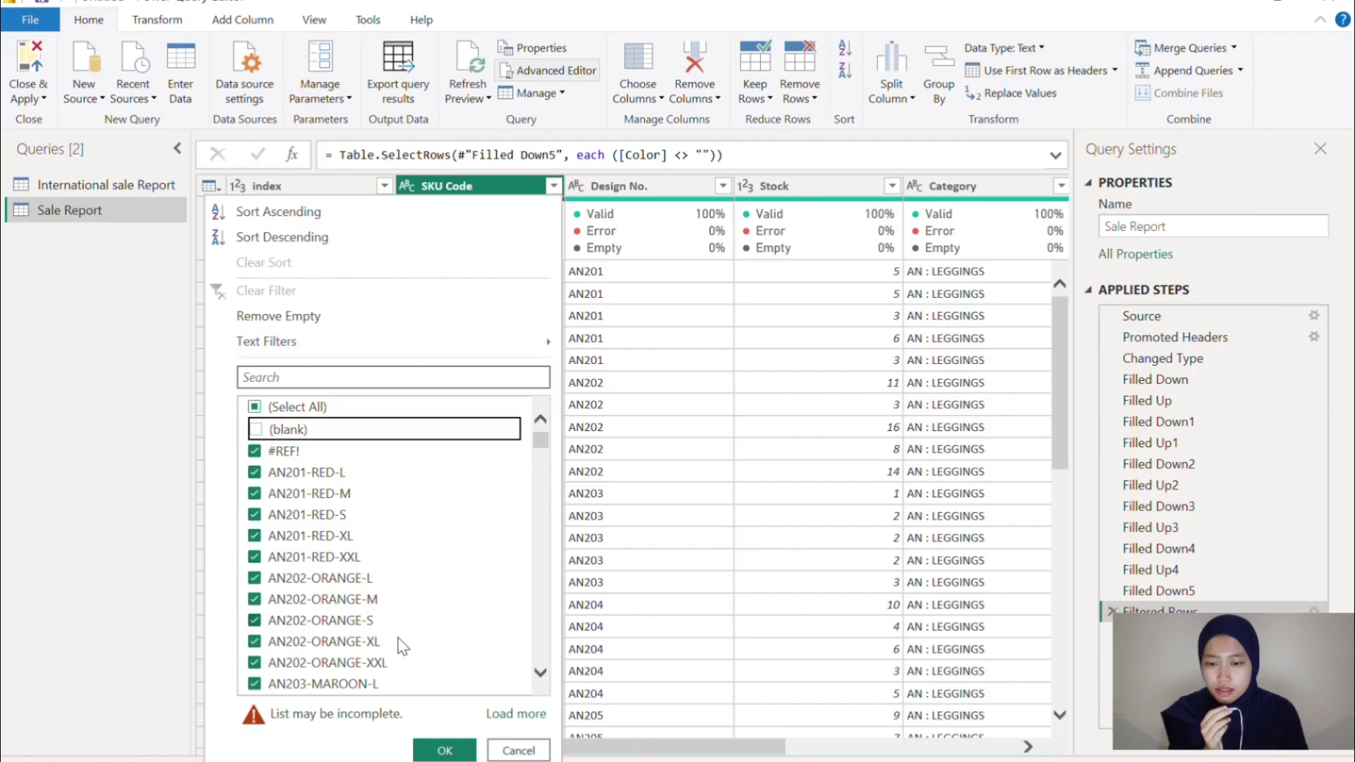
pyautogui.click(443, 750)
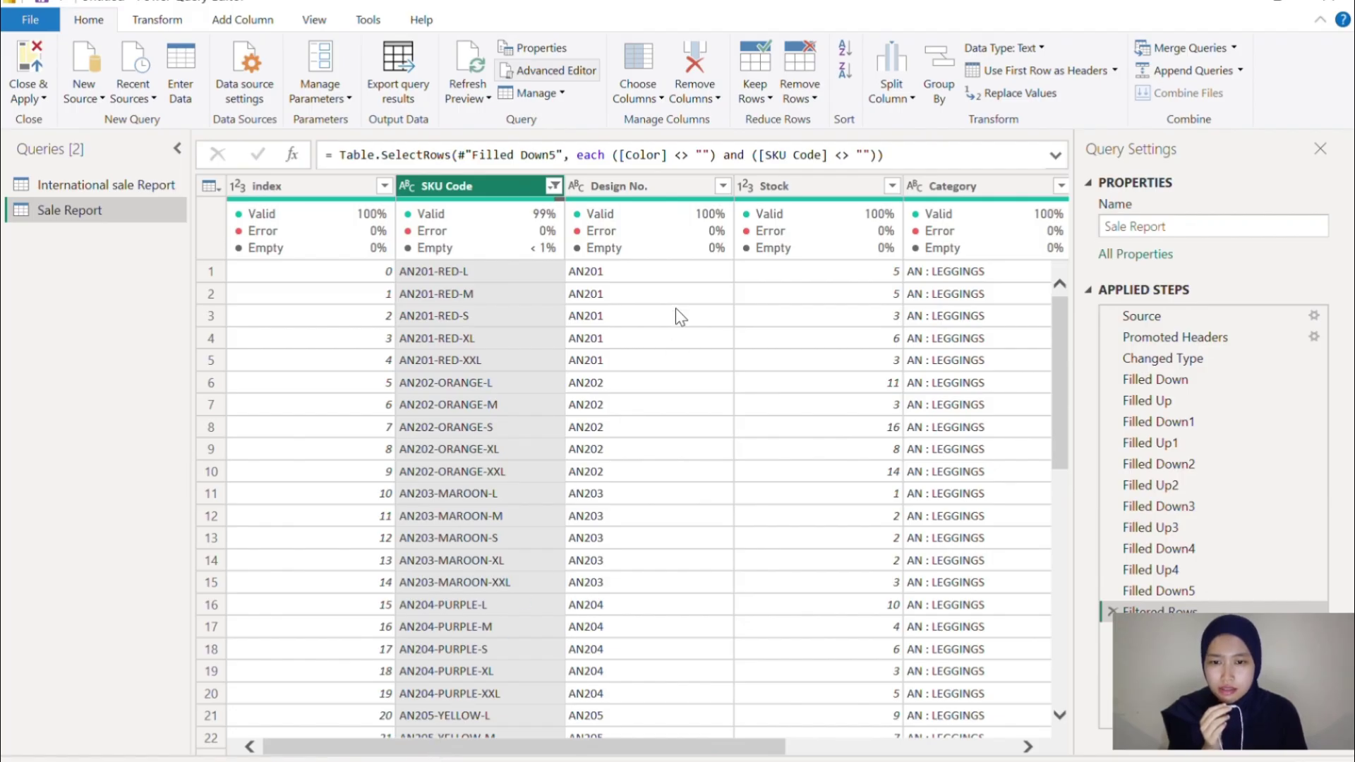
pyautogui.click(554, 187)
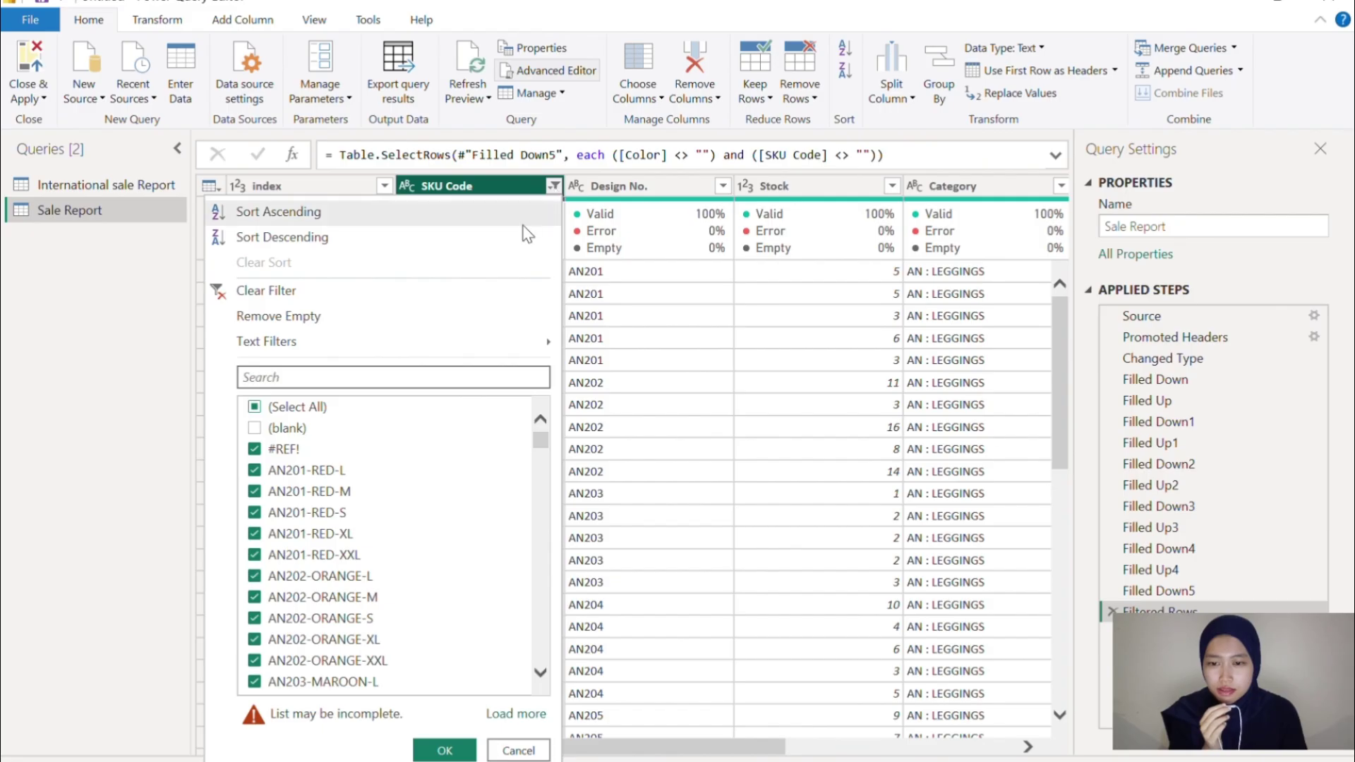
pyautogui.click(455, 750)
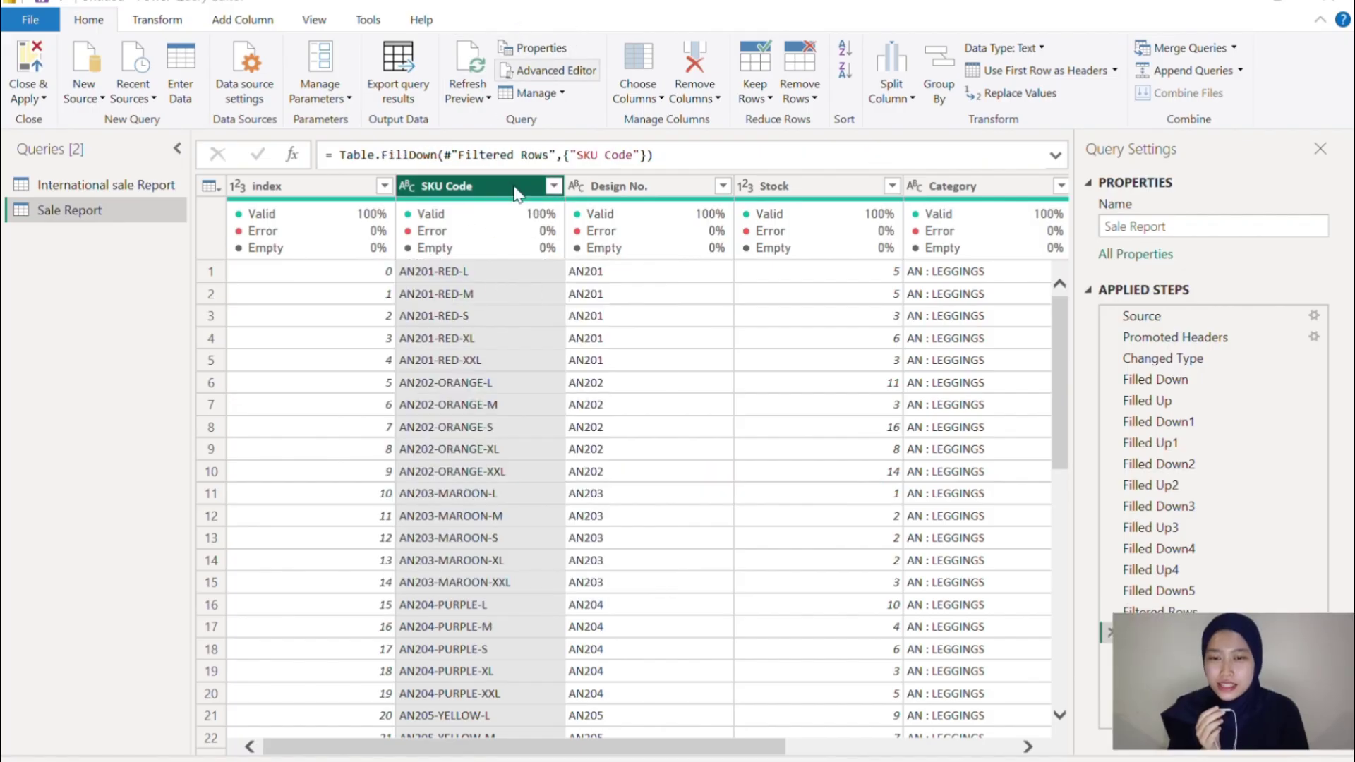
# Step: Set the data type of the index column in the Sale Report query to Whole Number
pyautogui.moveTo(509, 249)
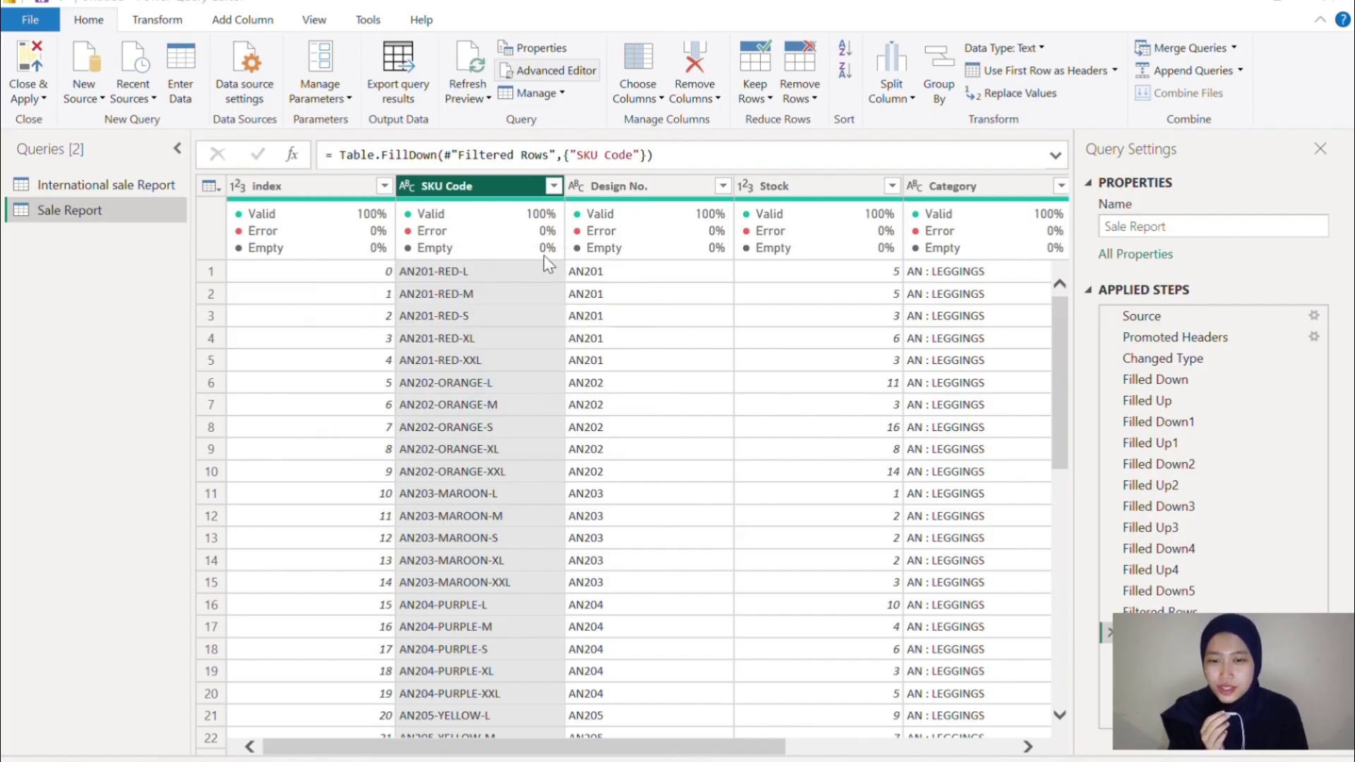
pyautogui.click(328, 180)
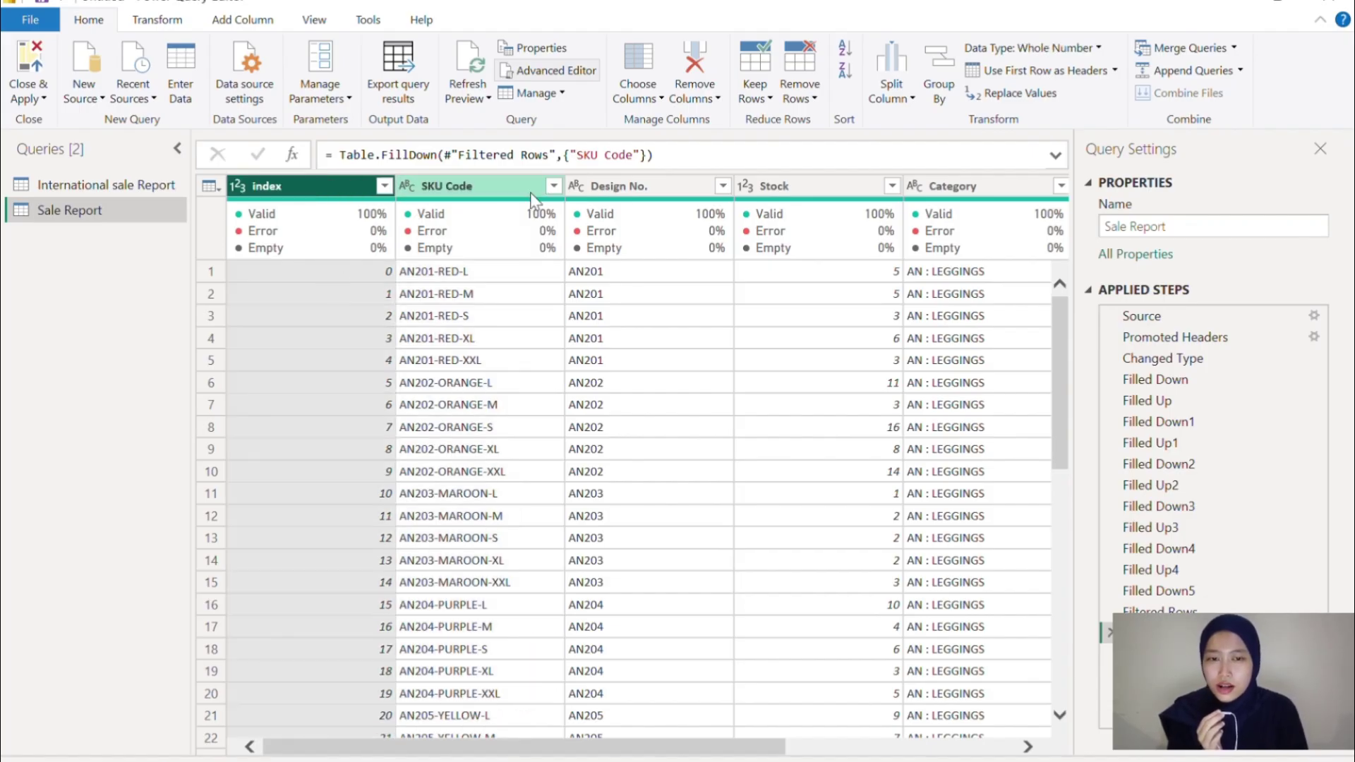
pyautogui.click(1031, 47)
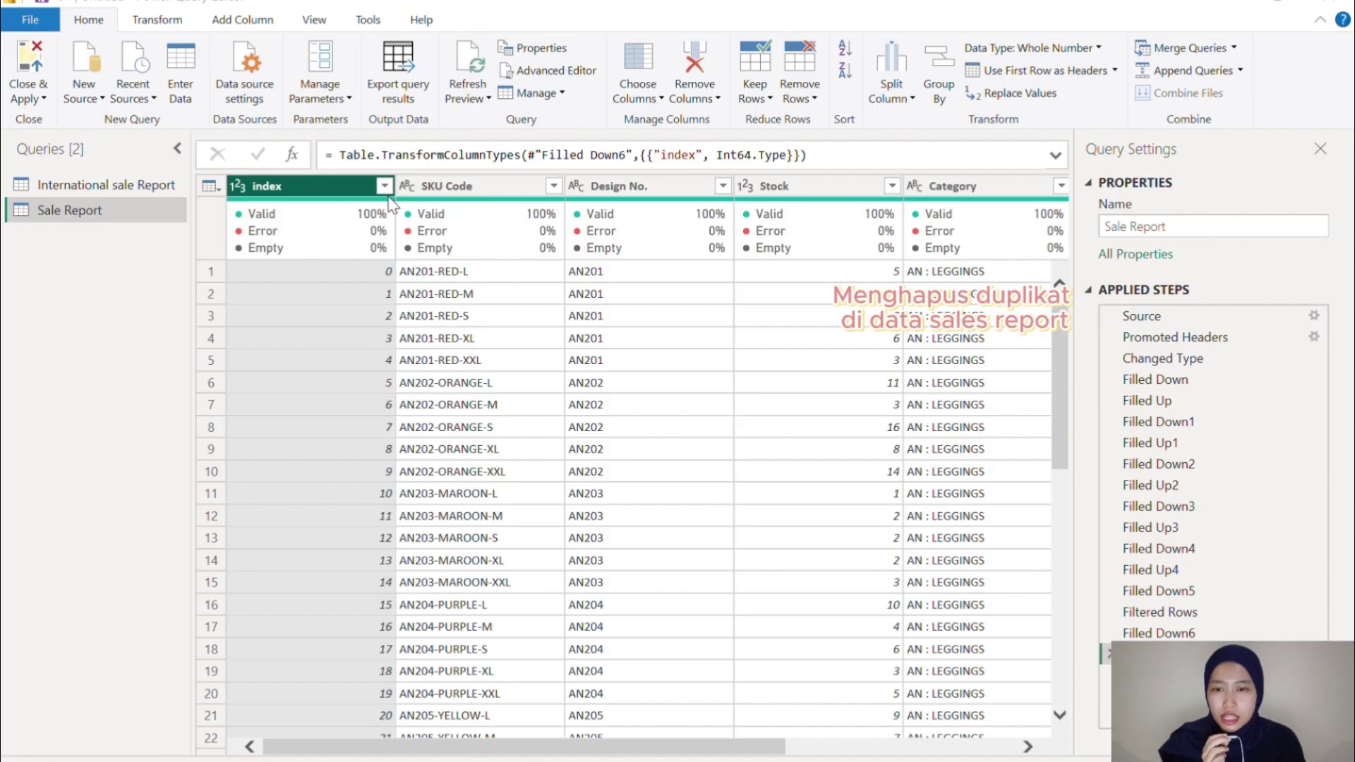
# Step: Remove duplicates based on the SKU Code column in the Sale Report query and check the Color column's quality
pyautogui.click(417, 185)
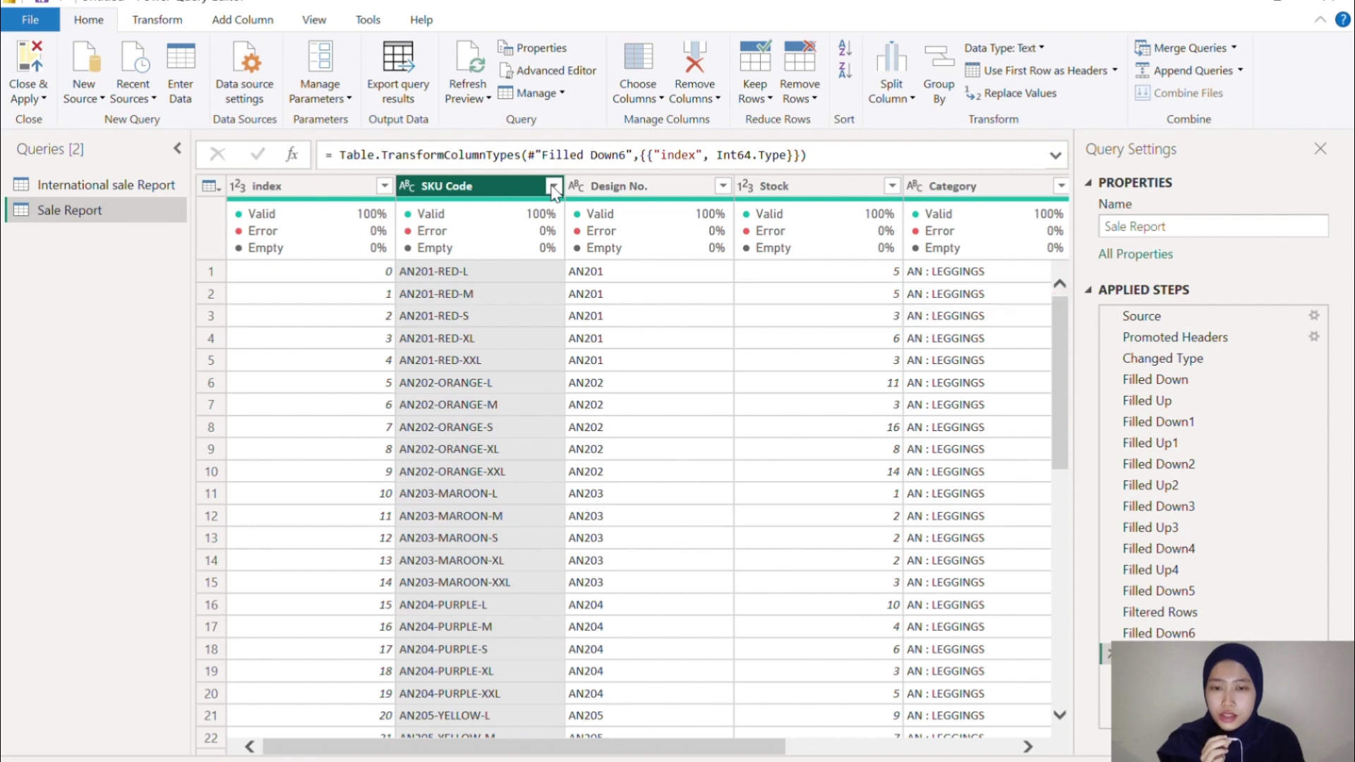
pyautogui.rightClick(516, 189)
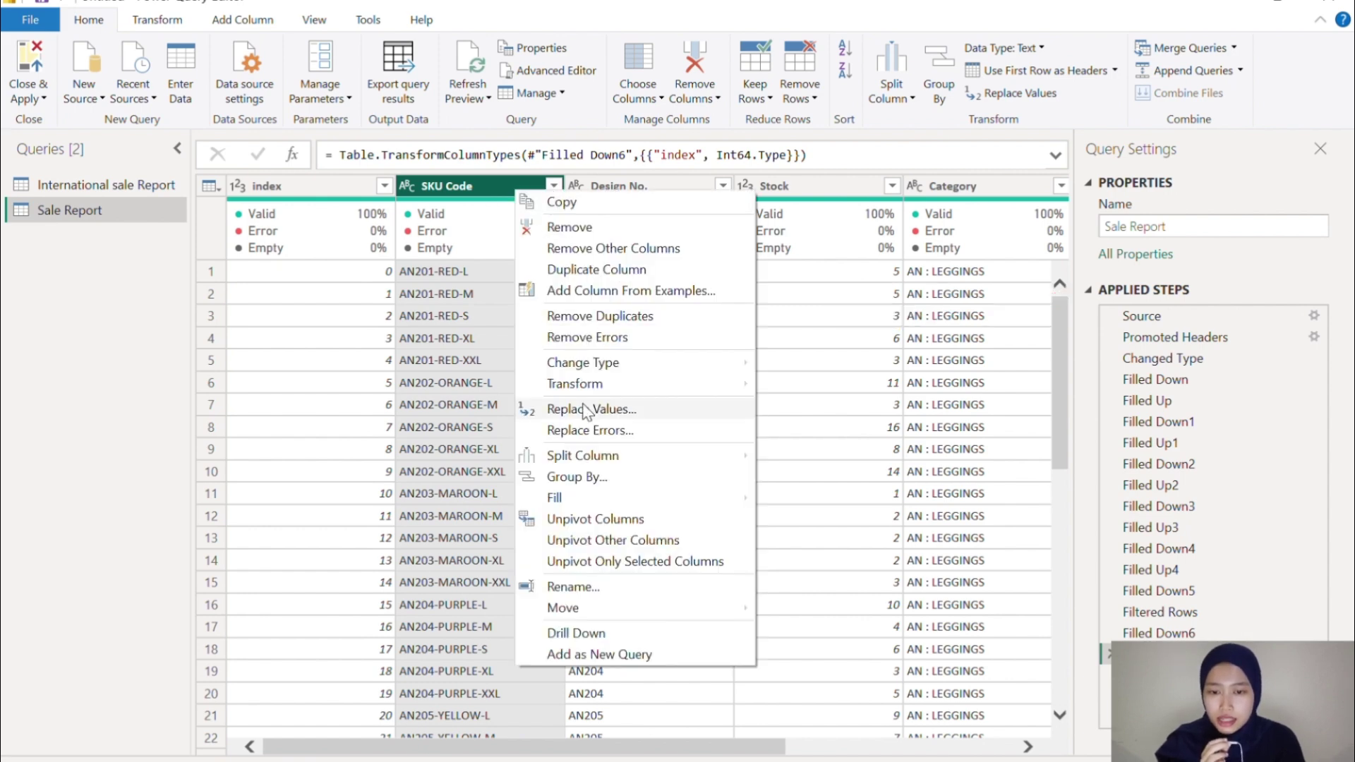
pyautogui.click(647, 317)
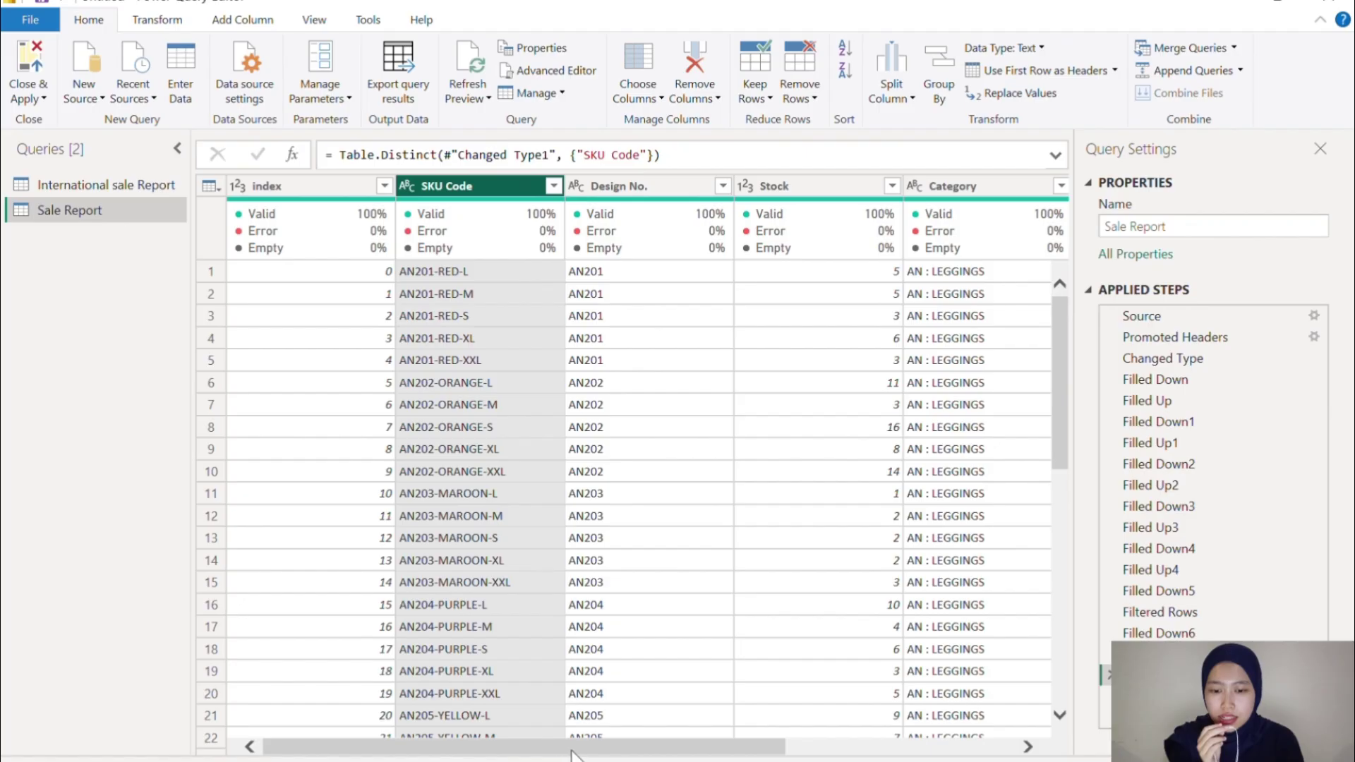
pyautogui.moveTo(572, 751); pyautogui.dragTo(856, 751)
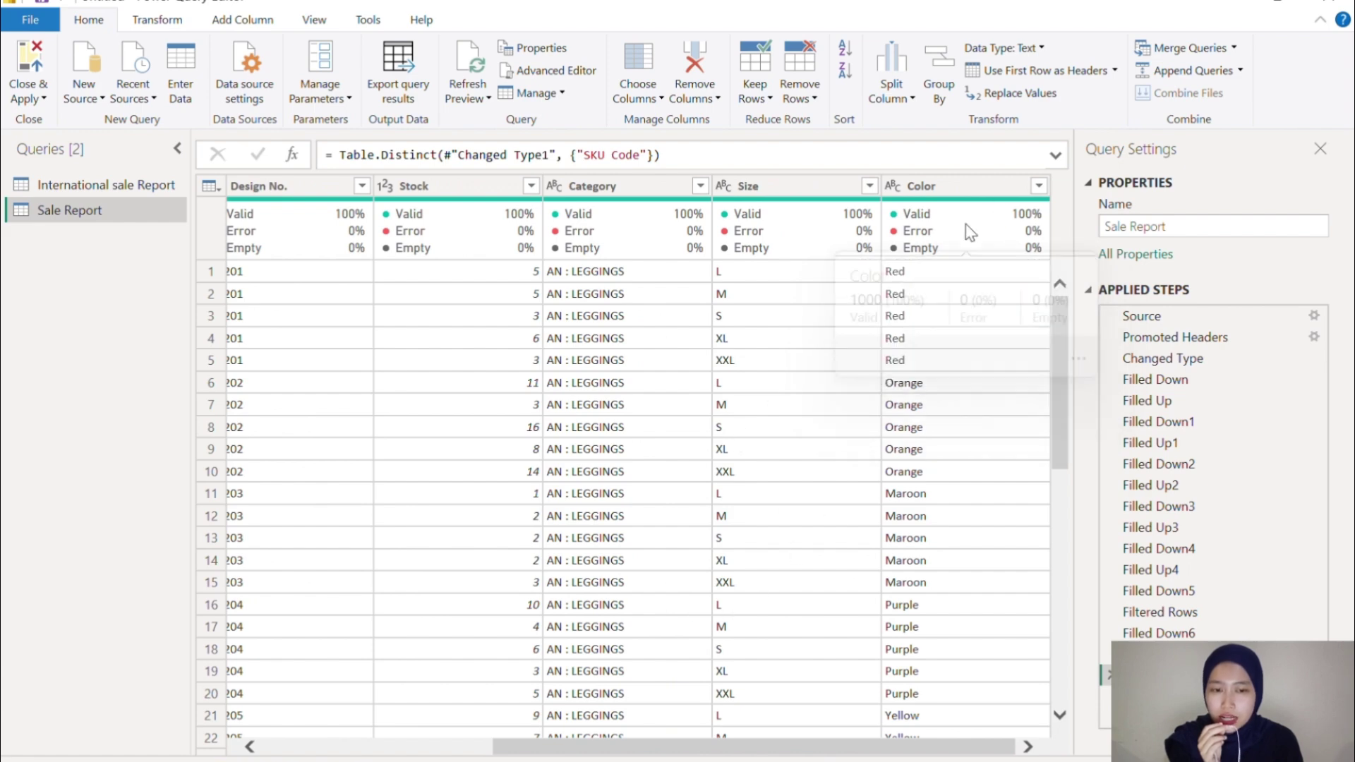
pyautogui.click(954, 192)
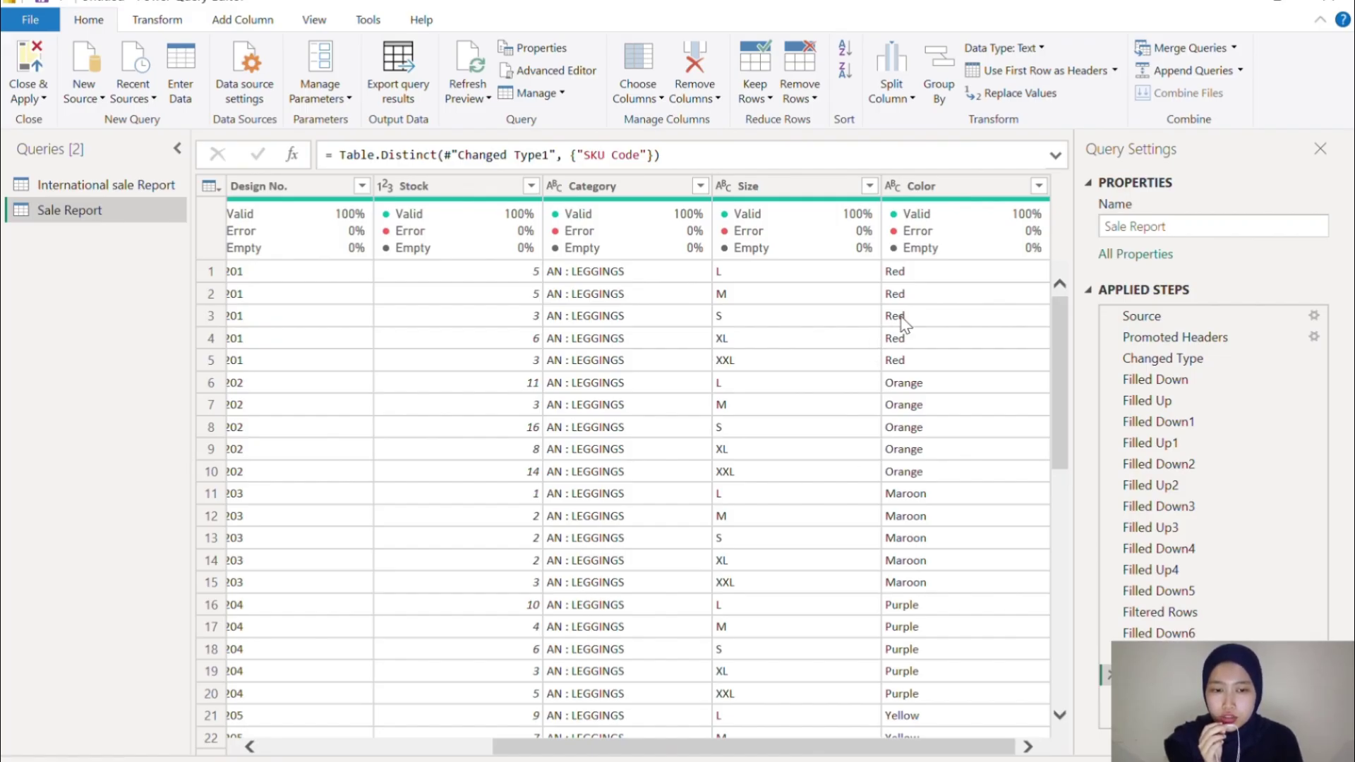
pyautogui.moveTo(1016, 233)
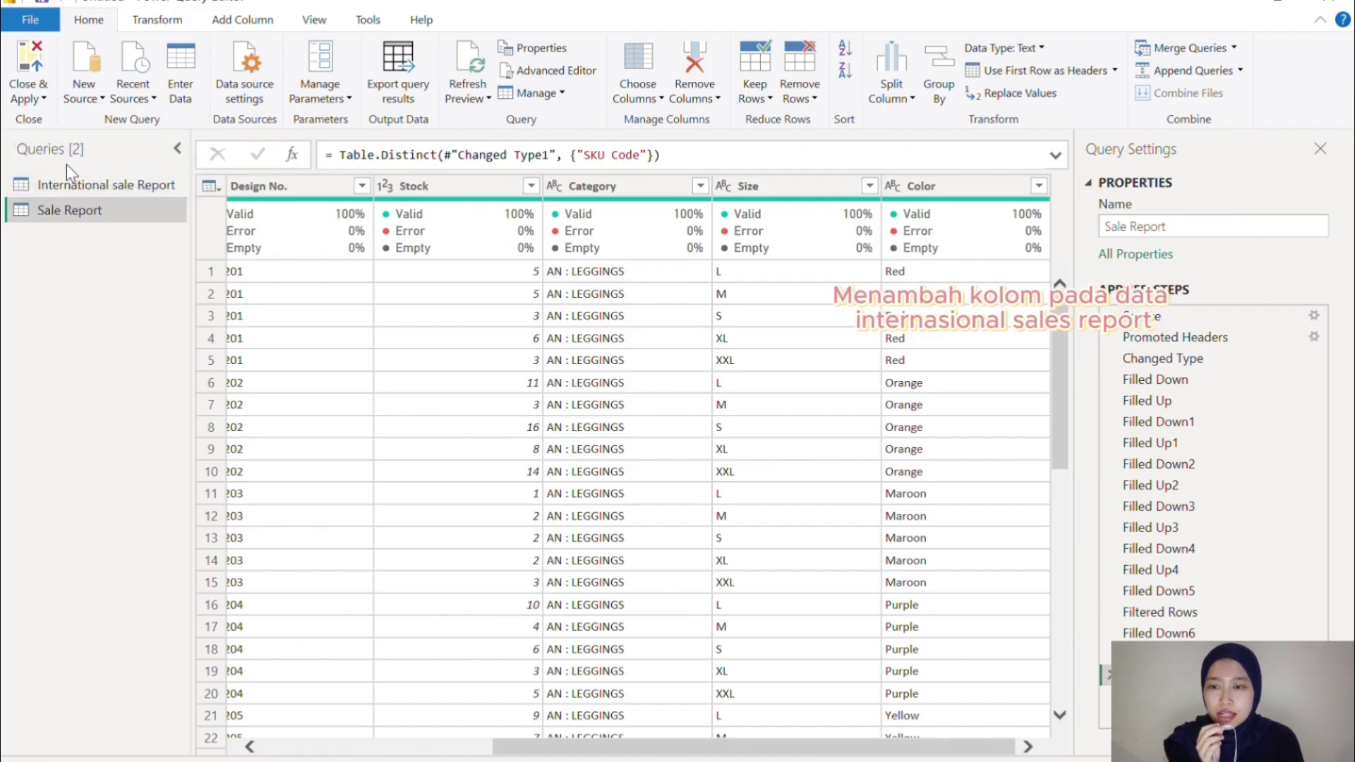
# Step: Start a custom column in the International sale Report query and name it TOTAL REVENUE
pyautogui.click(74, 184)
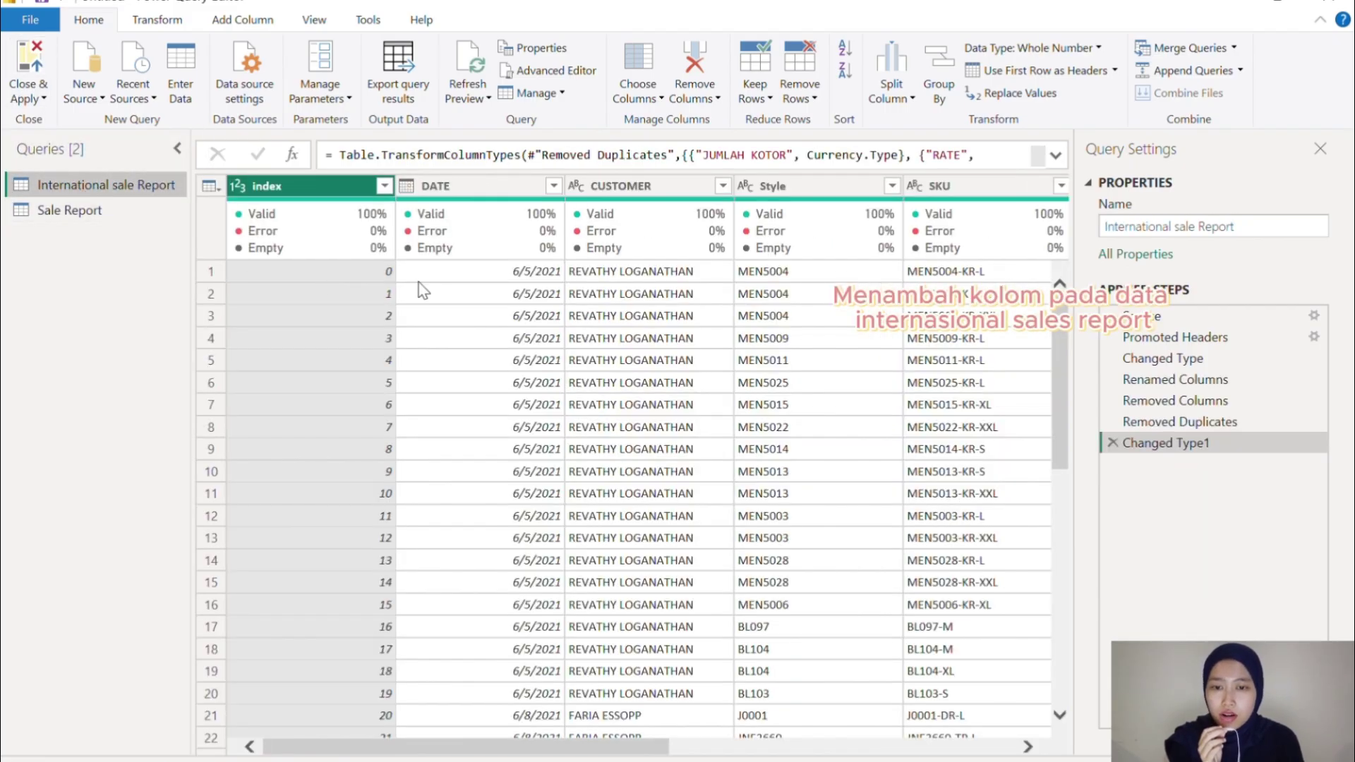
pyautogui.hscroll(8, 878, 363)
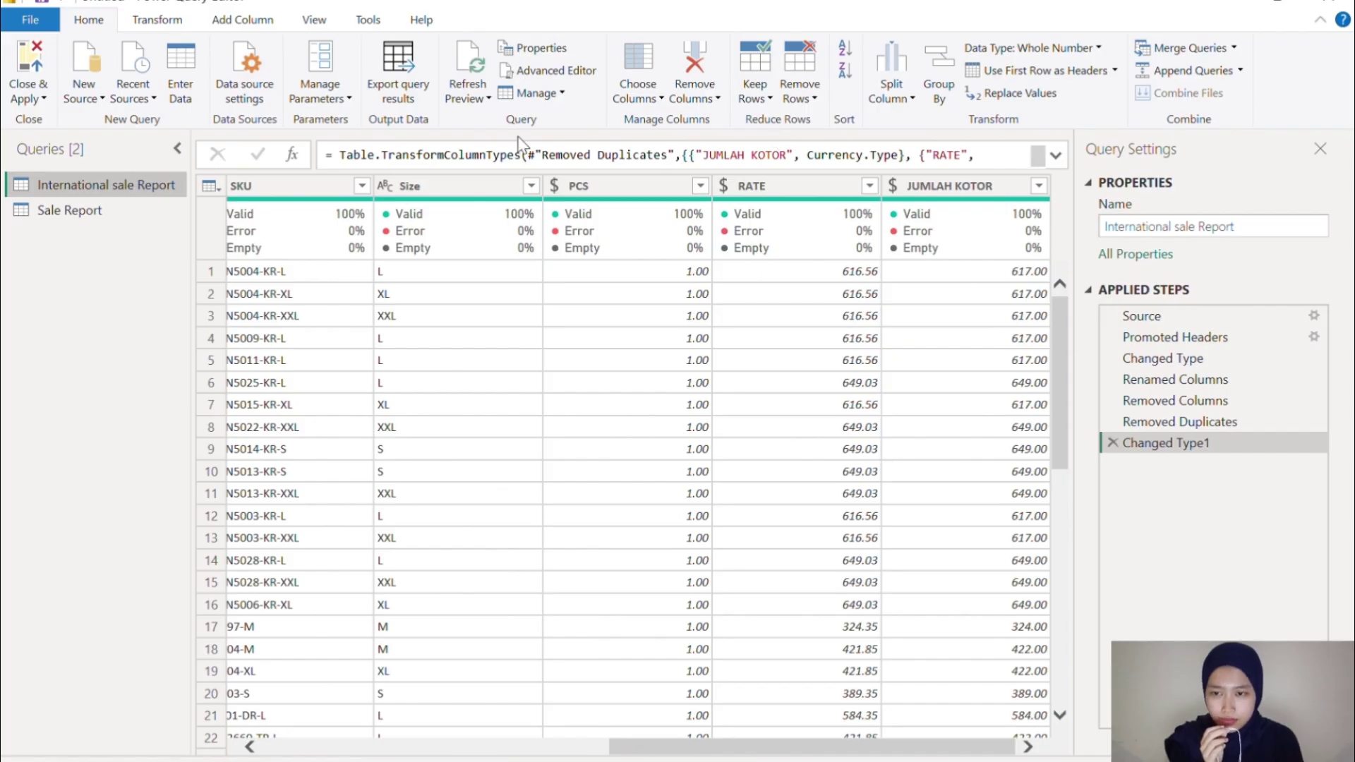
pyautogui.click(273, 27)
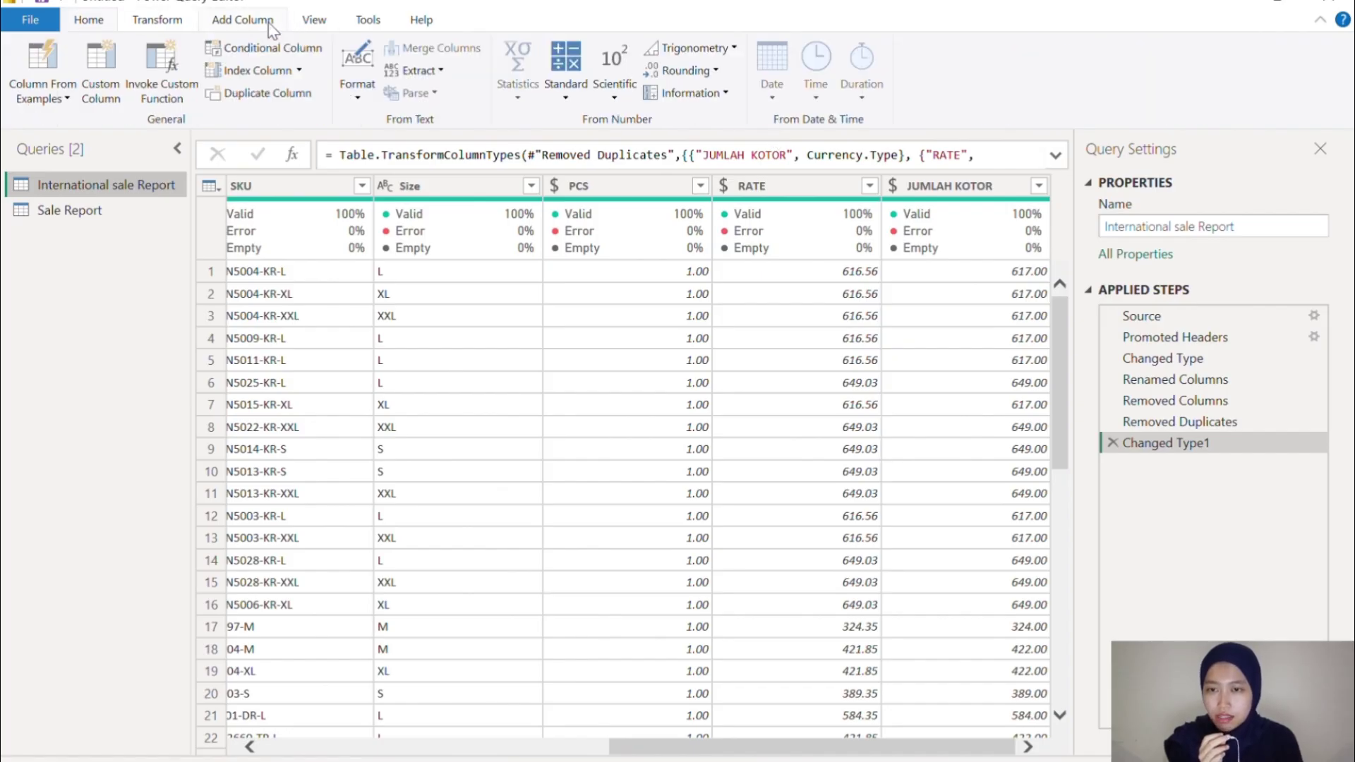
pyautogui.click(97, 99)
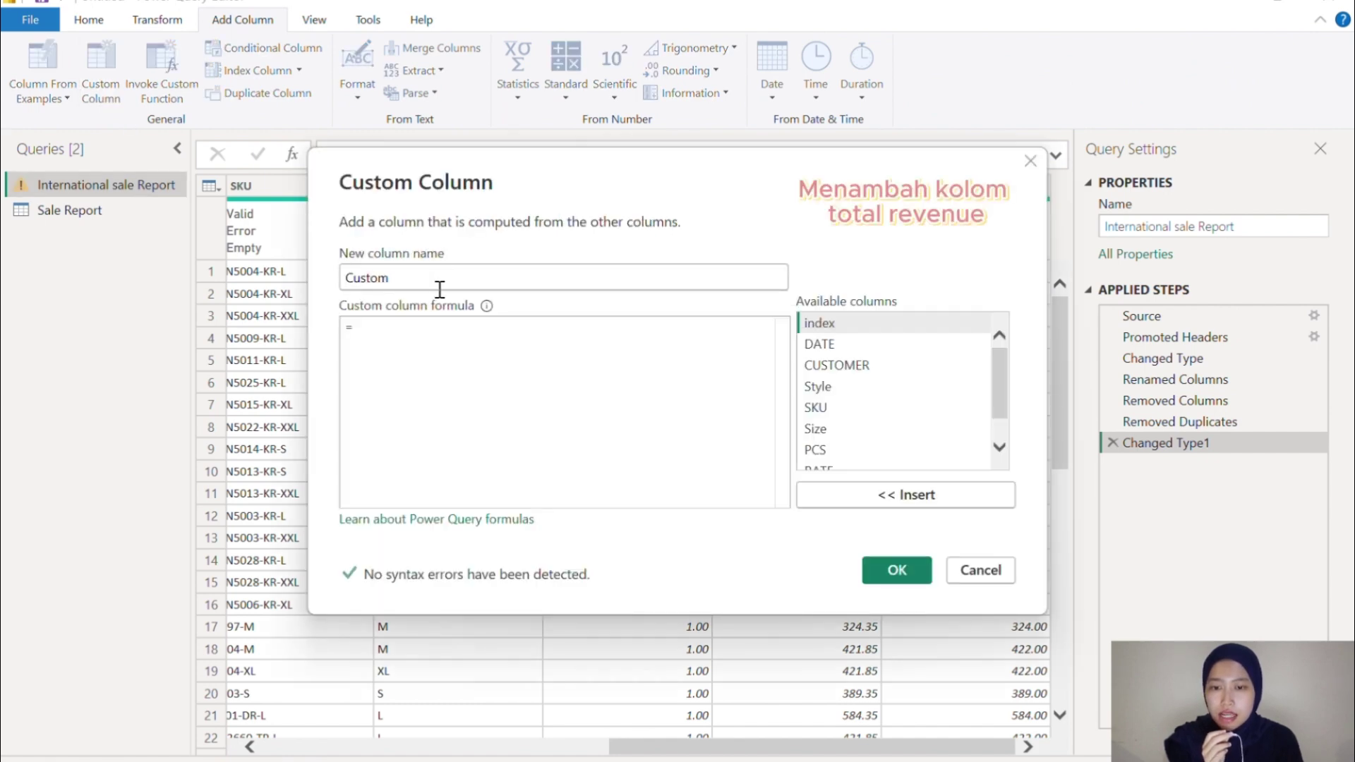
pyautogui.press('BackSpace')
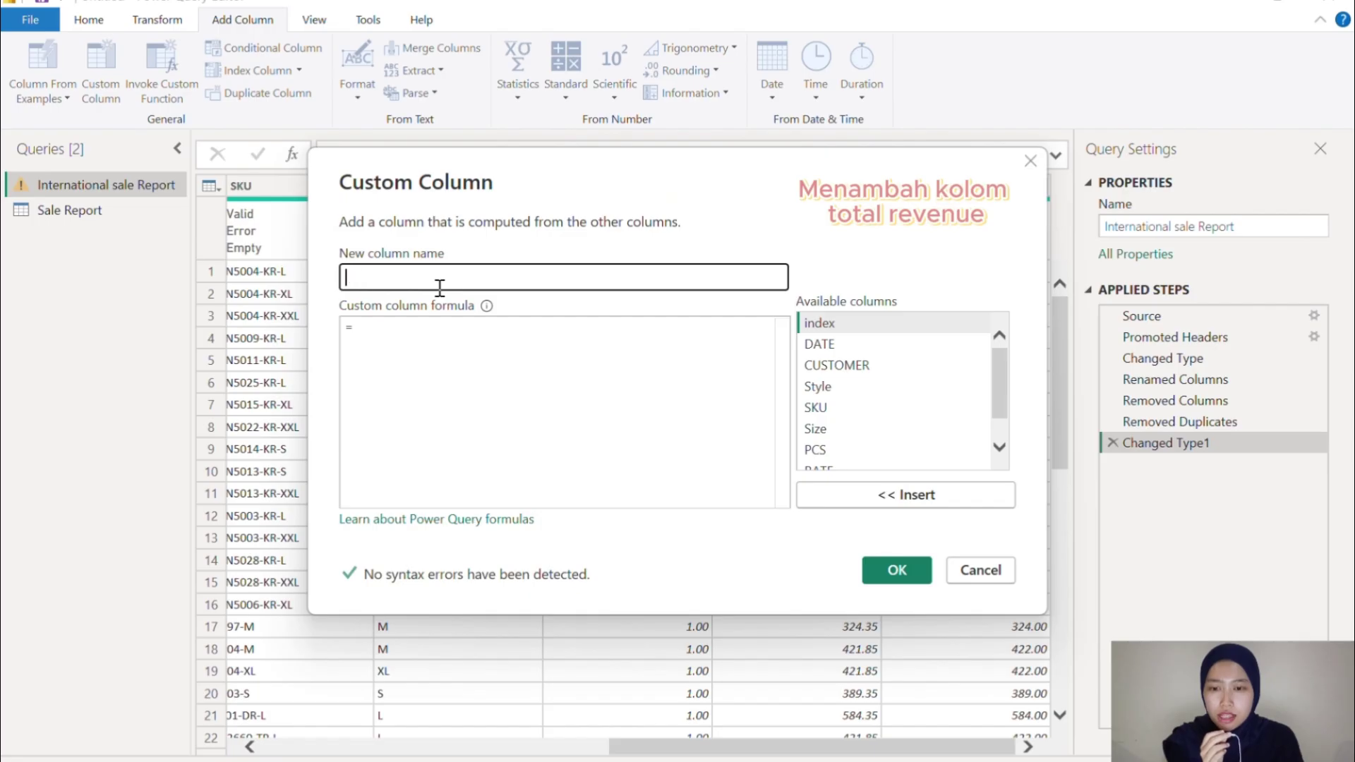
pyautogui.write('TOT')
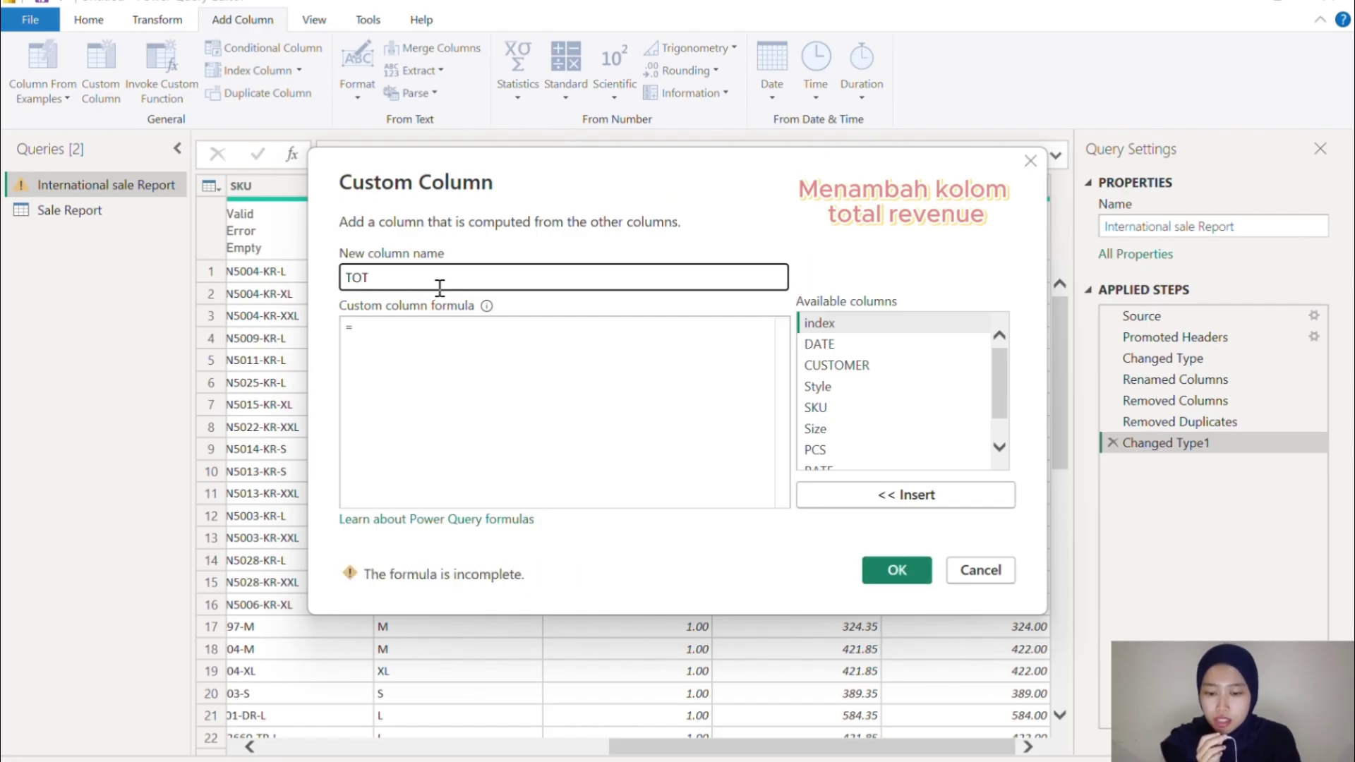
pyautogui.write('AL REV')
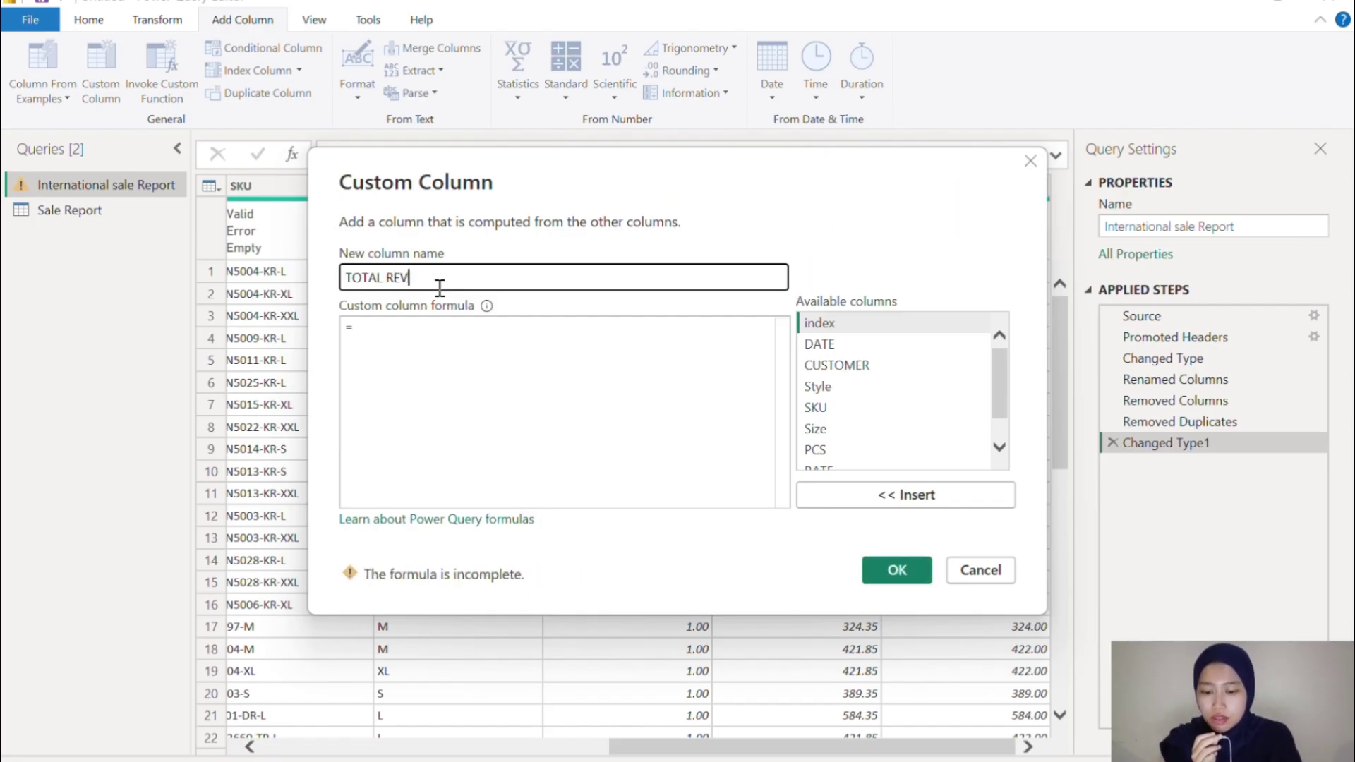
pyautogui.write('ENUE')
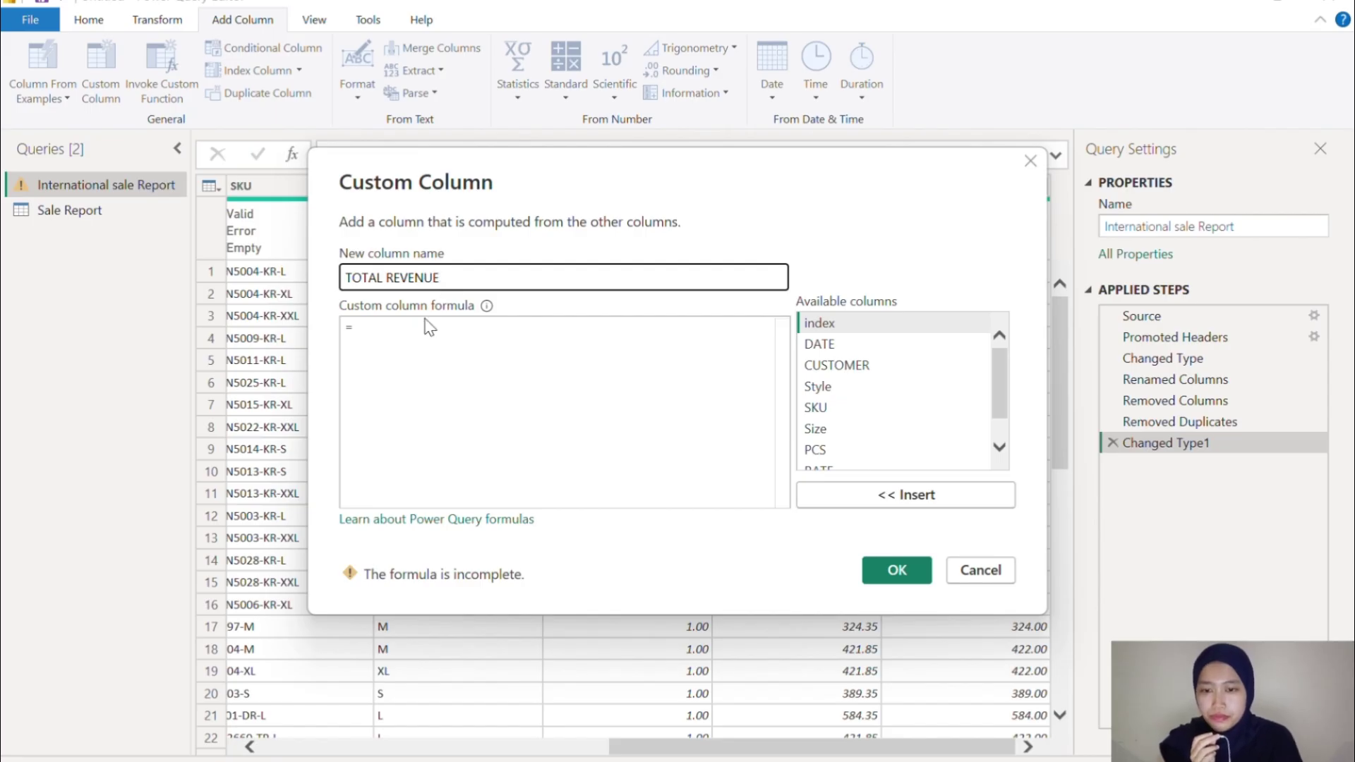
# Step: Define the TOTAL REVENUE column with the formula [PCS]*[RATE] and add it to the query
pyautogui.click(416, 339)
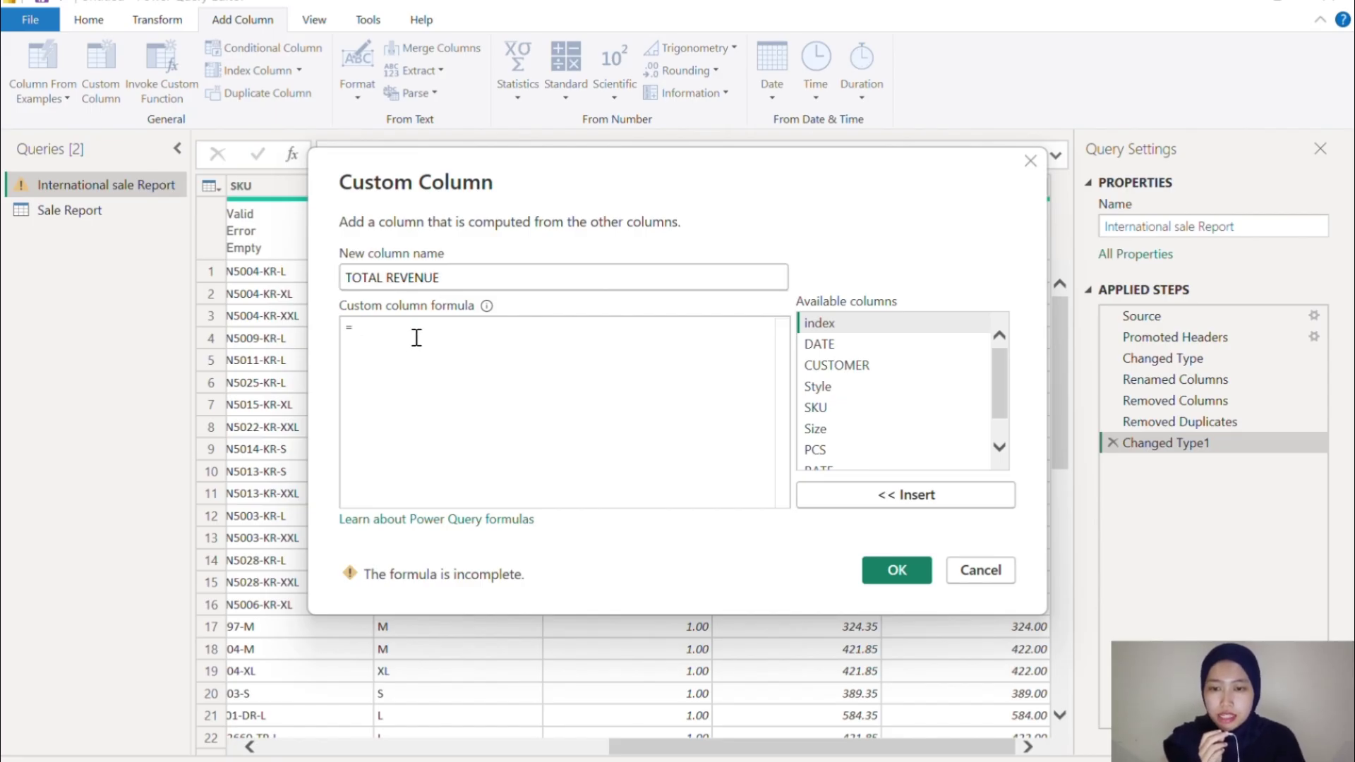
pyautogui.scroll(-1, 853, 392)
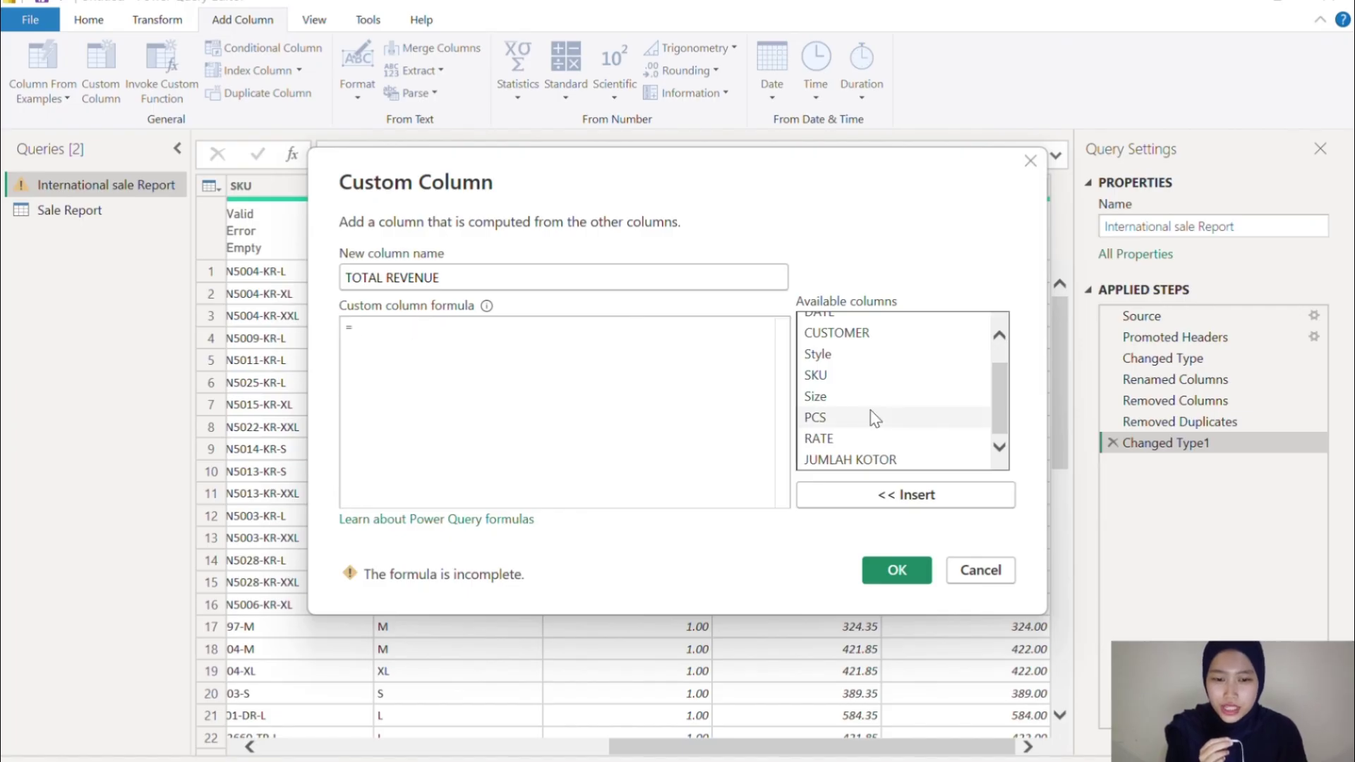
pyautogui.click(849, 421)
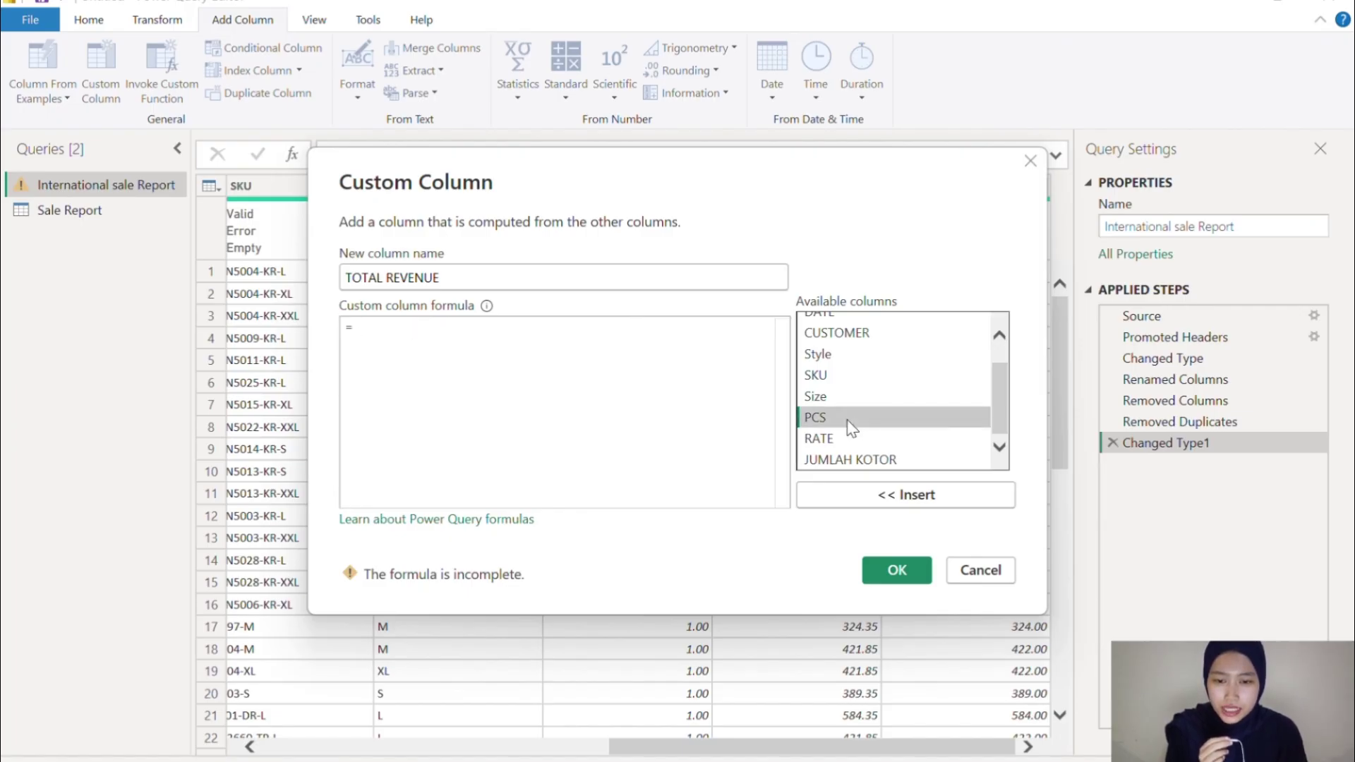
pyautogui.doubleClick(849, 421)
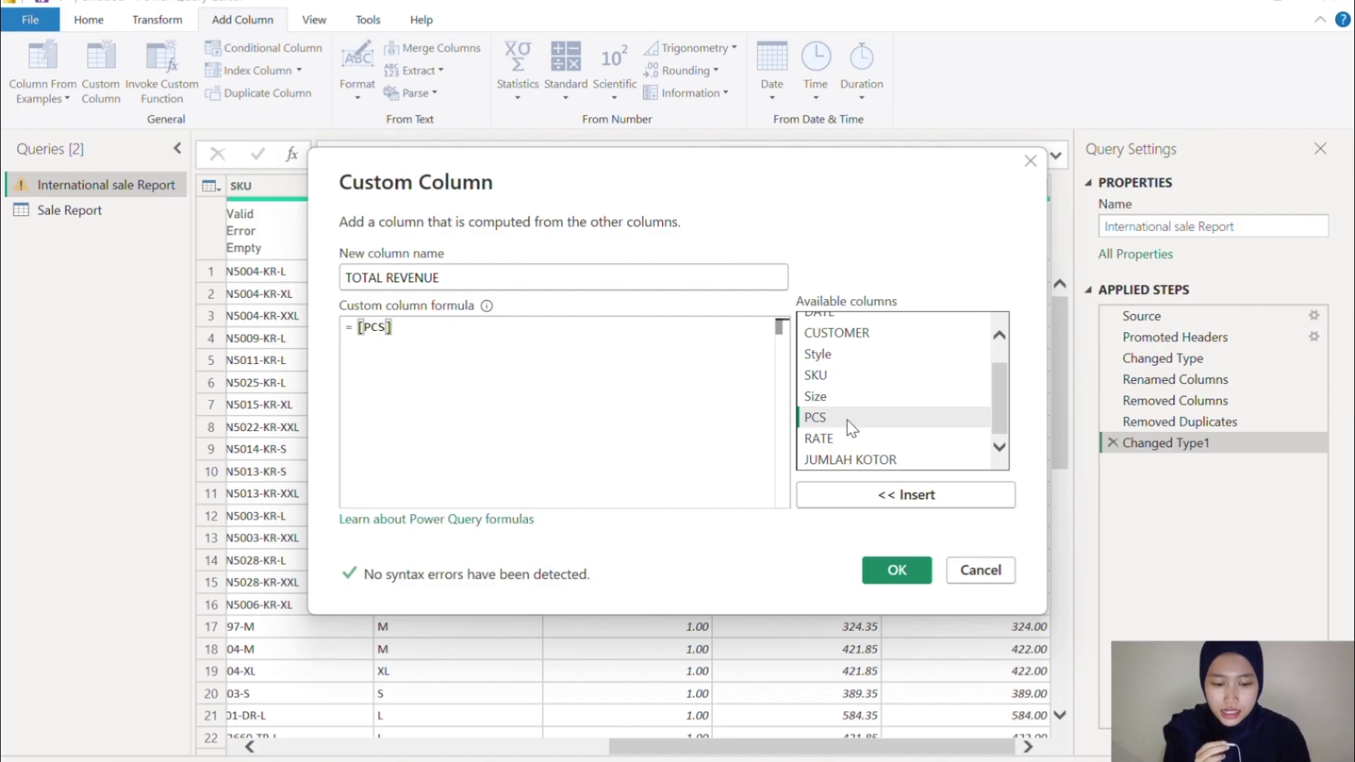
pyautogui.write('*')
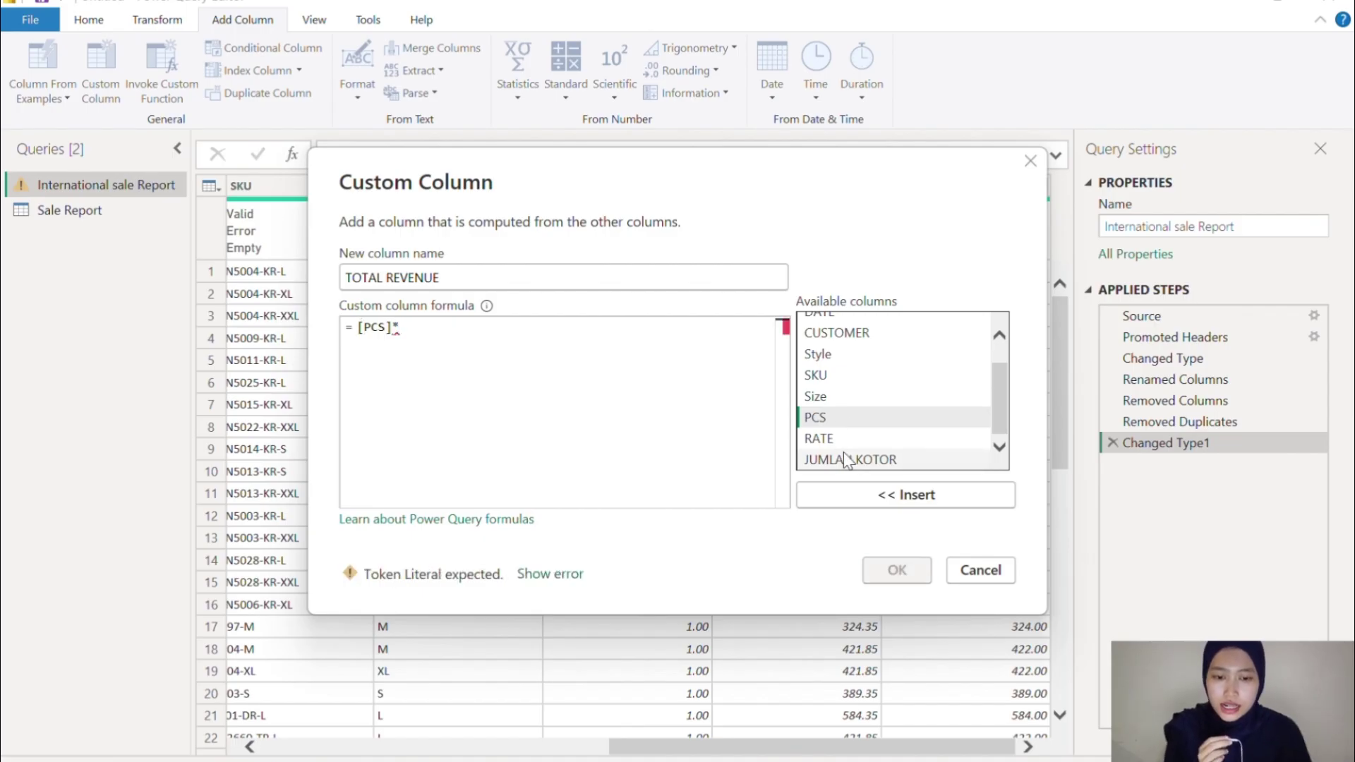
pyautogui.doubleClick(818, 438)
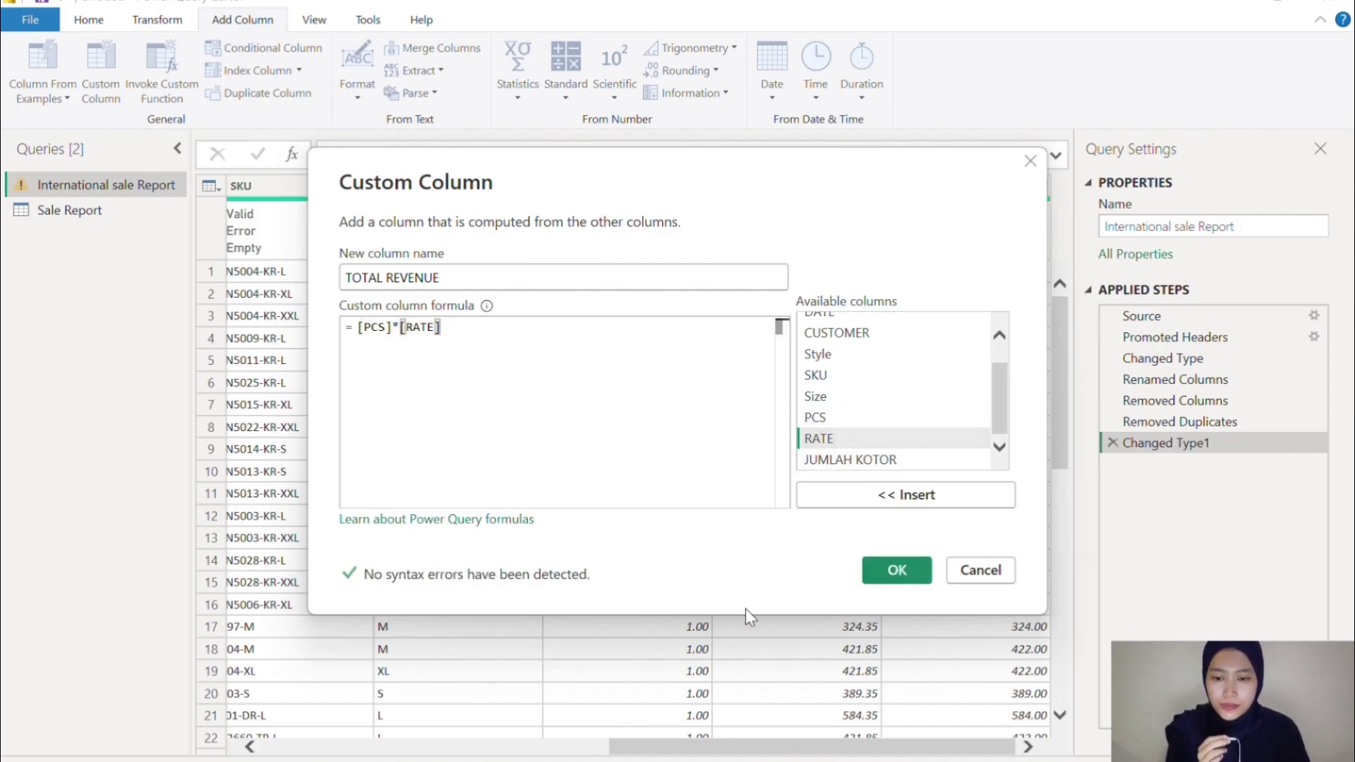
pyautogui.click(894, 570)
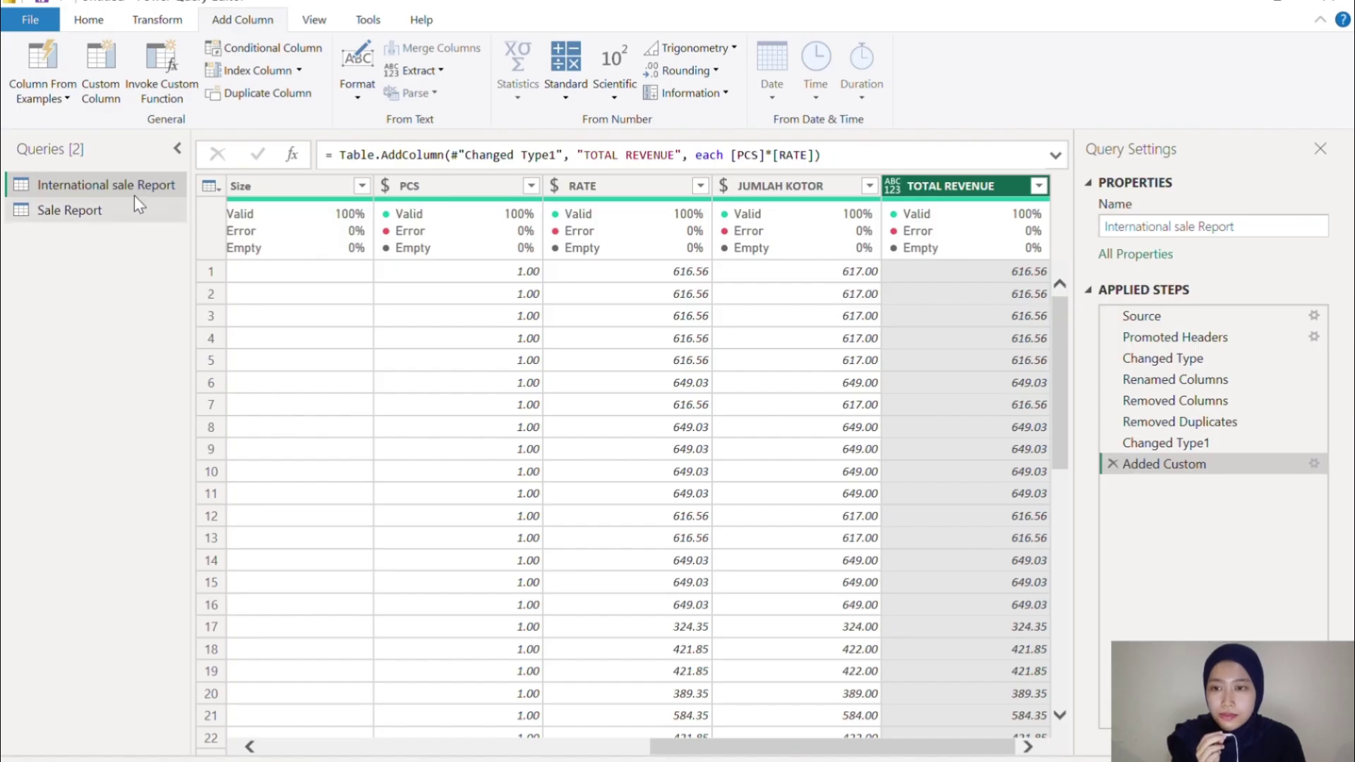
# Step: Close Power Query, applying the changes to the Power BI model, and dismiss the load summary
pyautogui.click(107, 20)
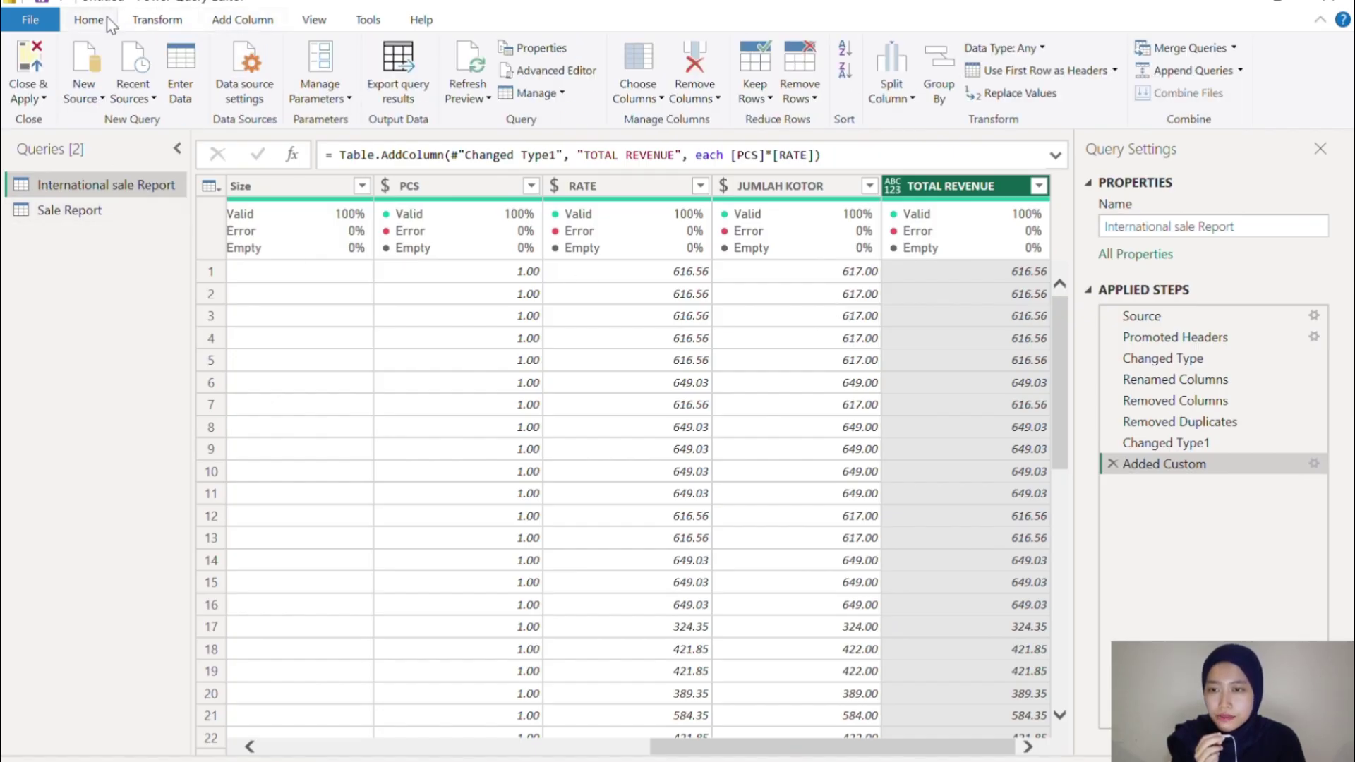
pyautogui.click(31, 99)
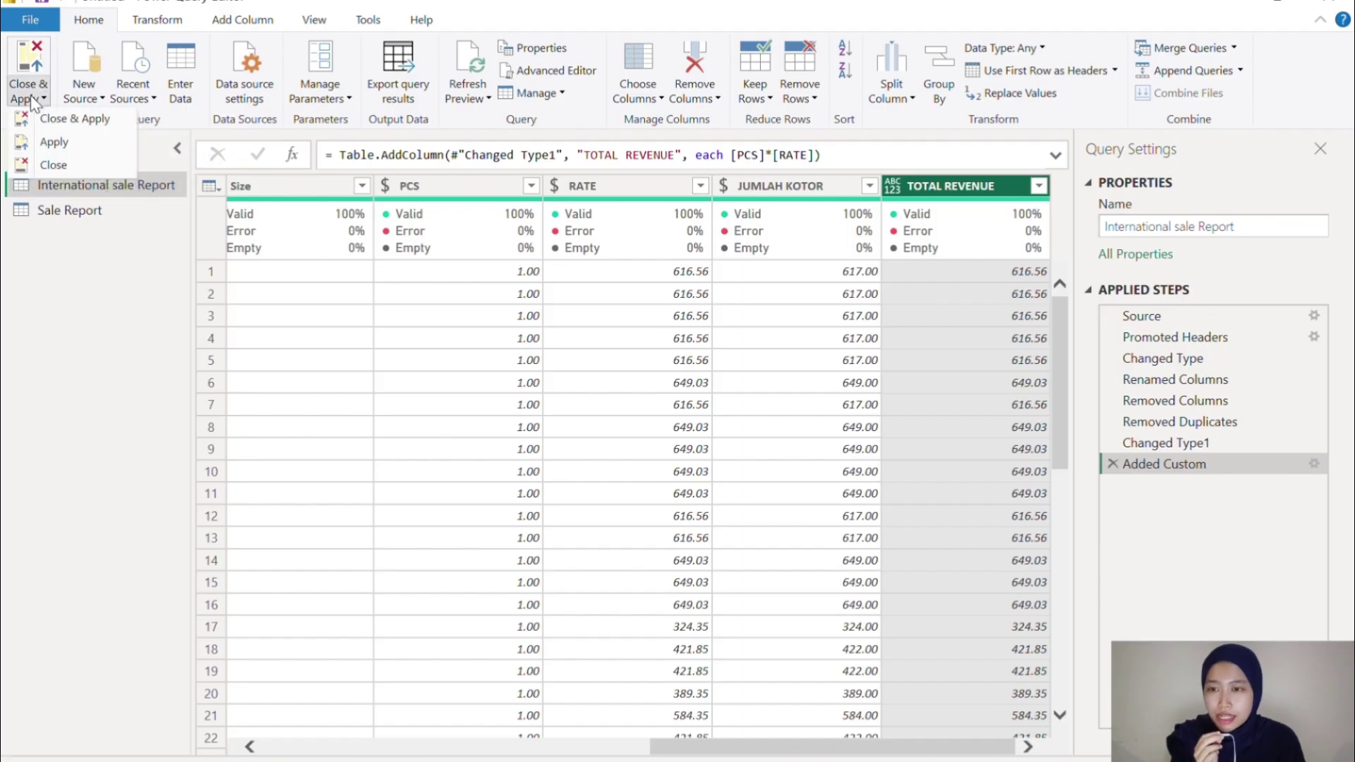
pyautogui.click(83, 120)
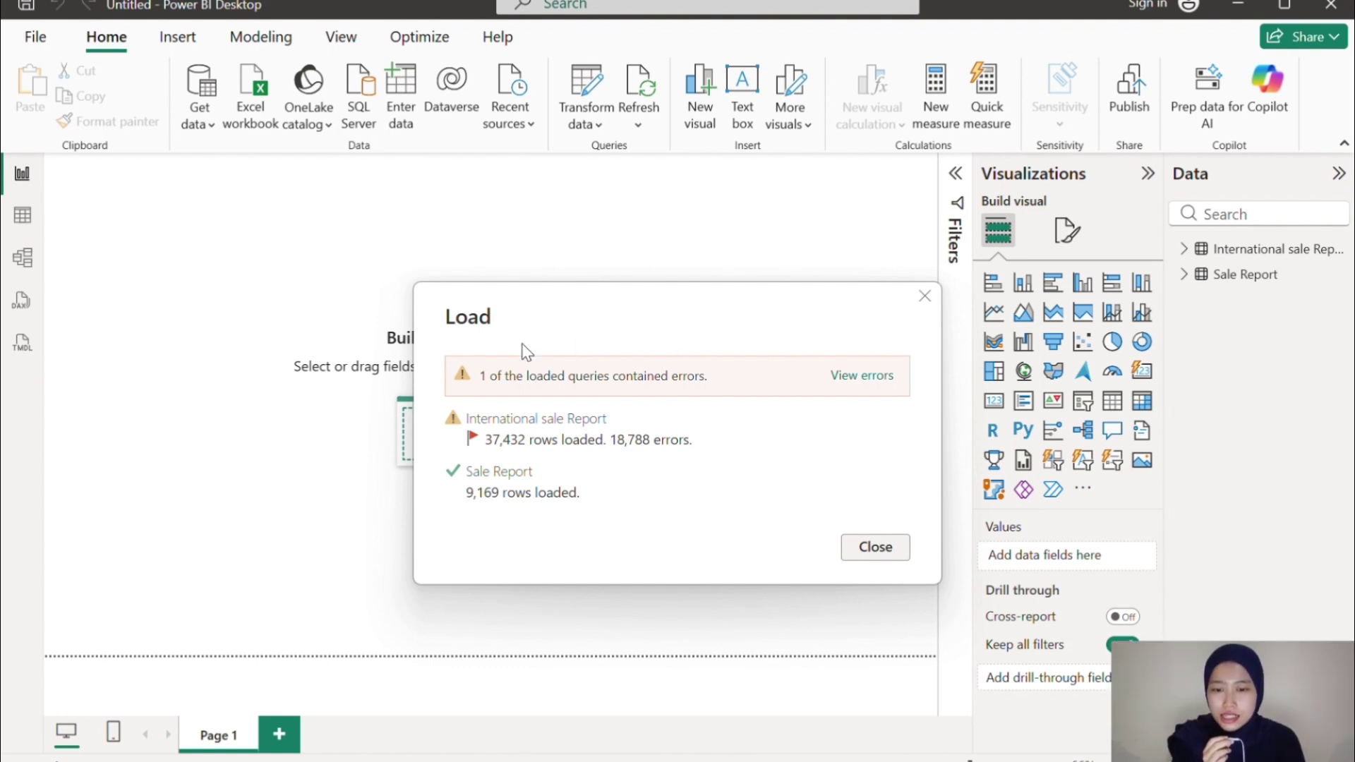
pyautogui.click(876, 547)
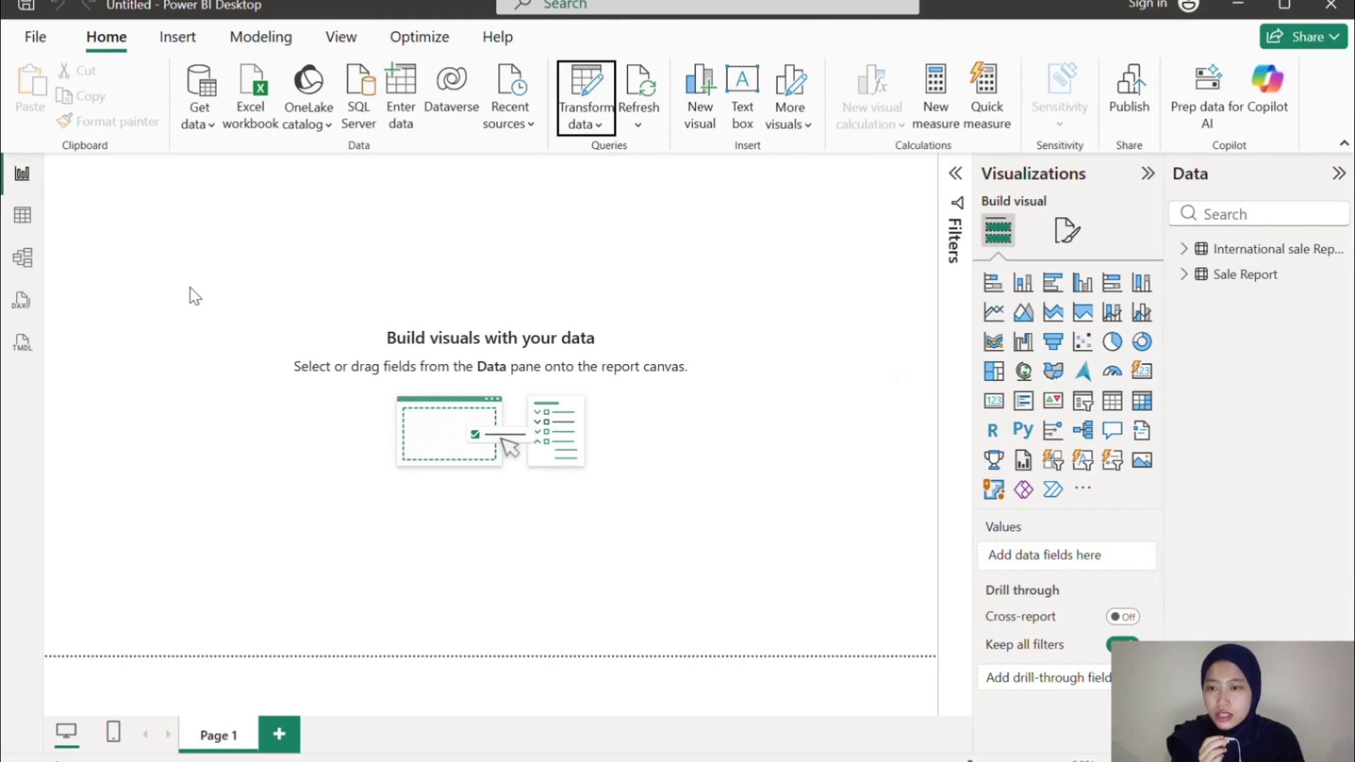
# Step: Create an active one-to-many, single-direction relationship from SKU Code in Sale Report to SKU in International sale Report, and view the table data
pyautogui.click(24, 264)
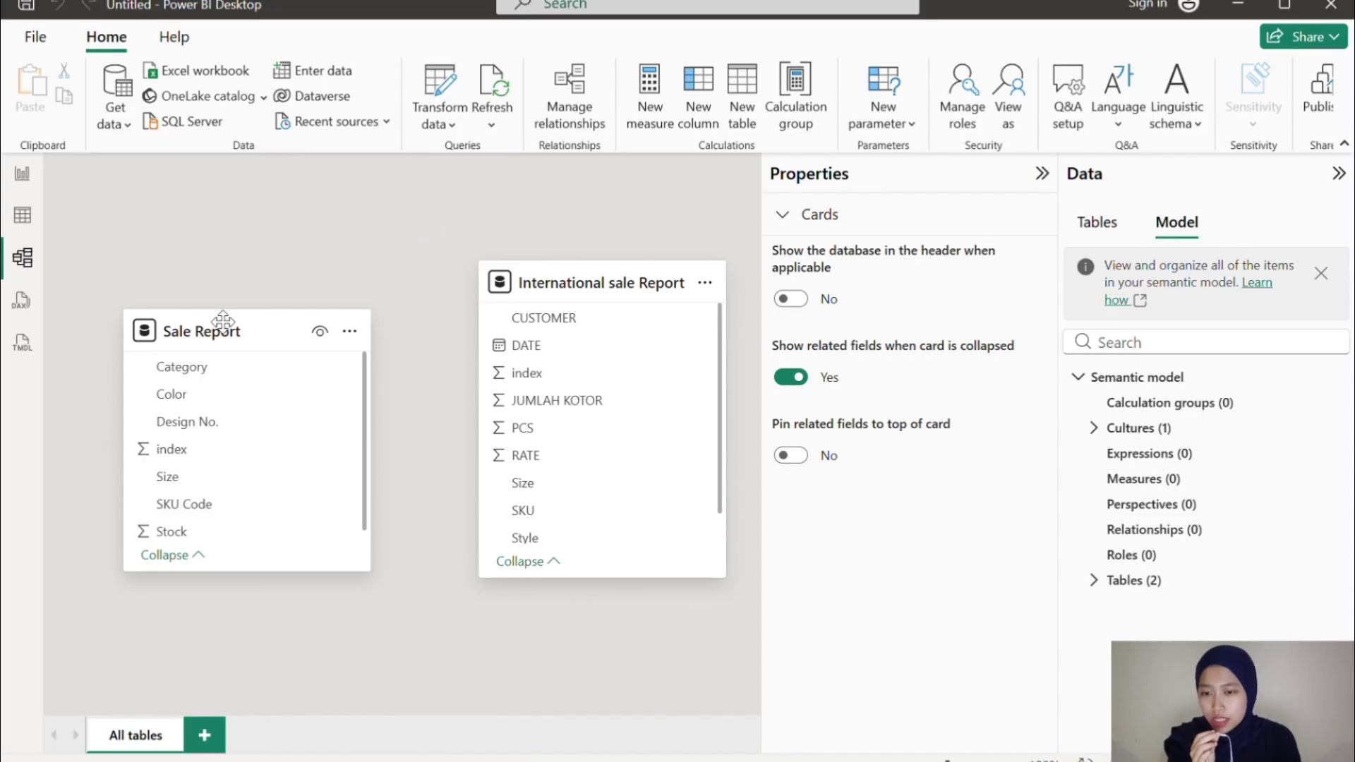
pyautogui.moveTo(218, 509); pyautogui.dragTo(538, 511)
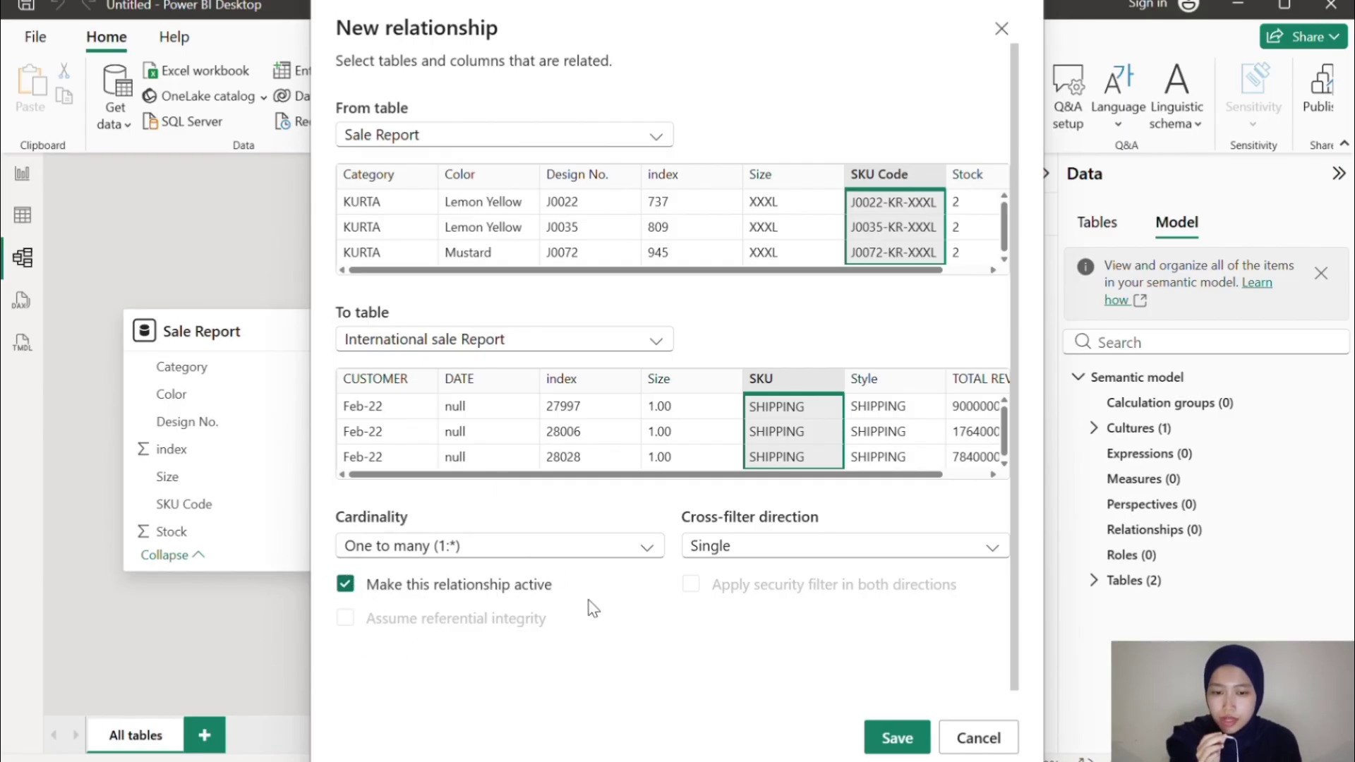
pyautogui.scroll(-1, 590, 607)
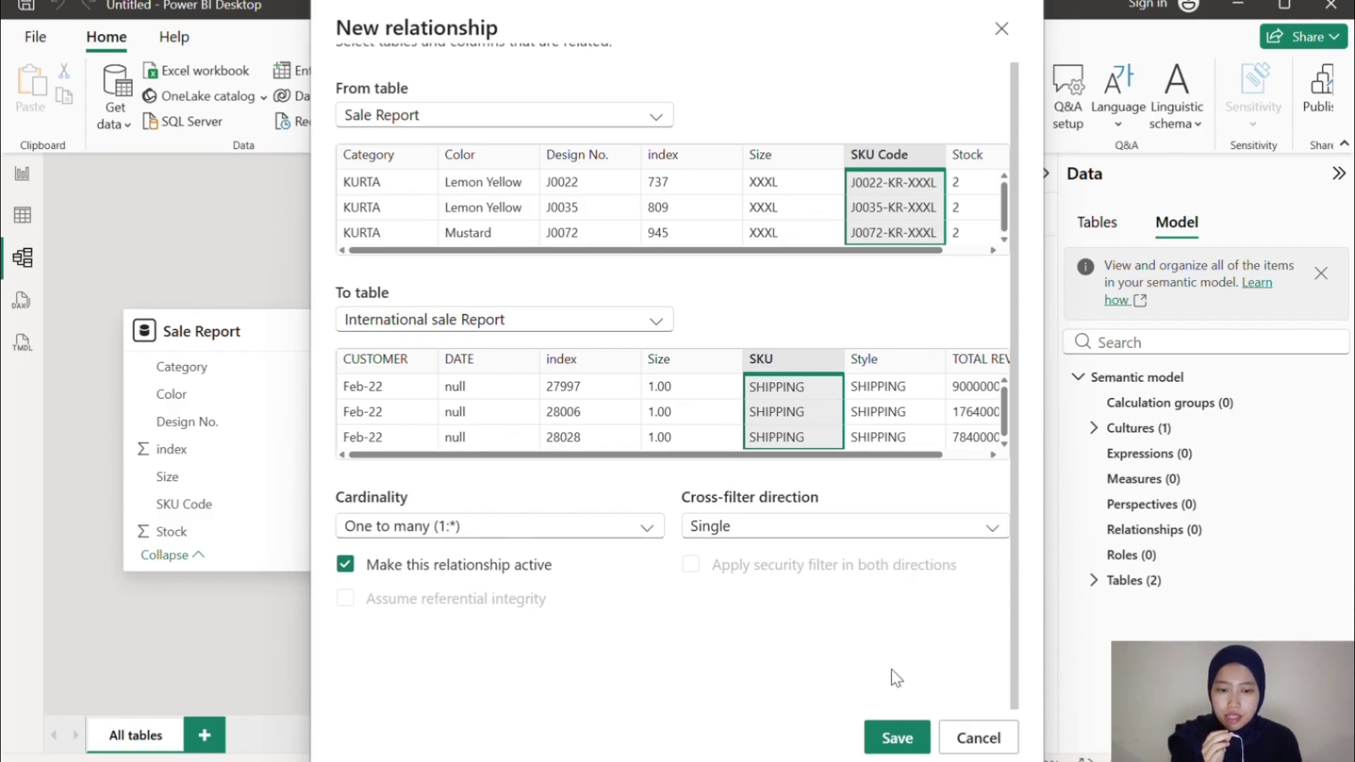
pyautogui.click(895, 738)
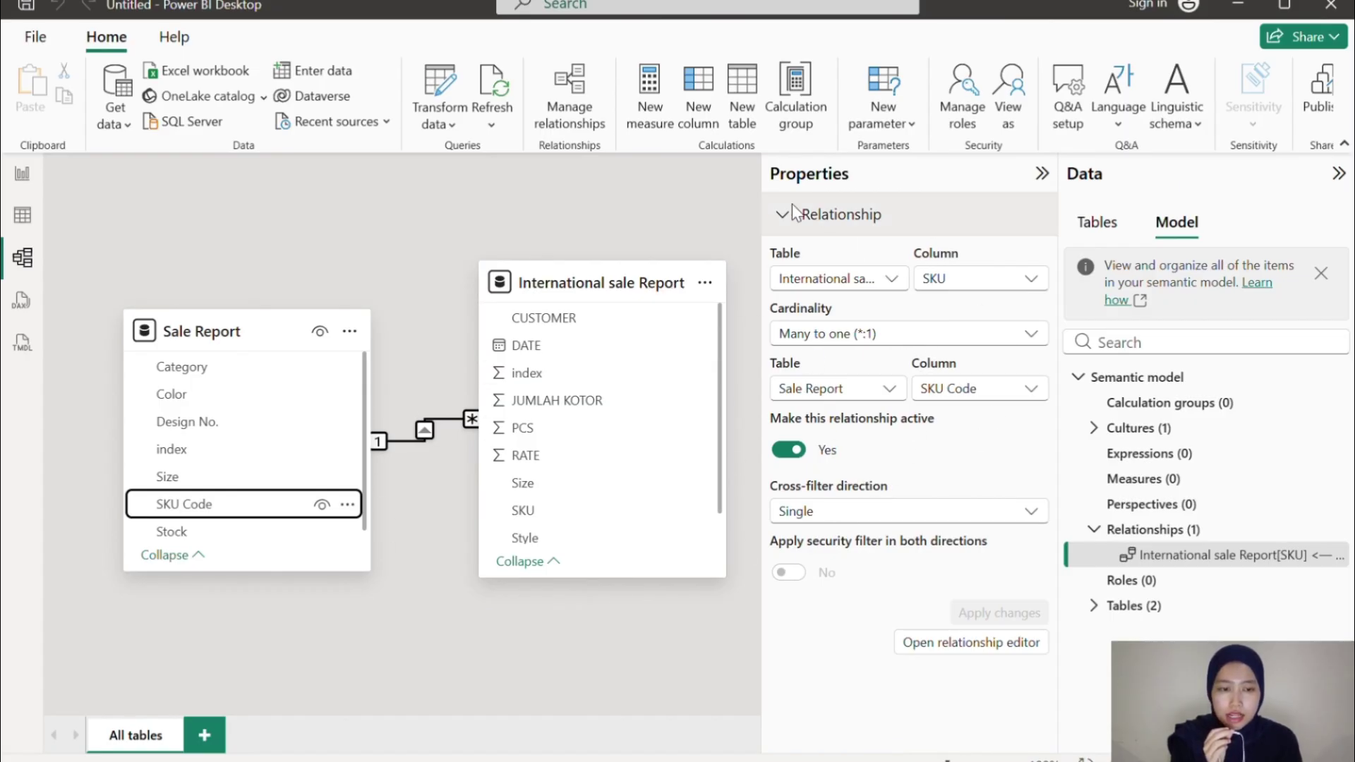
pyautogui.click(23, 218)
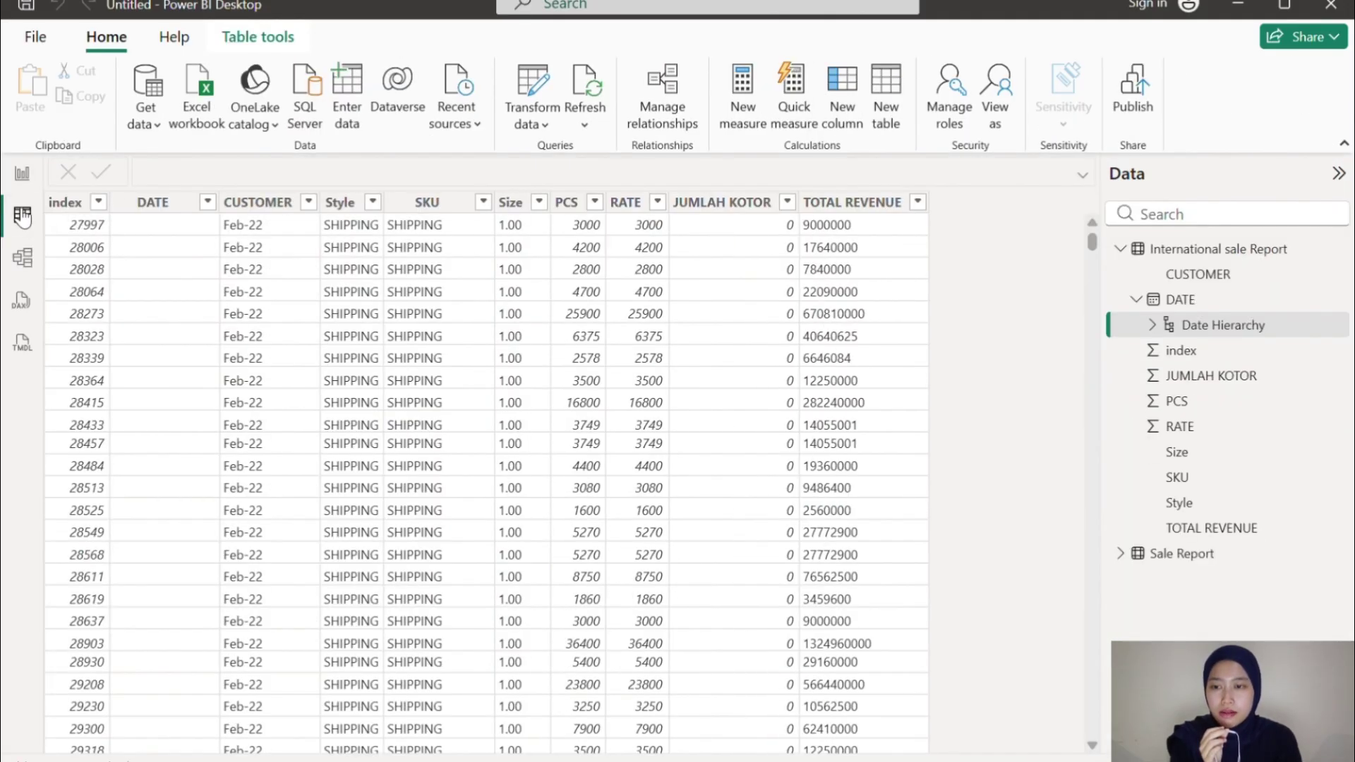
# Step: In the report view, add a pie chart with International sale Report's Size as legend and the count of TOTAL REVENUE as values
pyautogui.click(24, 174)
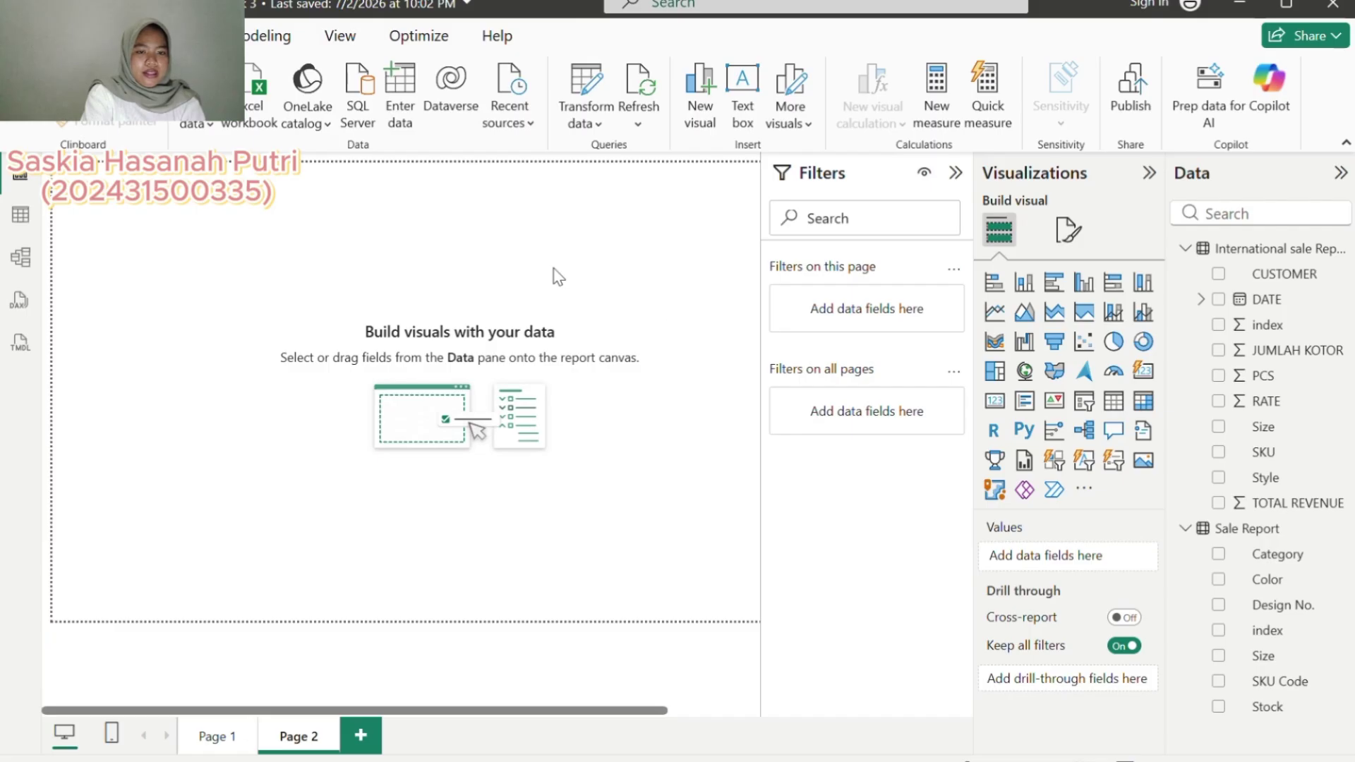
pyautogui.click(1114, 342)
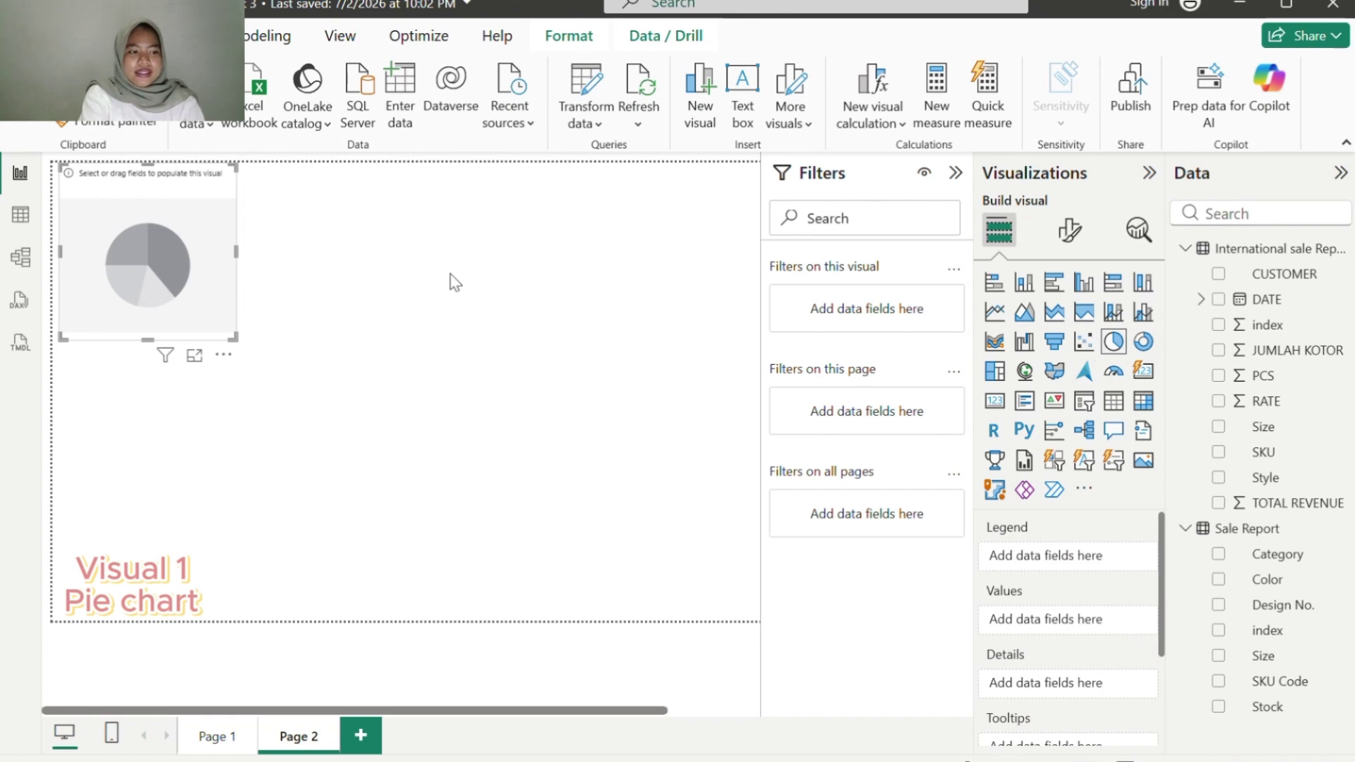
pyautogui.click(1221, 432)
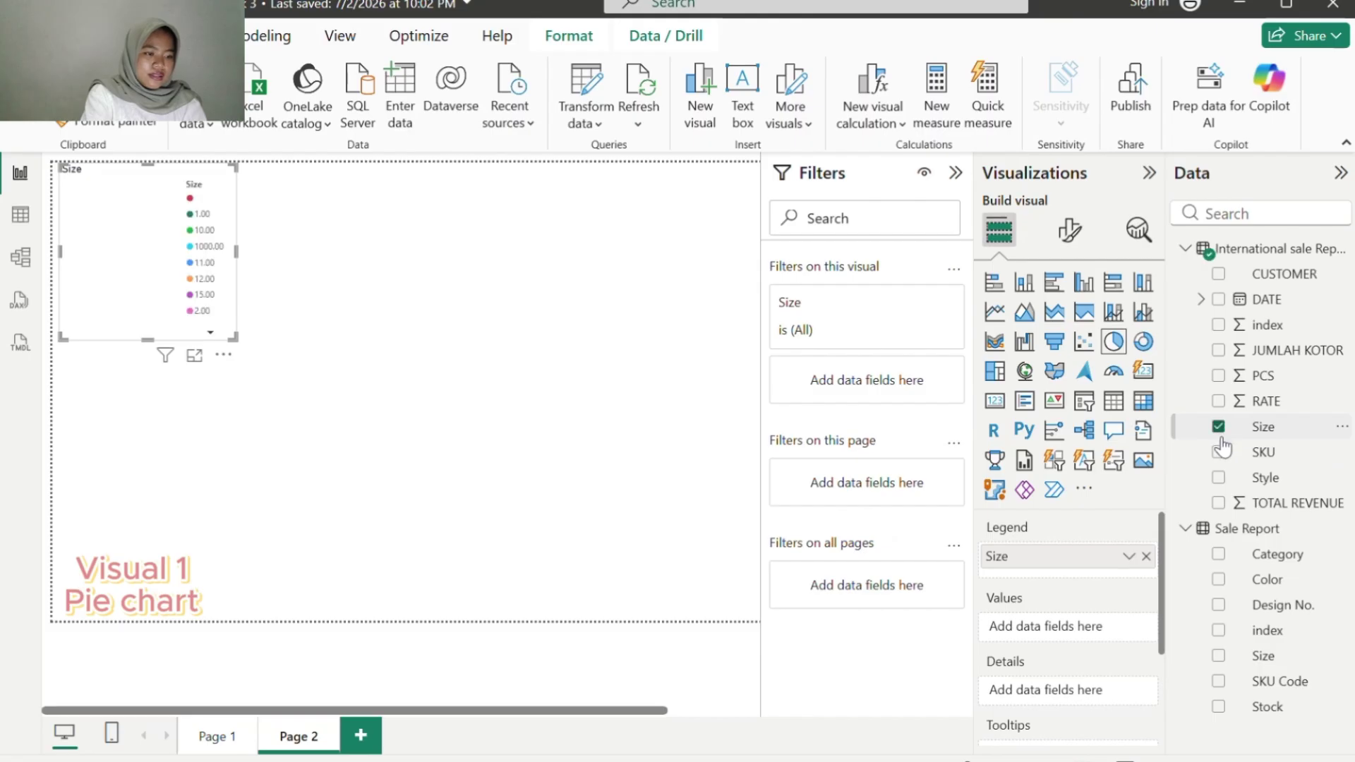
pyautogui.click(1218, 503)
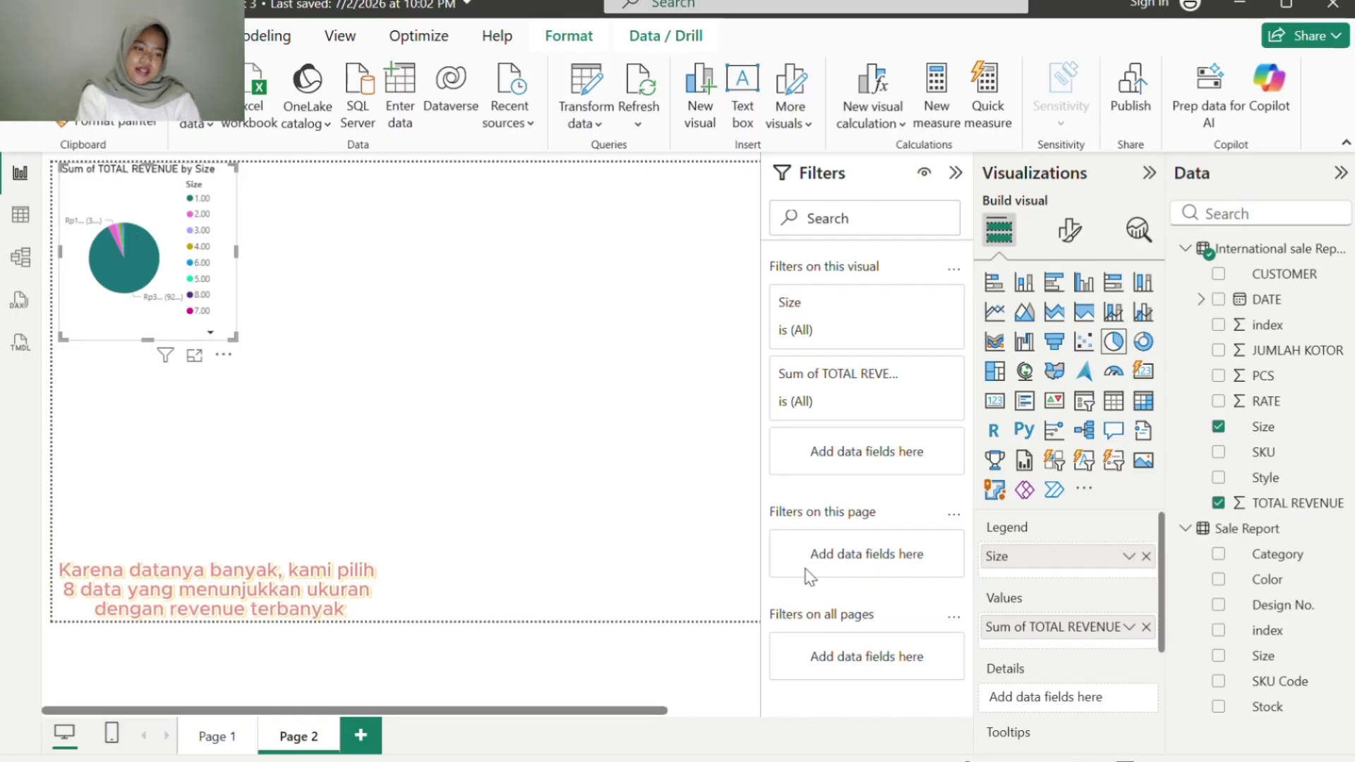
pyautogui.click(1129, 627)
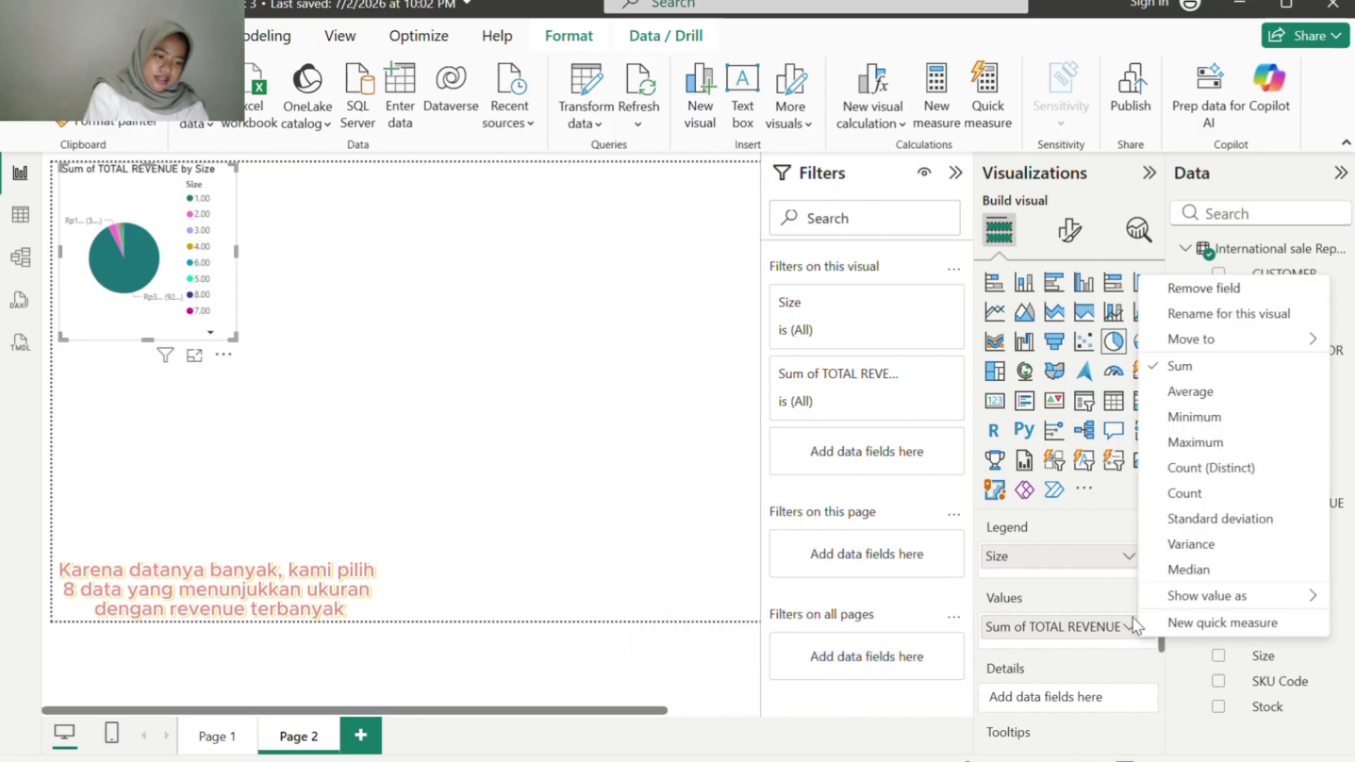
pyautogui.click(1193, 494)
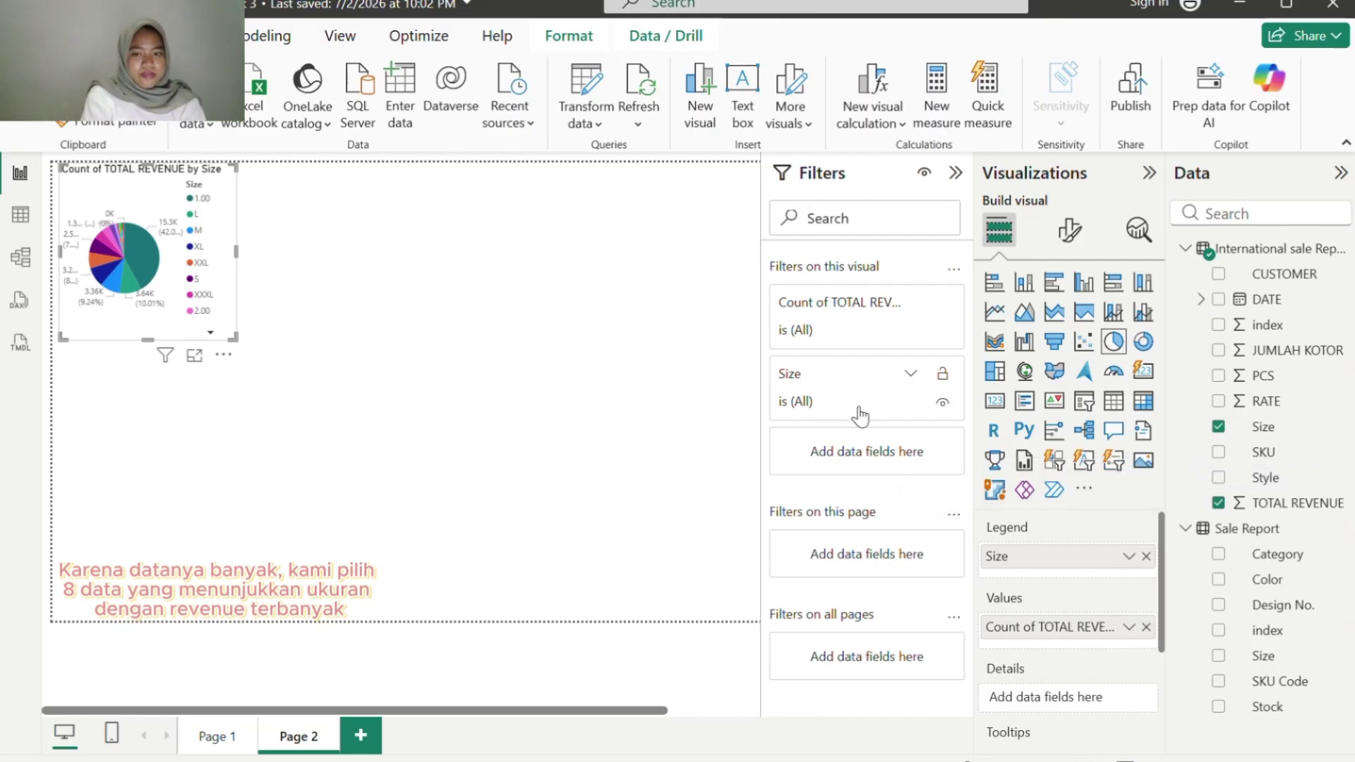
# Step: Apply a Top N filter on Size to the pie chart, showing the top 8 items by First Size, and deselect the chart
pyautogui.click(909, 374)
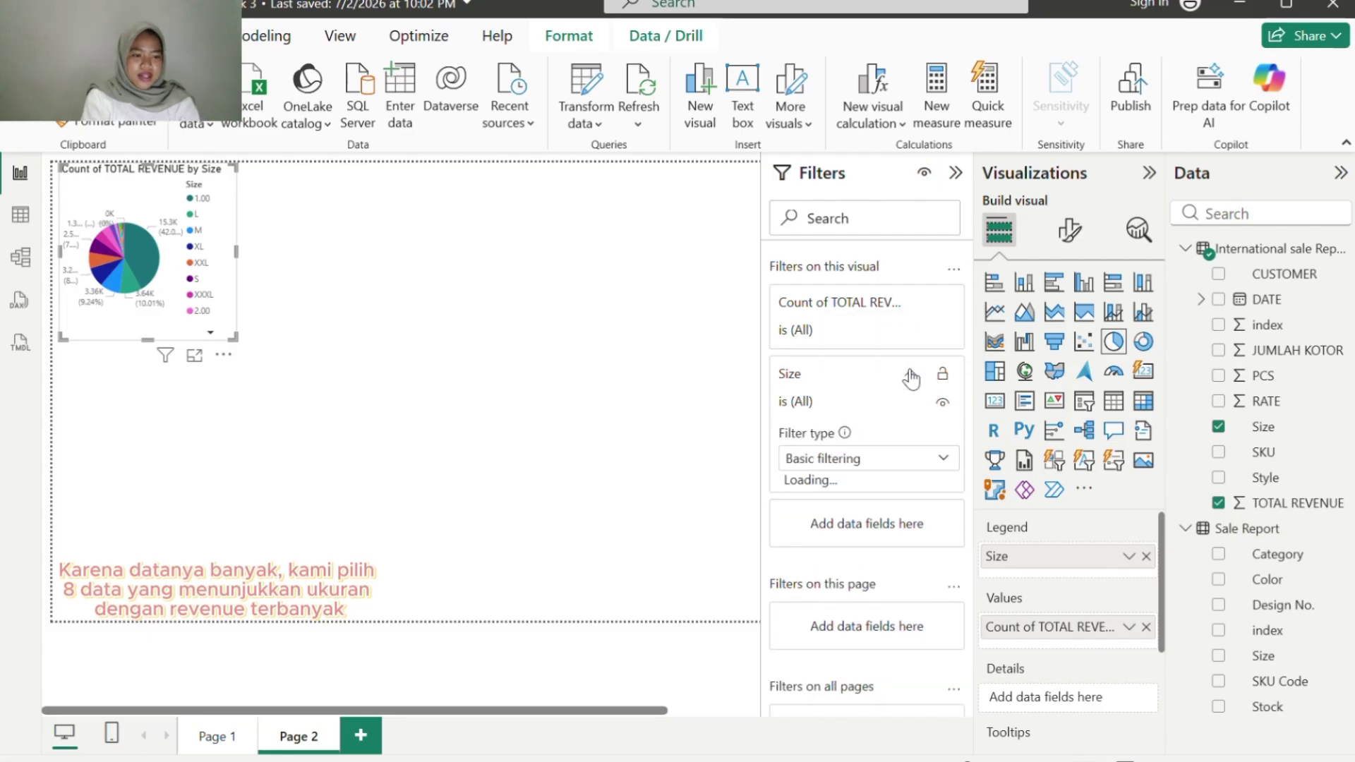
pyautogui.click(942, 459)
pyautogui.click(818, 540)
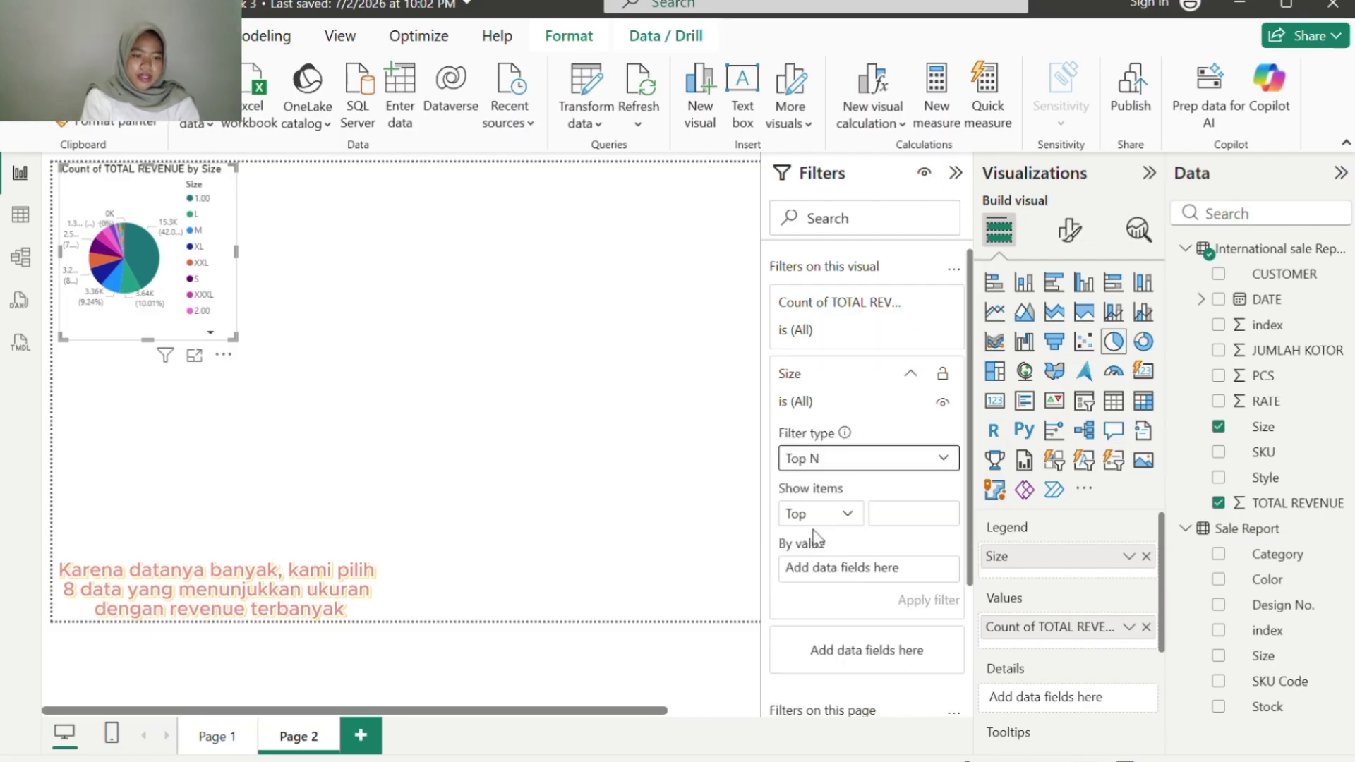
pyautogui.click(919, 510)
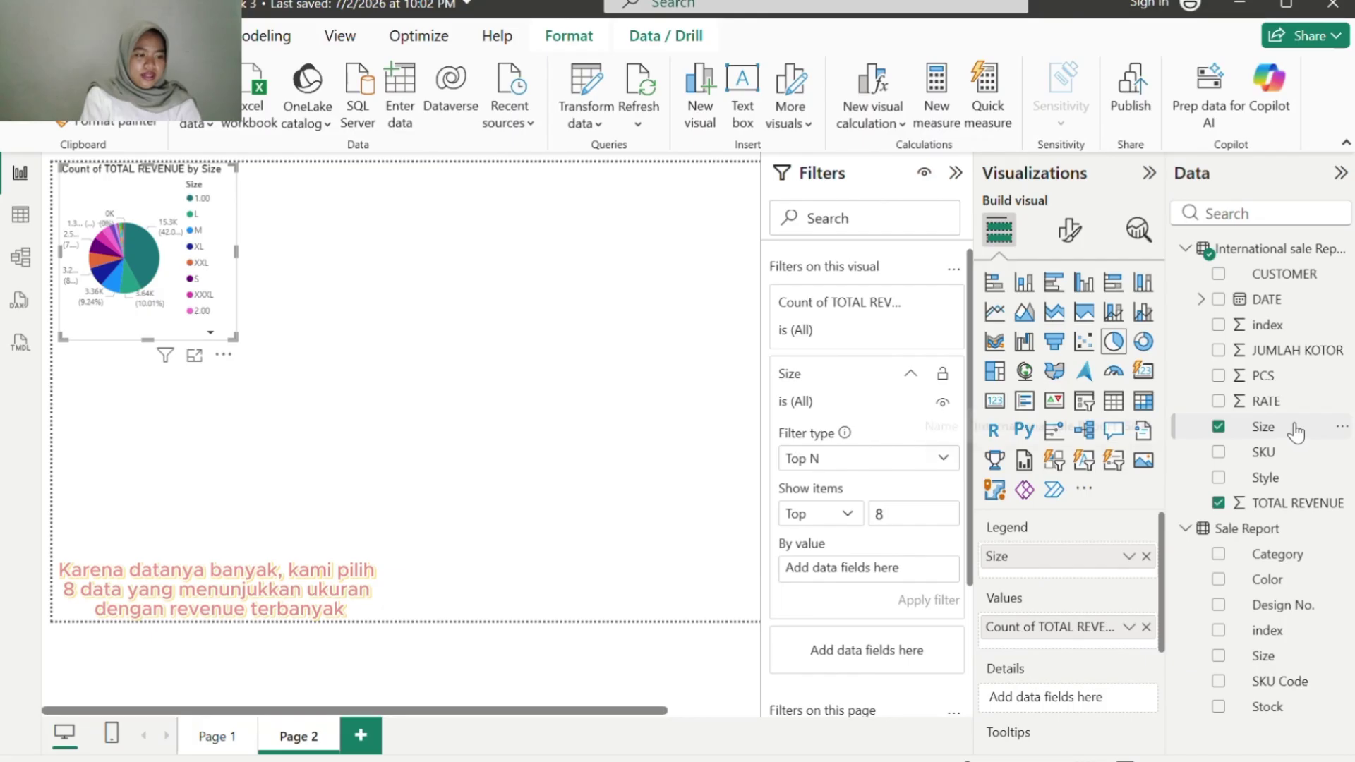
pyautogui.moveTo(1296, 432); pyautogui.dragTo(915, 570)
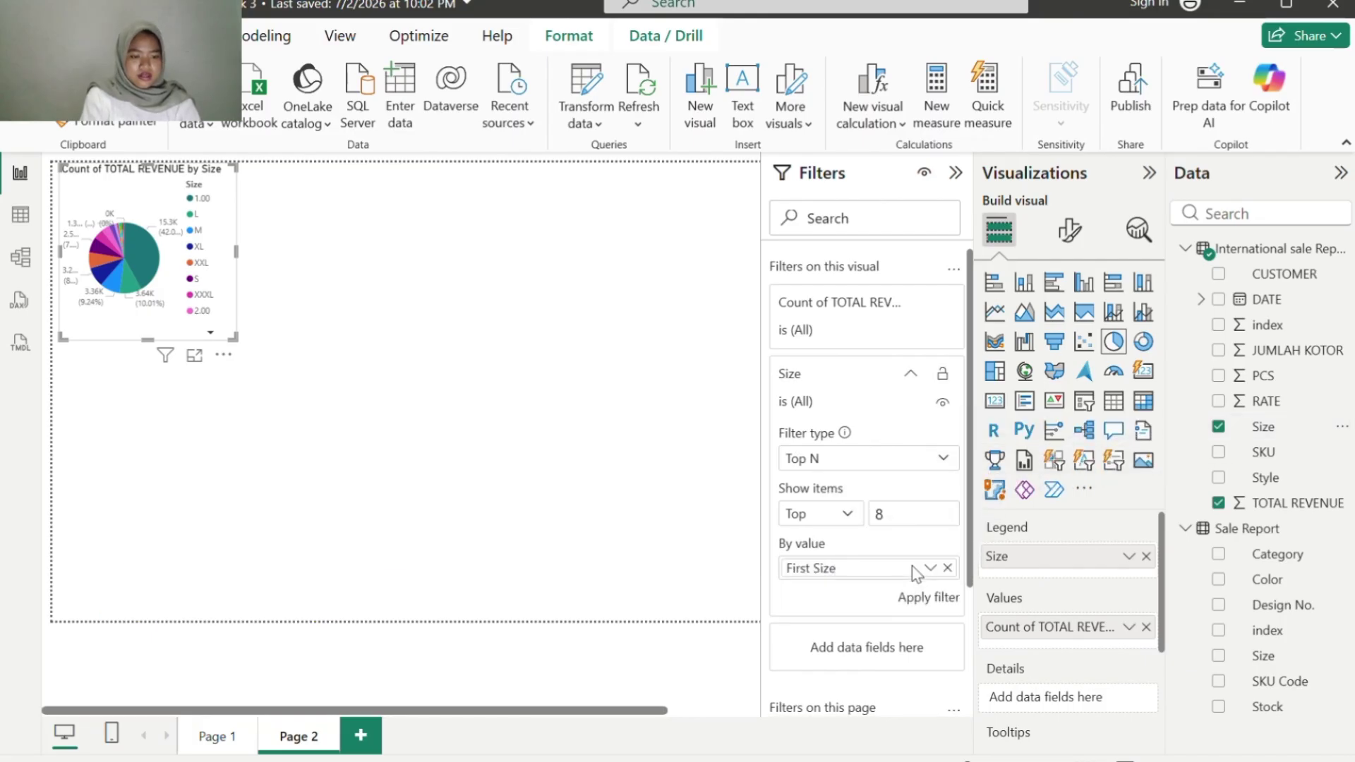
pyautogui.click(925, 598)
pyautogui.click(706, 282)
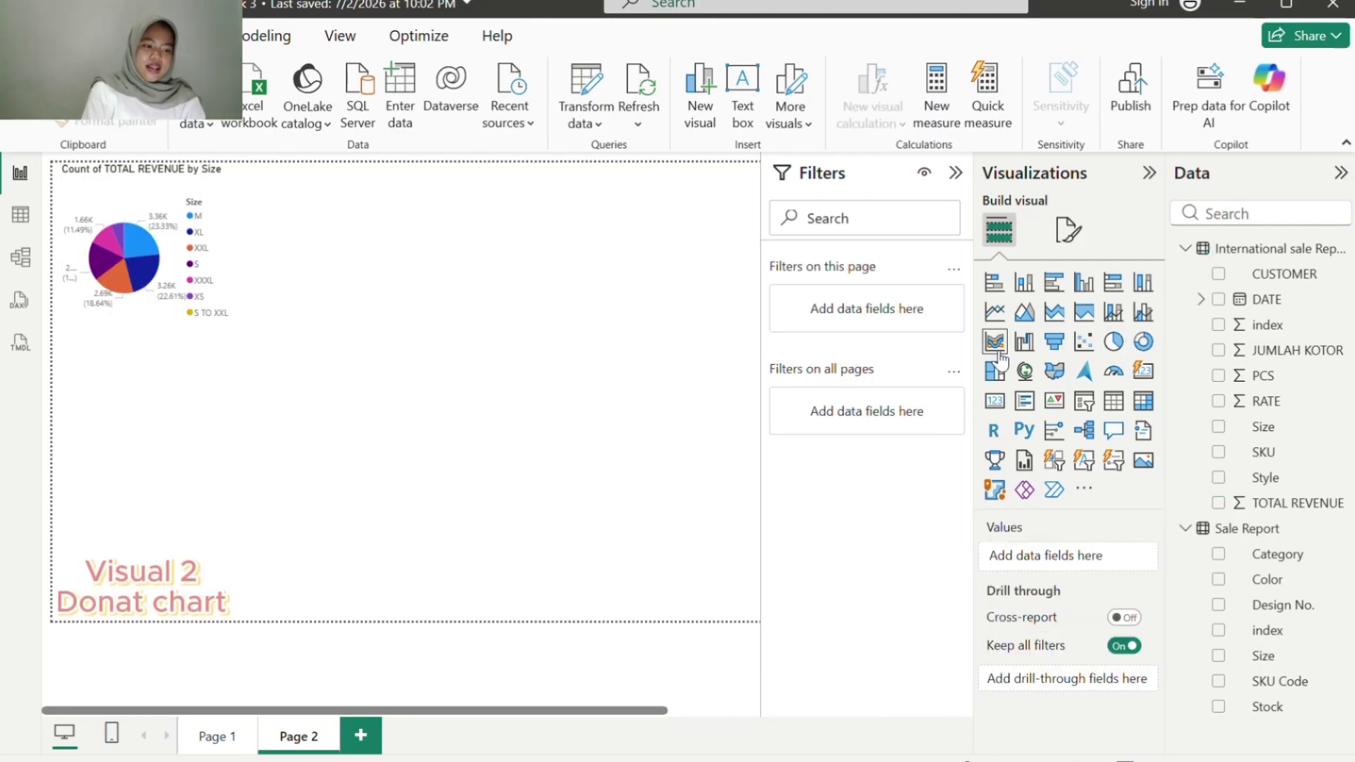
# Step: Add a donut chart with Style from International sale Report as legend and the count of Stock from Sale Report as values
pyautogui.click(1143, 343)
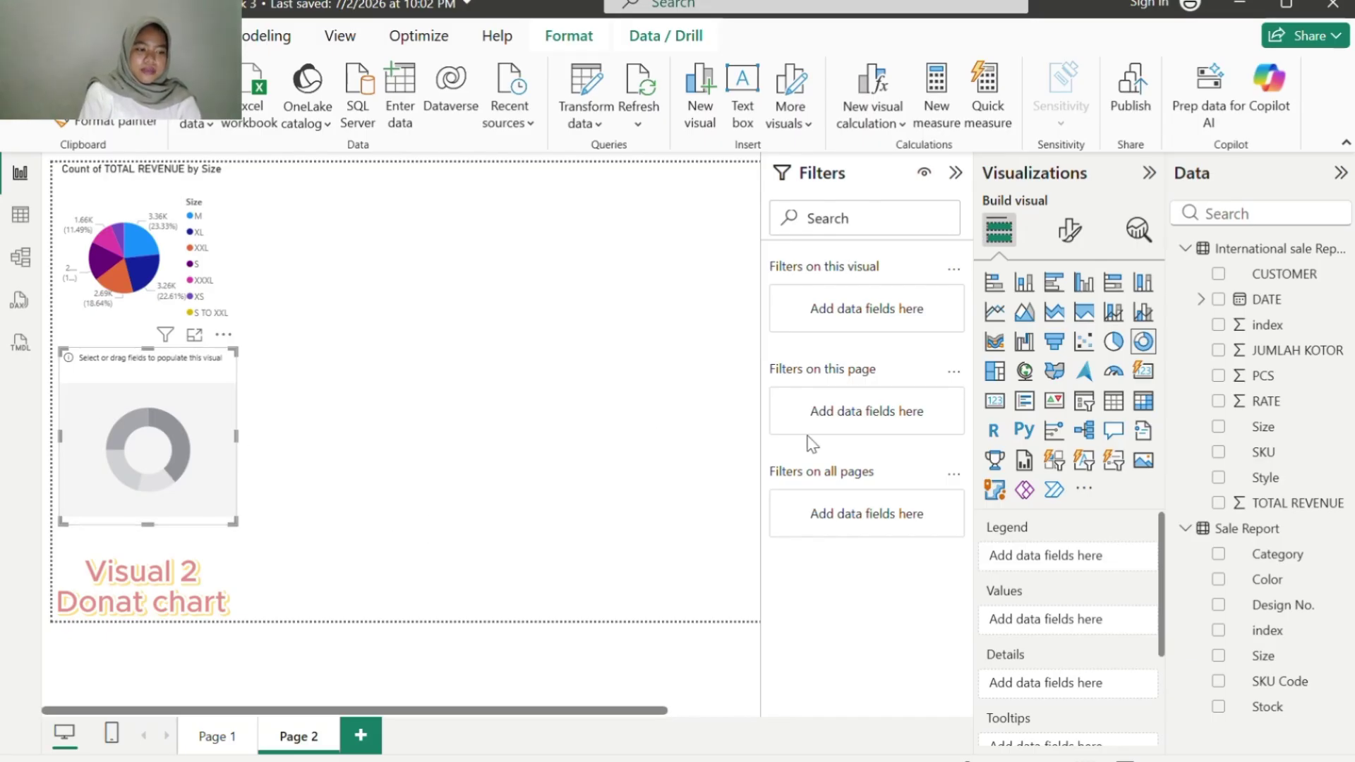
pyautogui.click(1219, 478)
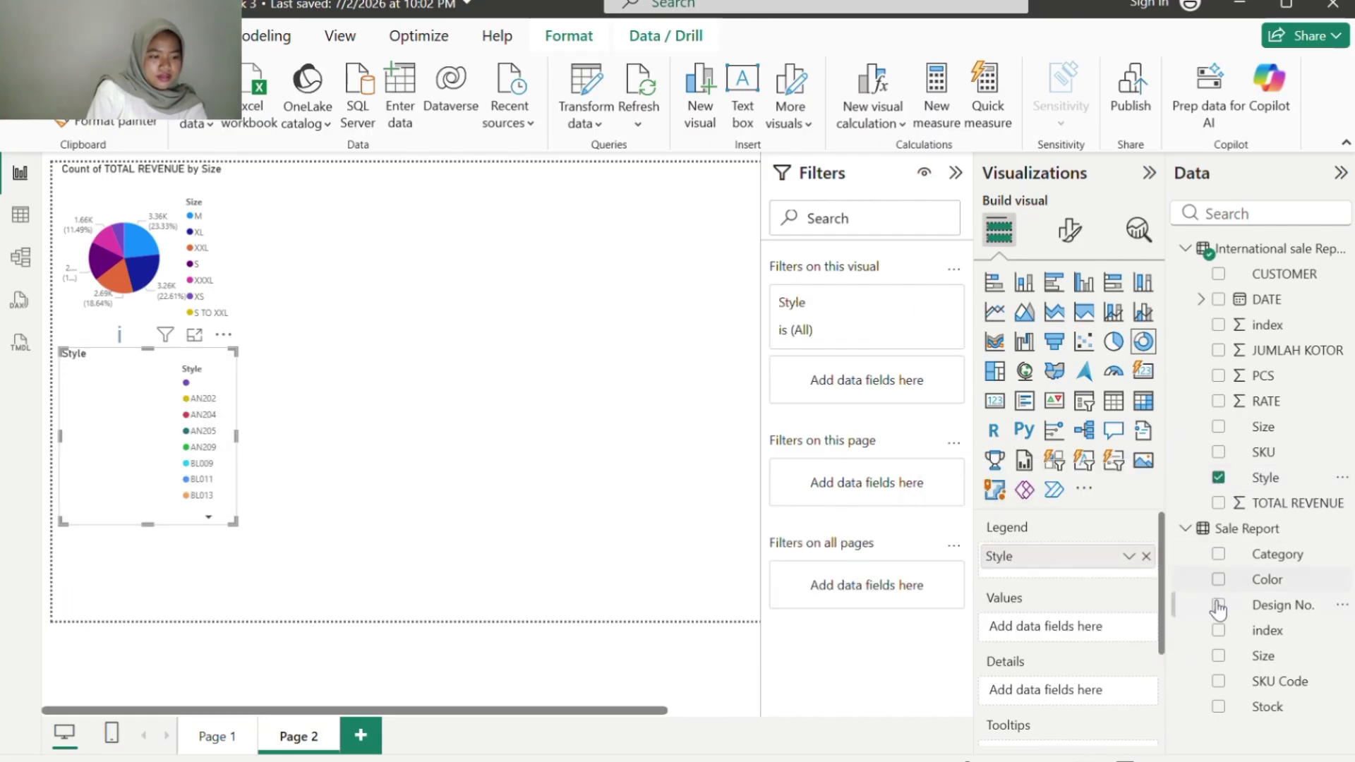
pyautogui.click(1219, 706)
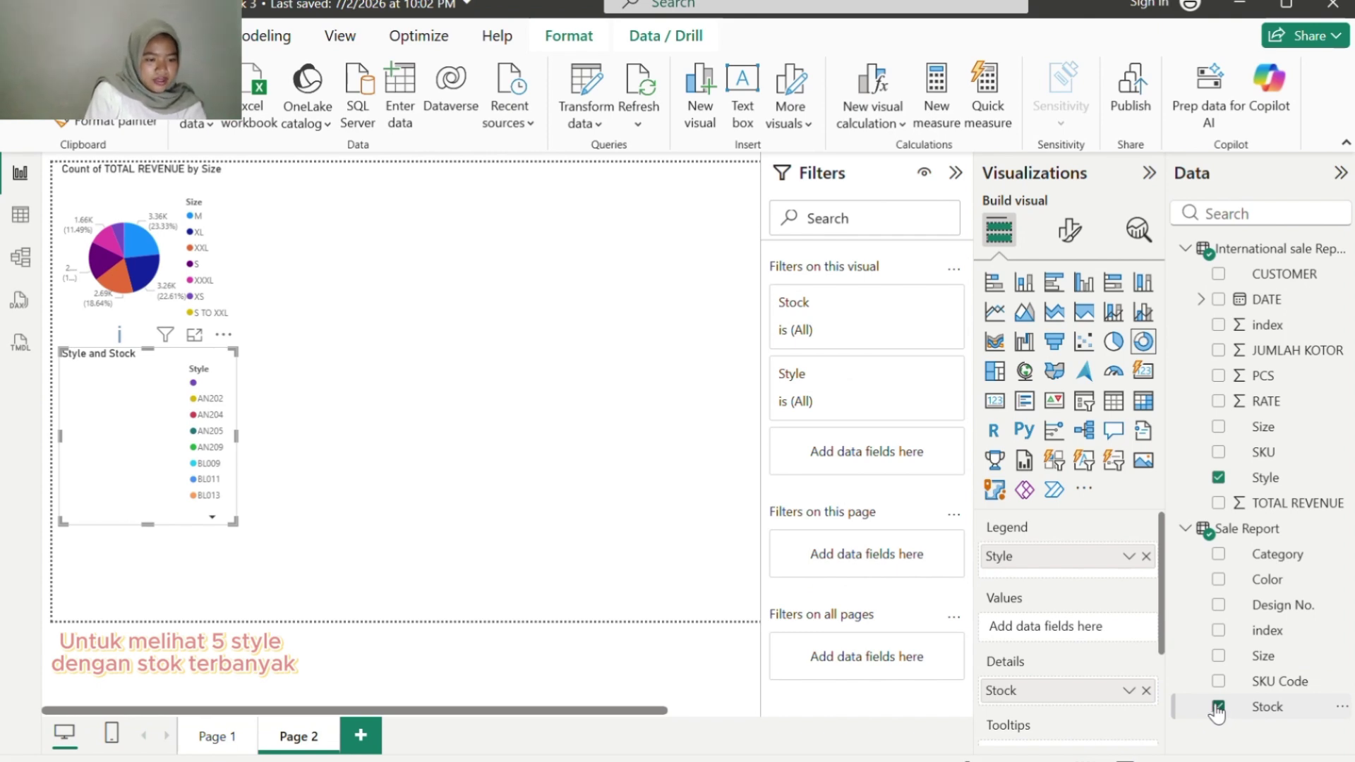
pyautogui.moveTo(1059, 695); pyautogui.dragTo(1060, 637)
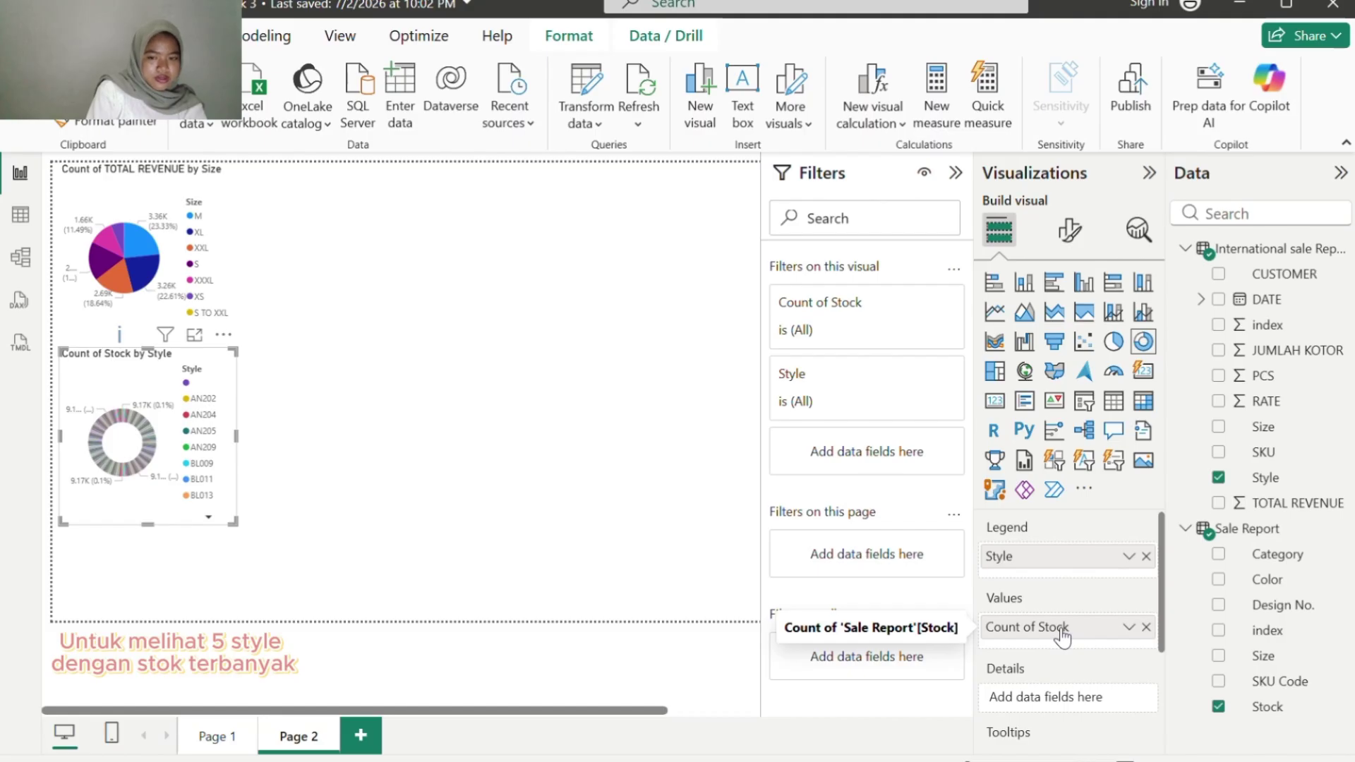
# Step: Apply a Top N filter on Style to the donut chart, showing the top 5 items by First Style, and deselect the chart
pyautogui.moveTo(858, 387)
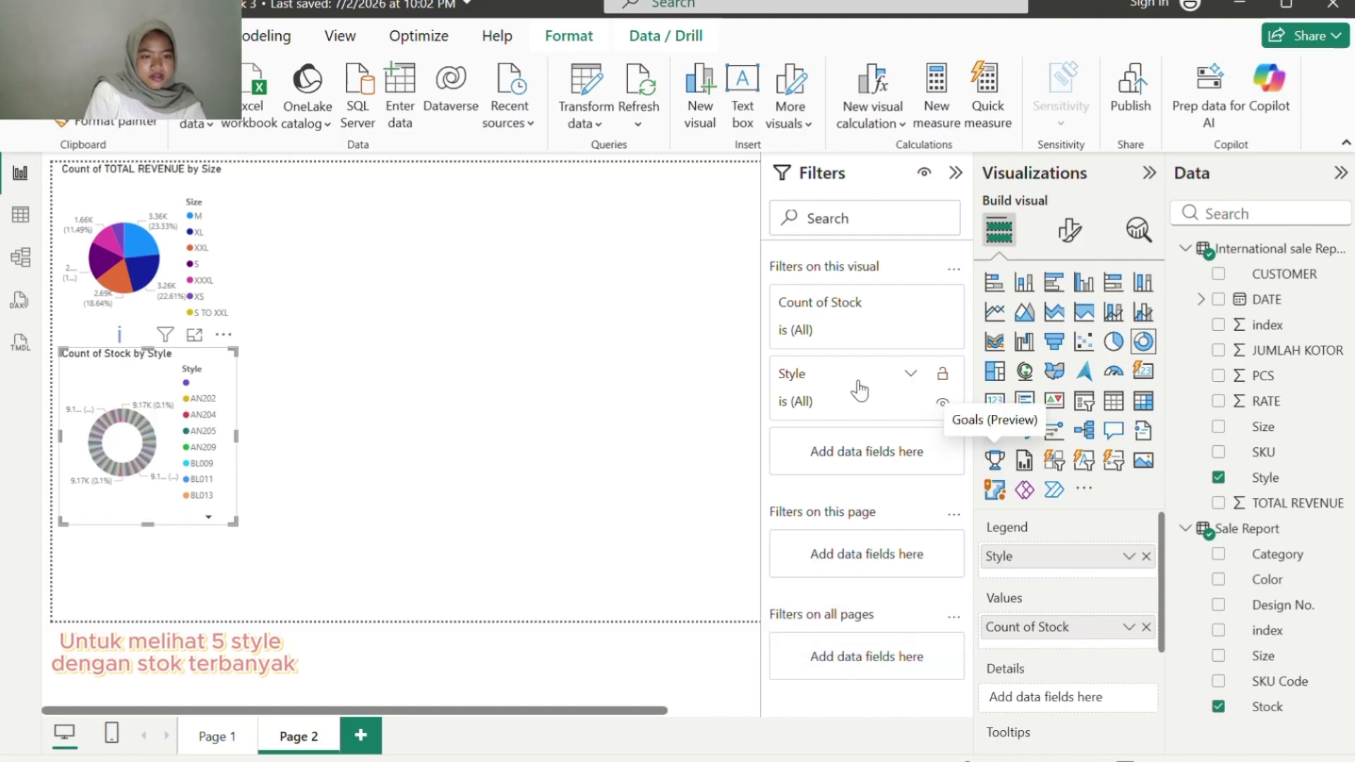
pyautogui.click(911, 375)
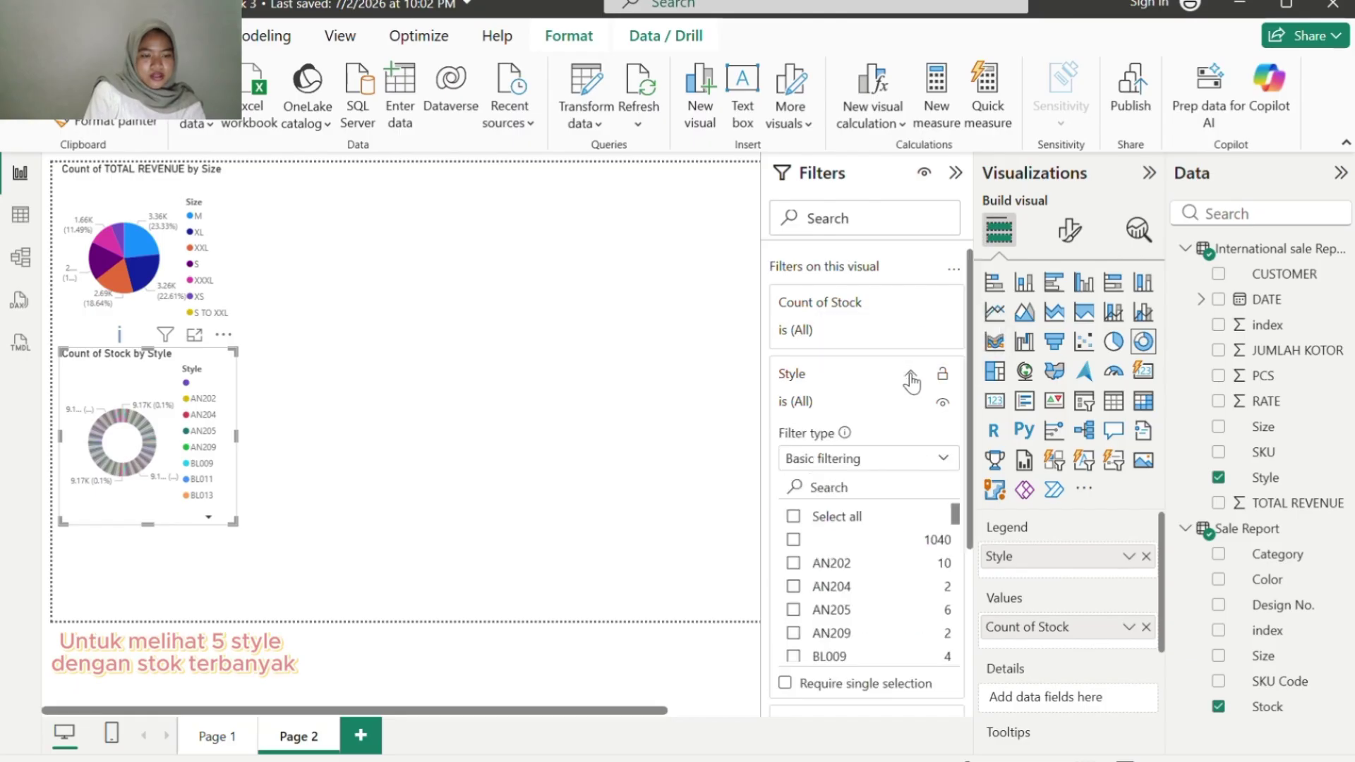
pyautogui.click(946, 460)
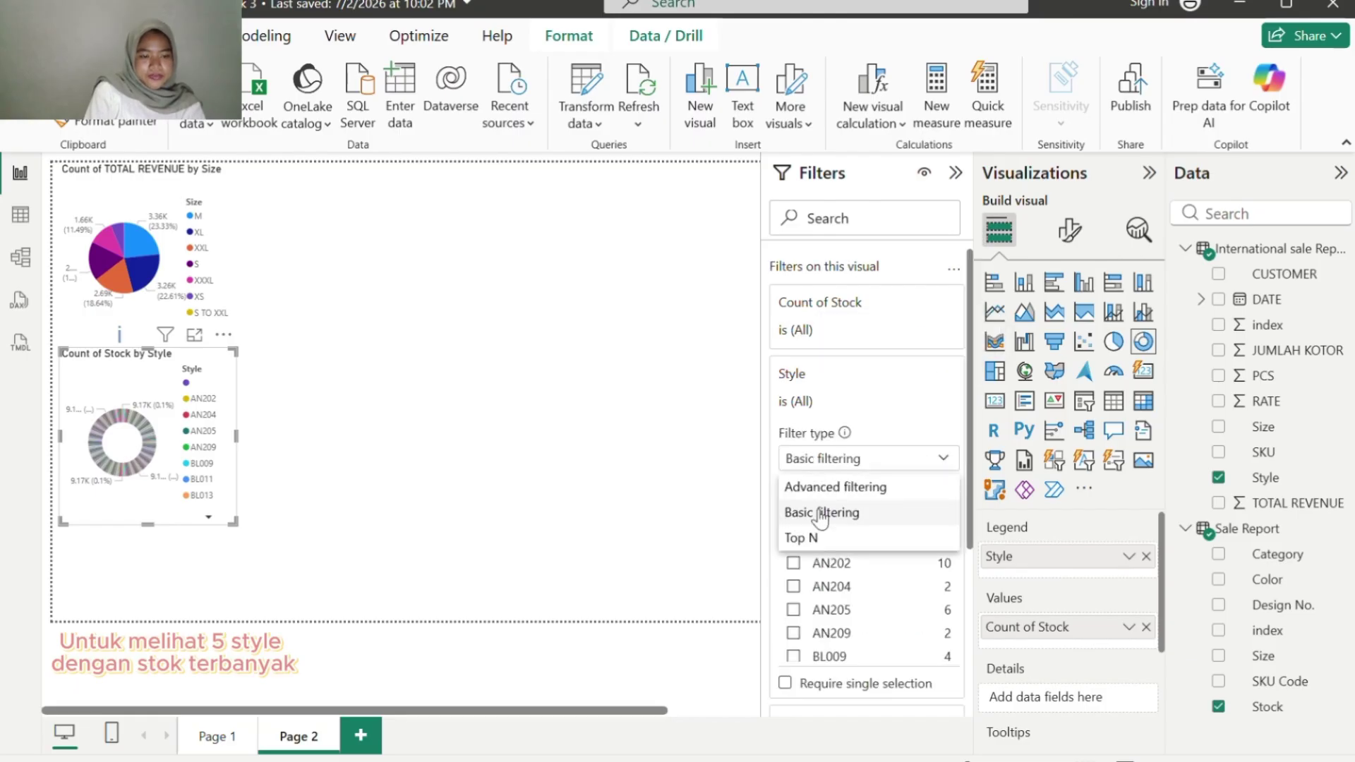
pyautogui.click(817, 539)
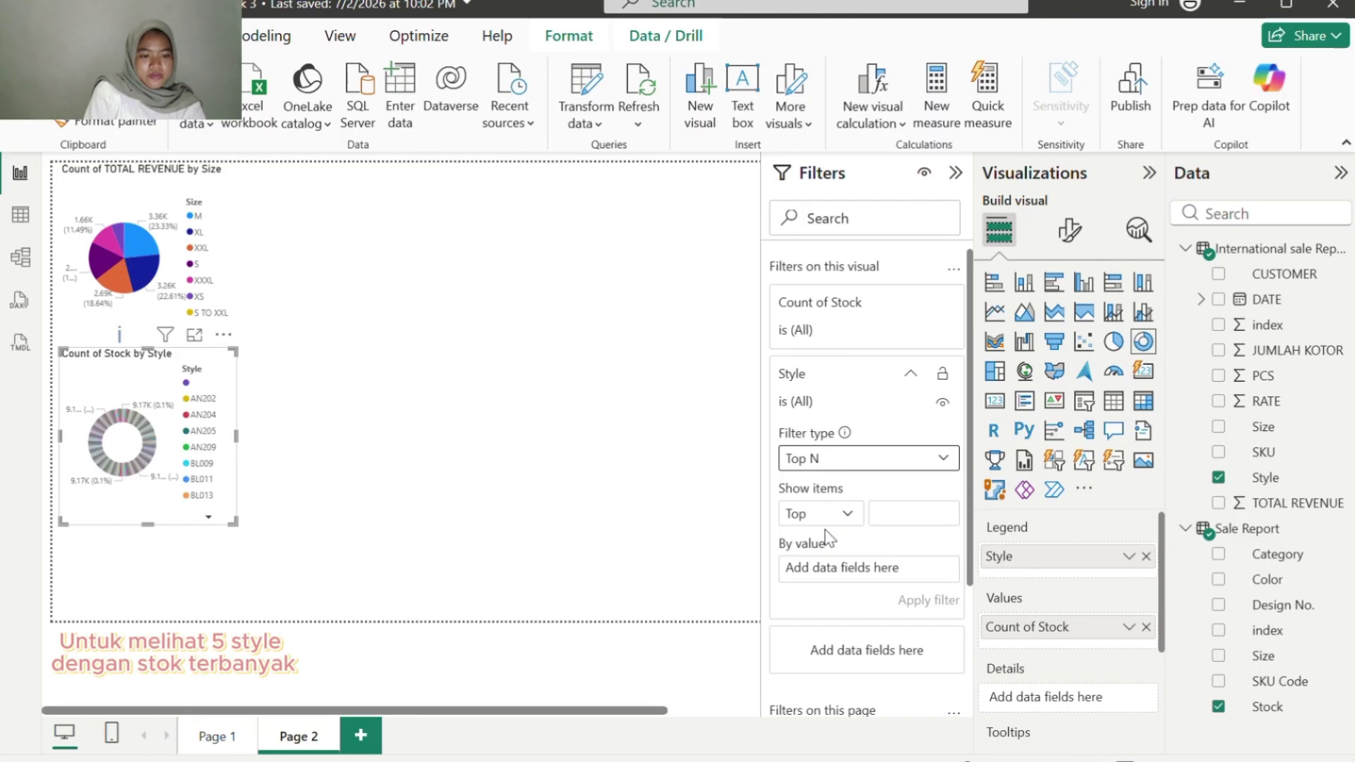
pyautogui.click(893, 513)
pyautogui.write('5')
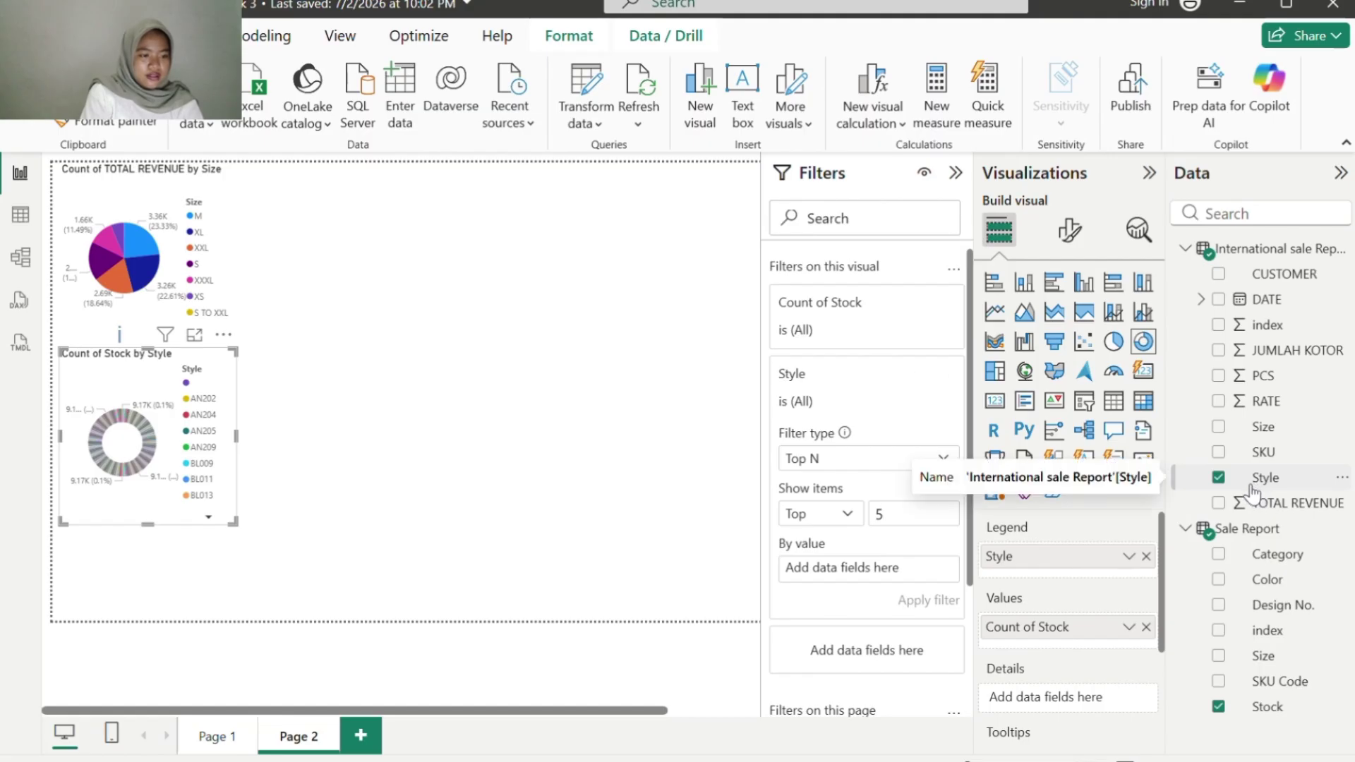
pyautogui.moveTo(1251, 492); pyautogui.dragTo(868, 577)
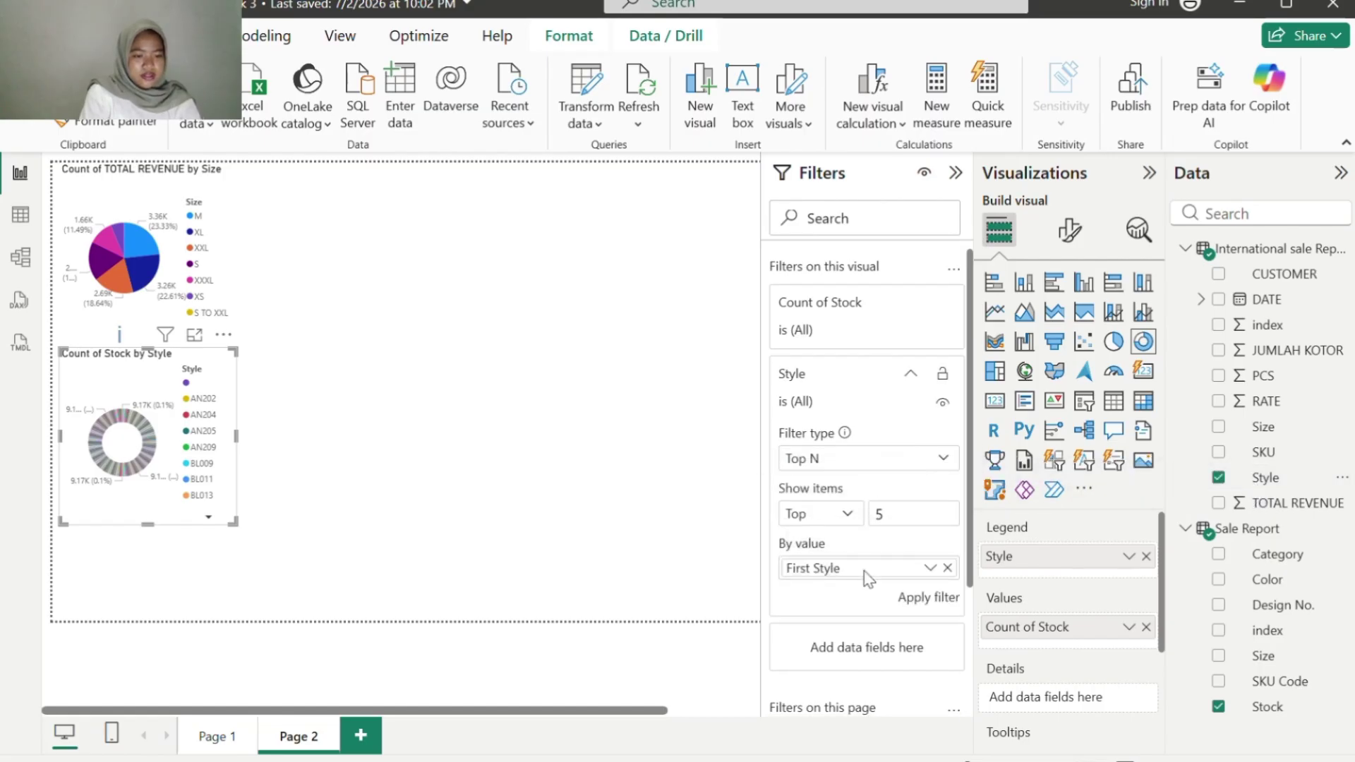
pyautogui.click(913, 598)
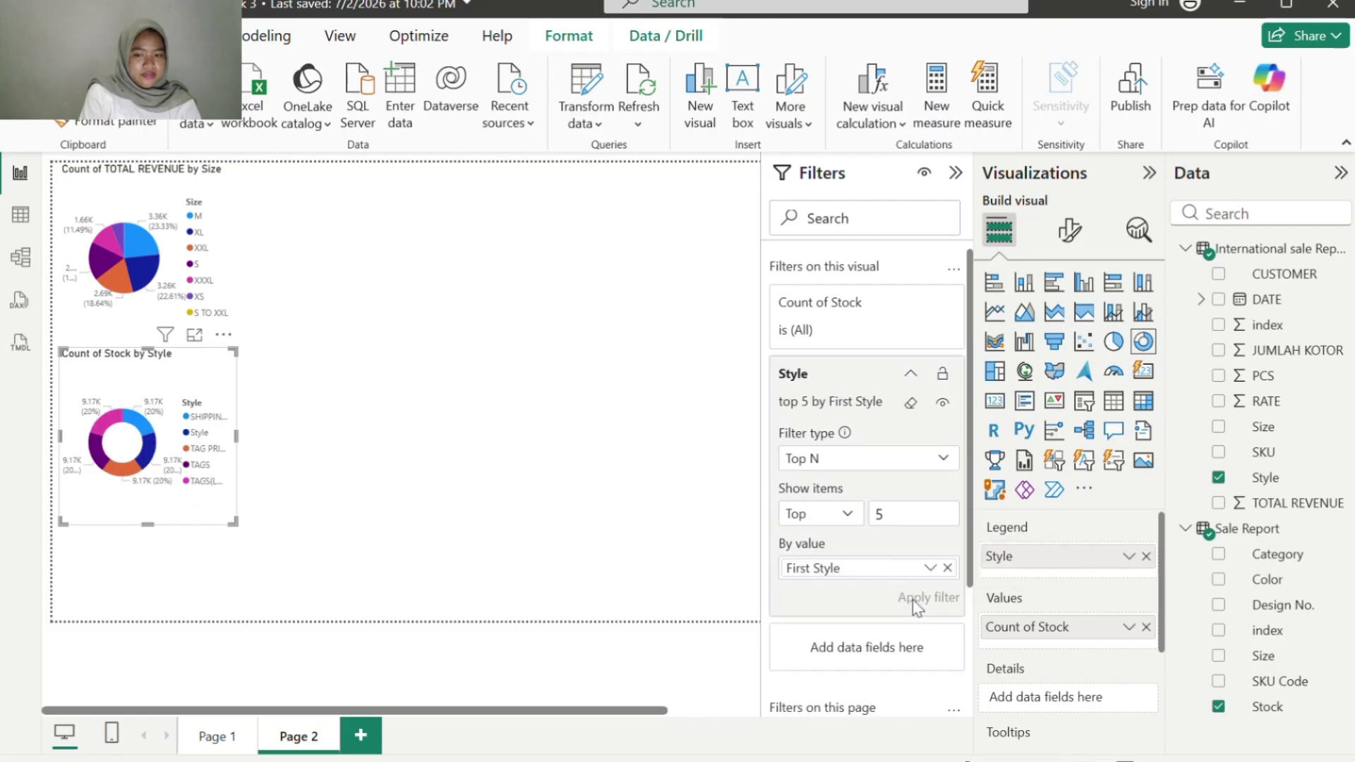
pyautogui.click(705, 494)
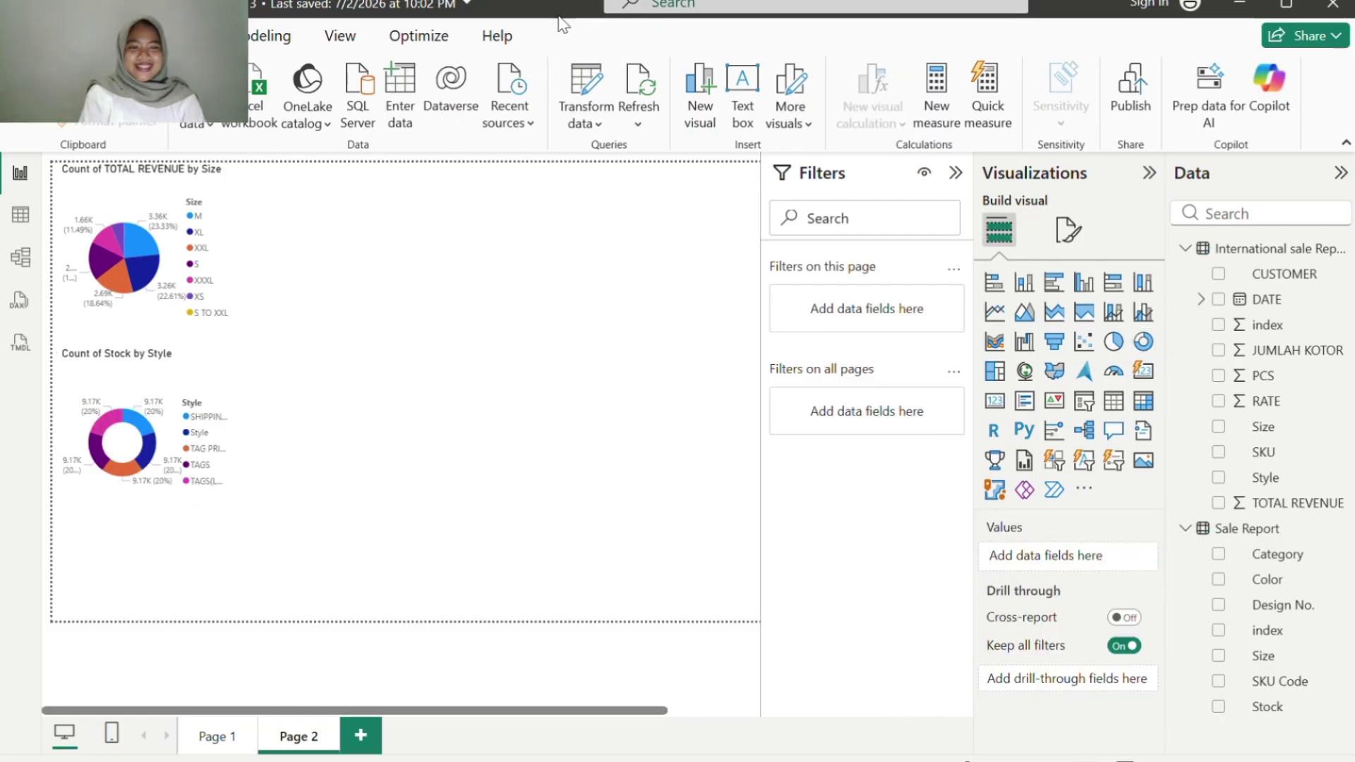
# Step: Add a stacked column chart beside the pie chart, with Category on the X-axis, sum of PCS on the Y-axis and Sale Report's Size as legend
pyautogui.click(1023, 285)
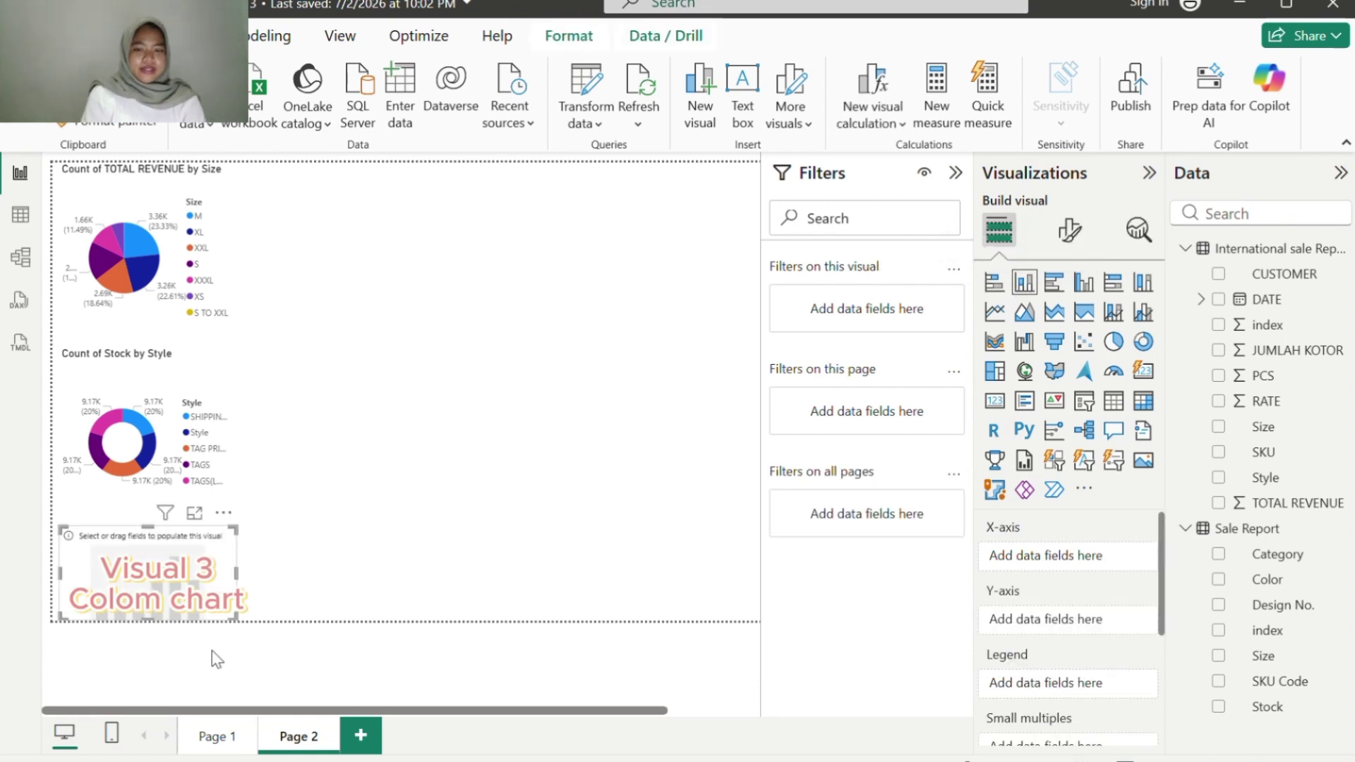
pyautogui.moveTo(194, 583); pyautogui.dragTo(370, 235)
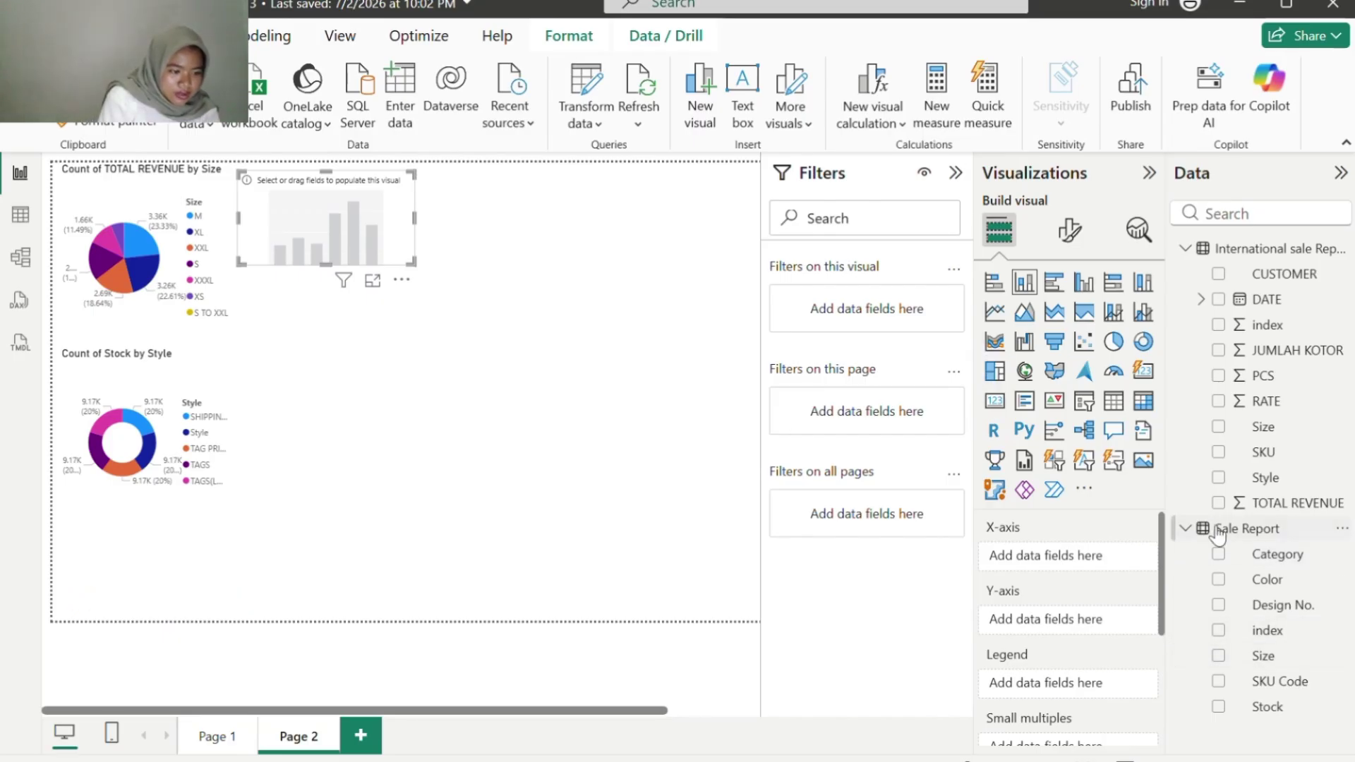
pyautogui.click(1218, 555)
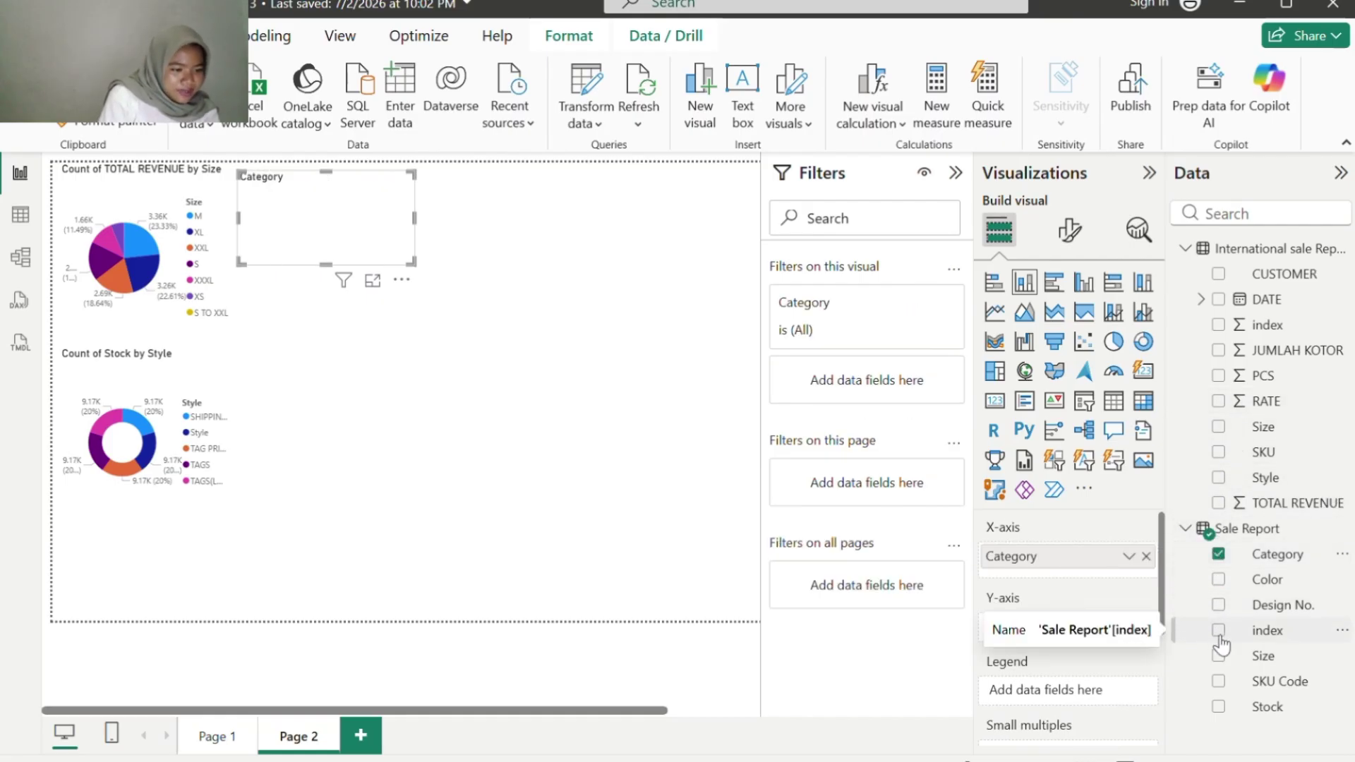
pyautogui.click(1216, 377)
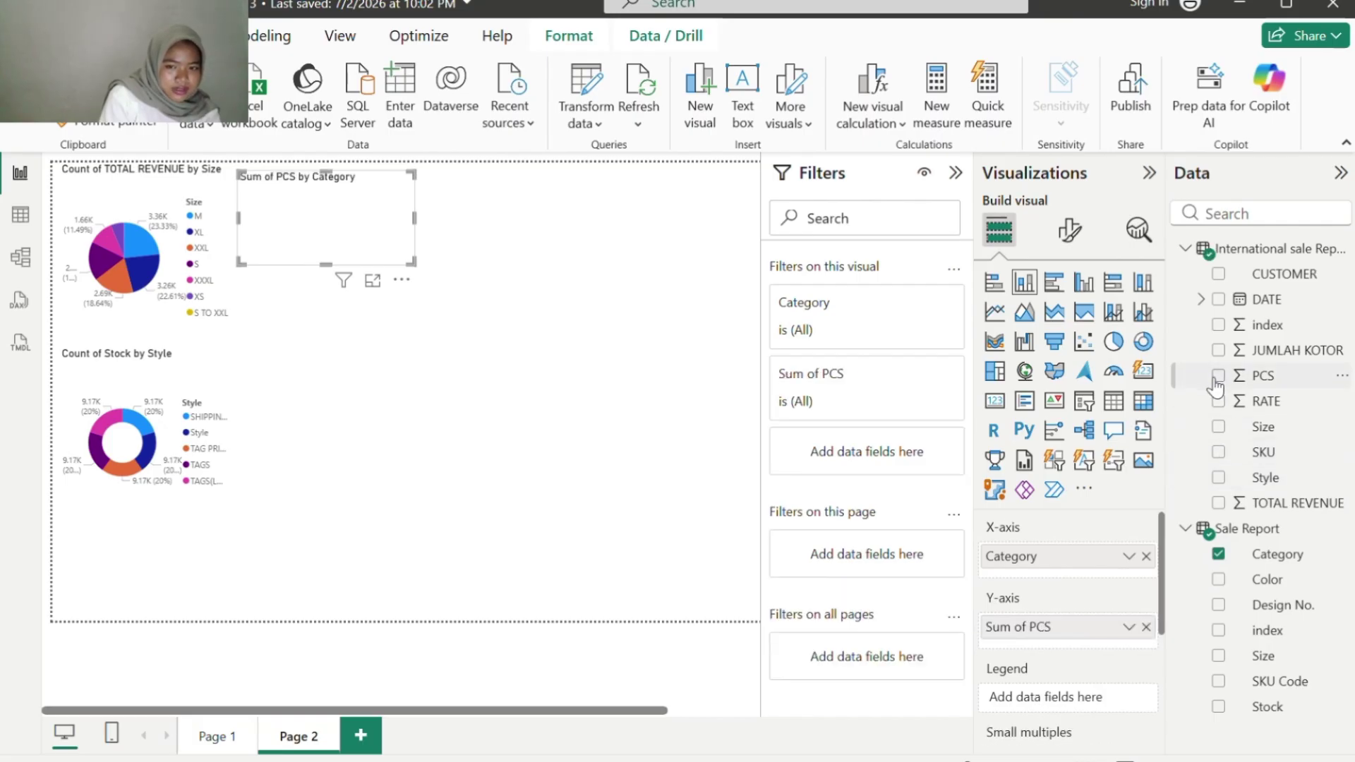
pyautogui.click(1219, 656)
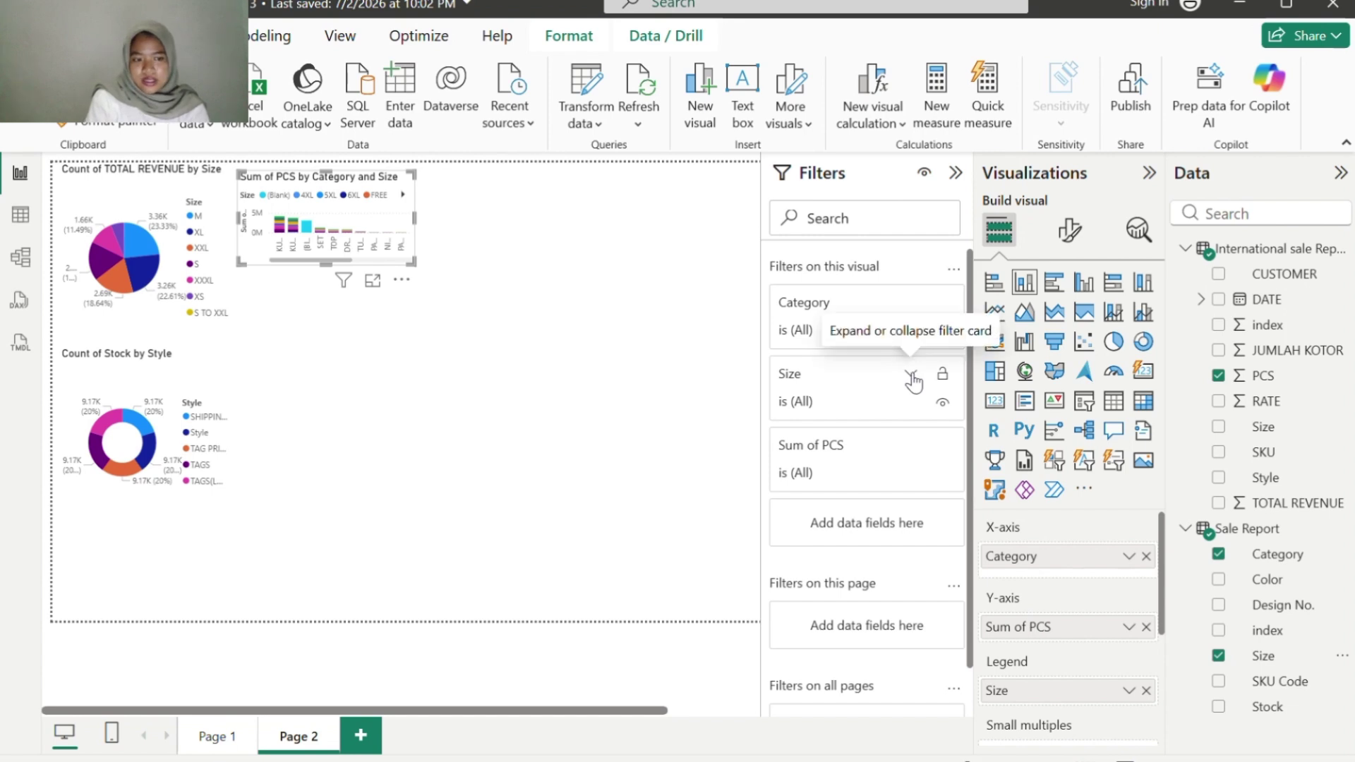
# Step: Filter the column chart's Size to the top 10 items by First Size, and enlarge the chart on the canvas
pyautogui.click(911, 376)
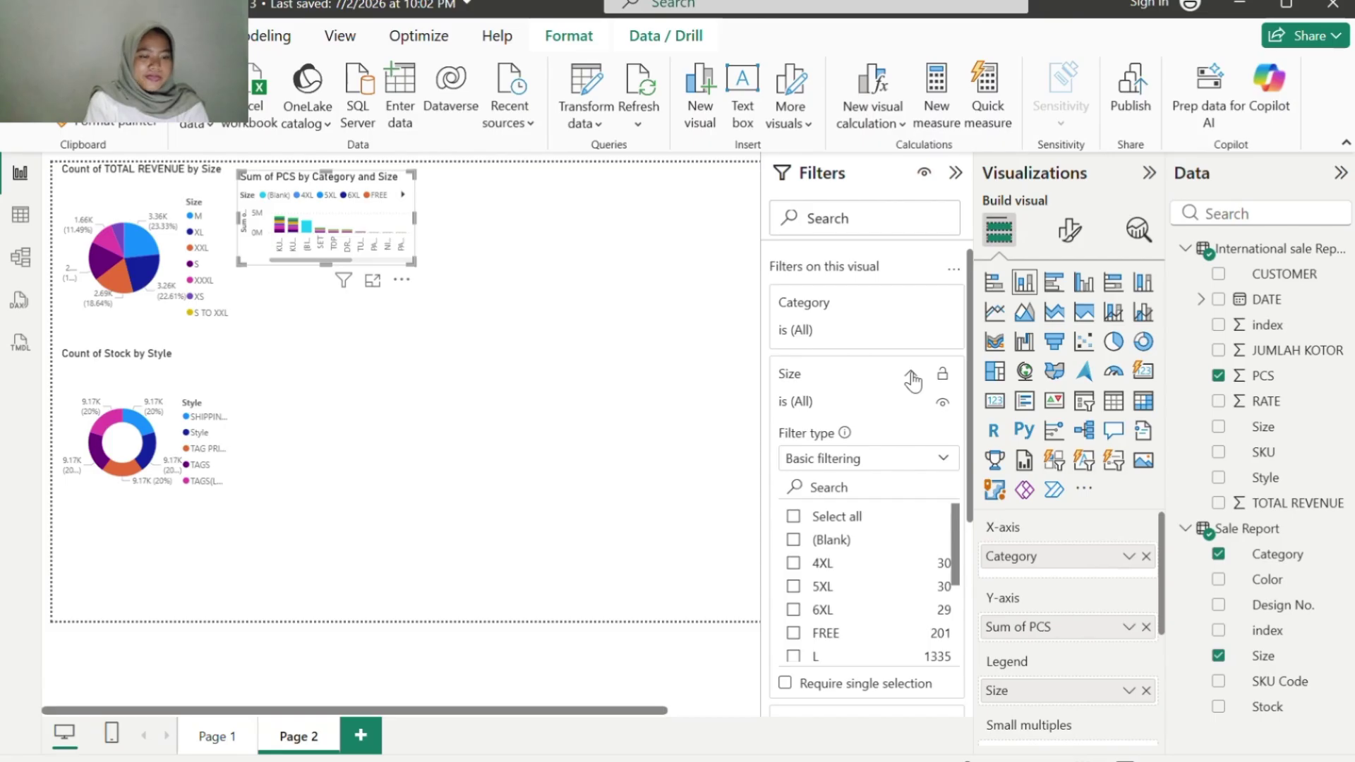
pyautogui.click(943, 458)
pyautogui.click(811, 529)
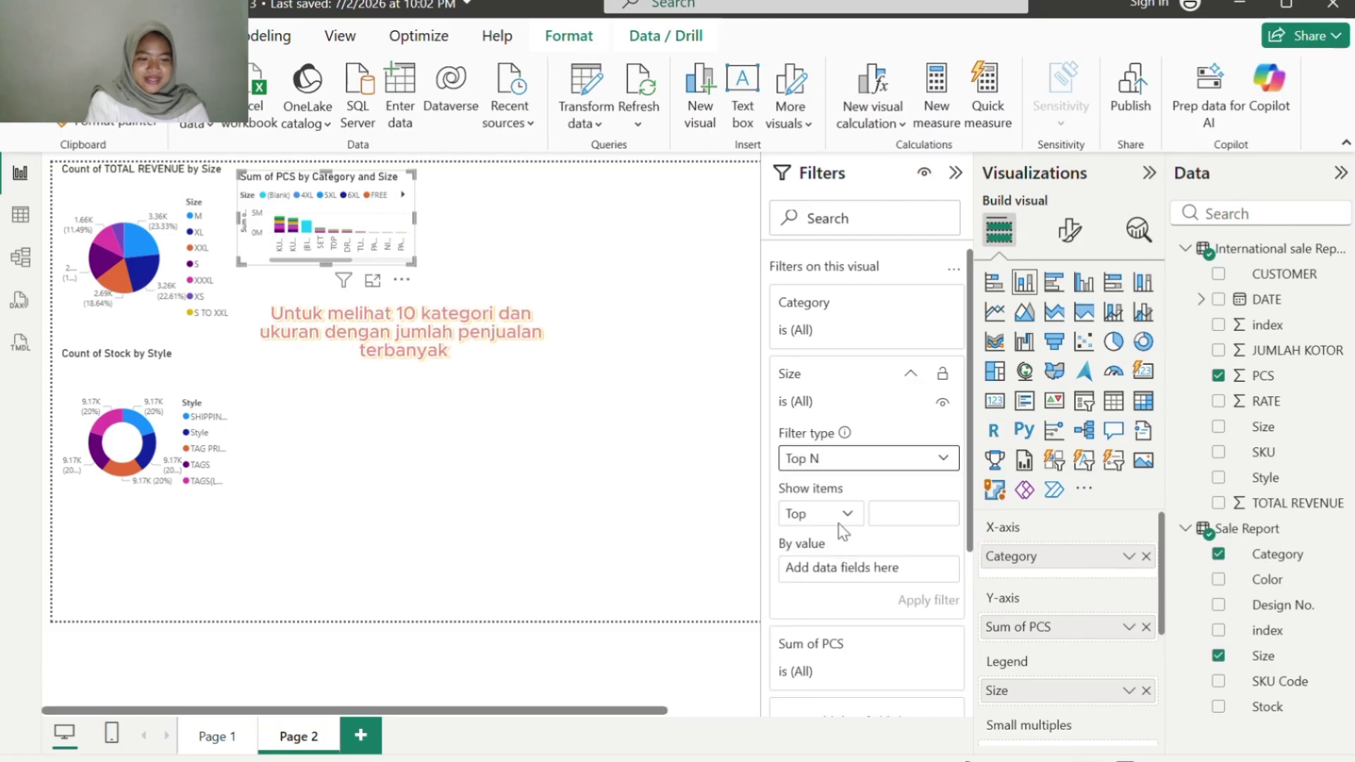
pyautogui.click(882, 515)
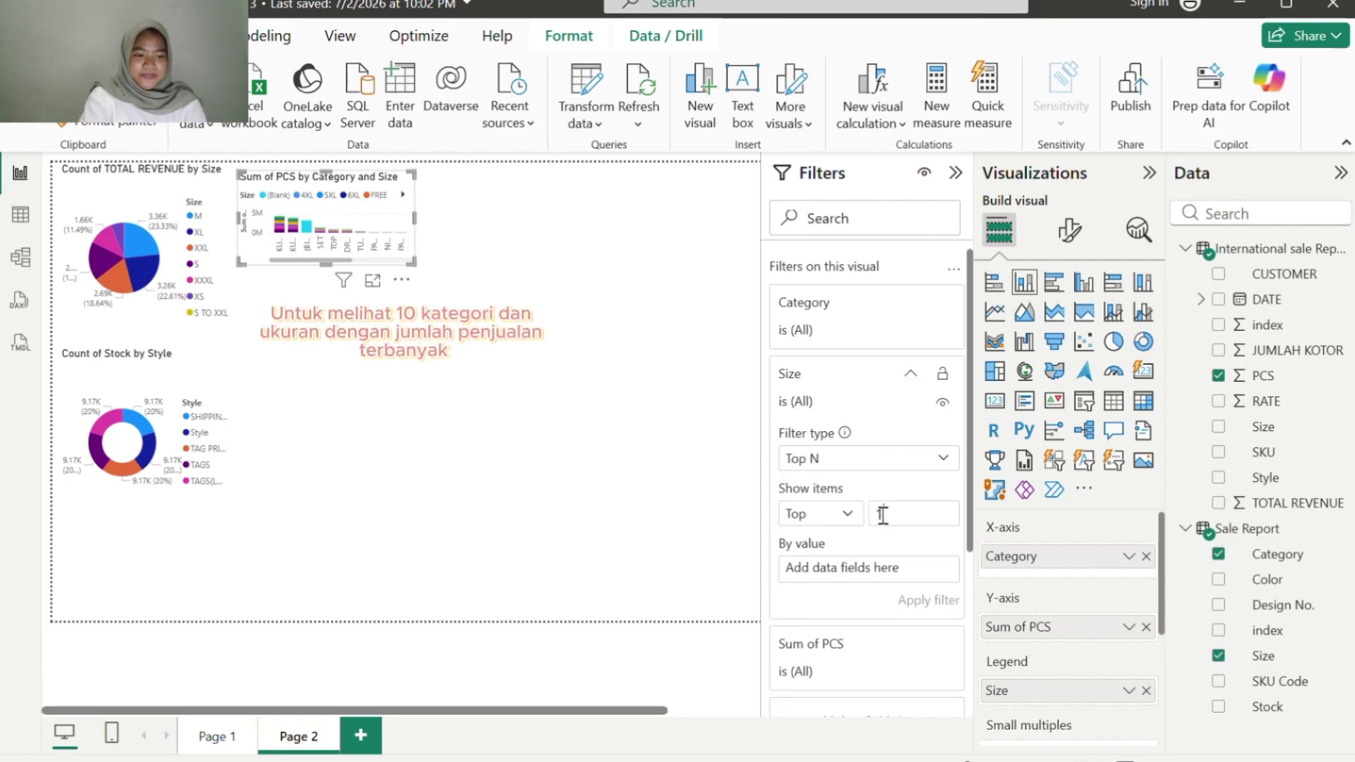
pyautogui.write('10')
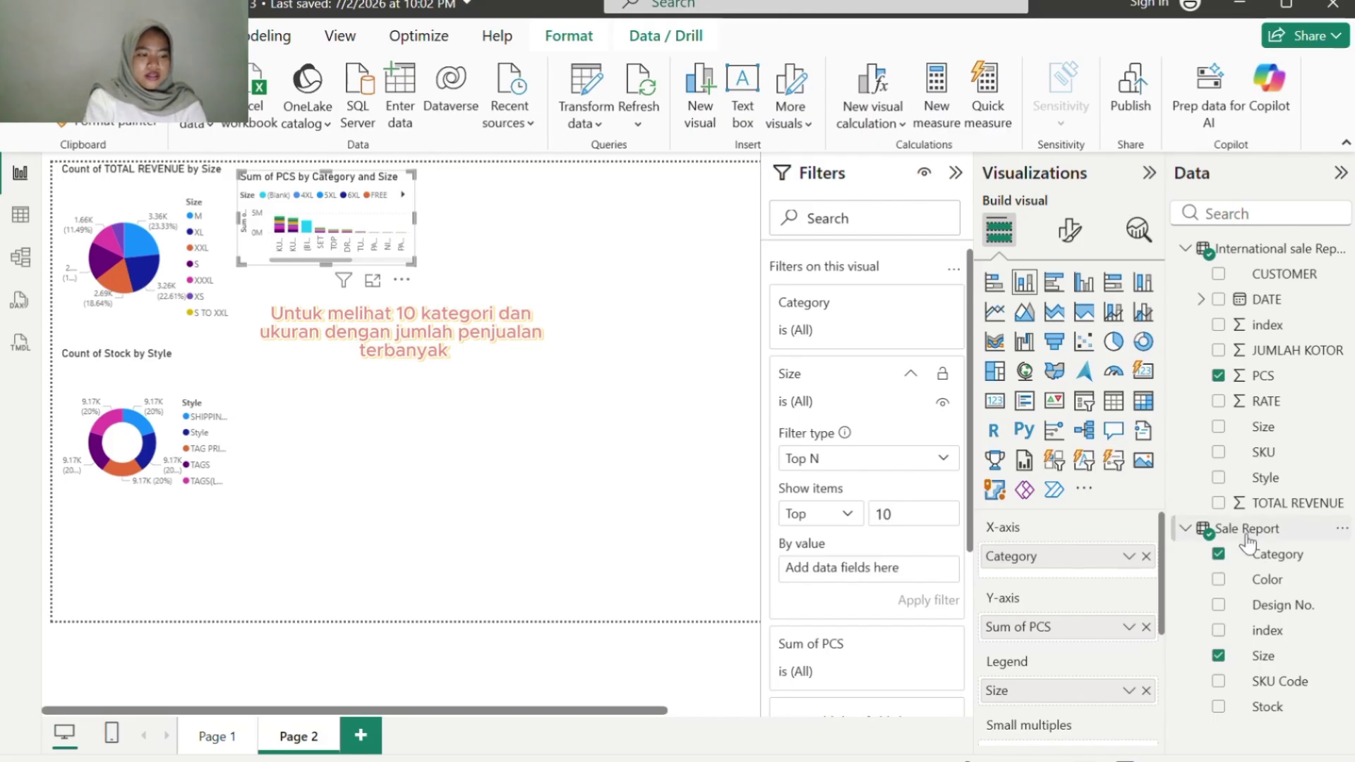
pyautogui.moveTo(1251, 658); pyautogui.dragTo(876, 568)
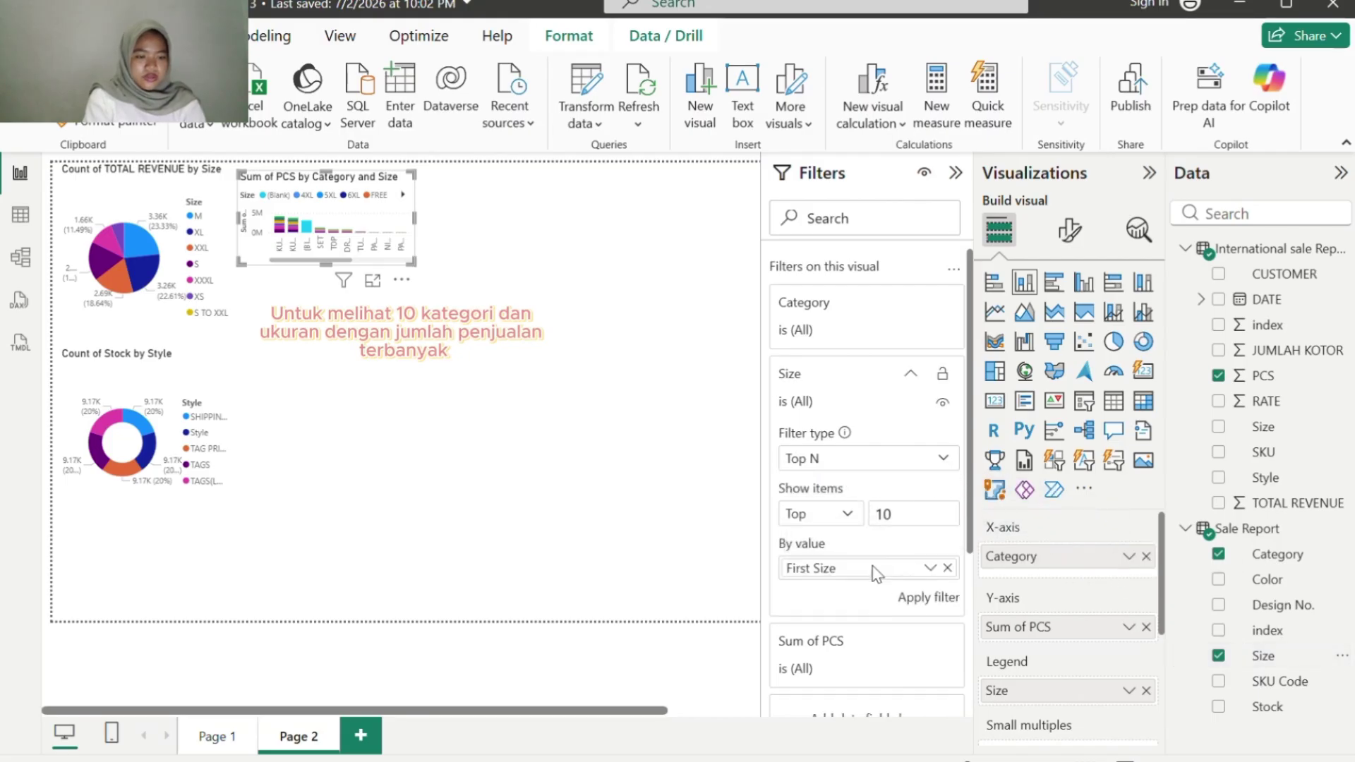
pyautogui.click(916, 602)
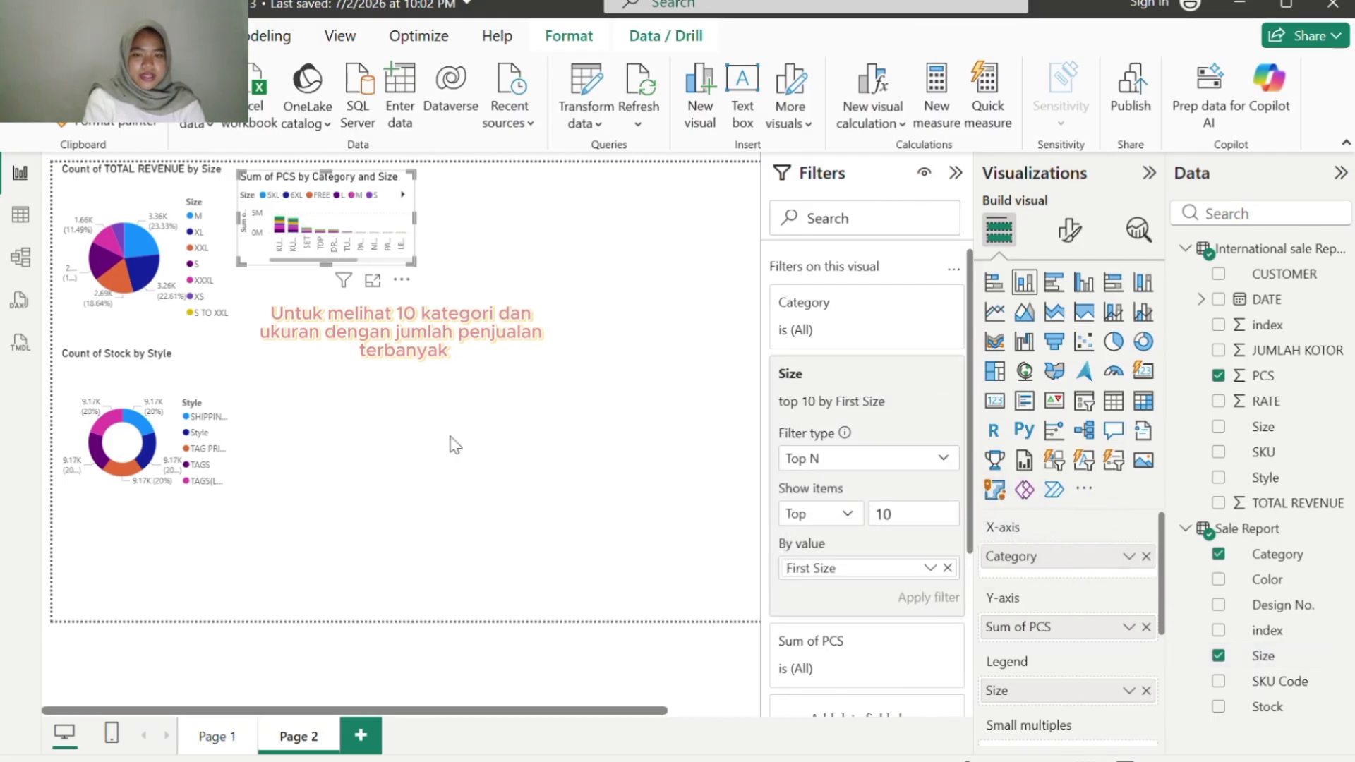
pyautogui.moveTo(416, 263); pyautogui.dragTo(565, 304)
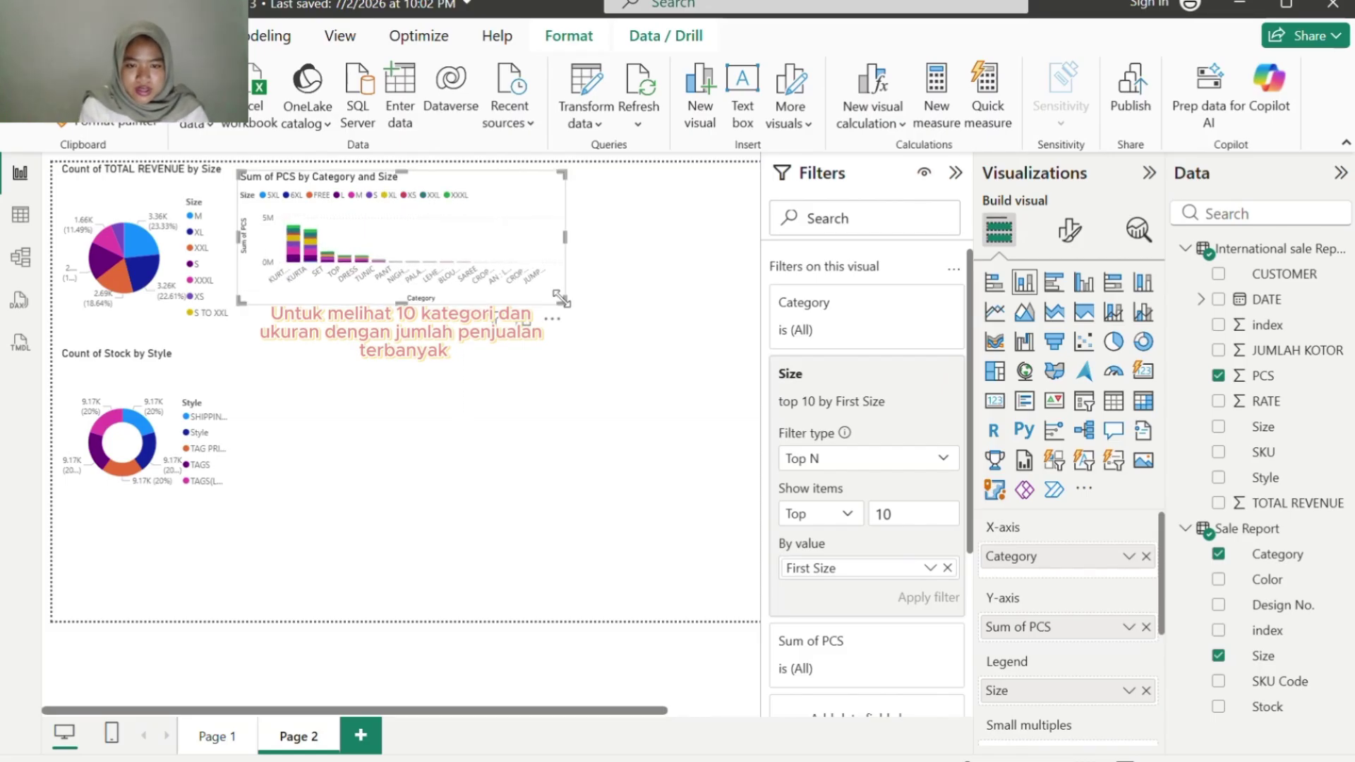
# Step: Change the pie chart's title text to "Total Revenue Berdasarkan Ukuran"
pyautogui.click(387, 432)
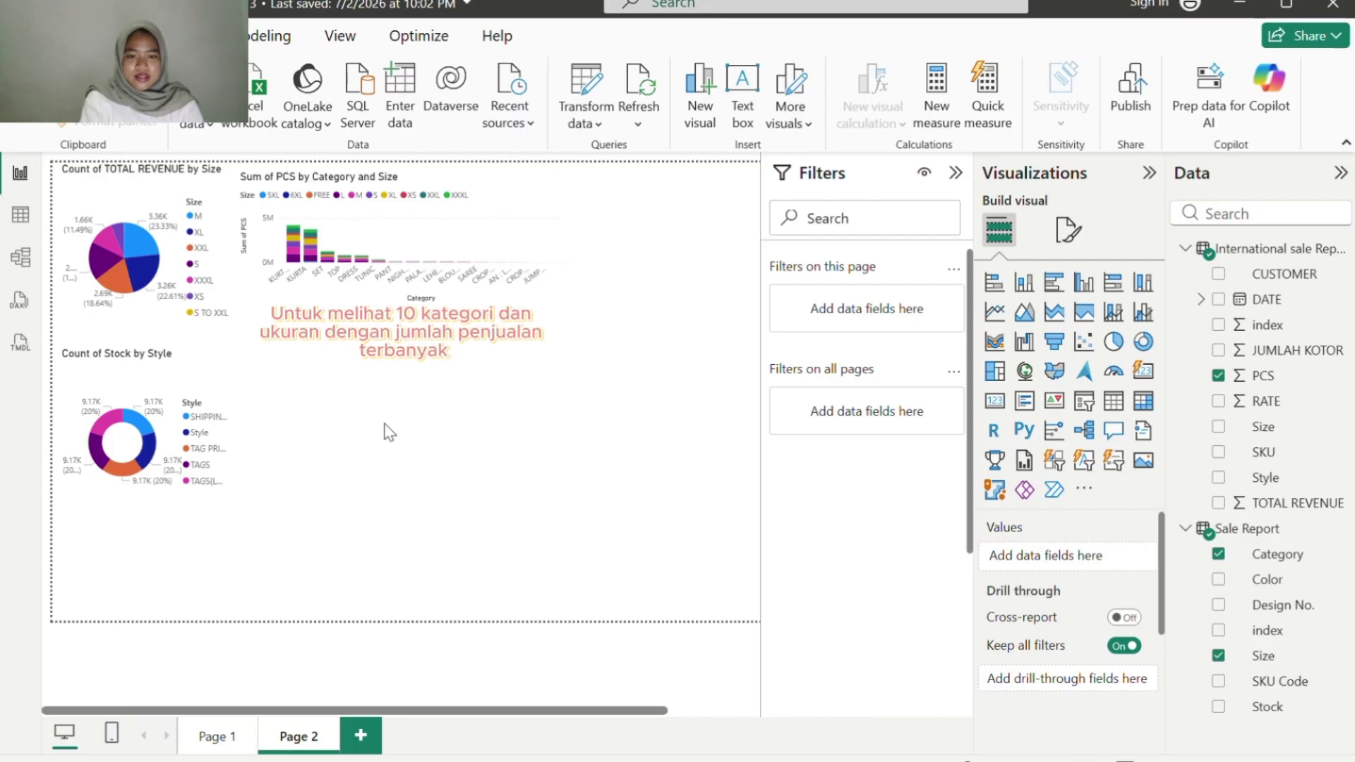
pyautogui.click(159, 191)
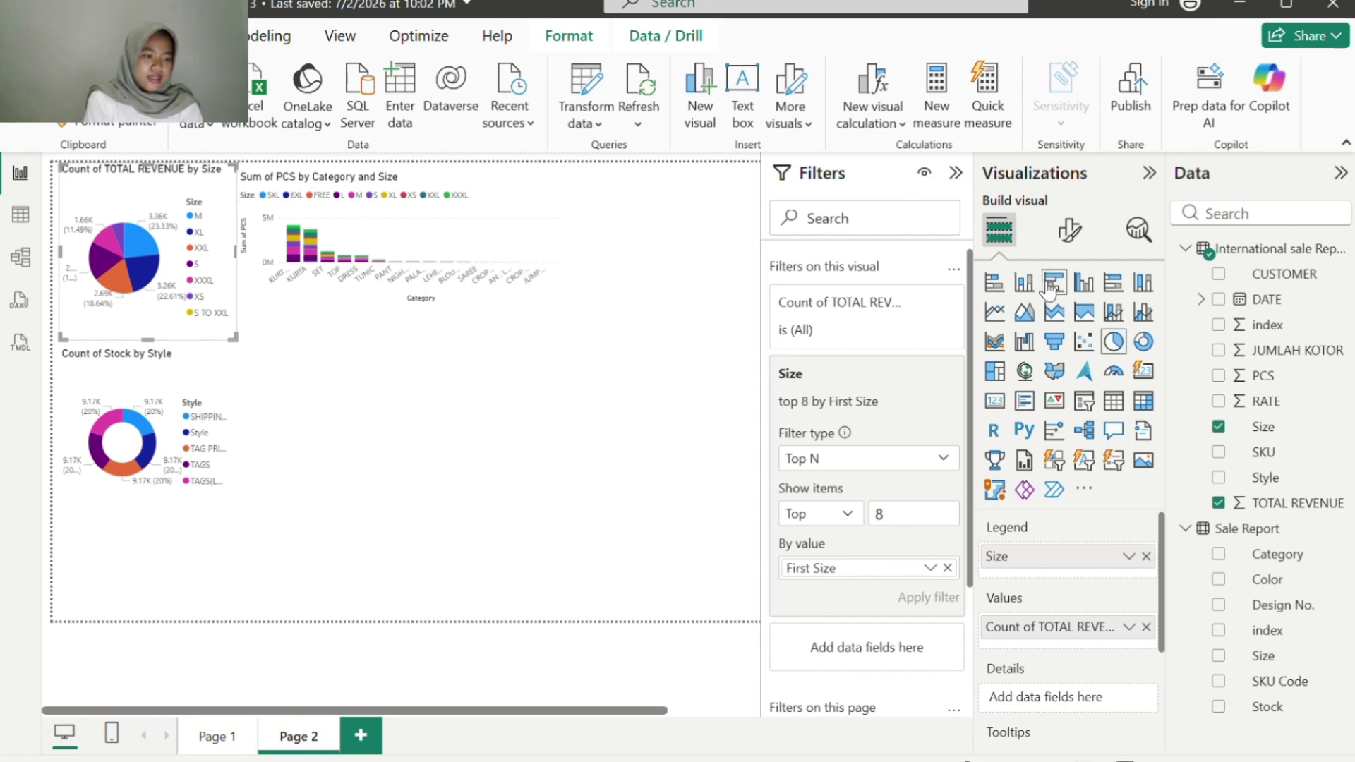
pyautogui.click(1080, 237)
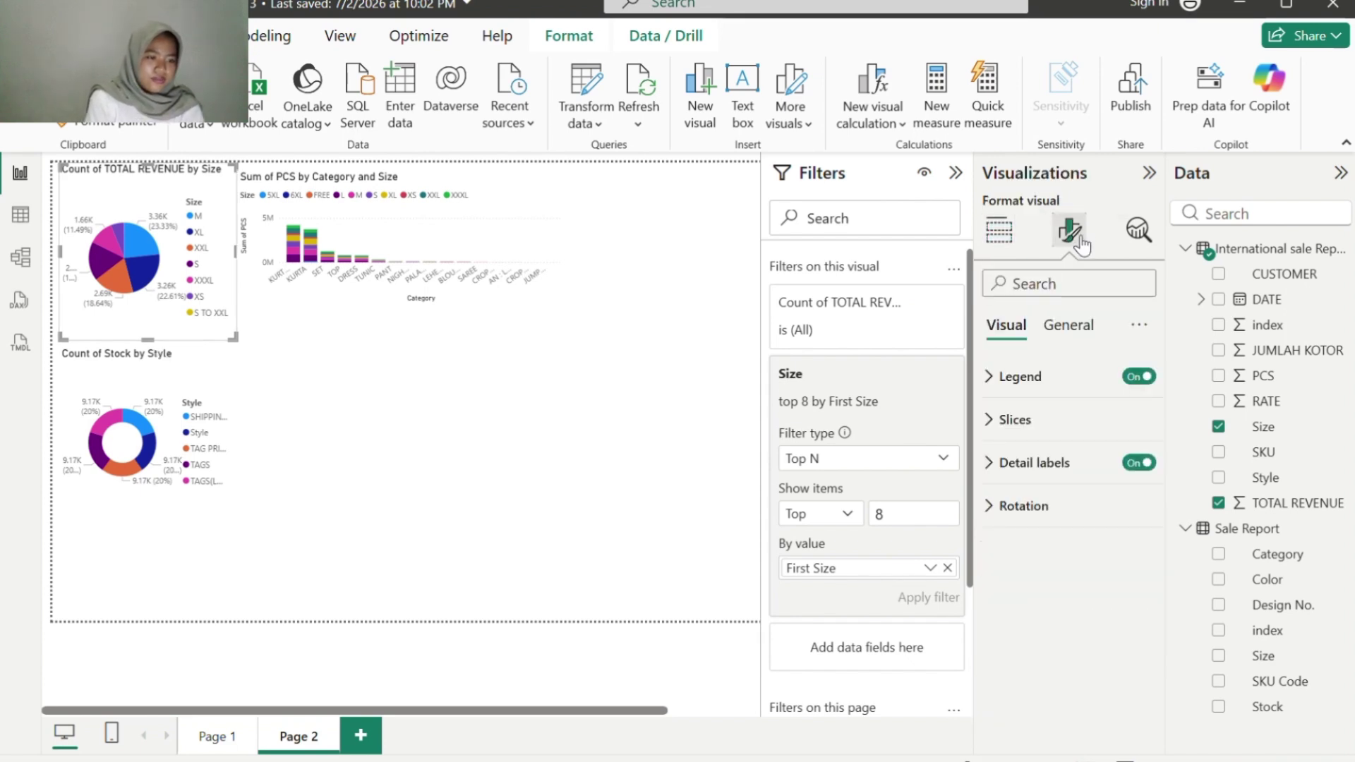
pyautogui.click(1071, 329)
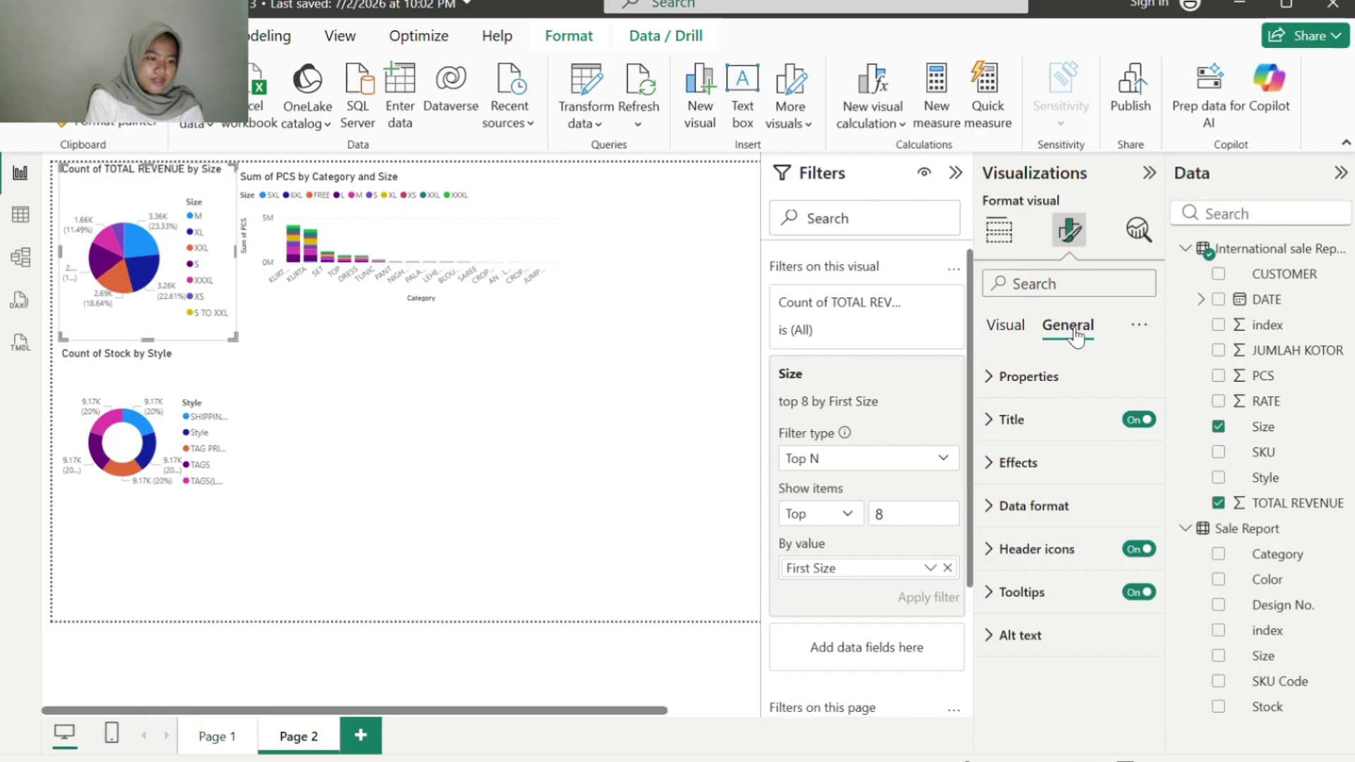
pyautogui.click(987, 424)
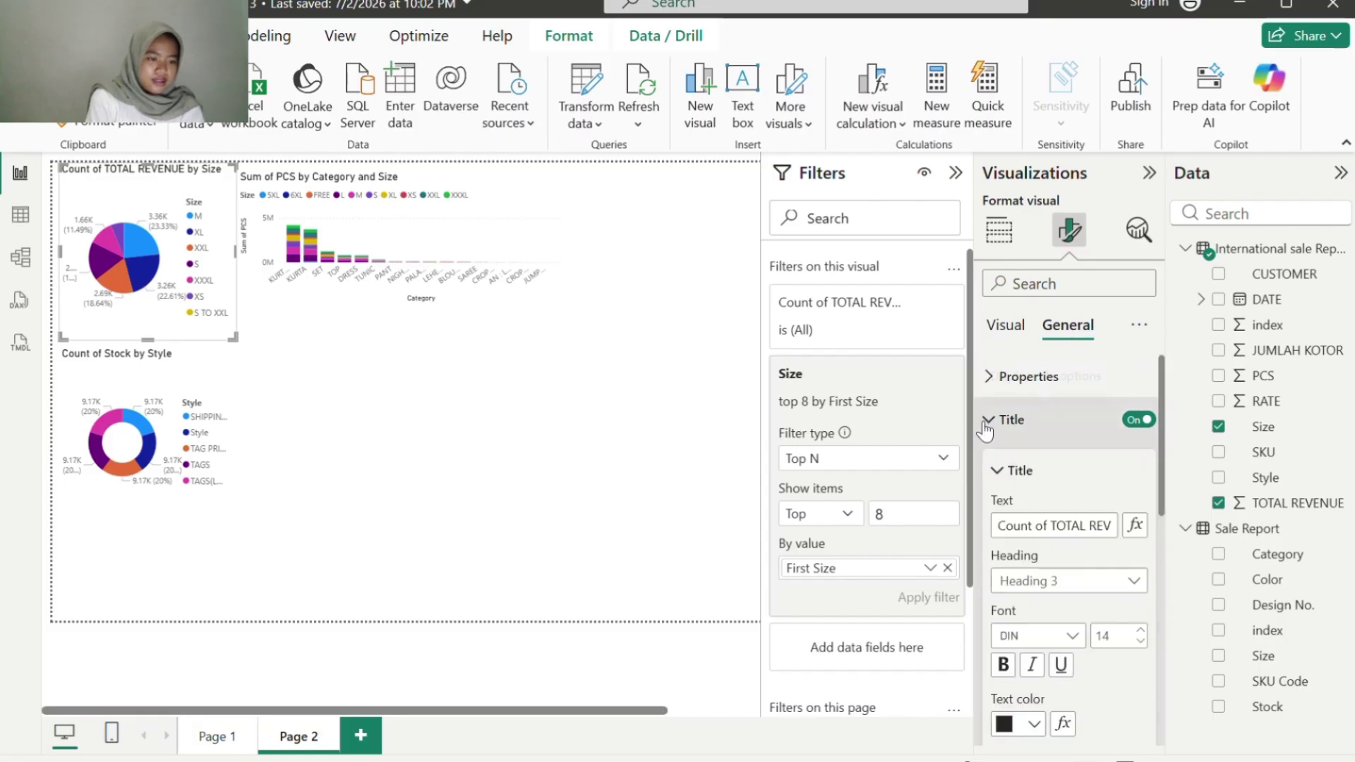
pyautogui.click(1034, 524)
pyautogui.hotkey('ctrl', 'a')
pyautogui.write('T')
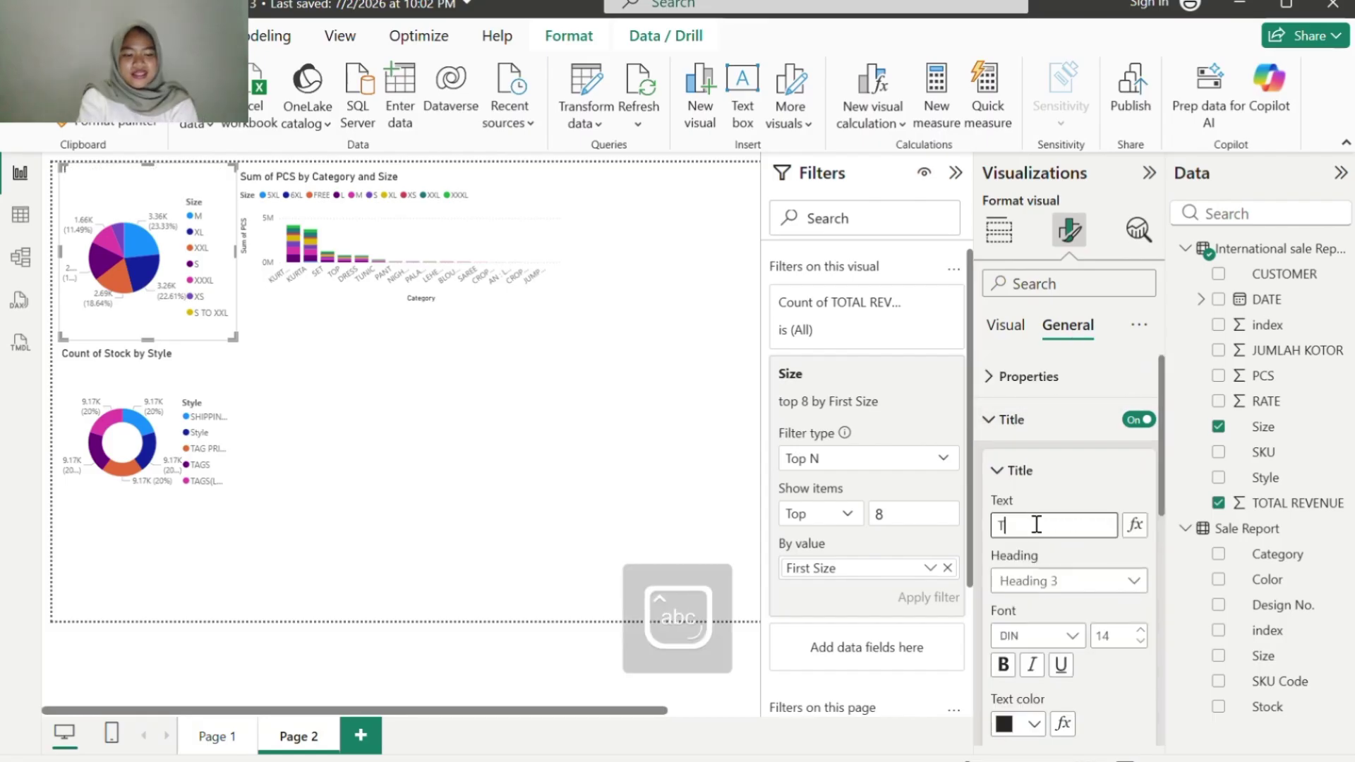
pyautogui.write('otal Reven')
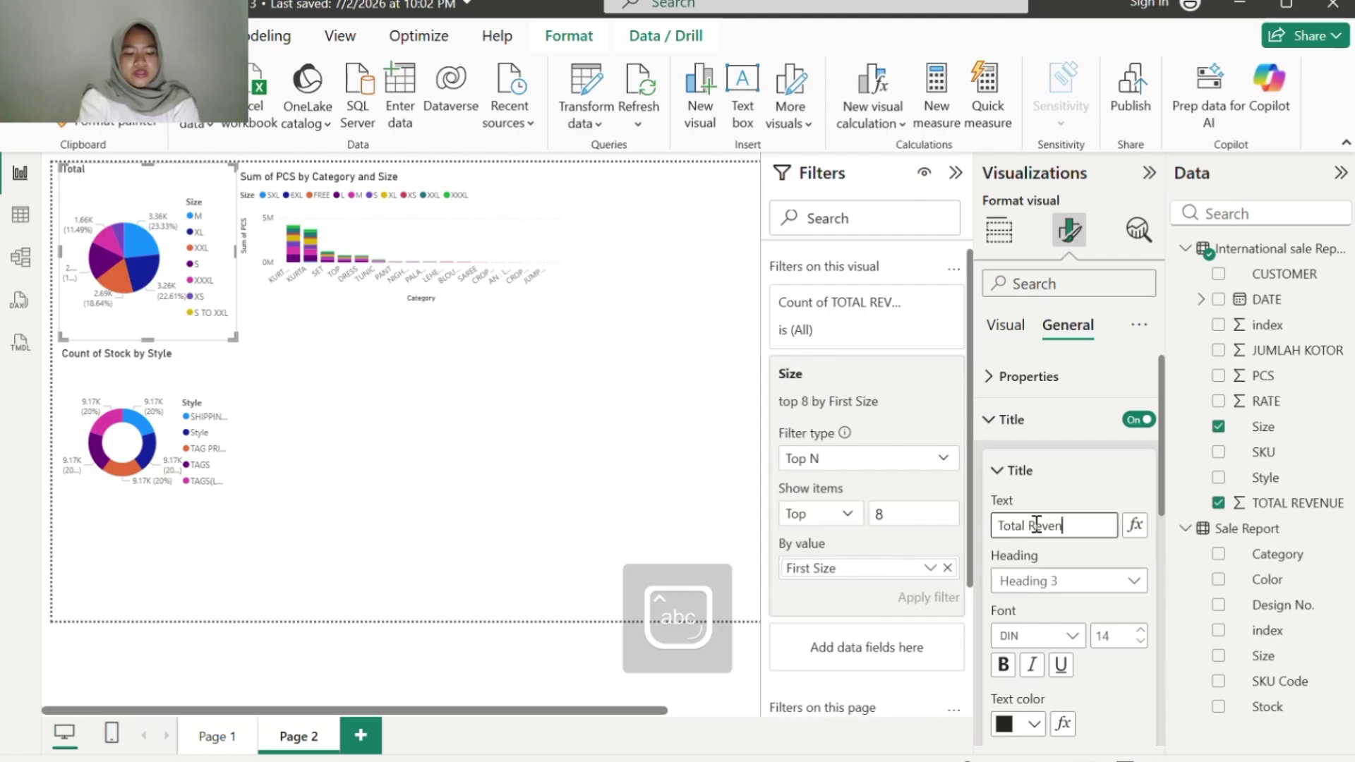
pyautogui.write('ue Berdar')
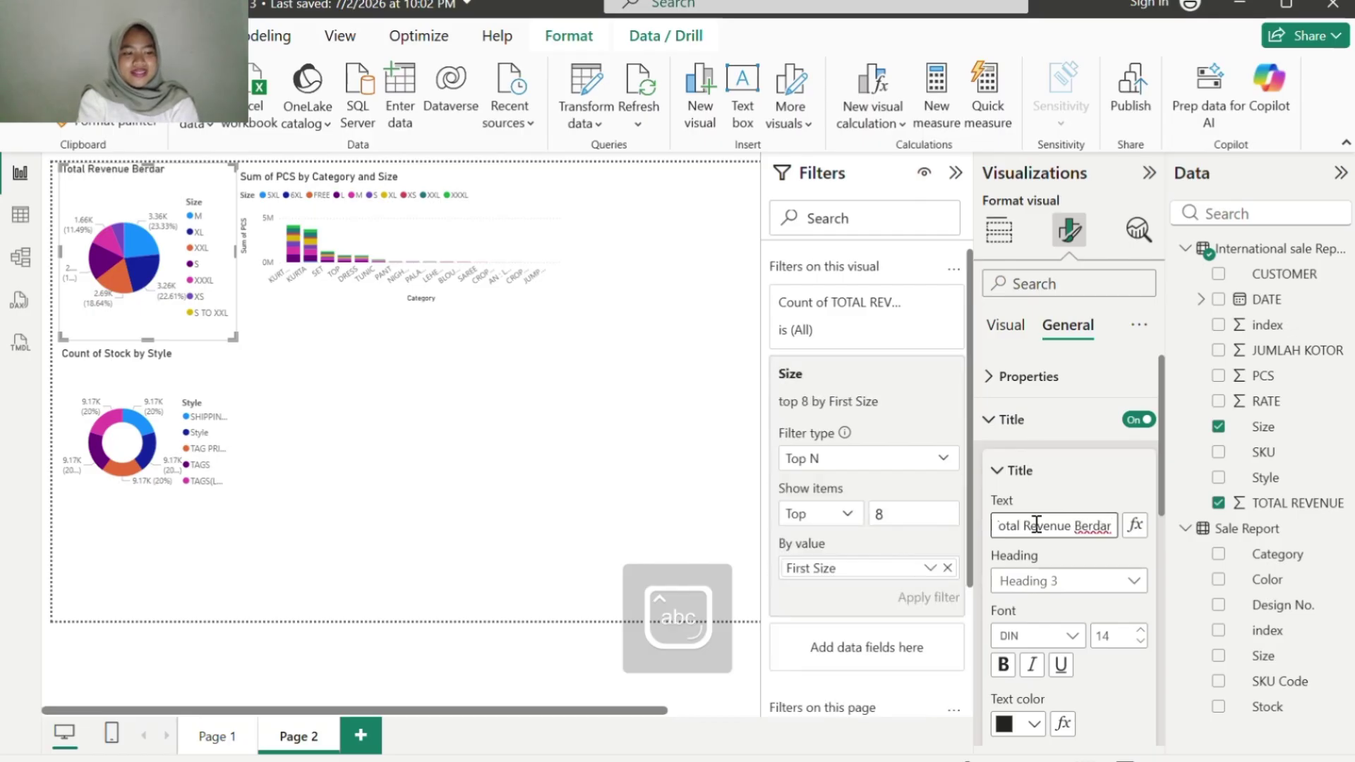
pyautogui.press('BackSpace')
pyautogui.write('sar')
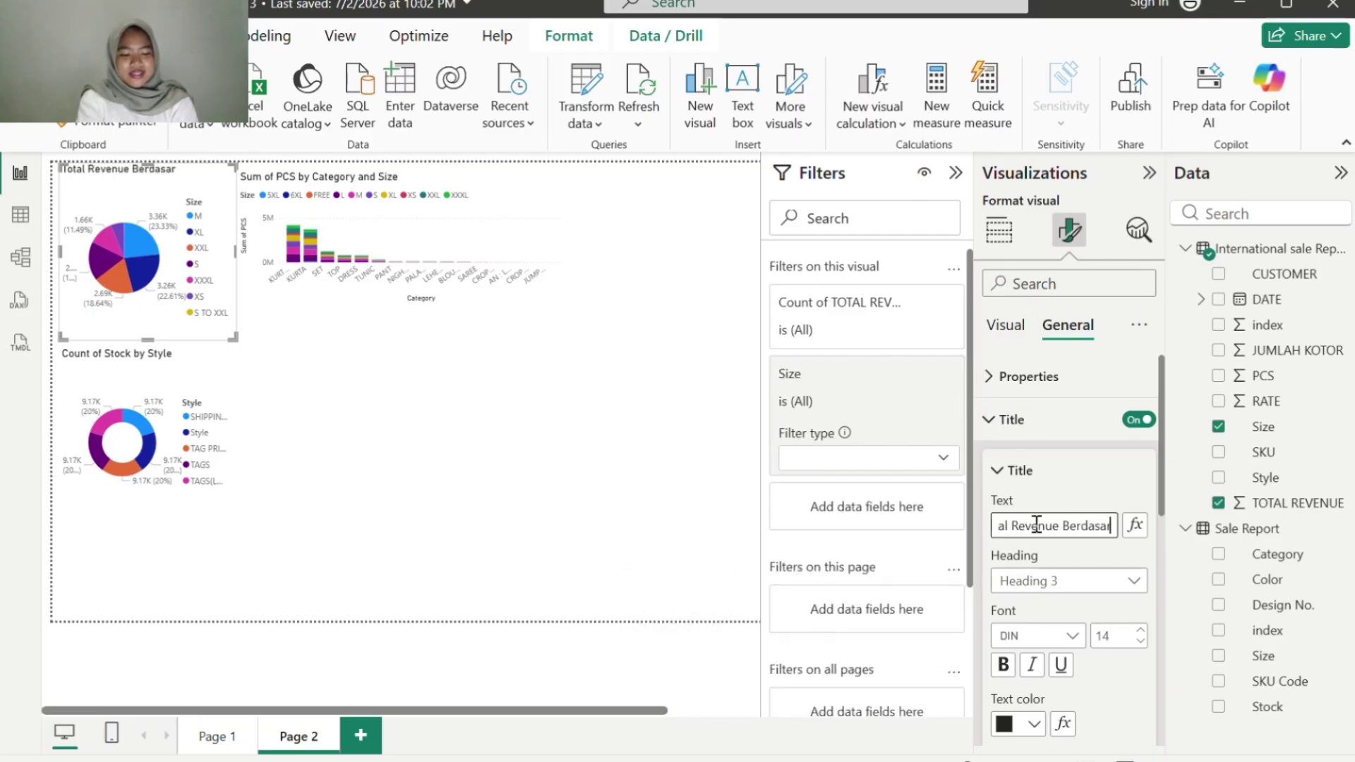
pyautogui.write('kan')
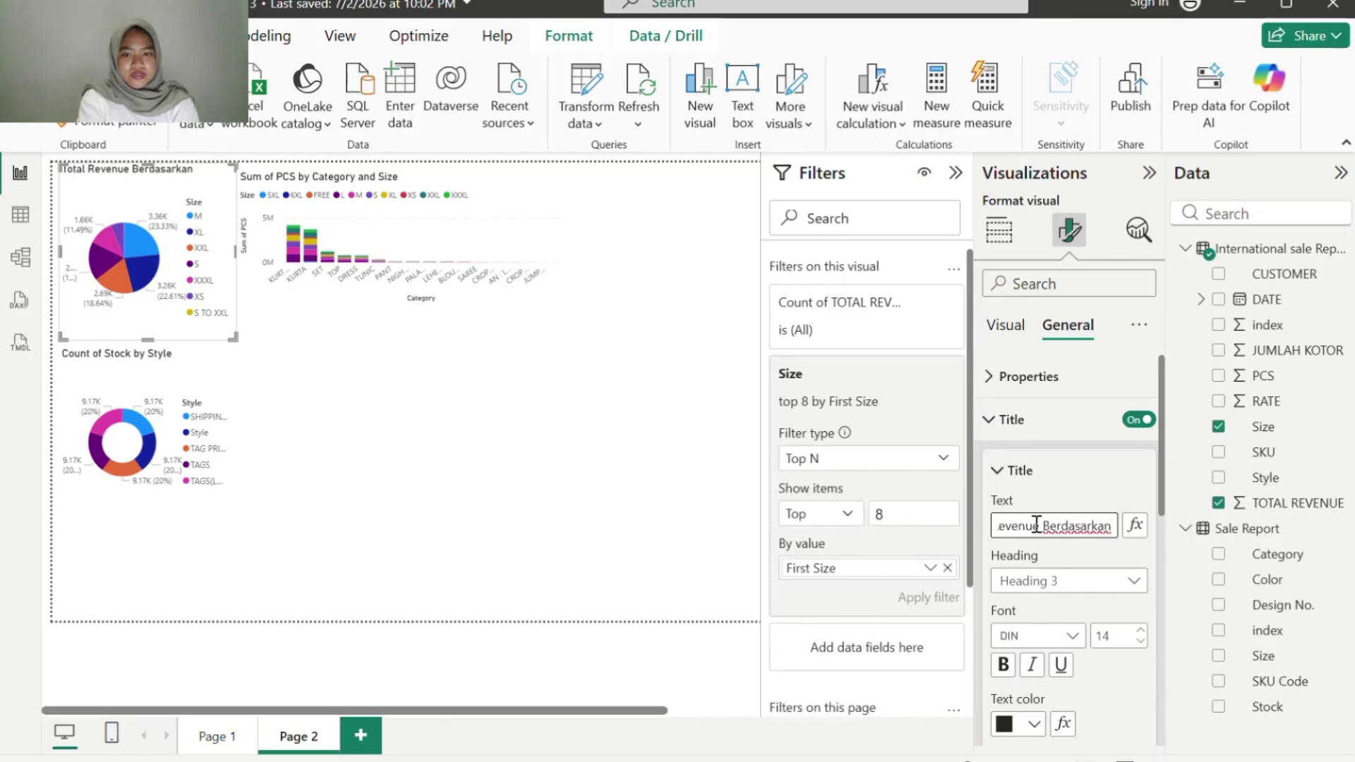
pyautogui.write(' S')
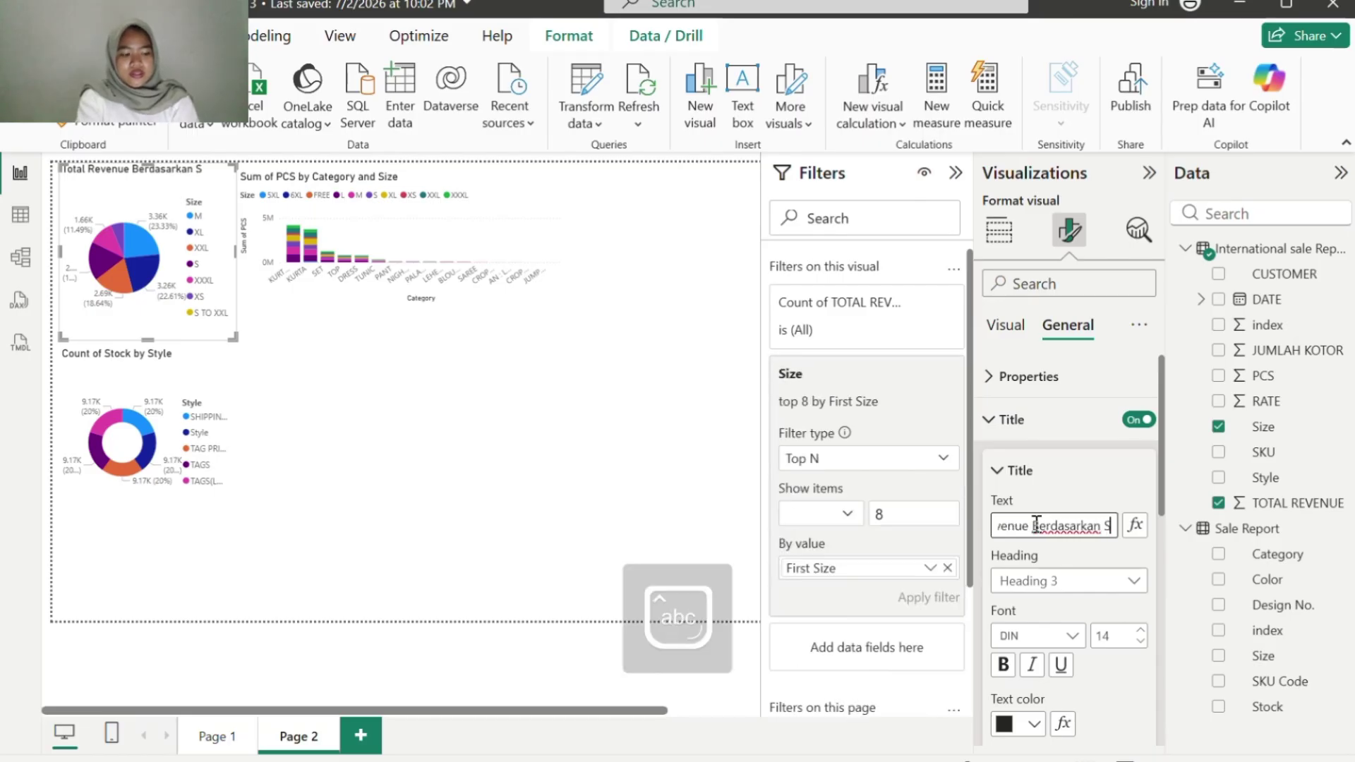
pyautogui.press('BackSpace')
pyautogui.write('U')
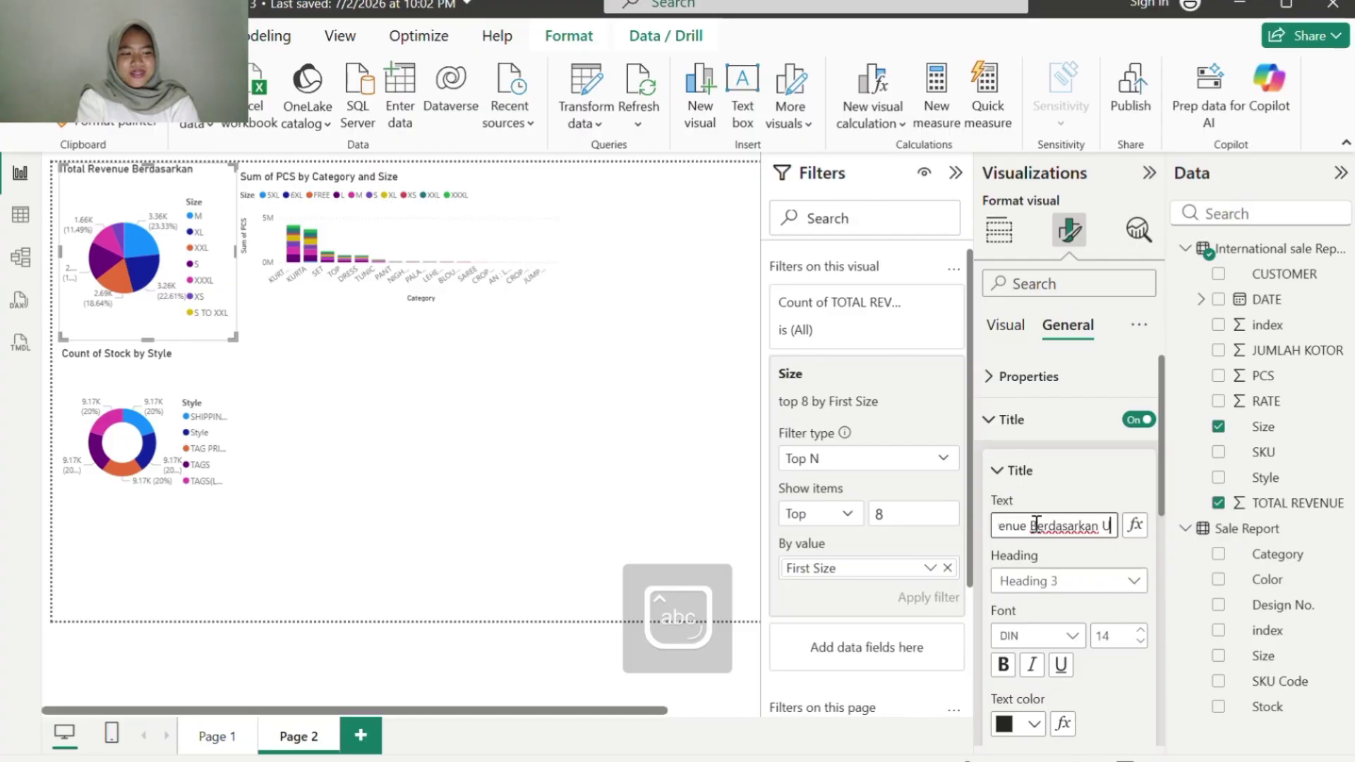
pyautogui.write('kuran')
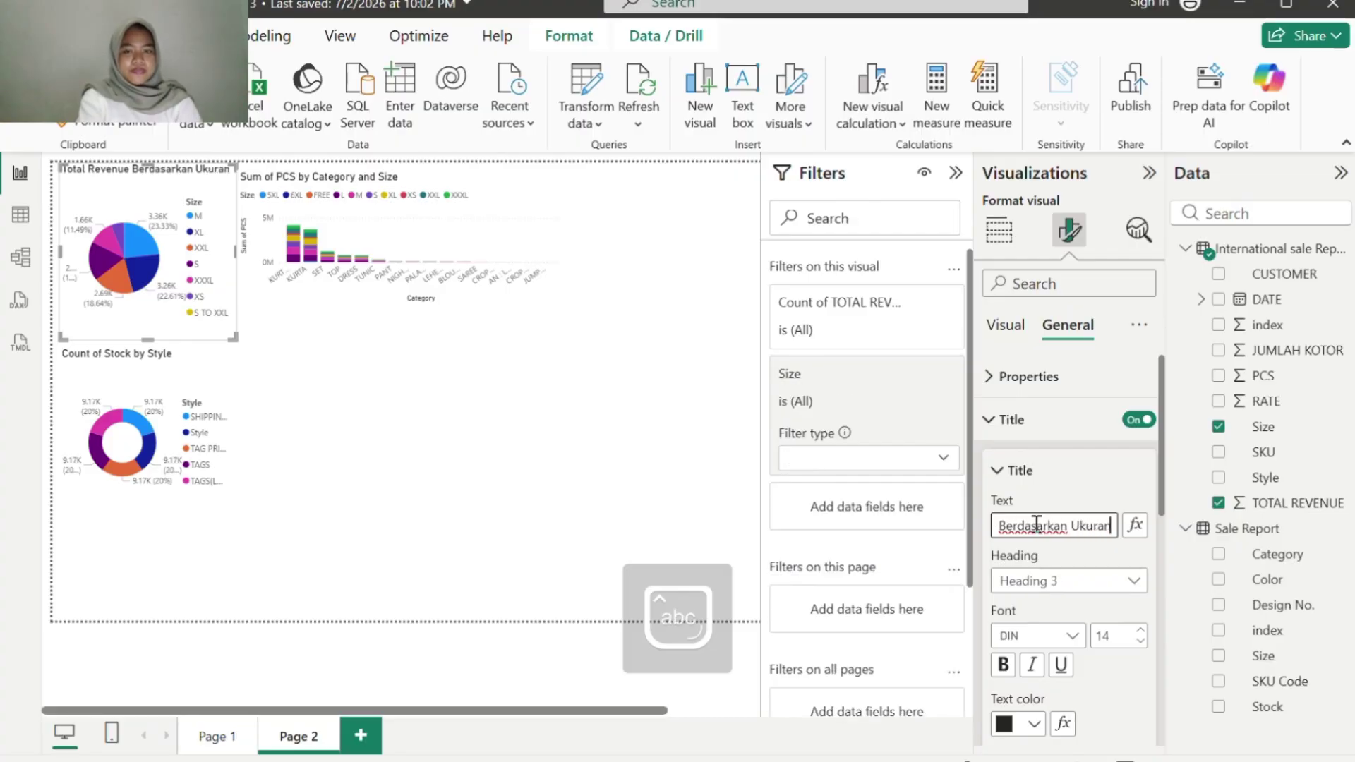
# Step: Change the donut chart's title text to "Top 5 Style Berdasarkan Stok Terbanyak"
pyautogui.click(148, 437)
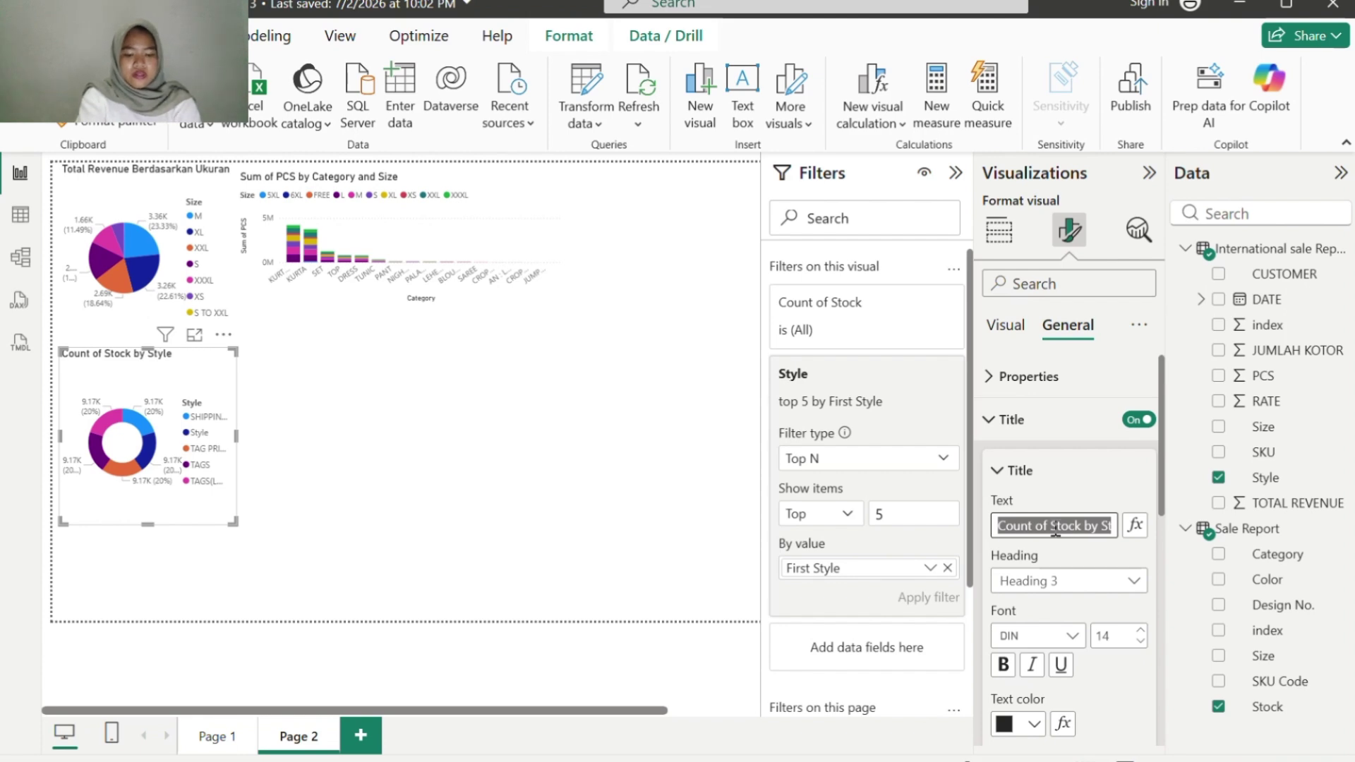
pyautogui.write('Top 5')
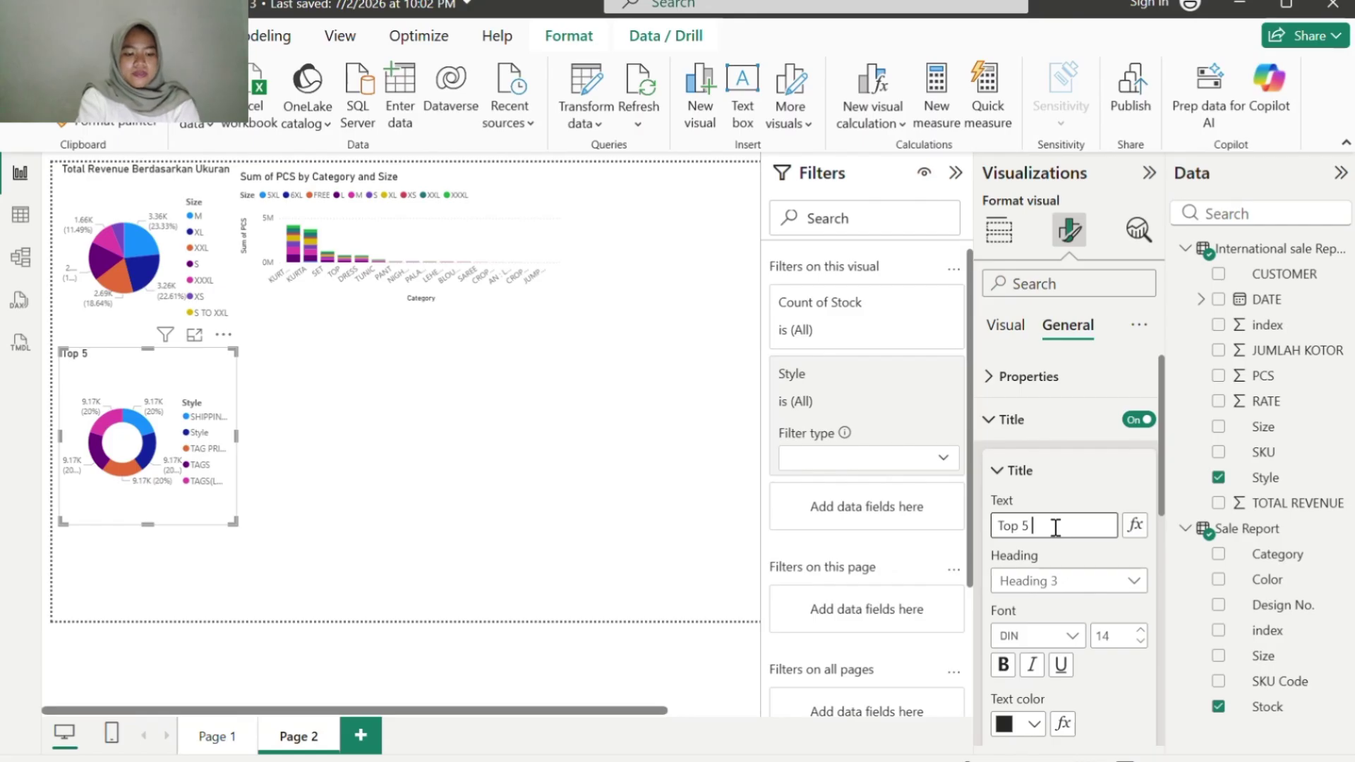
pyautogui.write(' S')
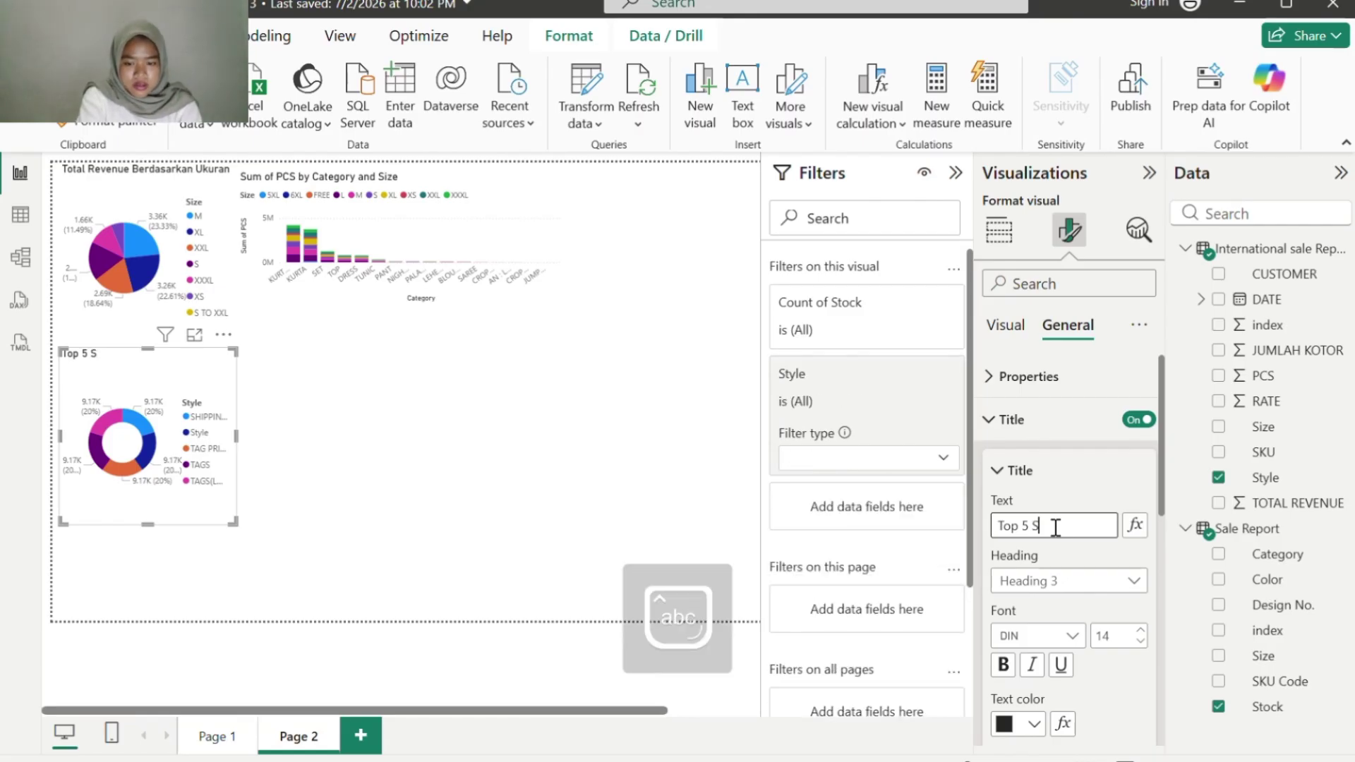
pyautogui.write('tyle')
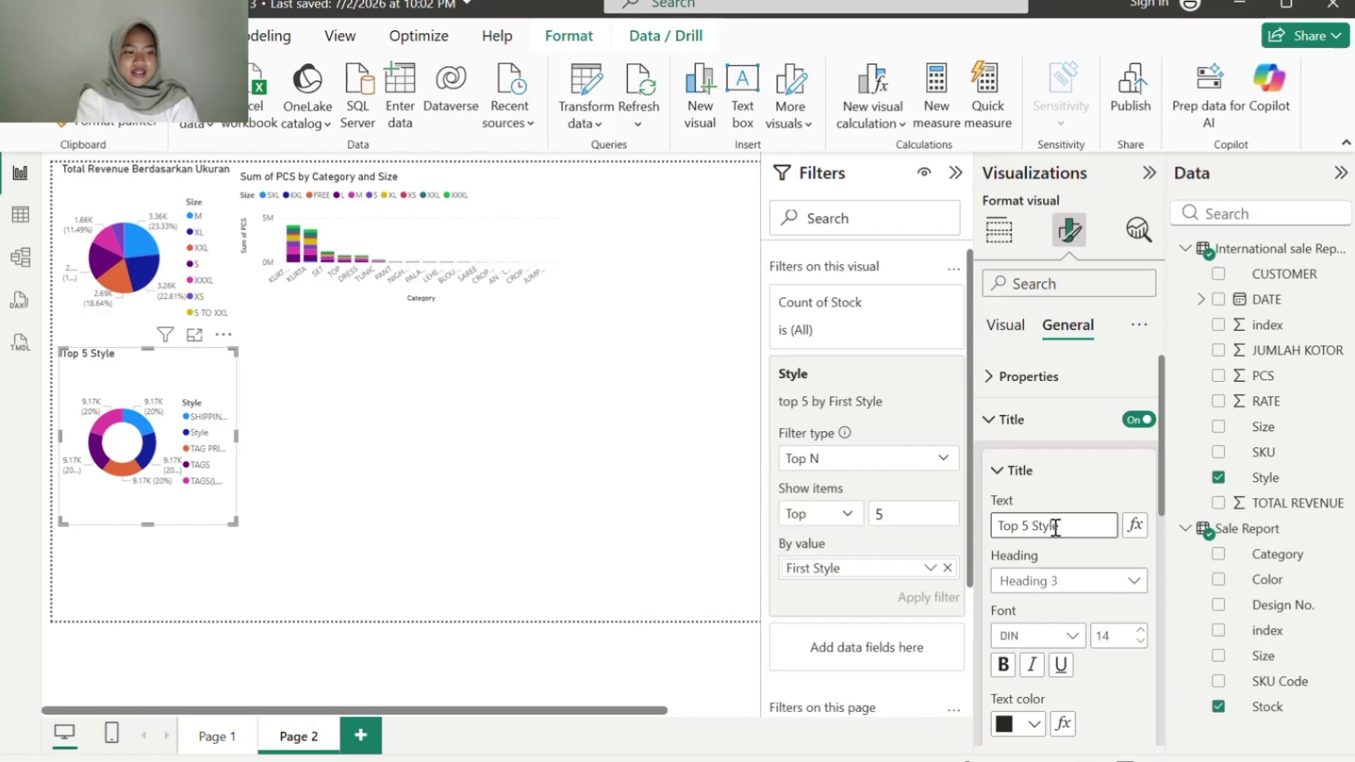
pyautogui.write(' Berd')
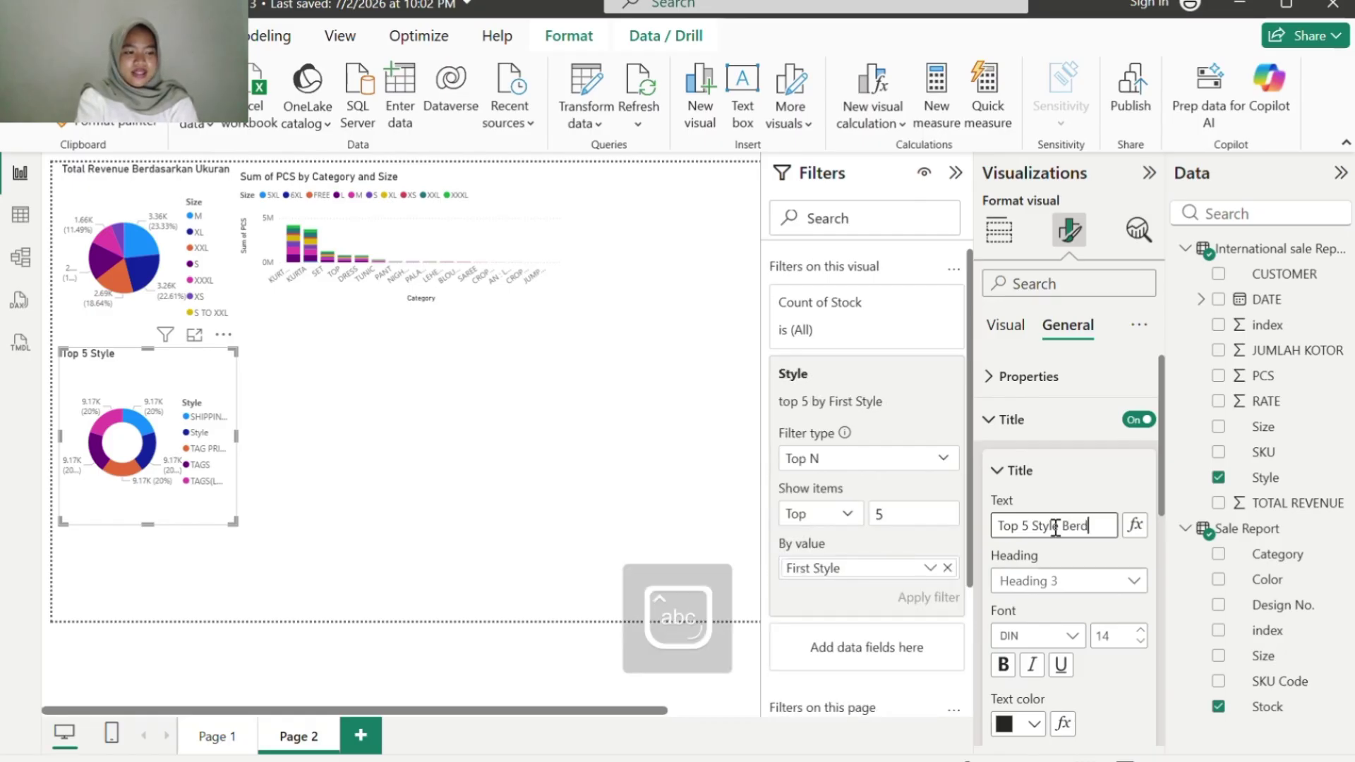
pyautogui.write('asar')
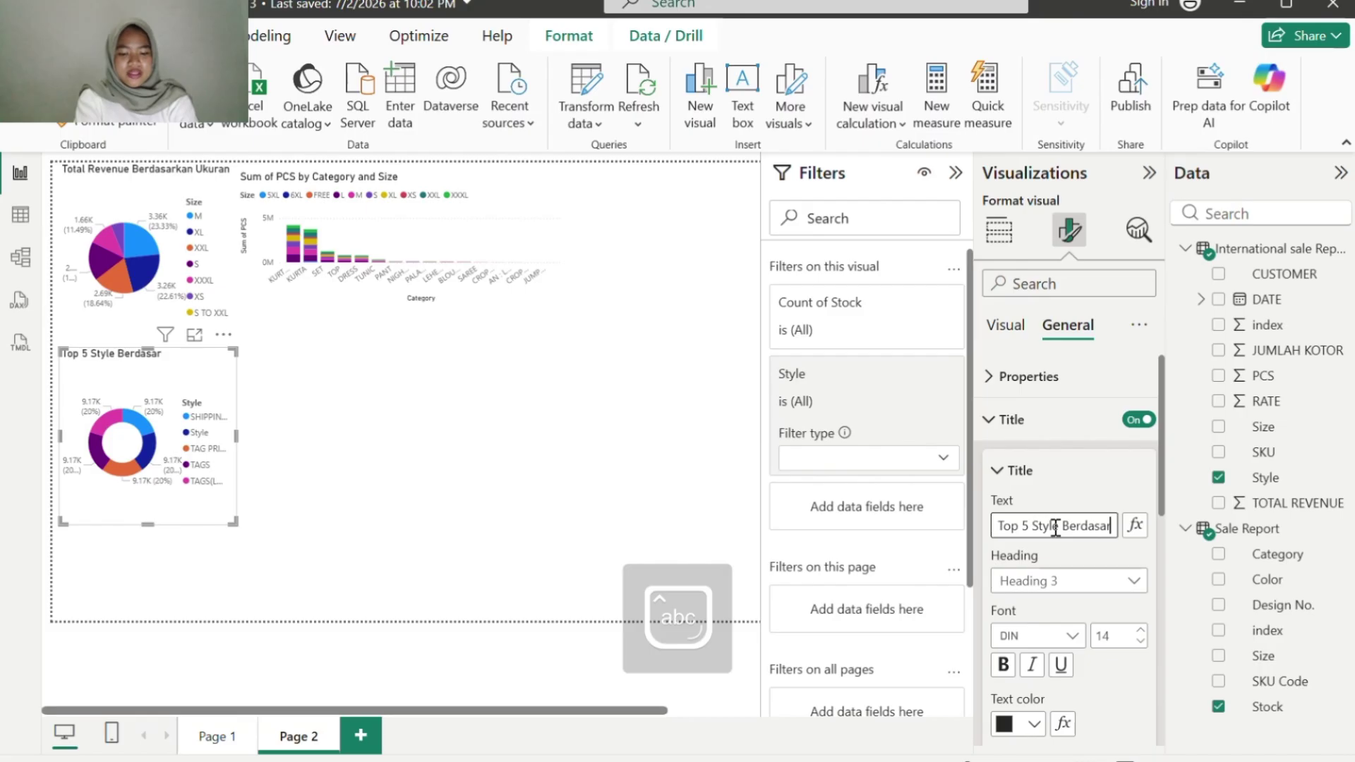
pyautogui.write('kan St')
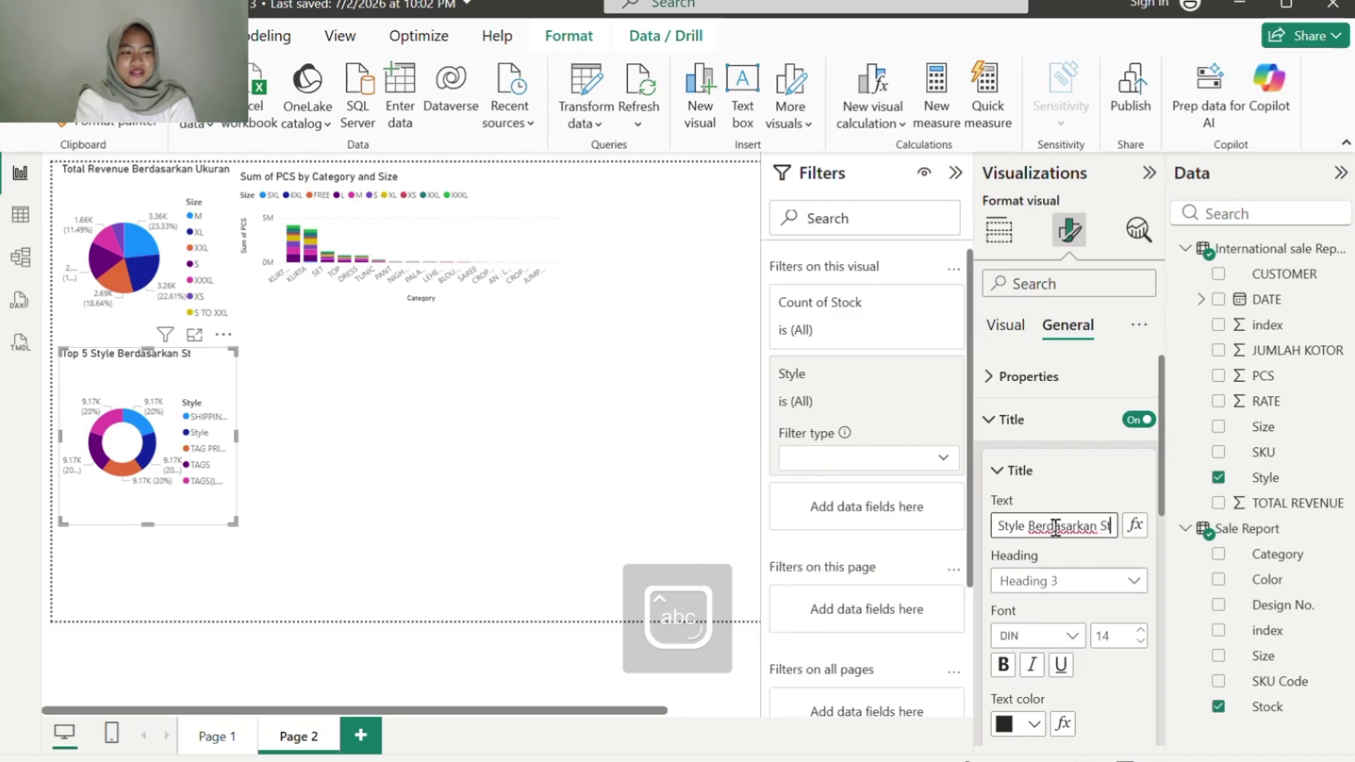
pyautogui.write('ok Terb')
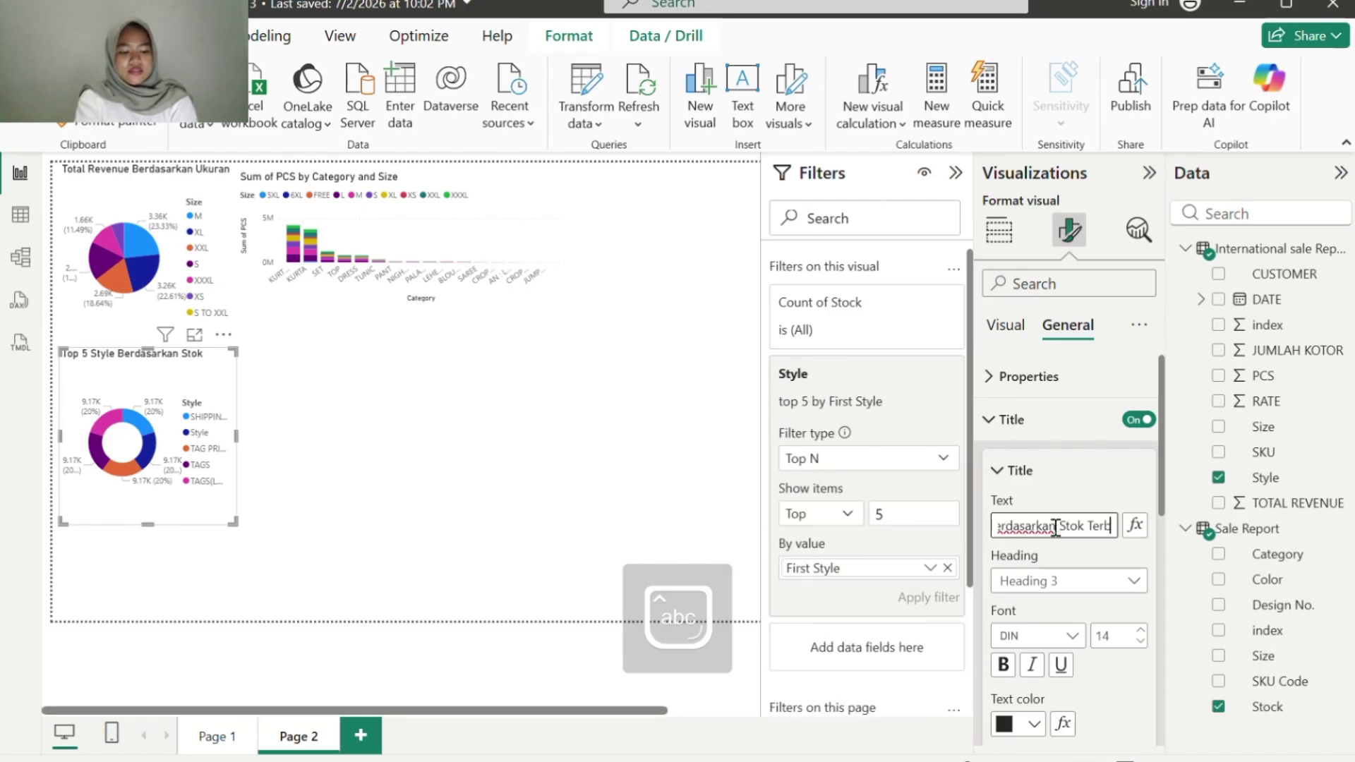
pyautogui.write('anyak')
# Step: Change the stacked column chart's title text to "Jumlah PCS Berdasarkan Kategori dan Ukuran"
pyautogui.click(536, 212)
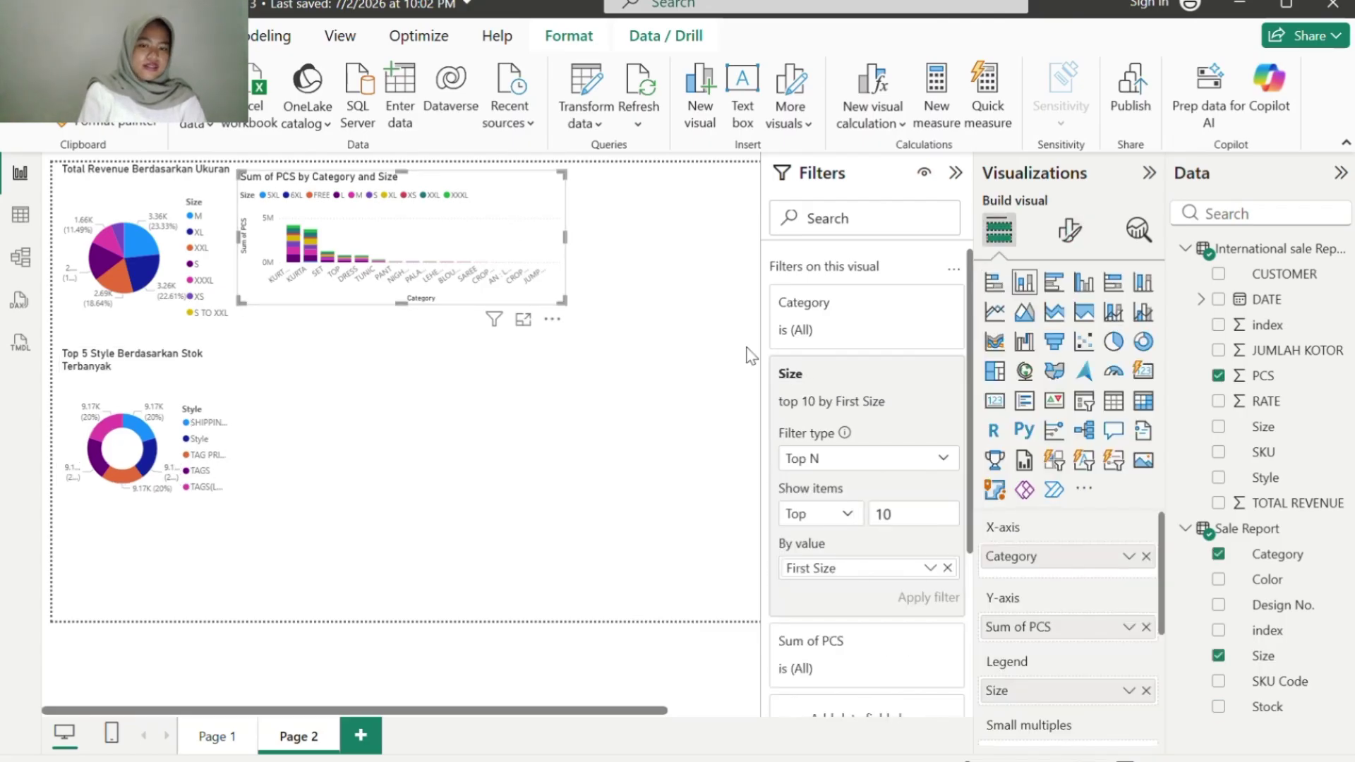
pyautogui.click(1070, 230)
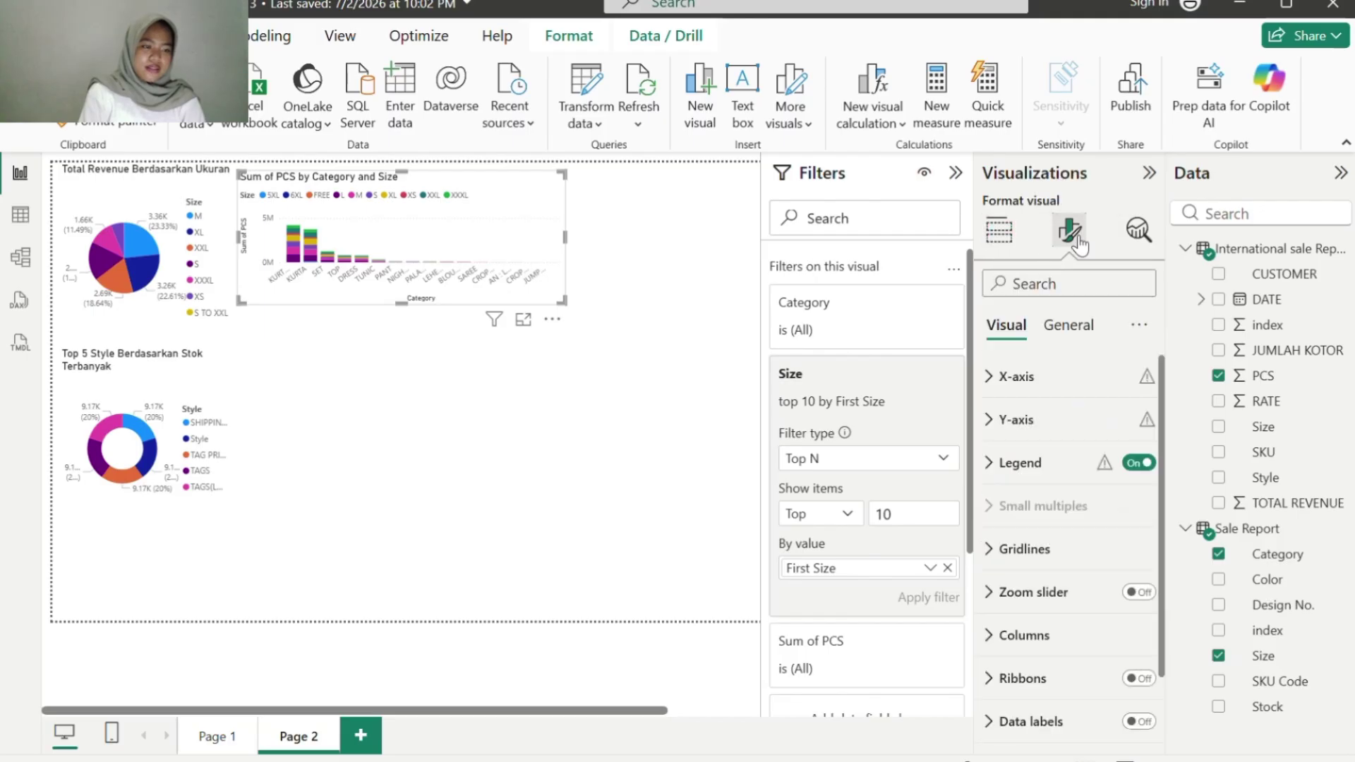
pyautogui.click(1068, 324)
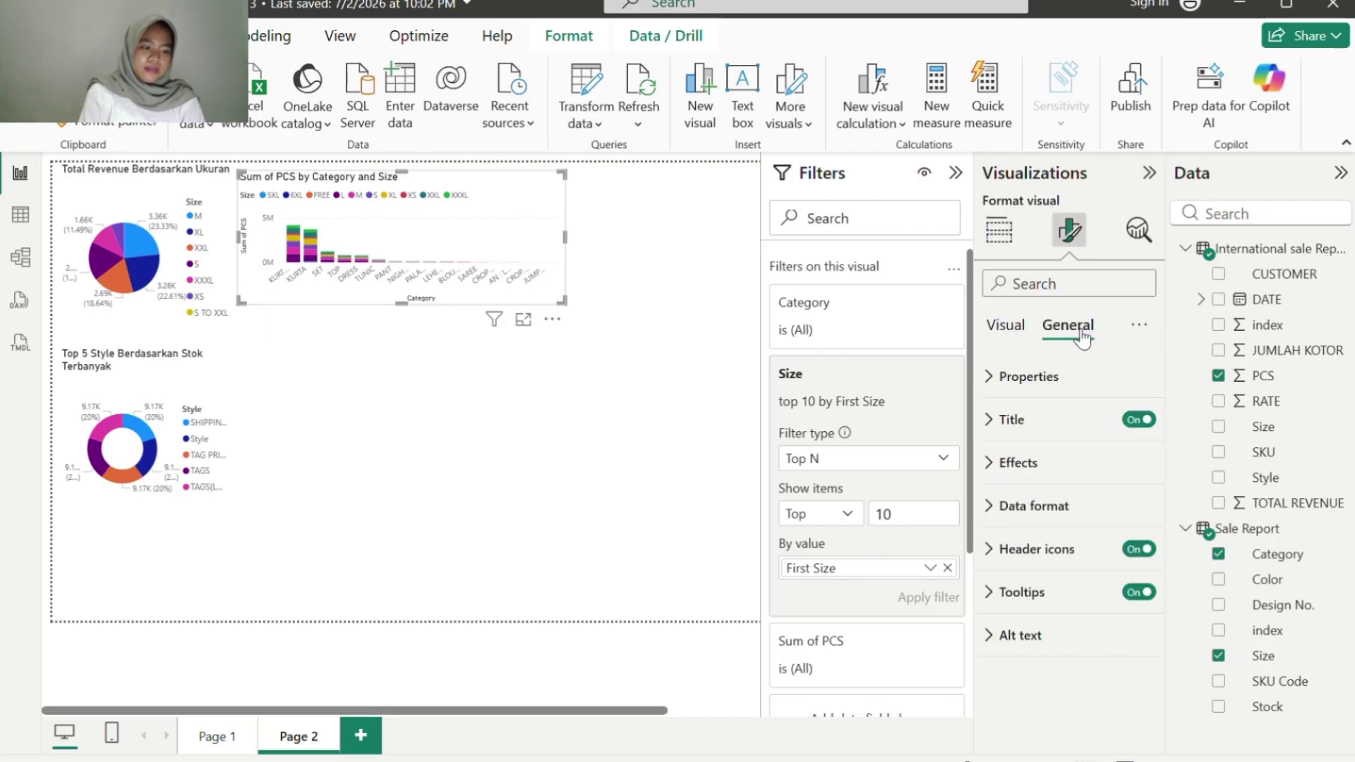
pyautogui.click(992, 441)
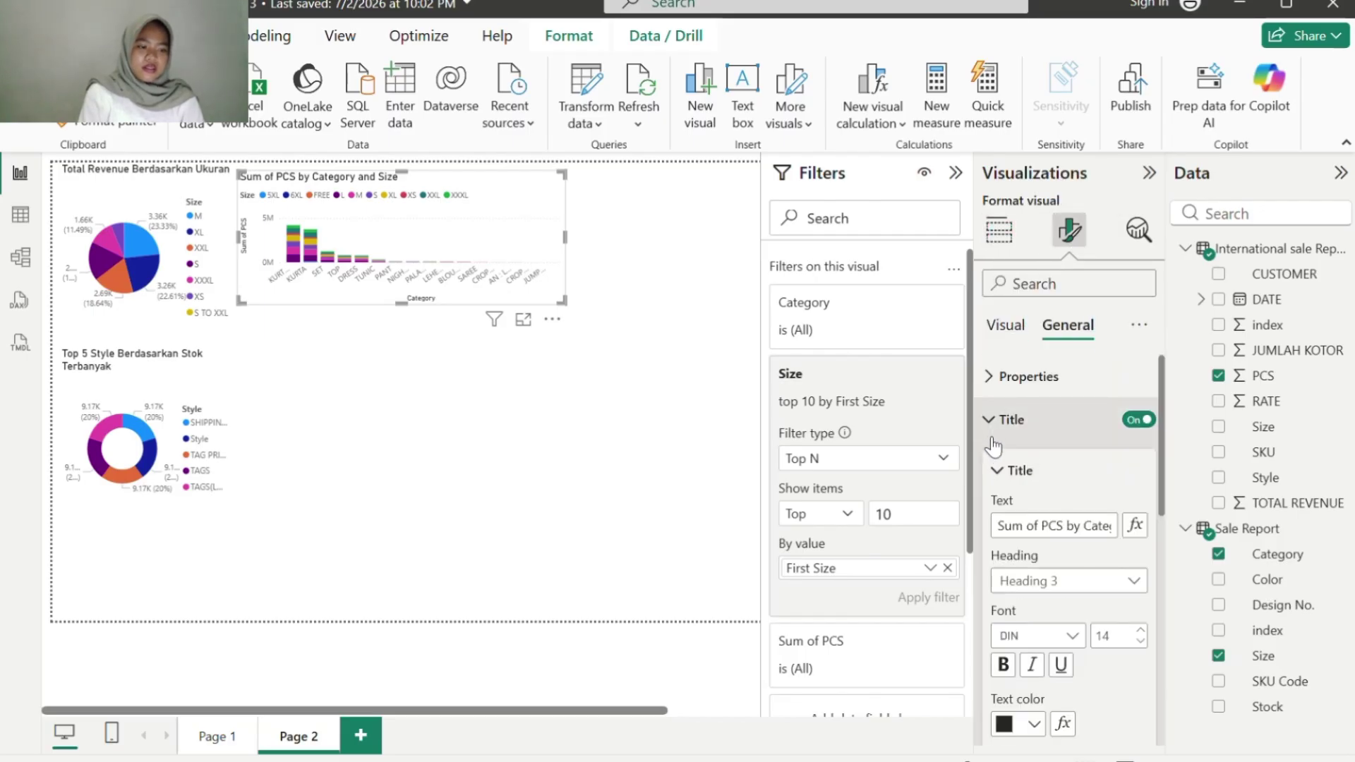
pyautogui.click(1027, 529)
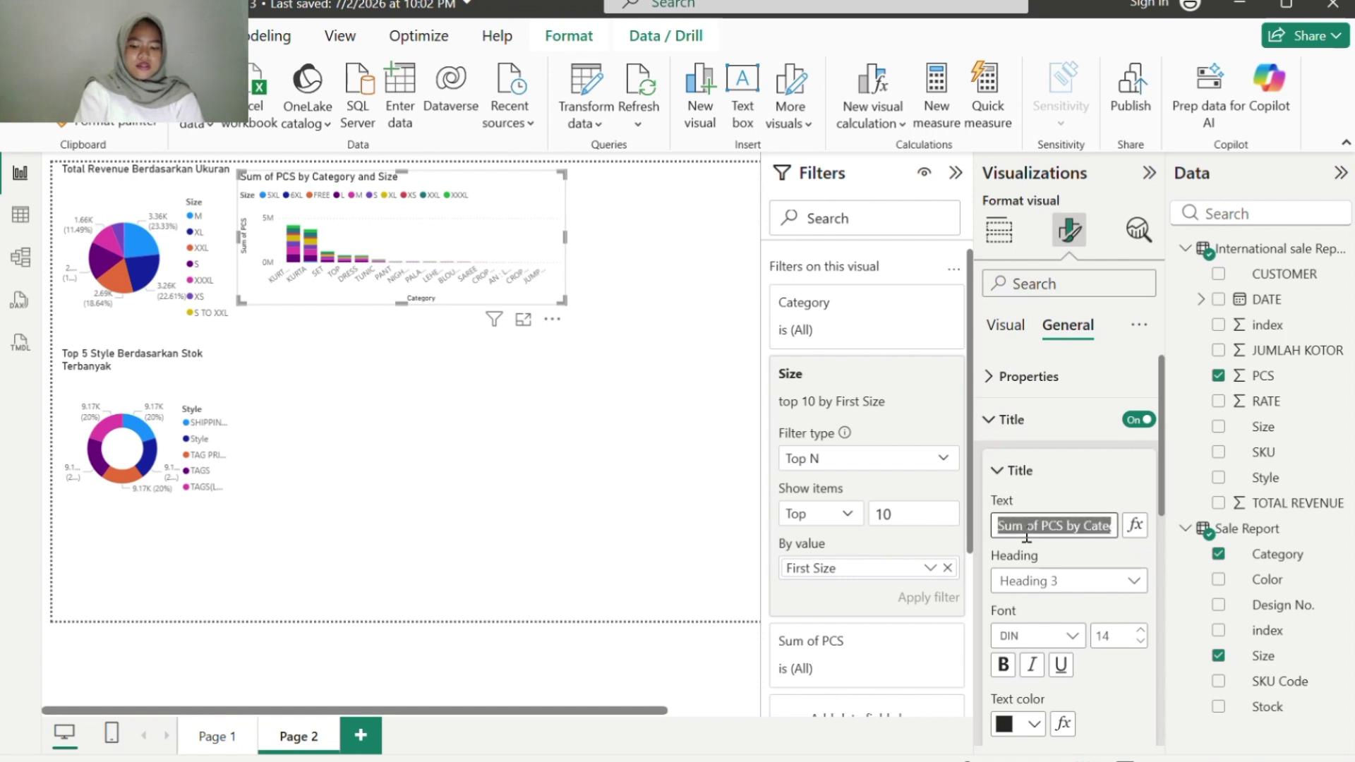
pyautogui.write('Jum')
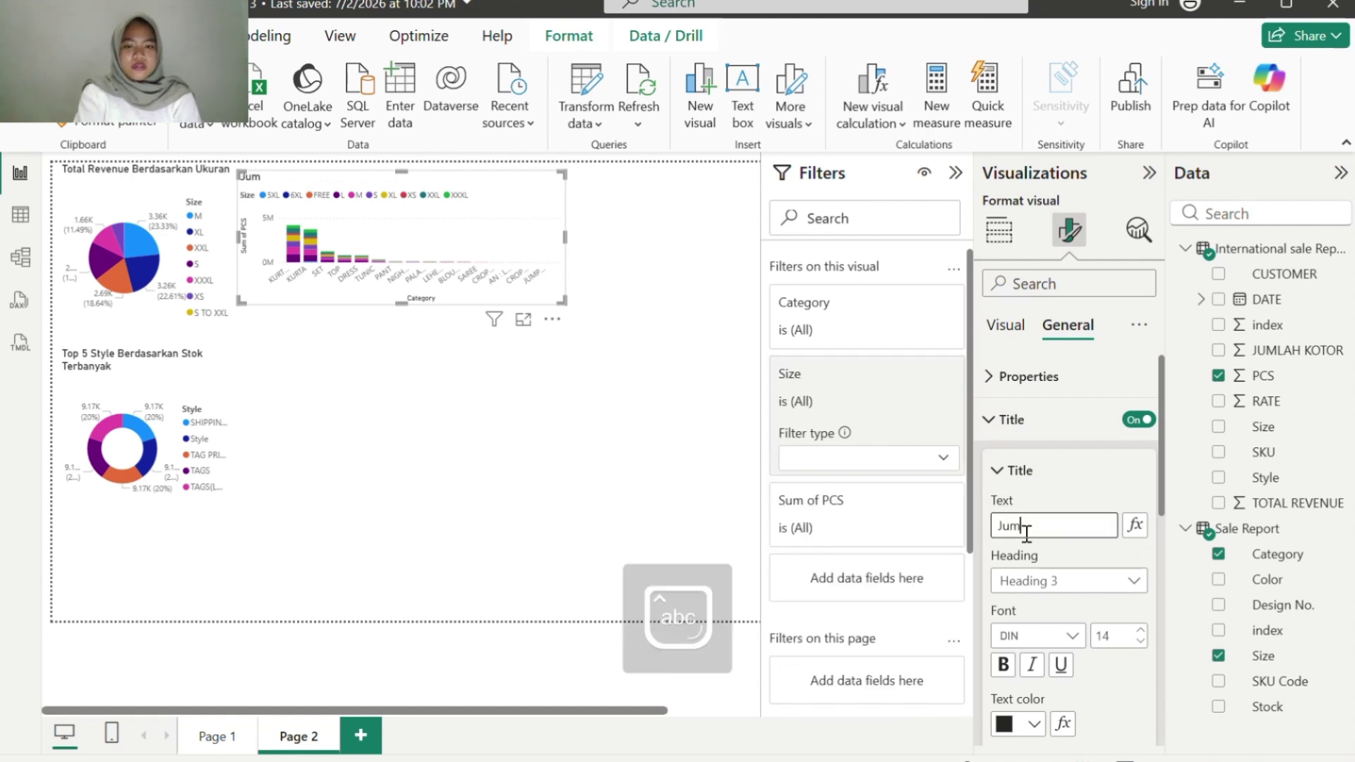
pyautogui.write('lah ')
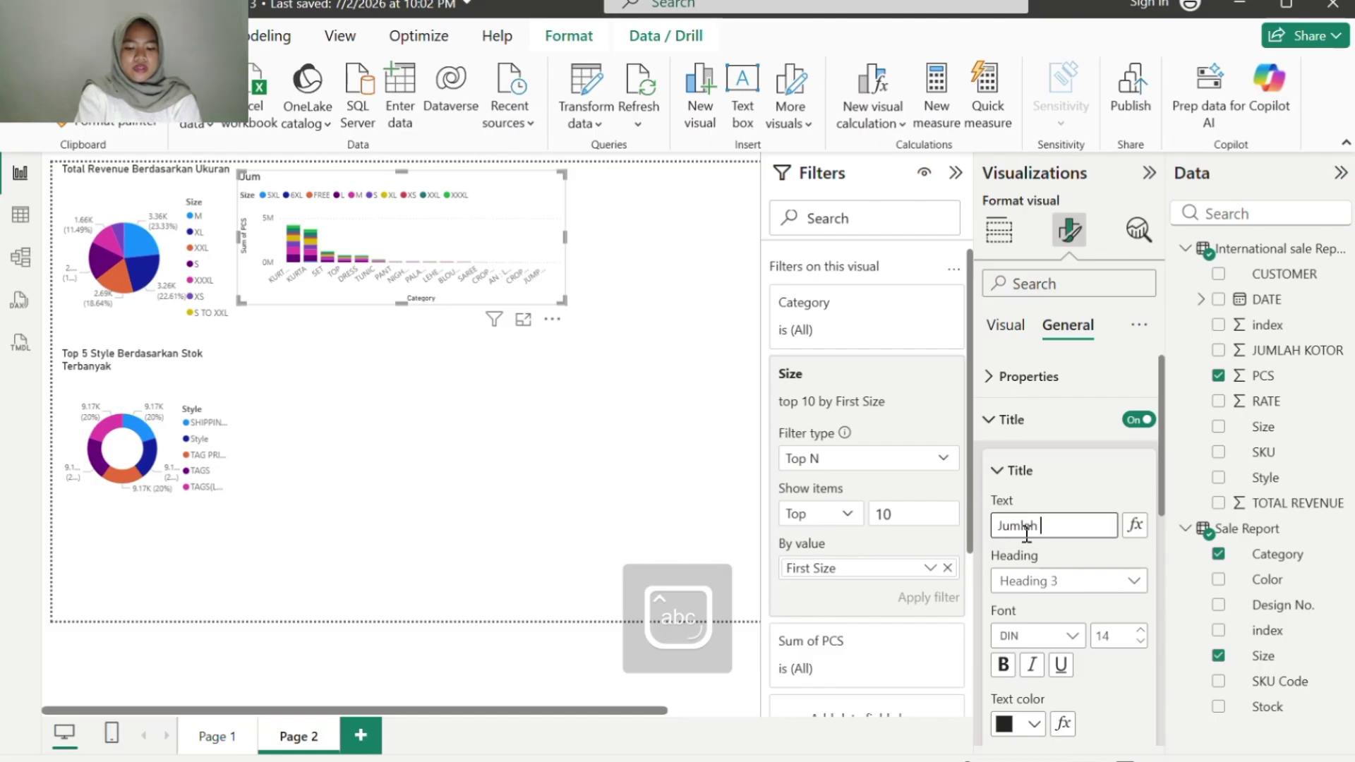
pyautogui.write('PCS B')
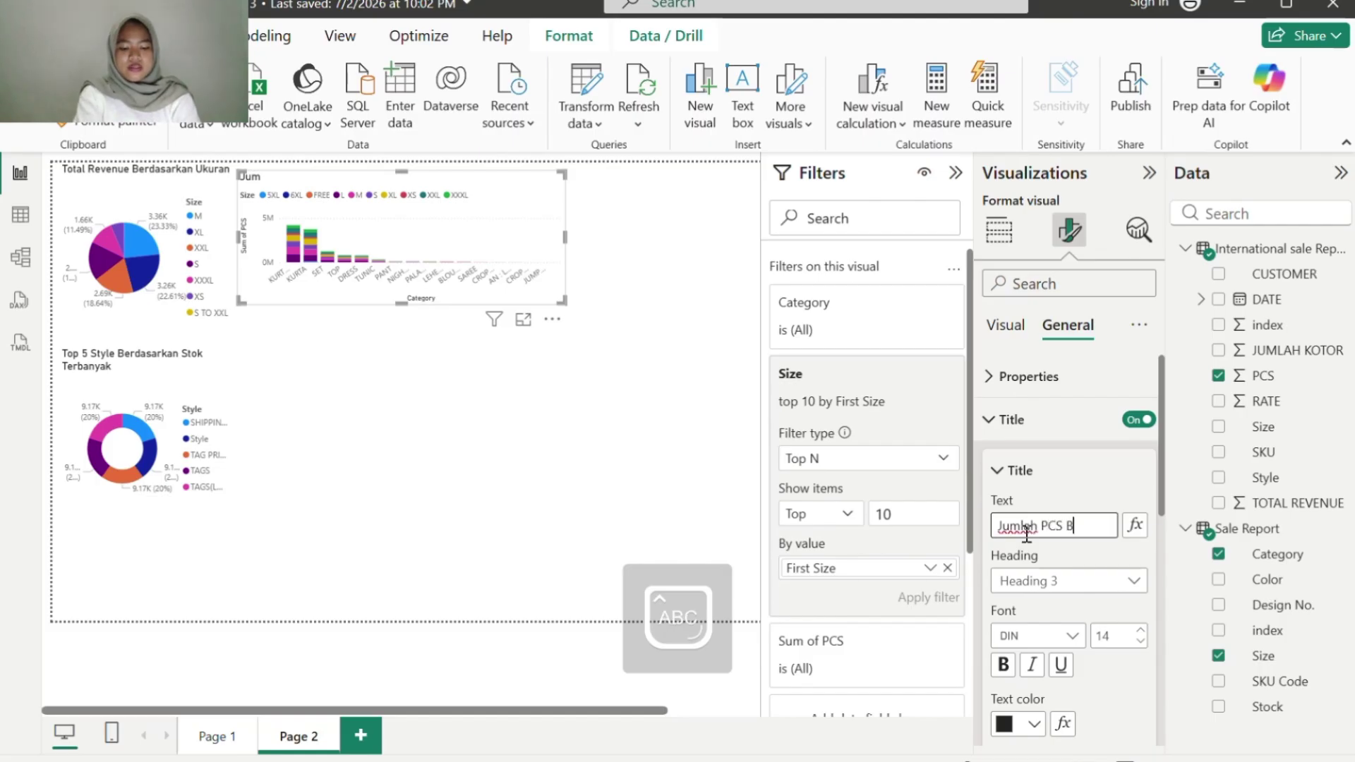
pyautogui.write('erdasar')
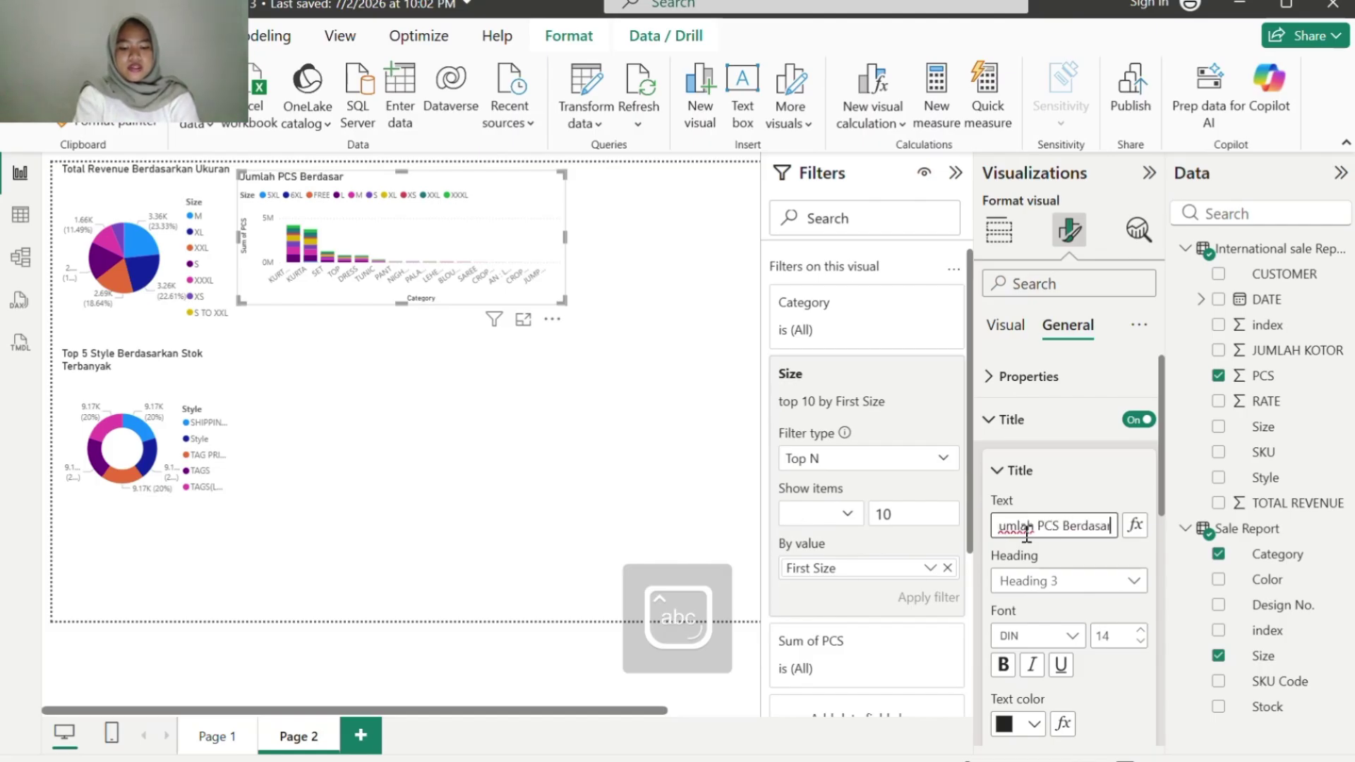
pyautogui.write('kan')
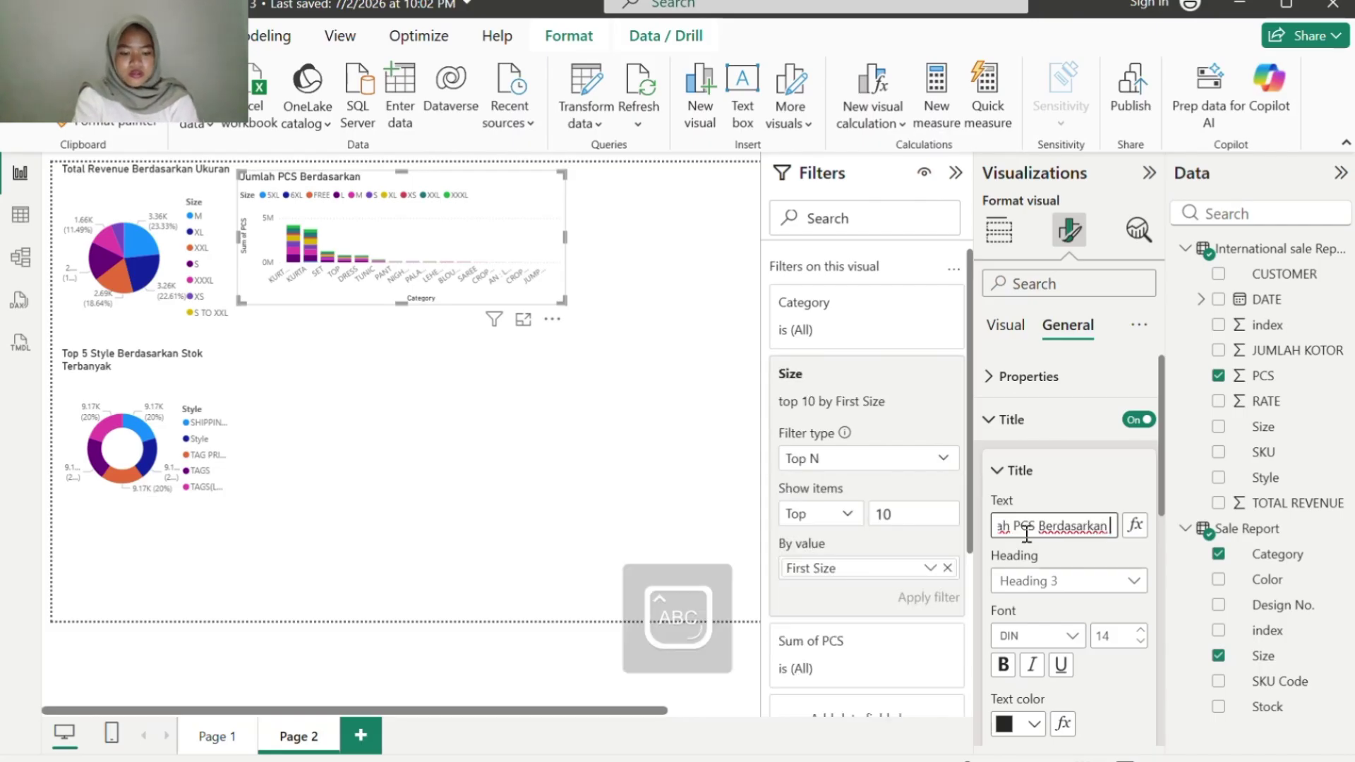
pyautogui.write(' Kategor')
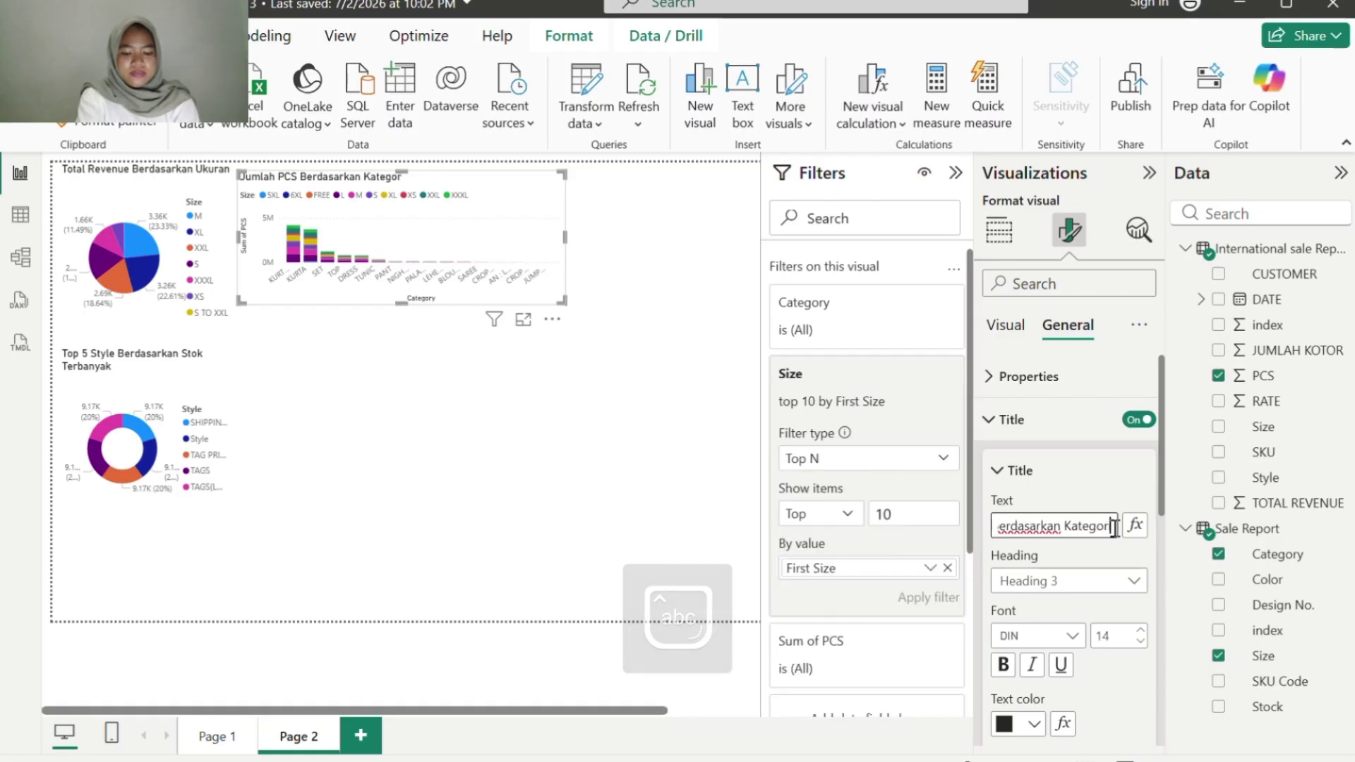
pyautogui.write('i dan Uk')
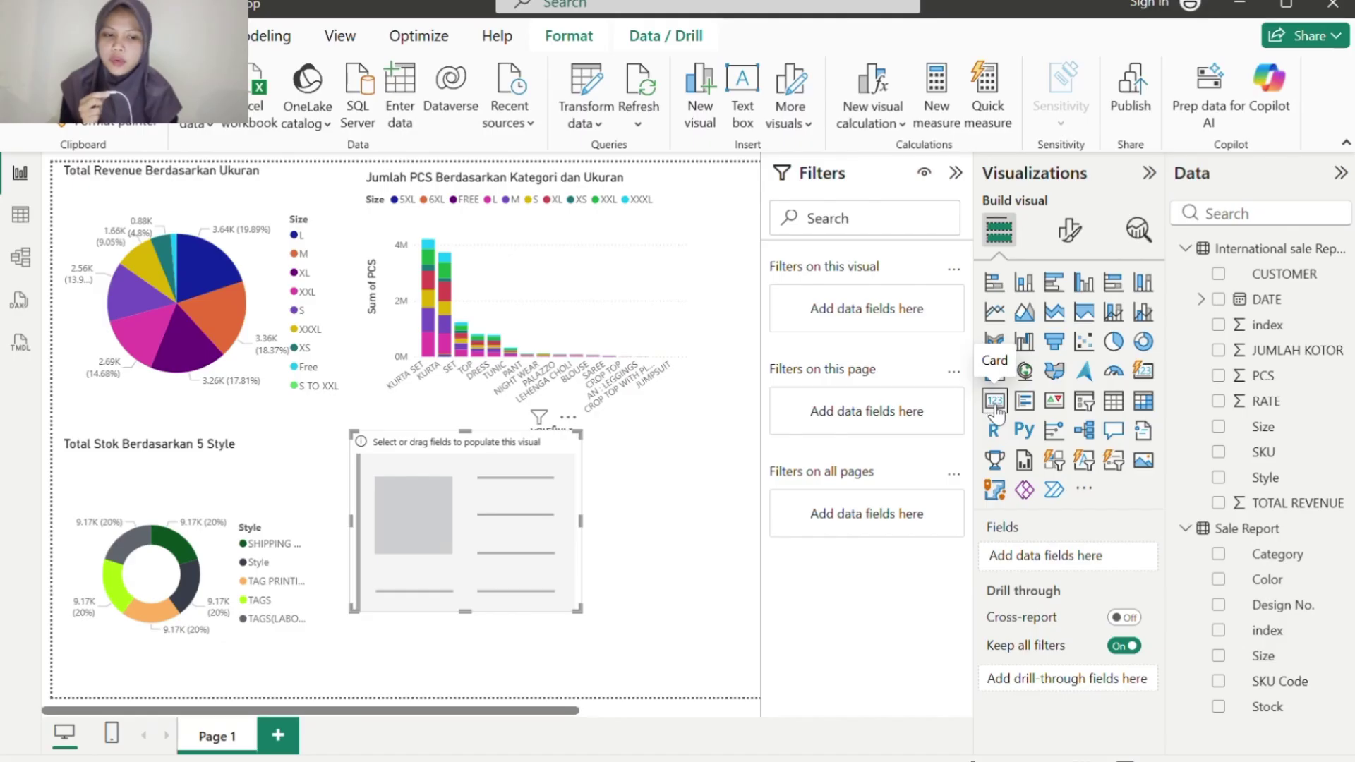
# Step: Fill the new card with the sum of TOTAL REVENUE and turn on its title with the text "total revenue"
pyautogui.click(1219, 503)
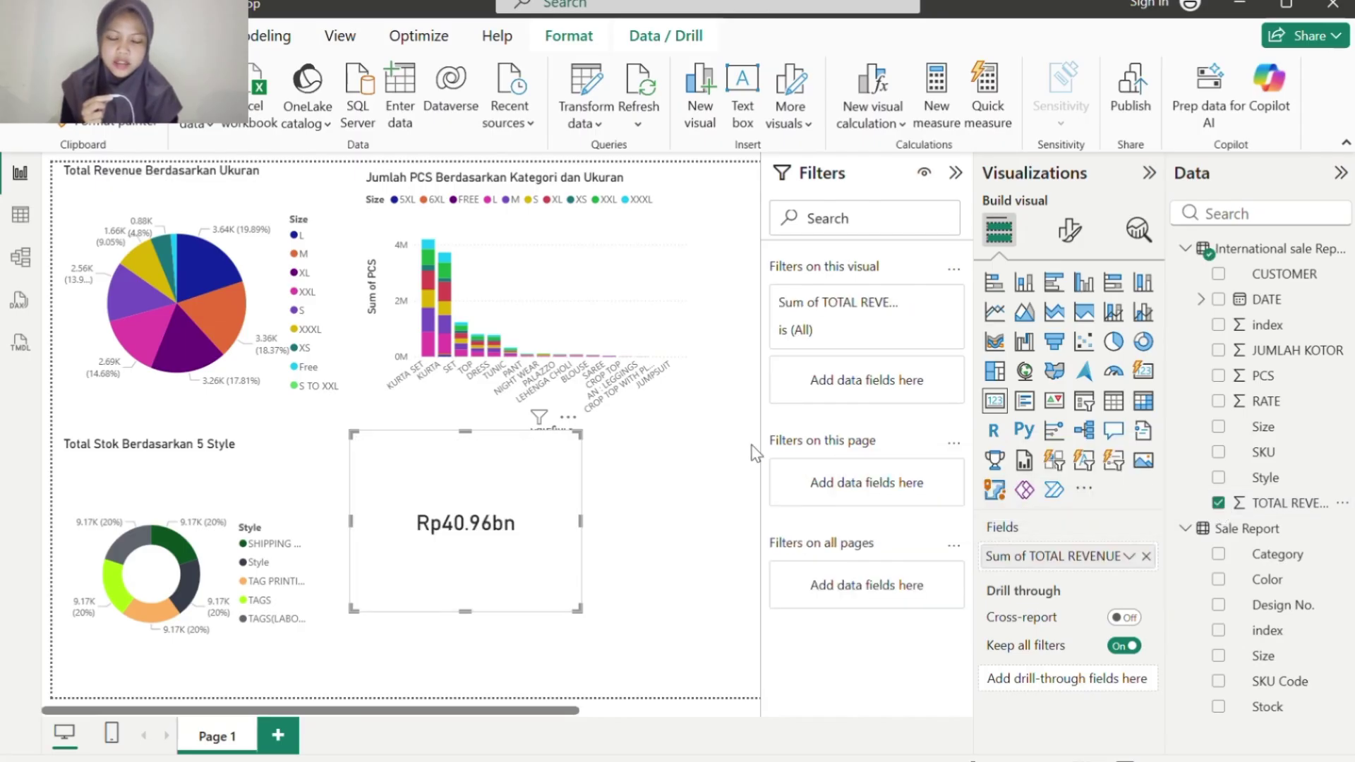
pyautogui.click(1066, 243)
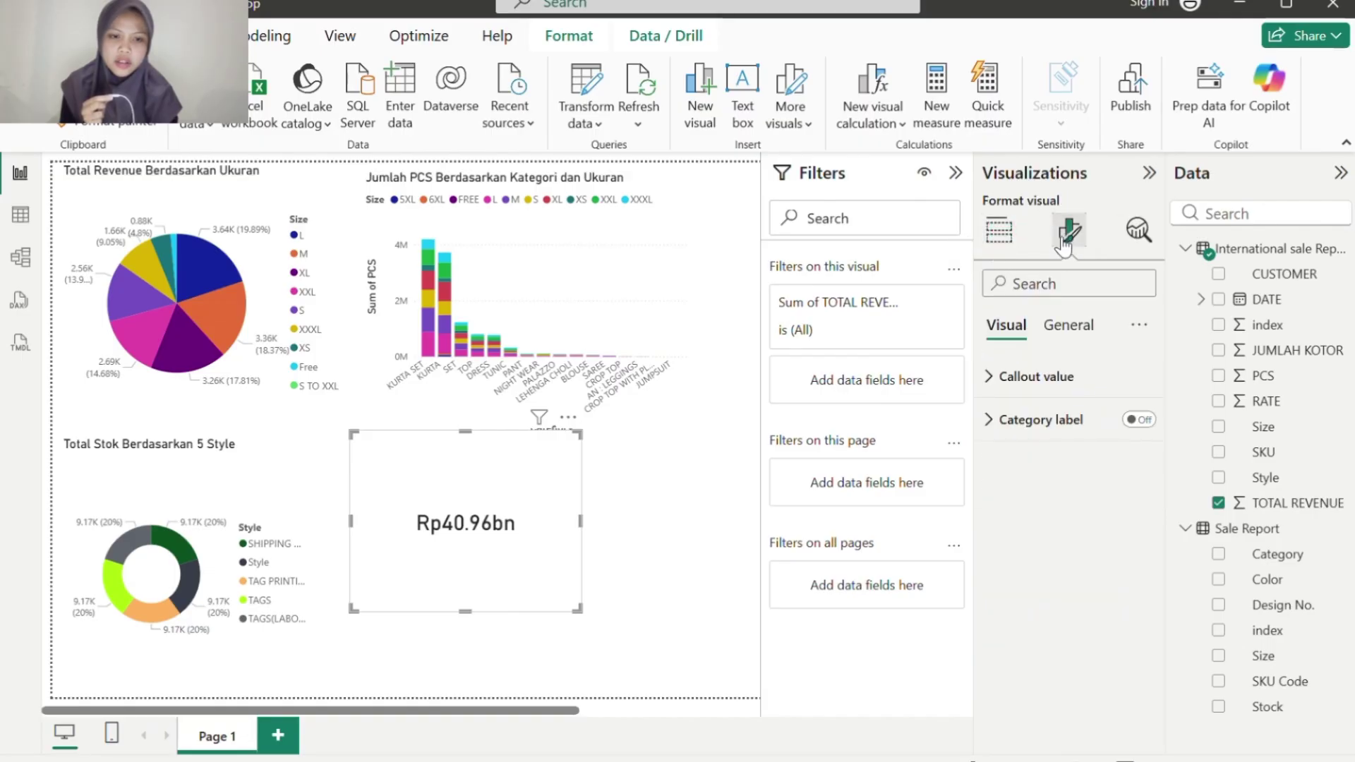
pyautogui.click(1066, 332)
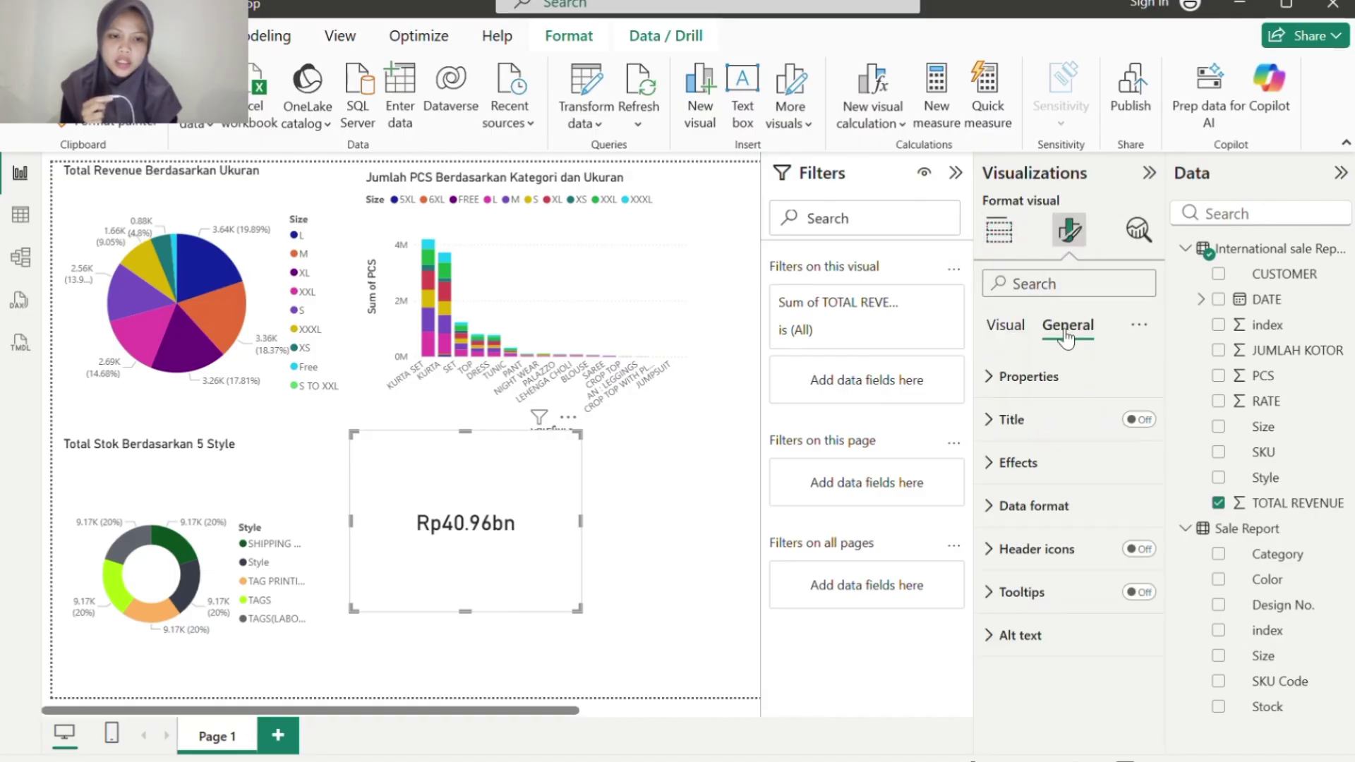
pyautogui.click(1025, 421)
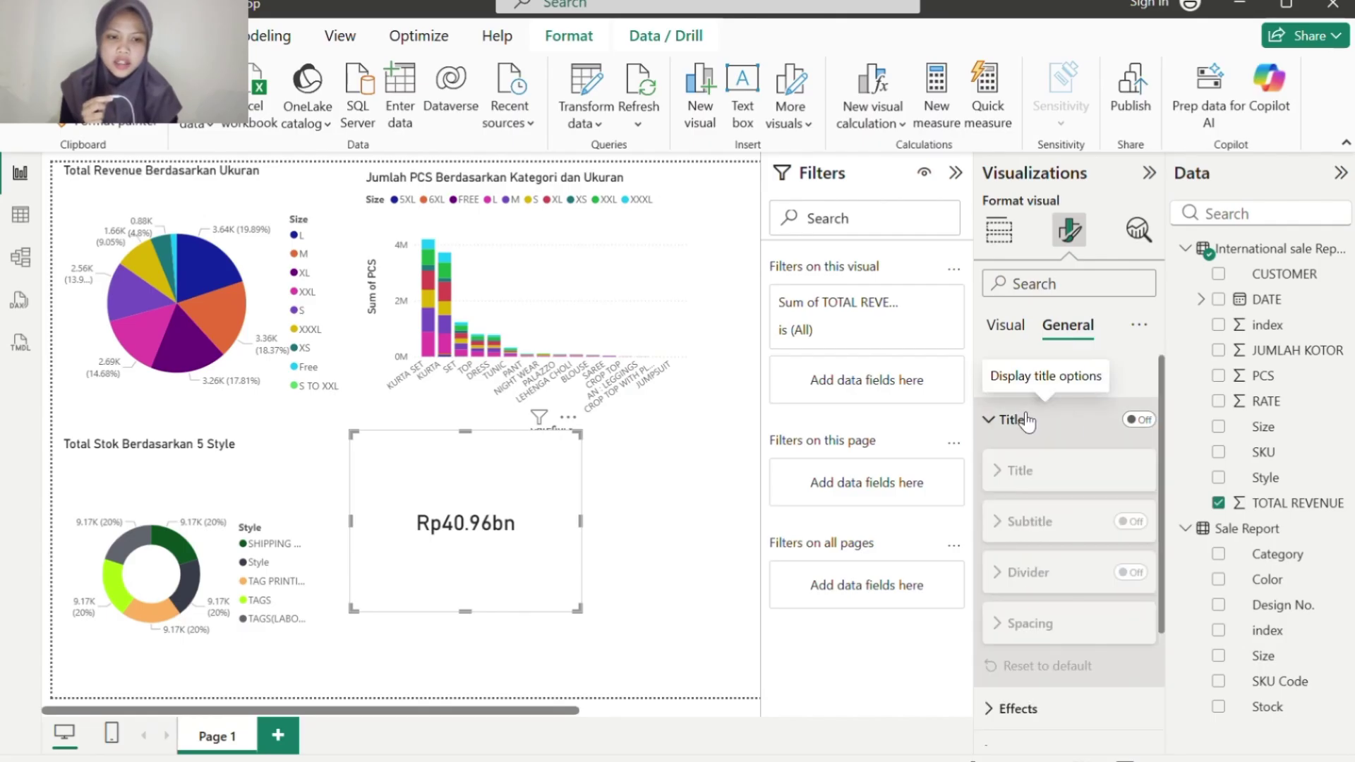
pyautogui.click(1134, 422)
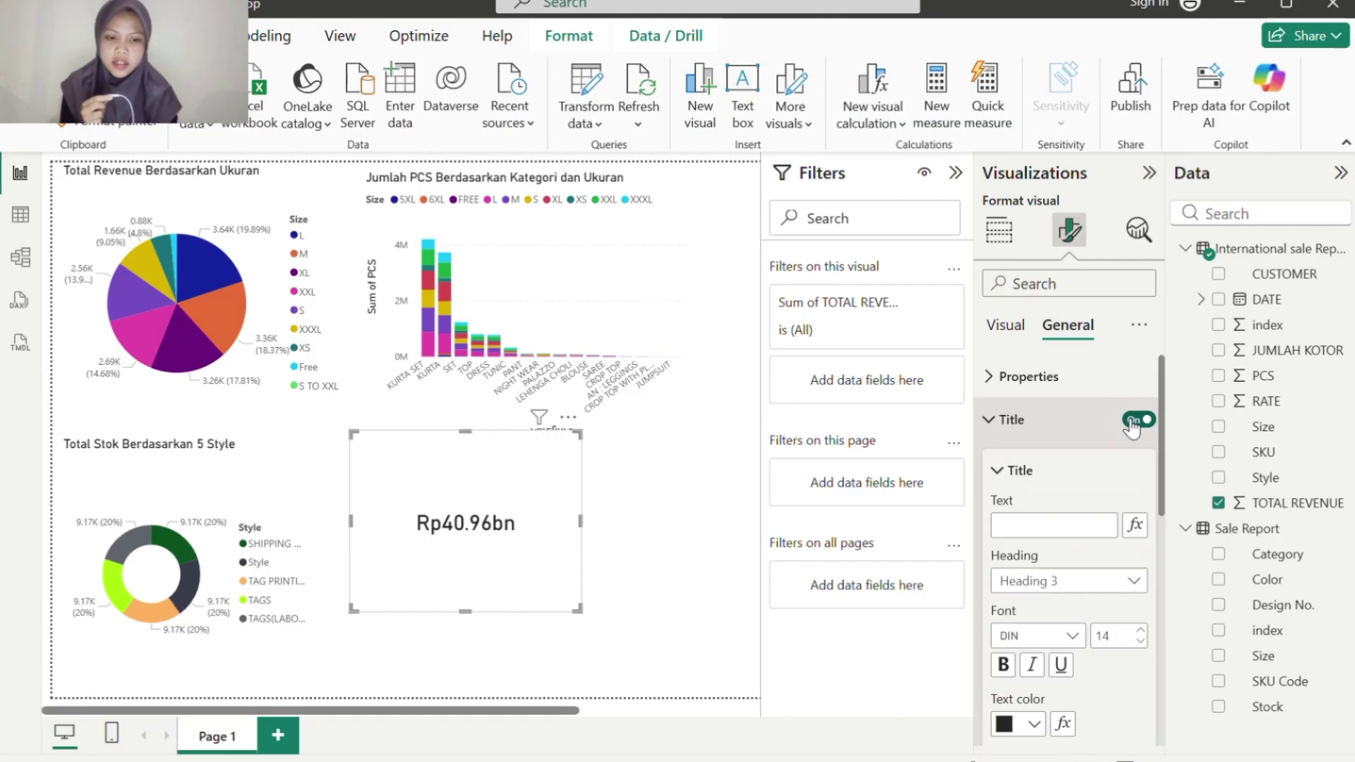
pyautogui.click(1021, 523)
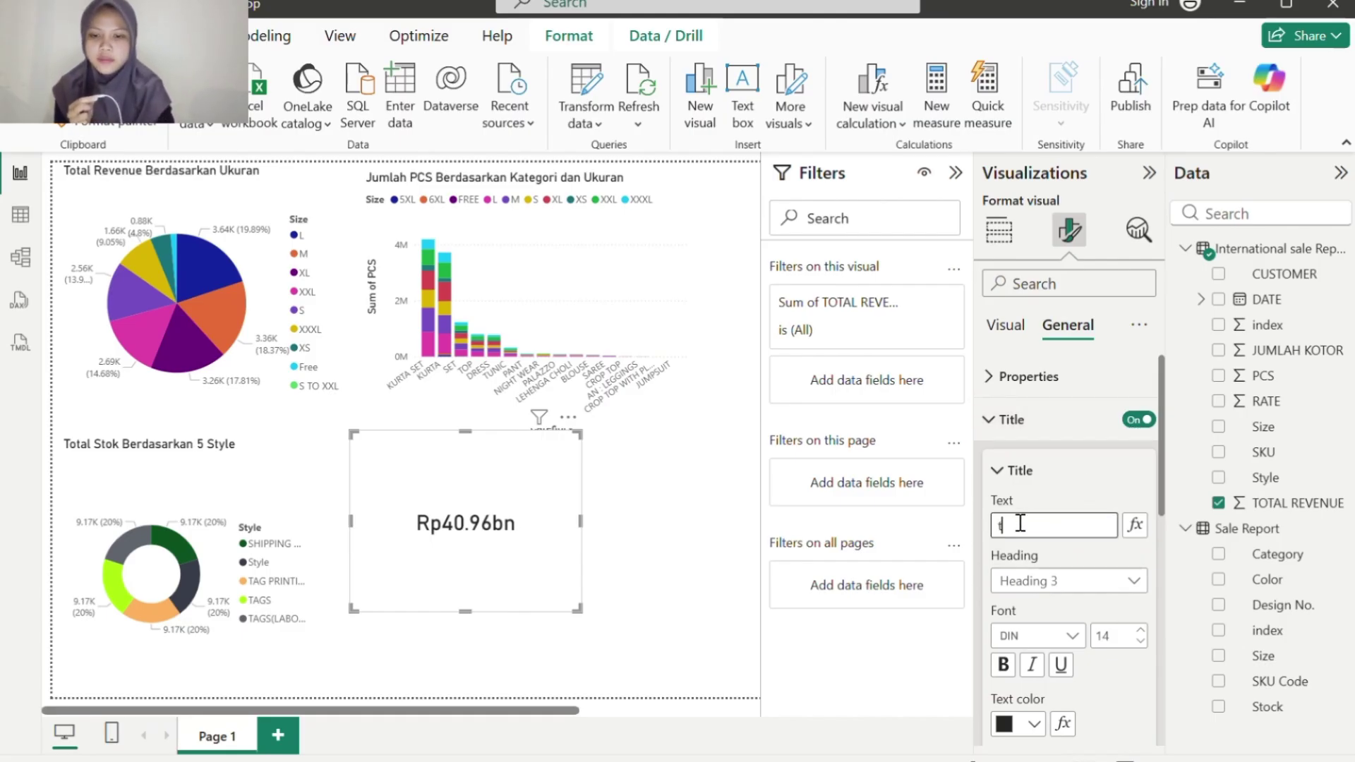
pyautogui.write('tot')
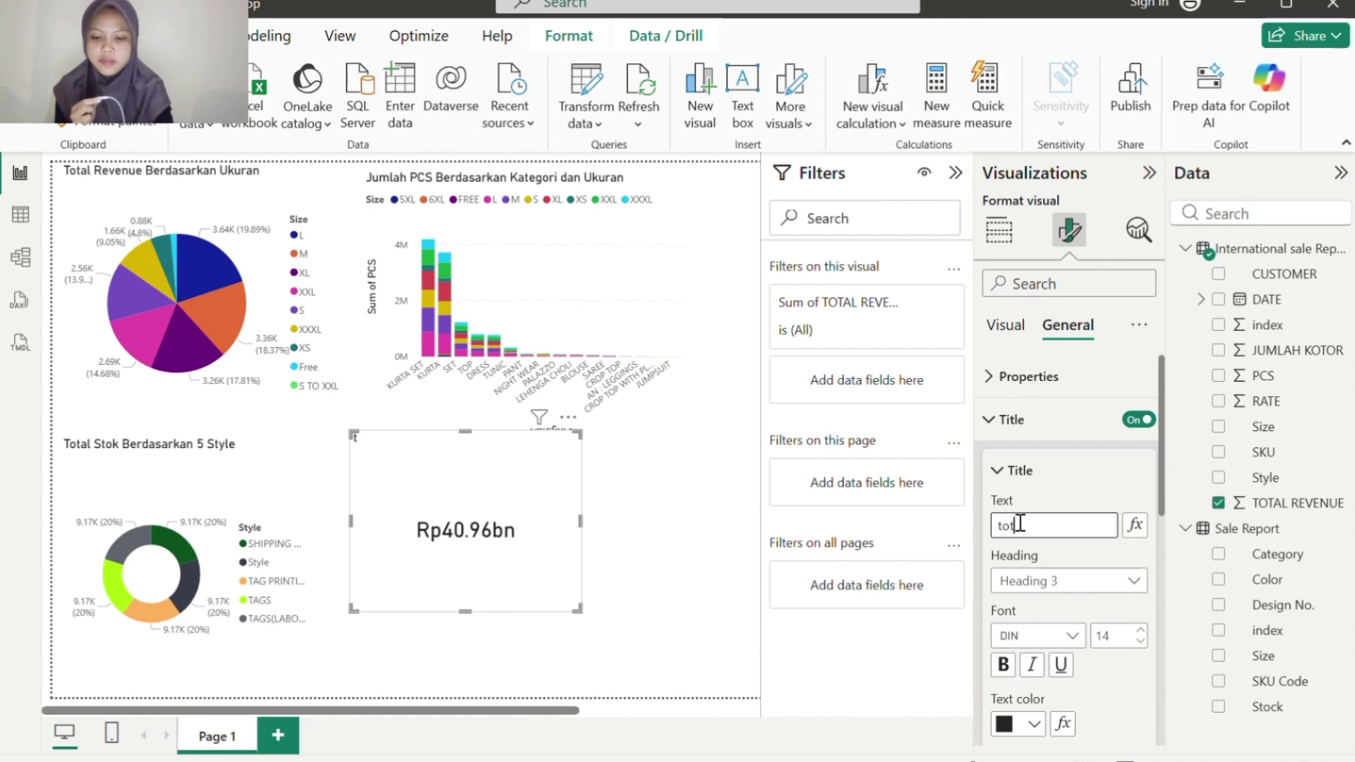
pyautogui.write('al reve')
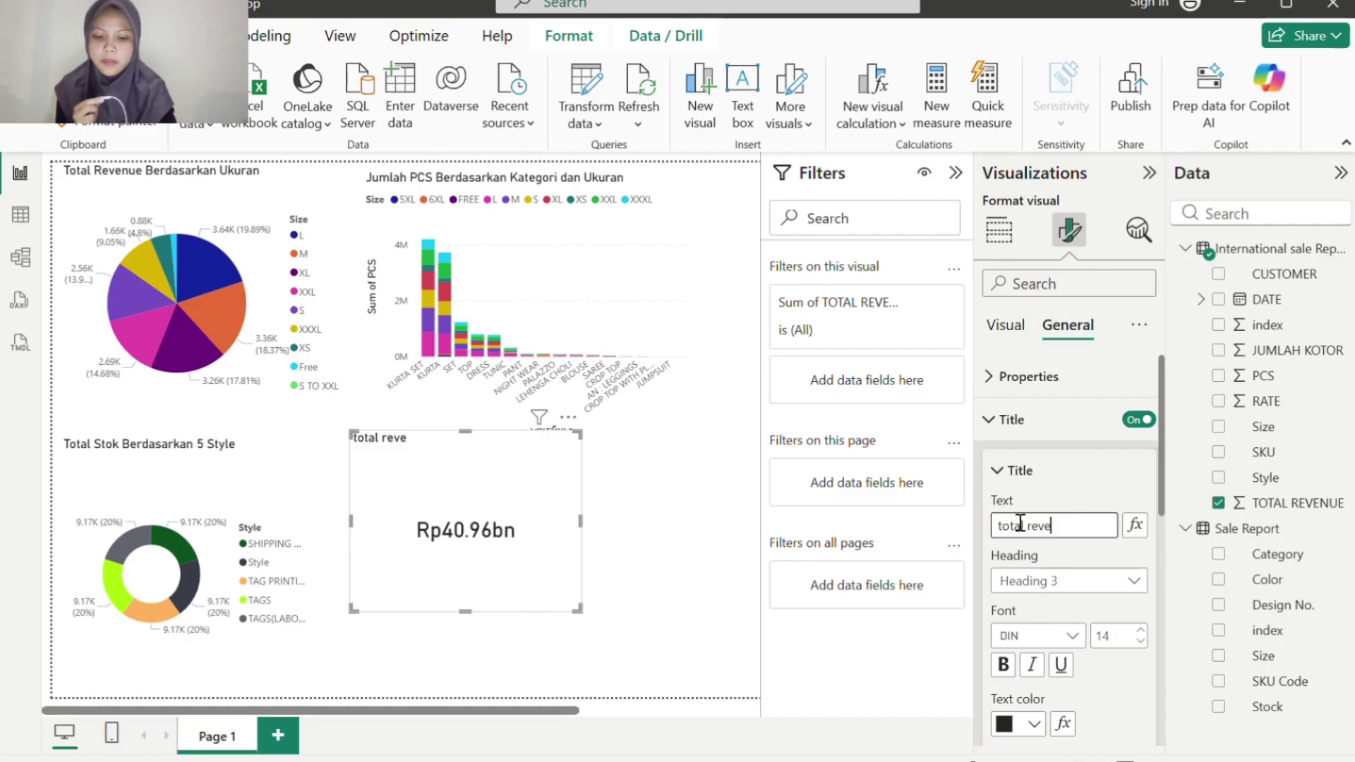
pyautogui.write('nue')
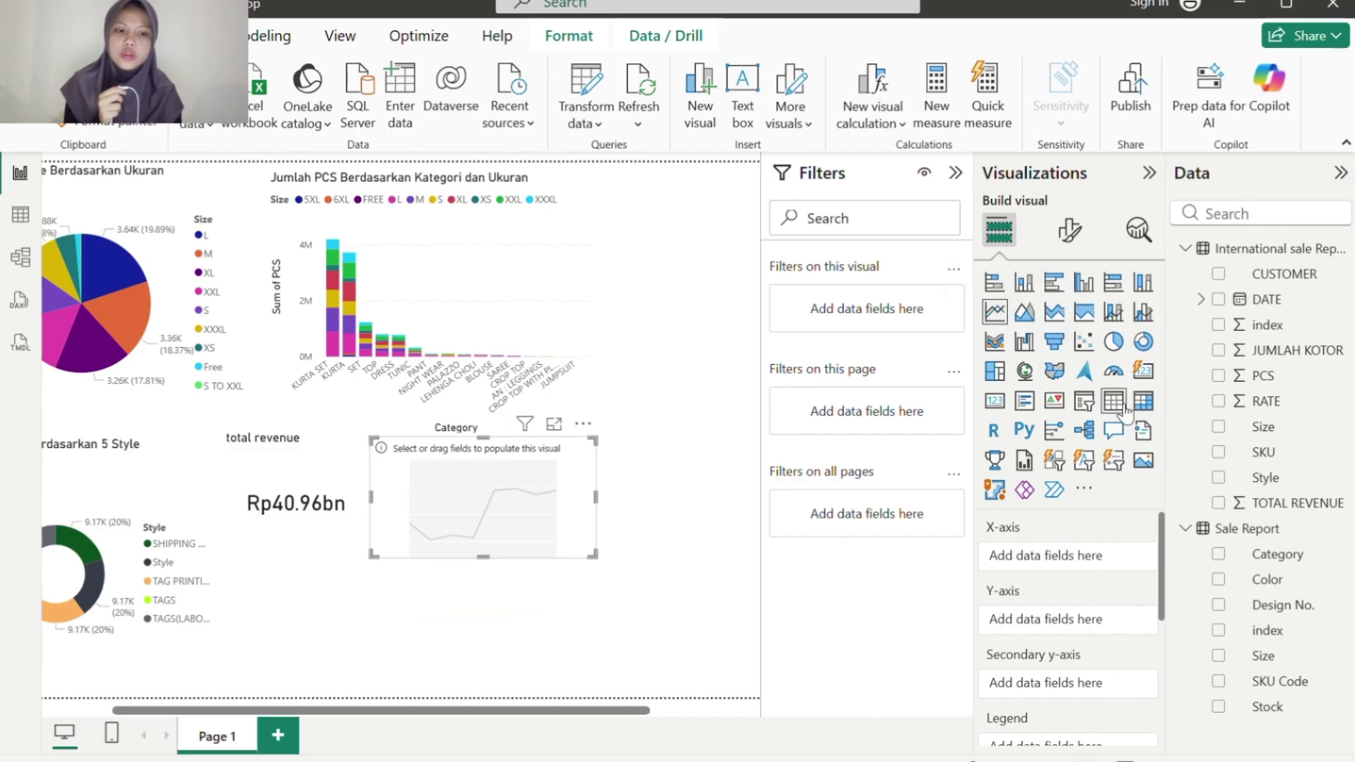
# Step: Plot TOTAL REVENUE by DATE in the new line chart, keeping only the Month level of the date hierarchy
pyautogui.click(1219, 504)
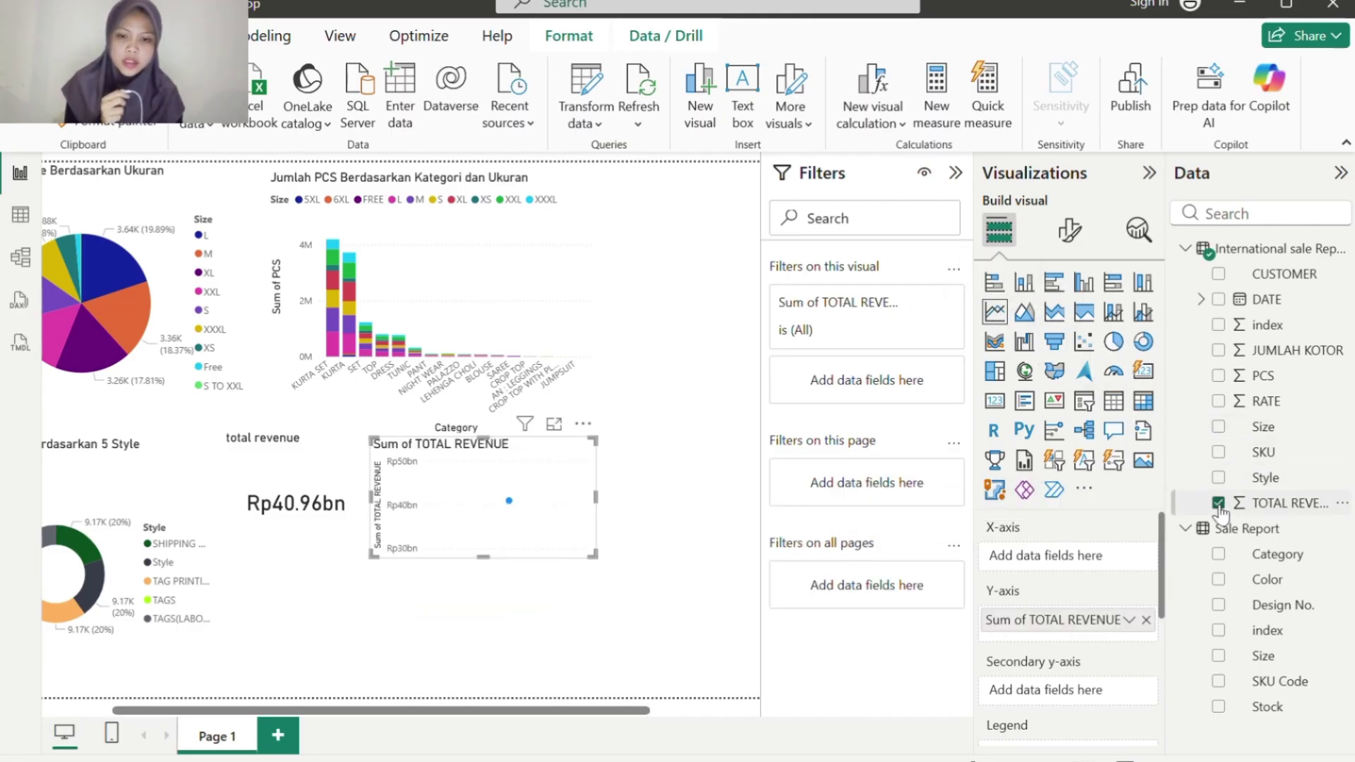
pyautogui.click(1219, 300)
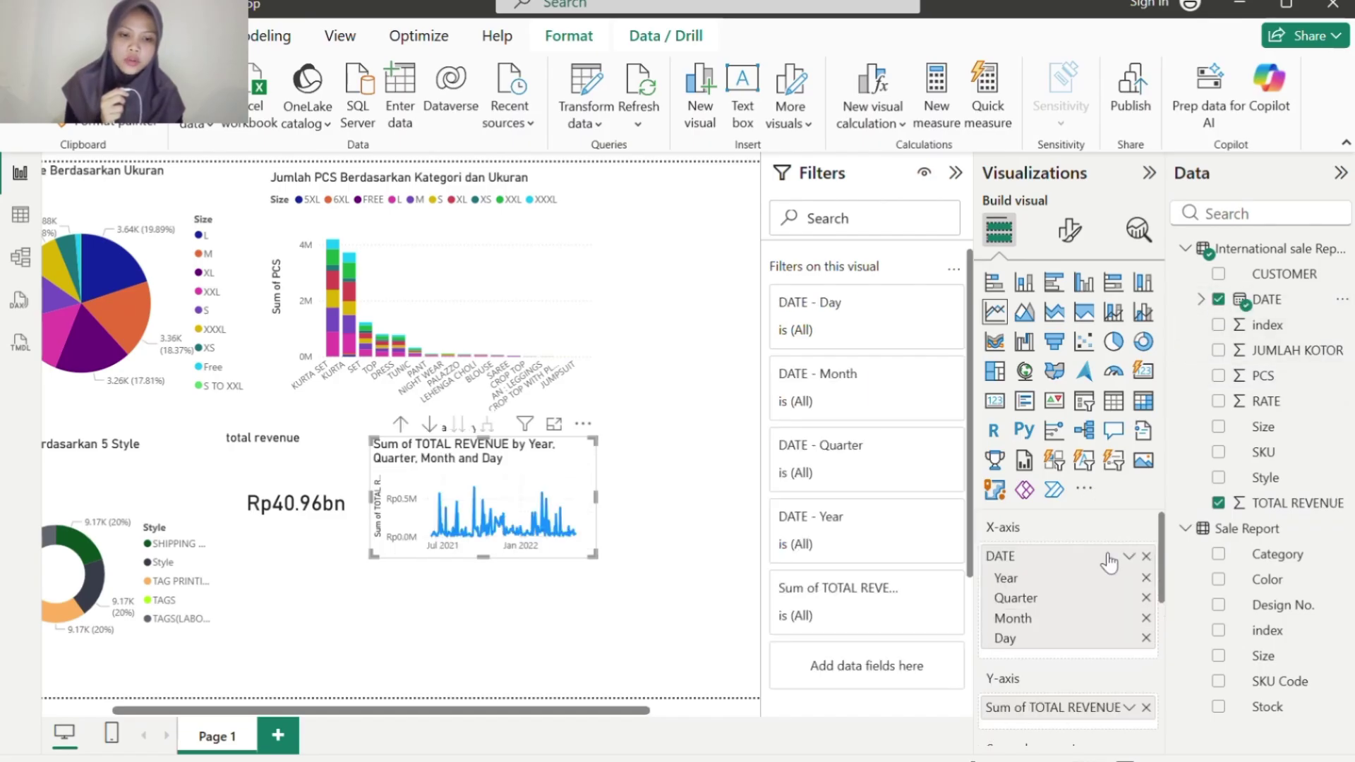
pyautogui.click(1145, 579)
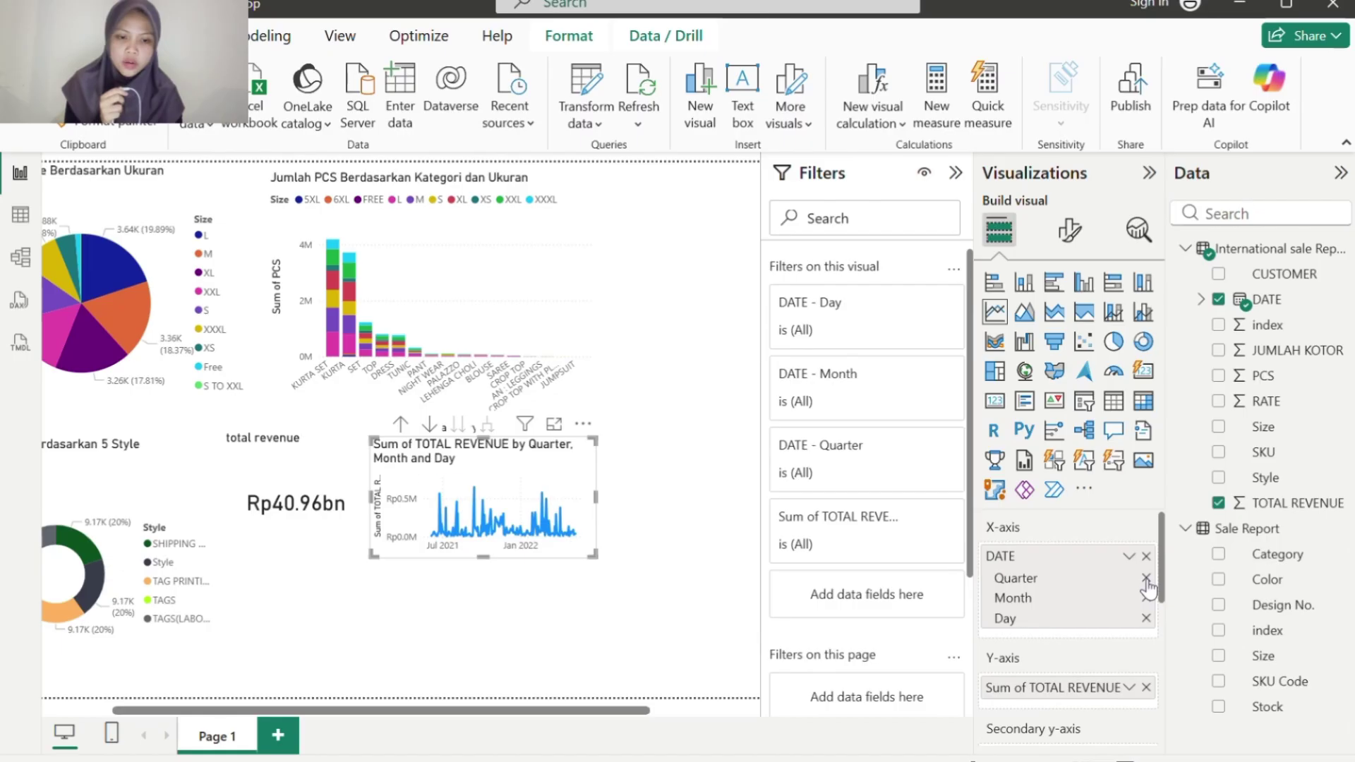
pyautogui.click(1145, 578)
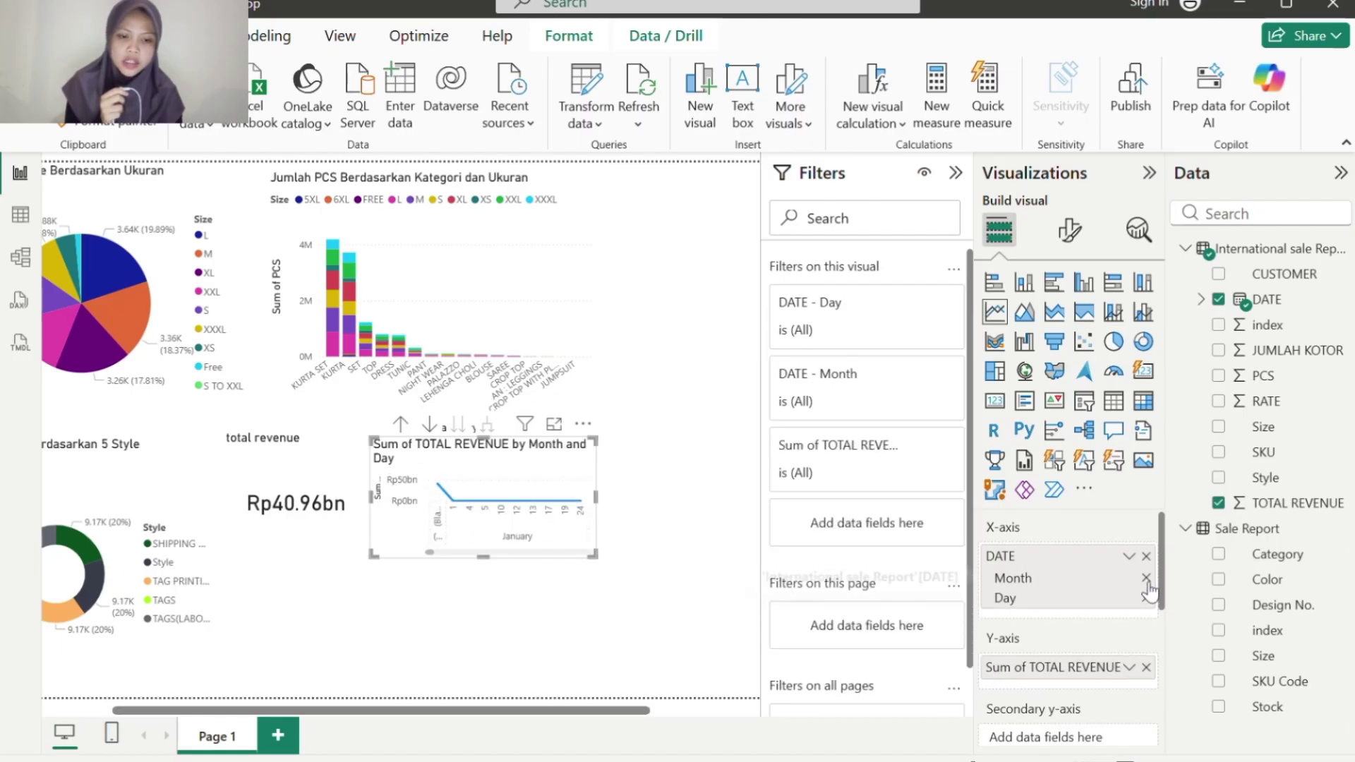
pyautogui.click(1148, 599)
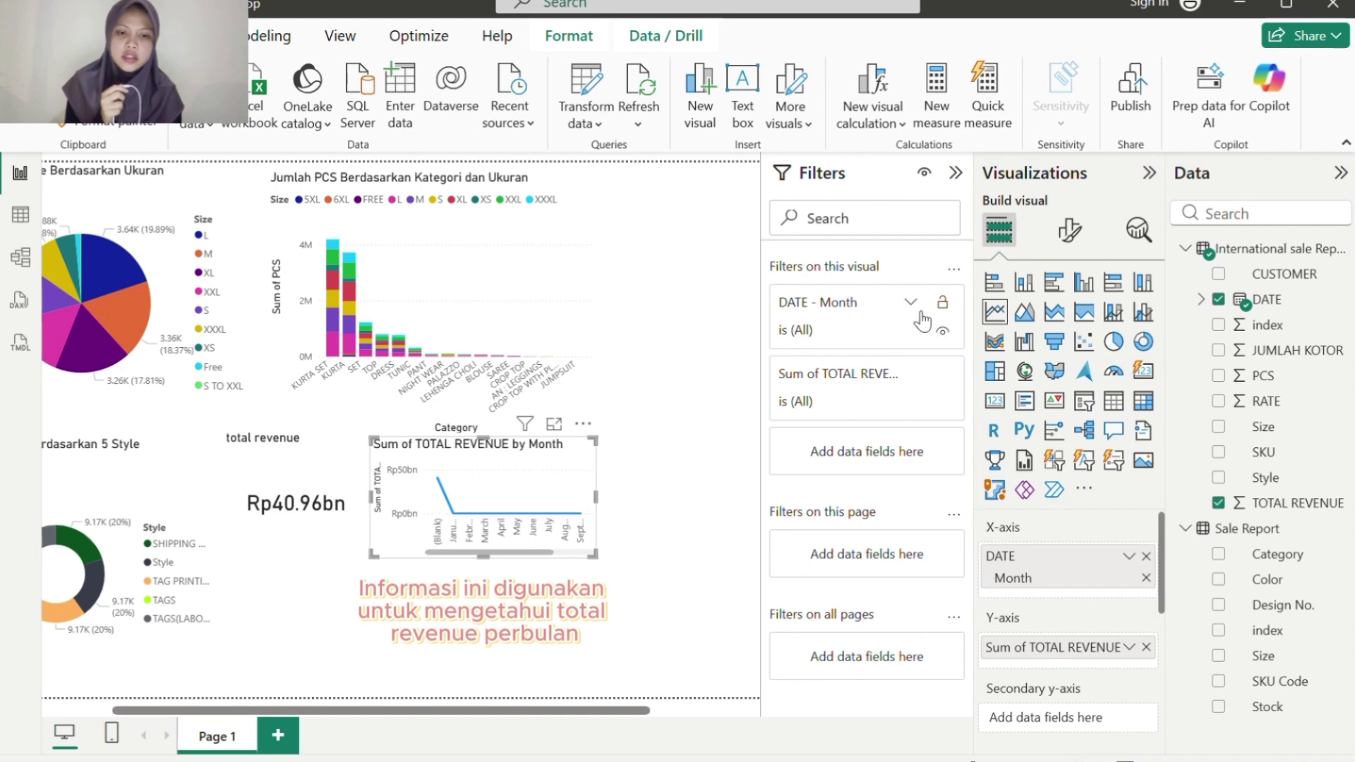
# Step: Filter the line chart's DATE - Month to the top 12 items by Earliest DATE
pyautogui.click(911, 304)
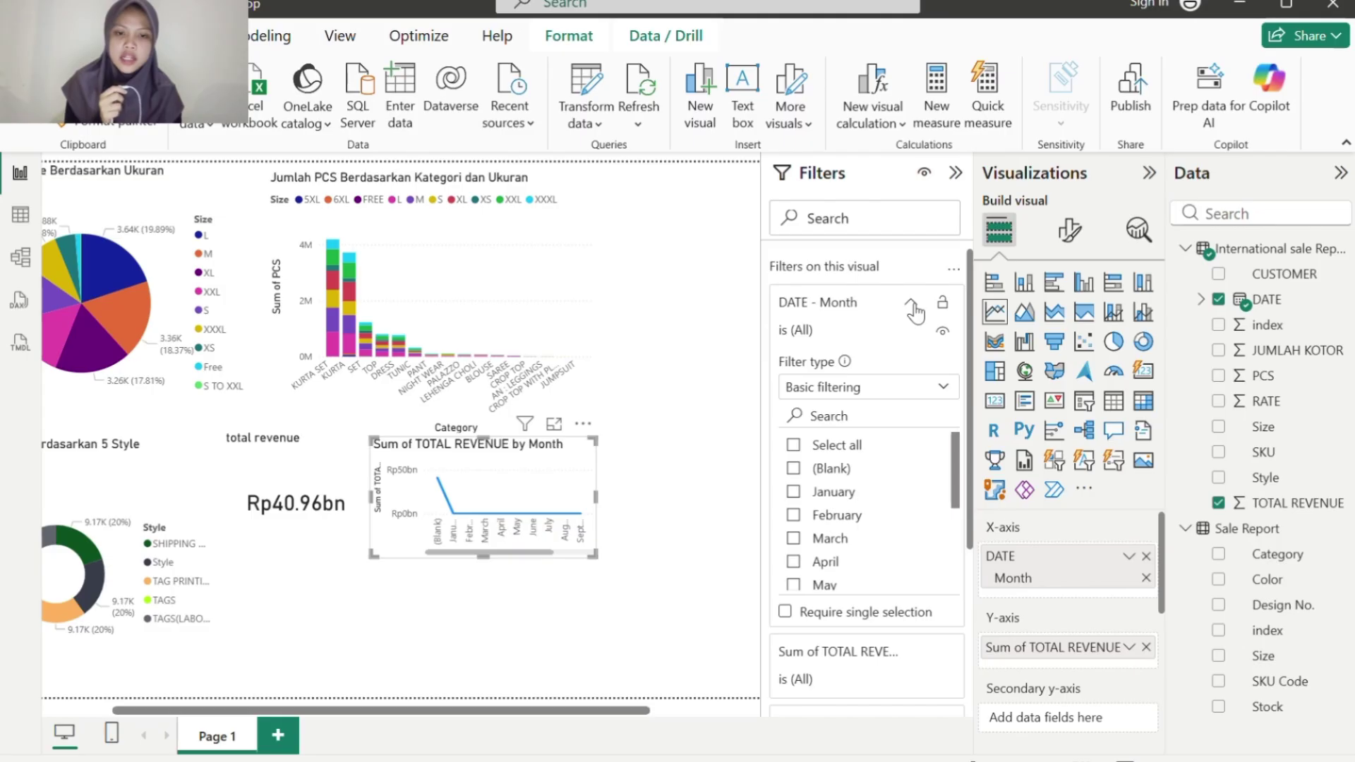
pyautogui.click(939, 389)
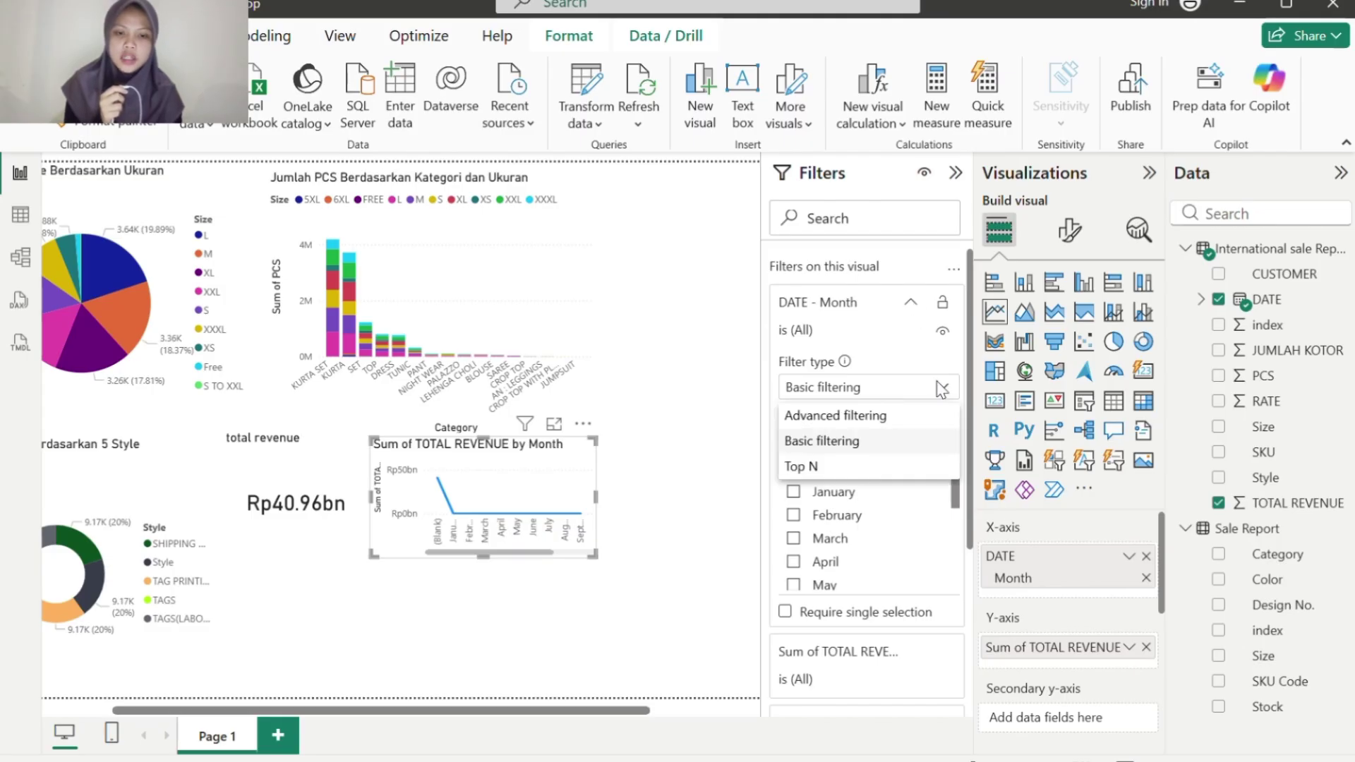
pyautogui.click(877, 467)
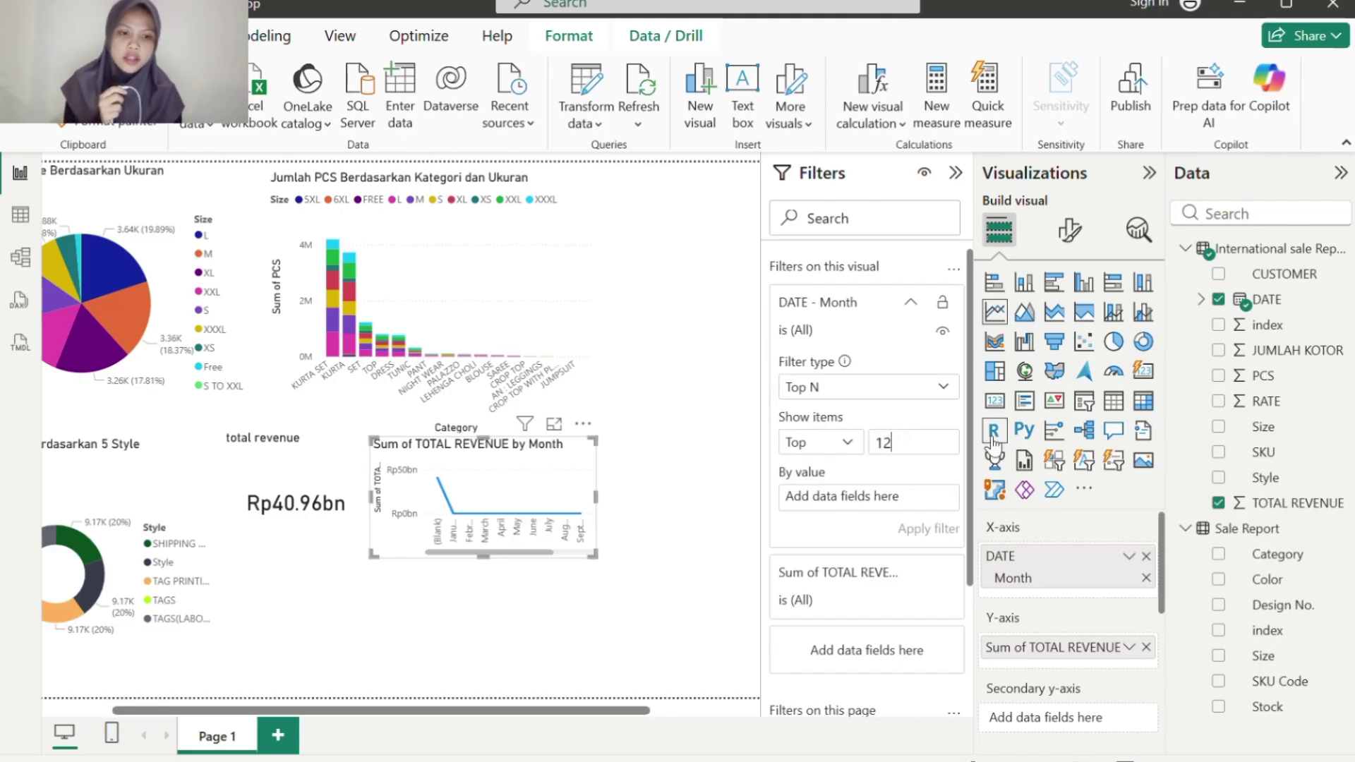
pyautogui.moveTo(1283, 307); pyautogui.dragTo(893, 505)
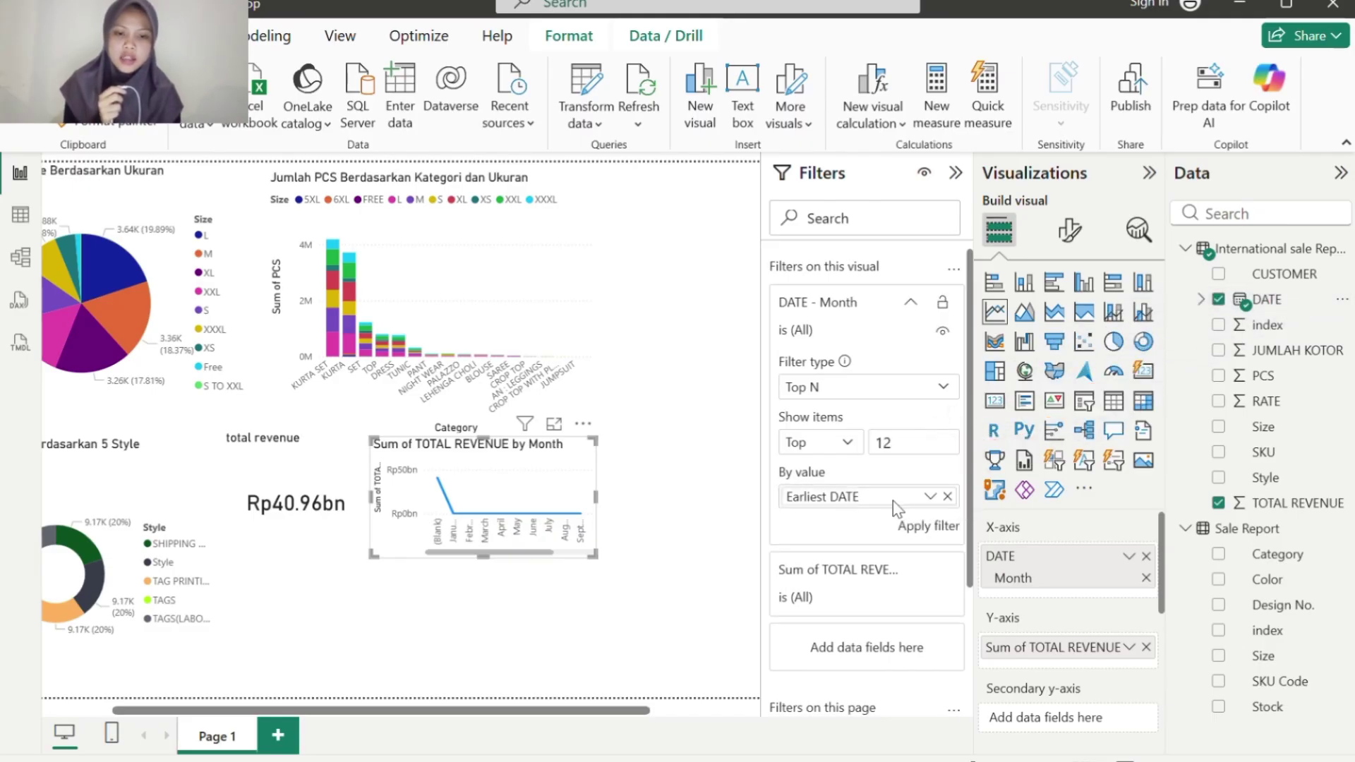
pyautogui.click(928, 528)
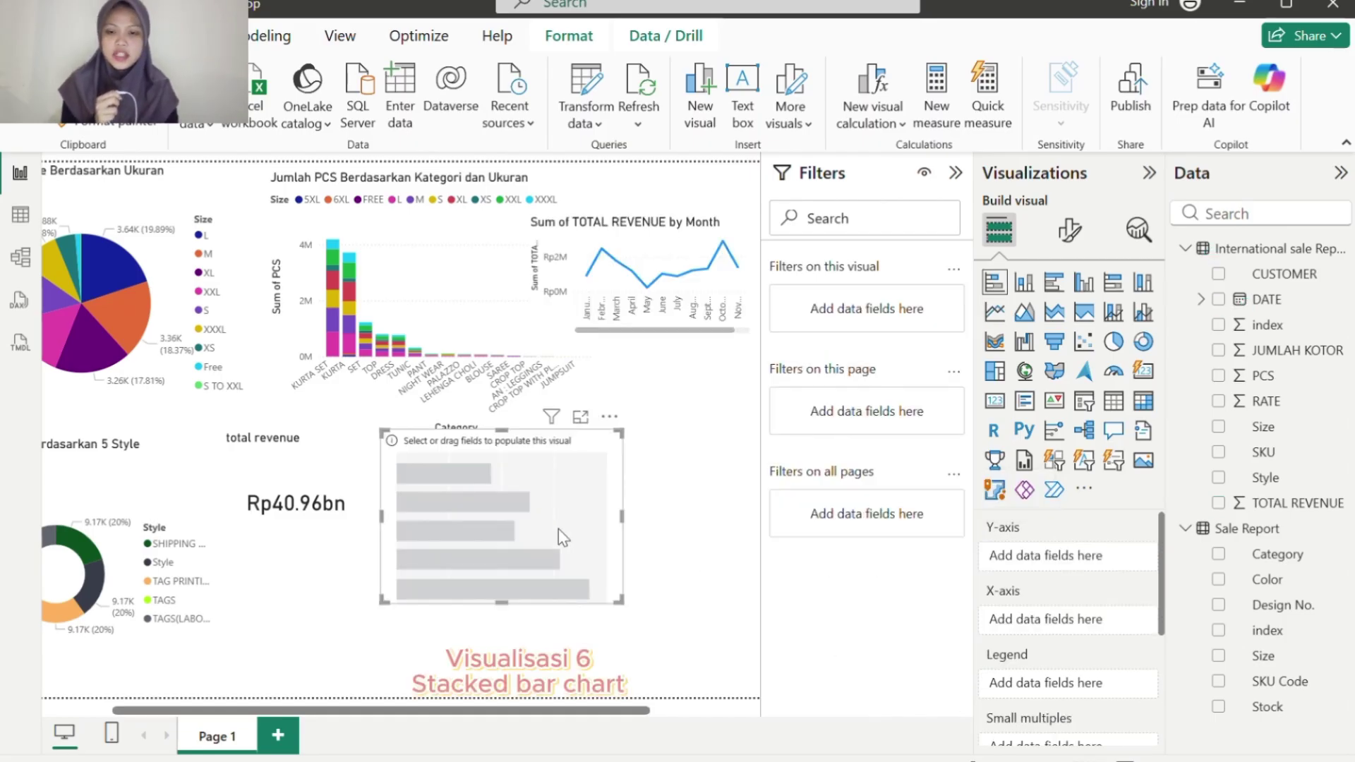
# Step: Reposition the empty stacked bar chart slightly and populate it with CUSTOMER on the Y-axis and TOTAL REVENUE on the X-axis
pyautogui.moveTo(558, 528); pyautogui.dragTo(587, 562)
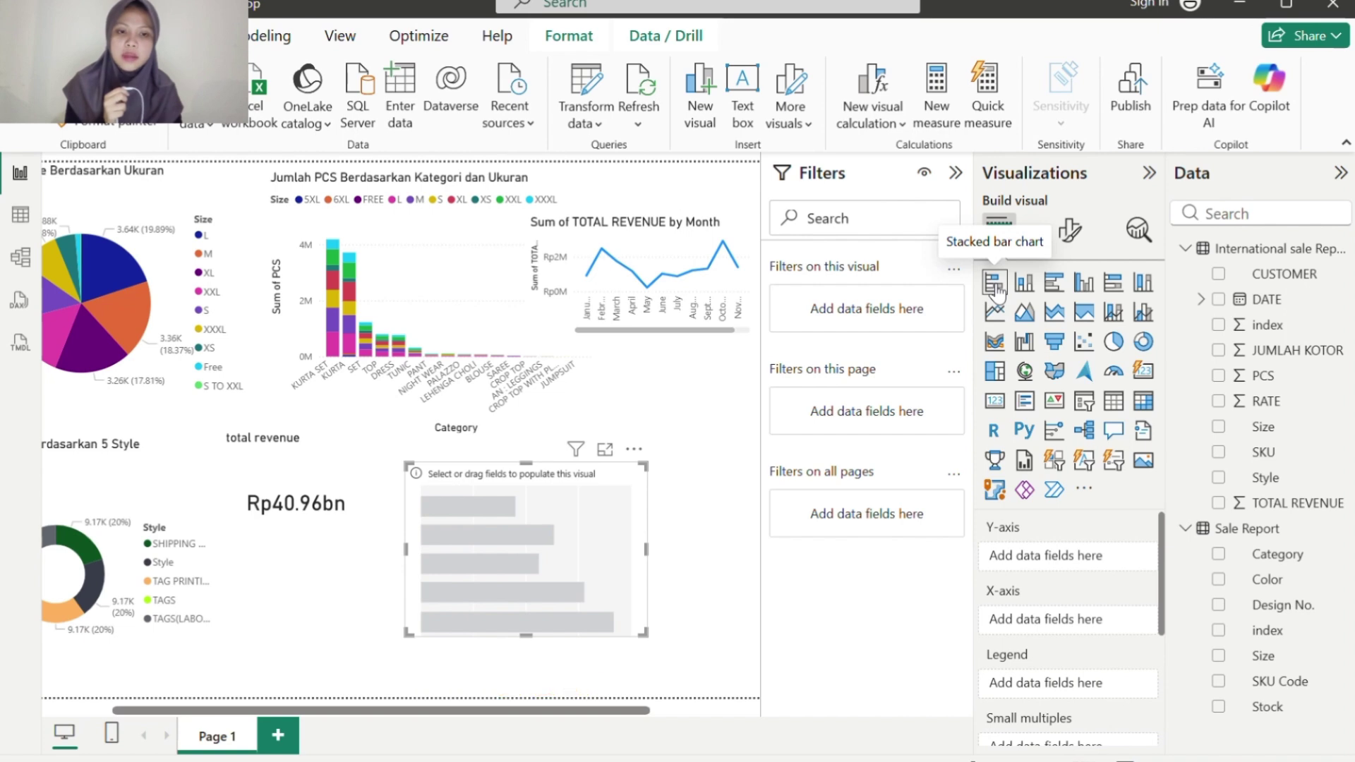
pyautogui.click(1220, 276)
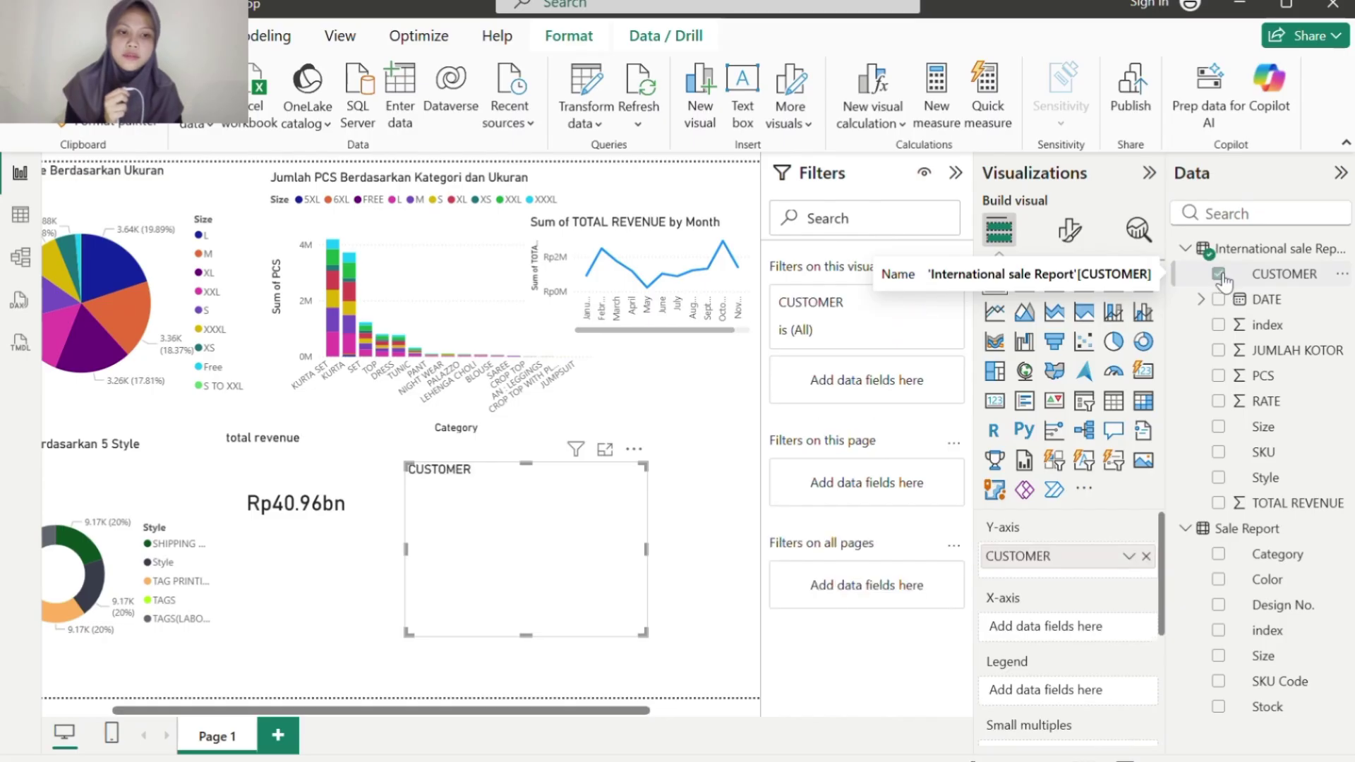
pyautogui.click(1219, 503)
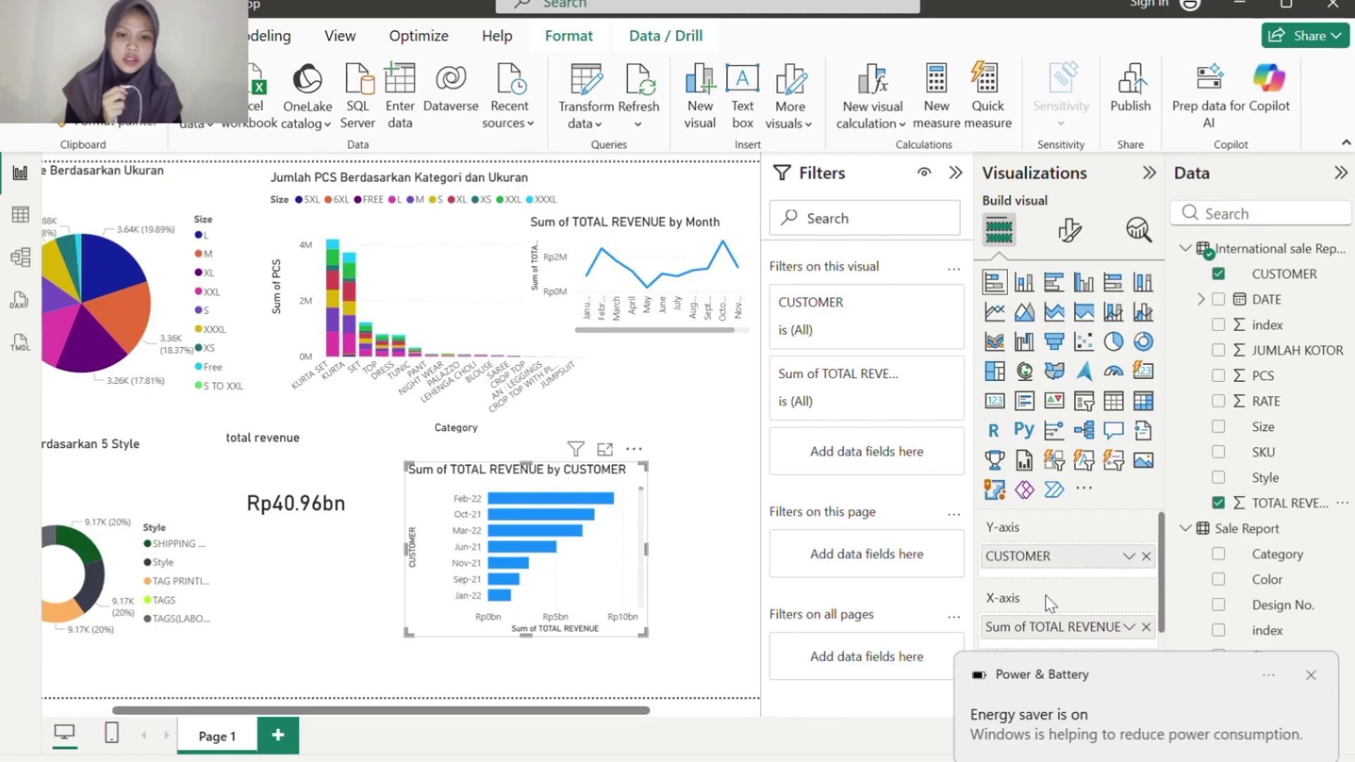
# Step: Filter the bar chart's CUSTOMER field to the top 7 items by First CUSTOMER
pyautogui.click(911, 305)
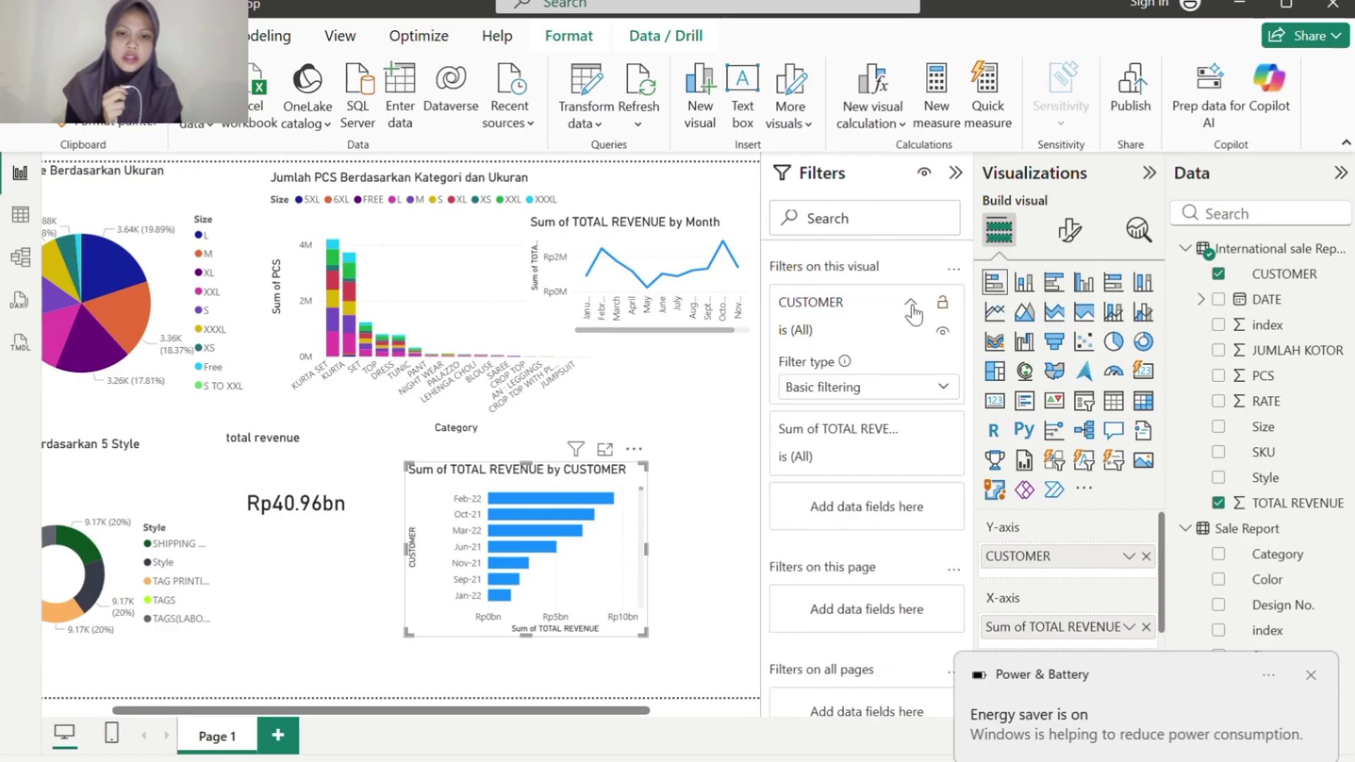
pyautogui.click(935, 389)
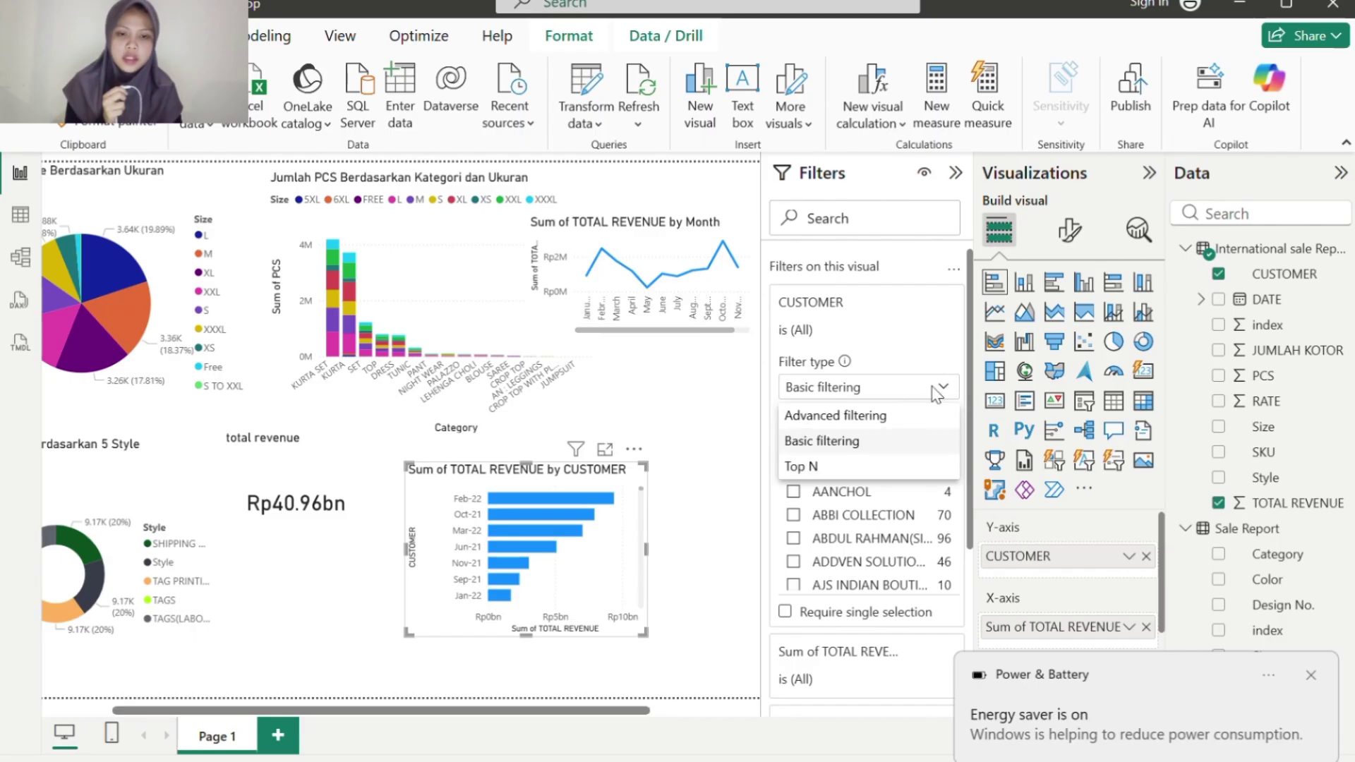
pyautogui.click(884, 467)
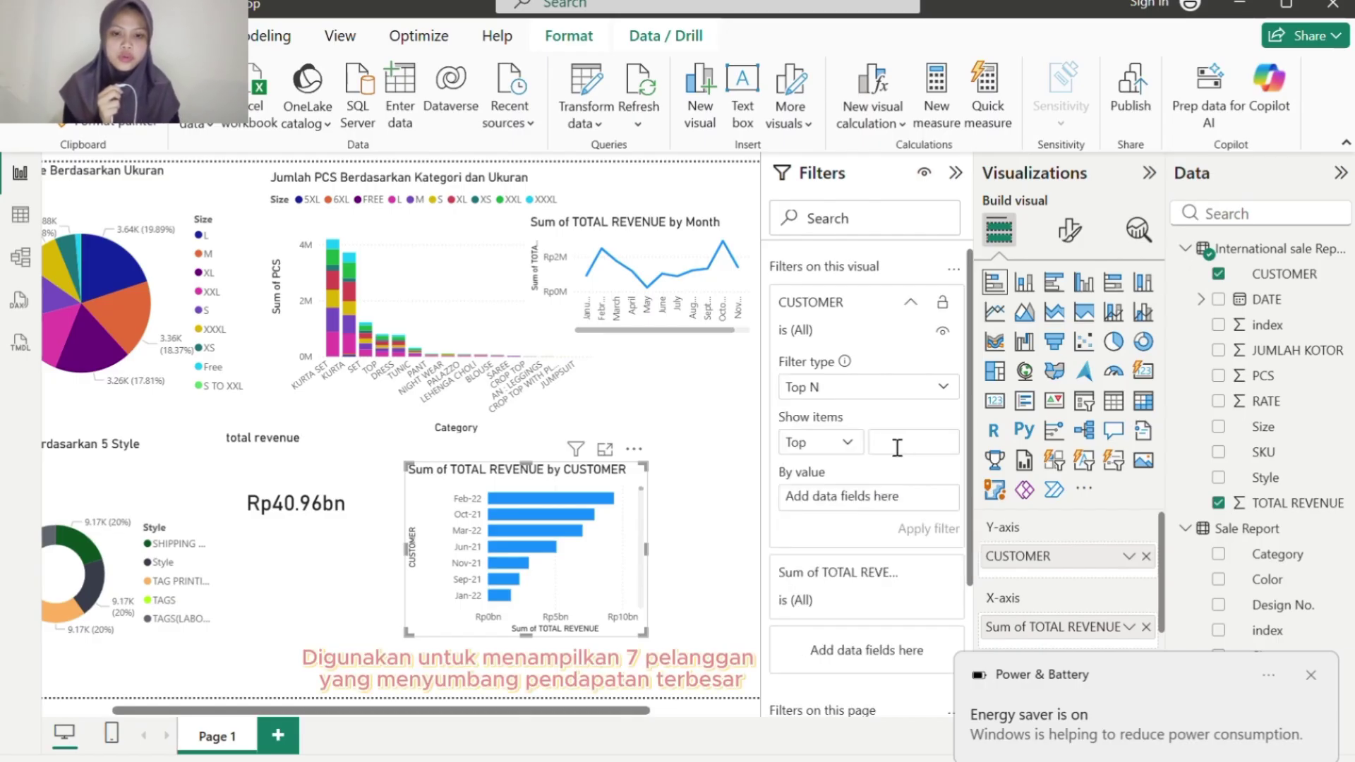
pyautogui.click(897, 448)
pyautogui.write('7')
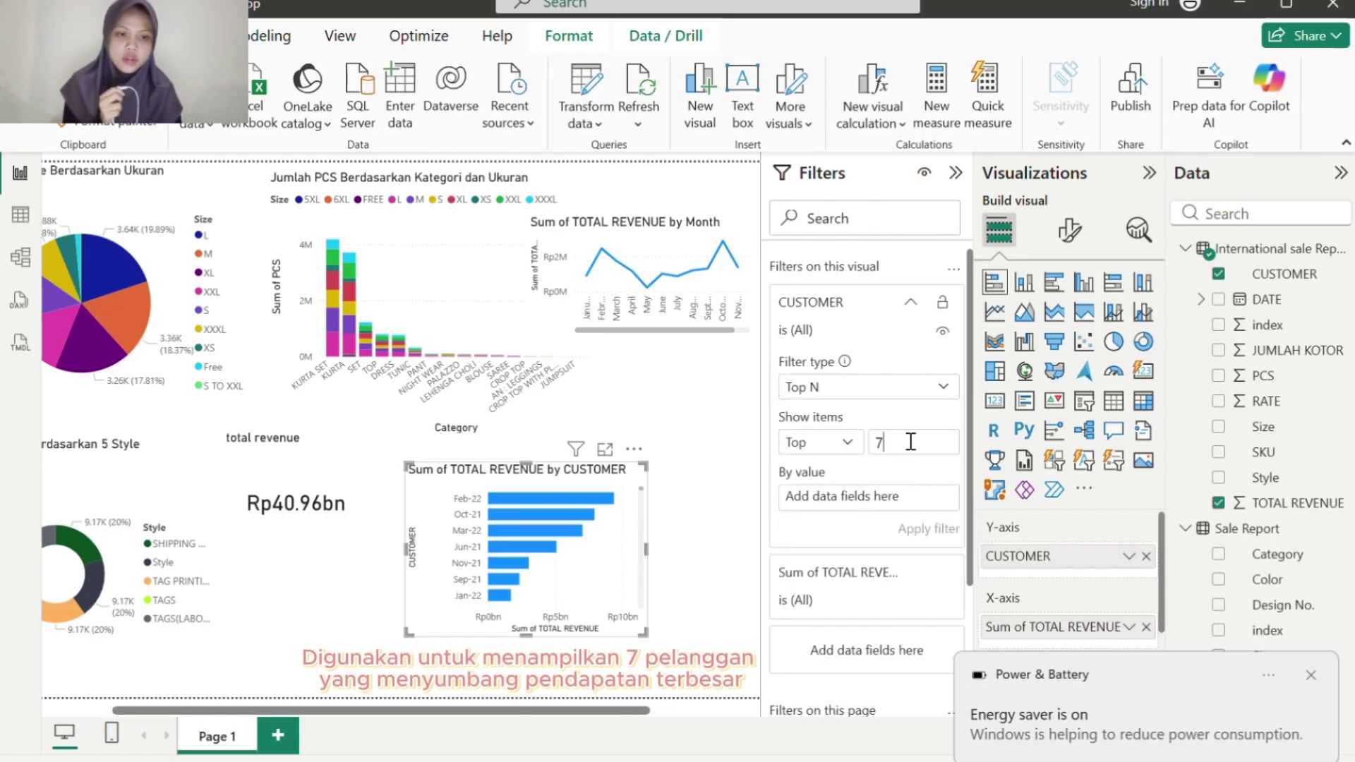
pyautogui.moveTo(1270, 275); pyautogui.dragTo(898, 502)
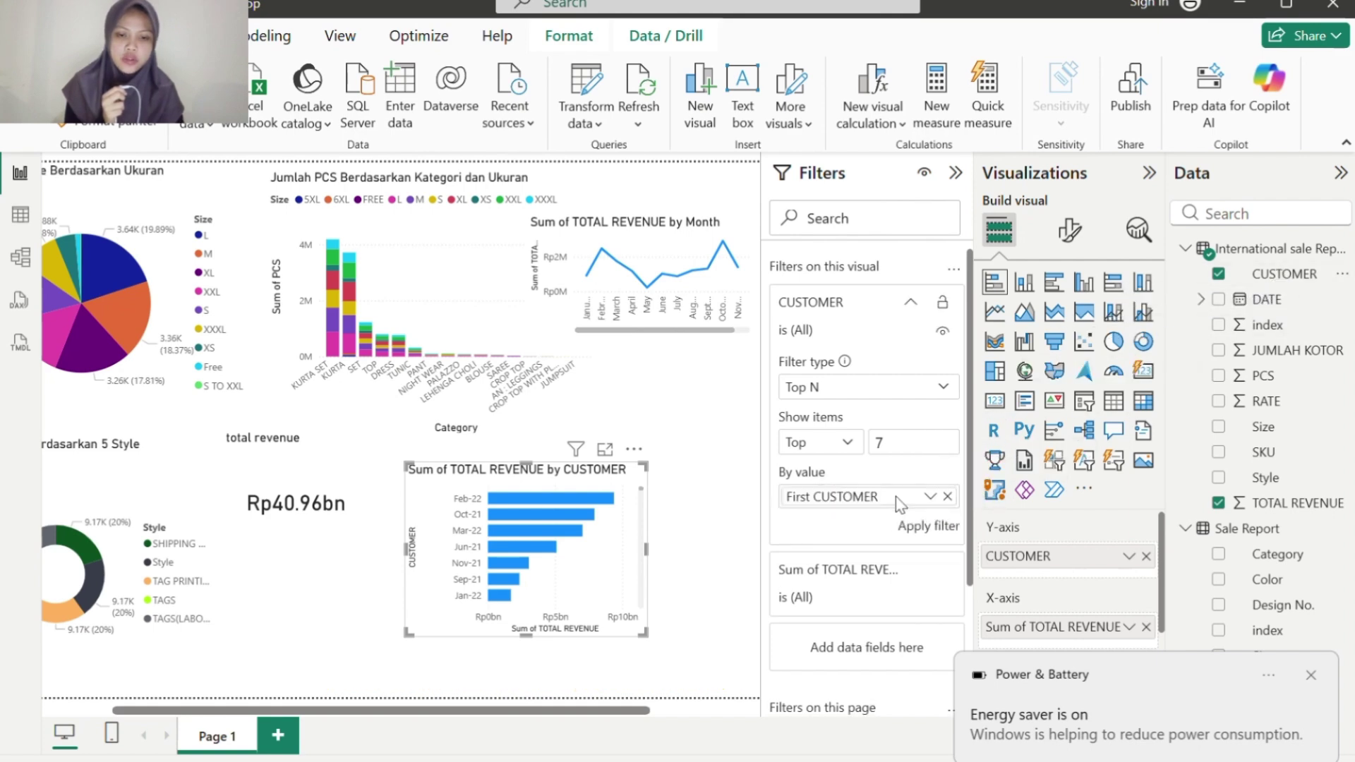
pyautogui.click(938, 531)
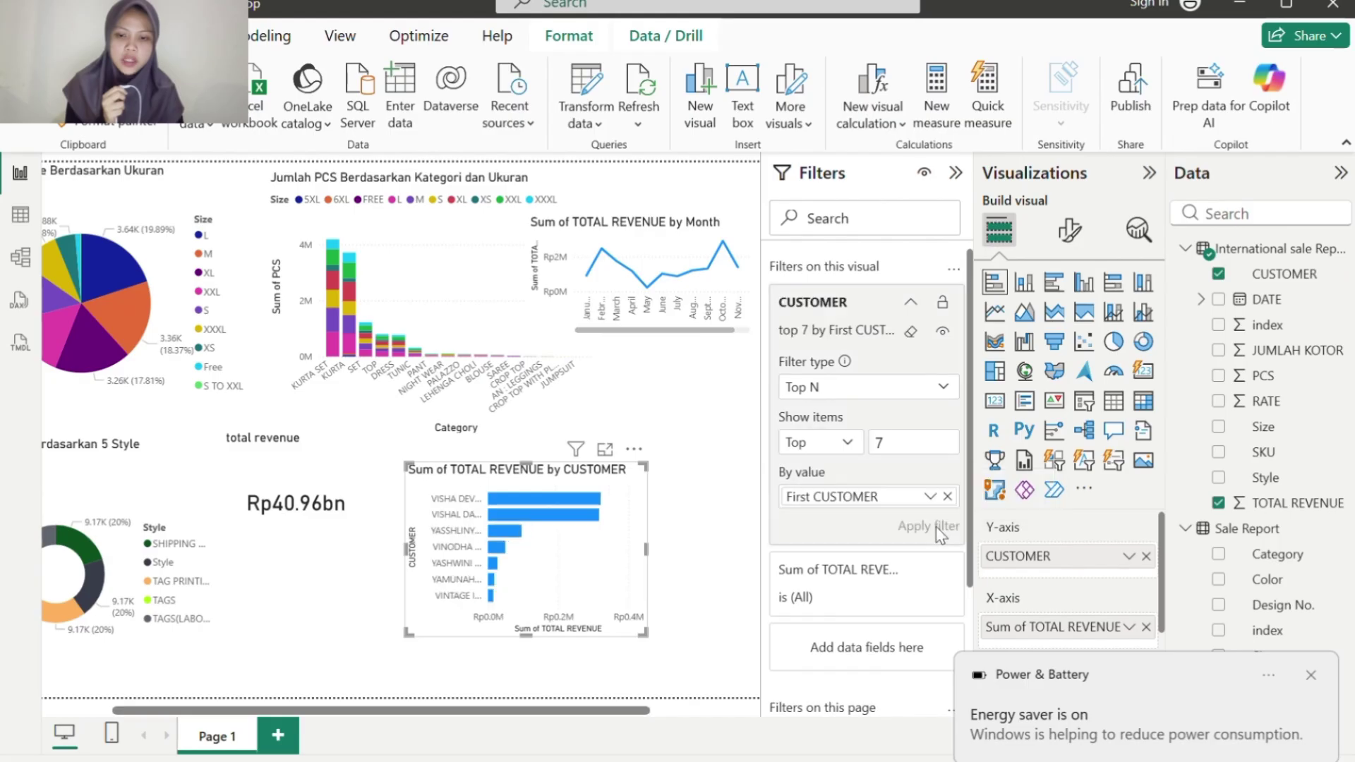
pyautogui.click(710, 612)
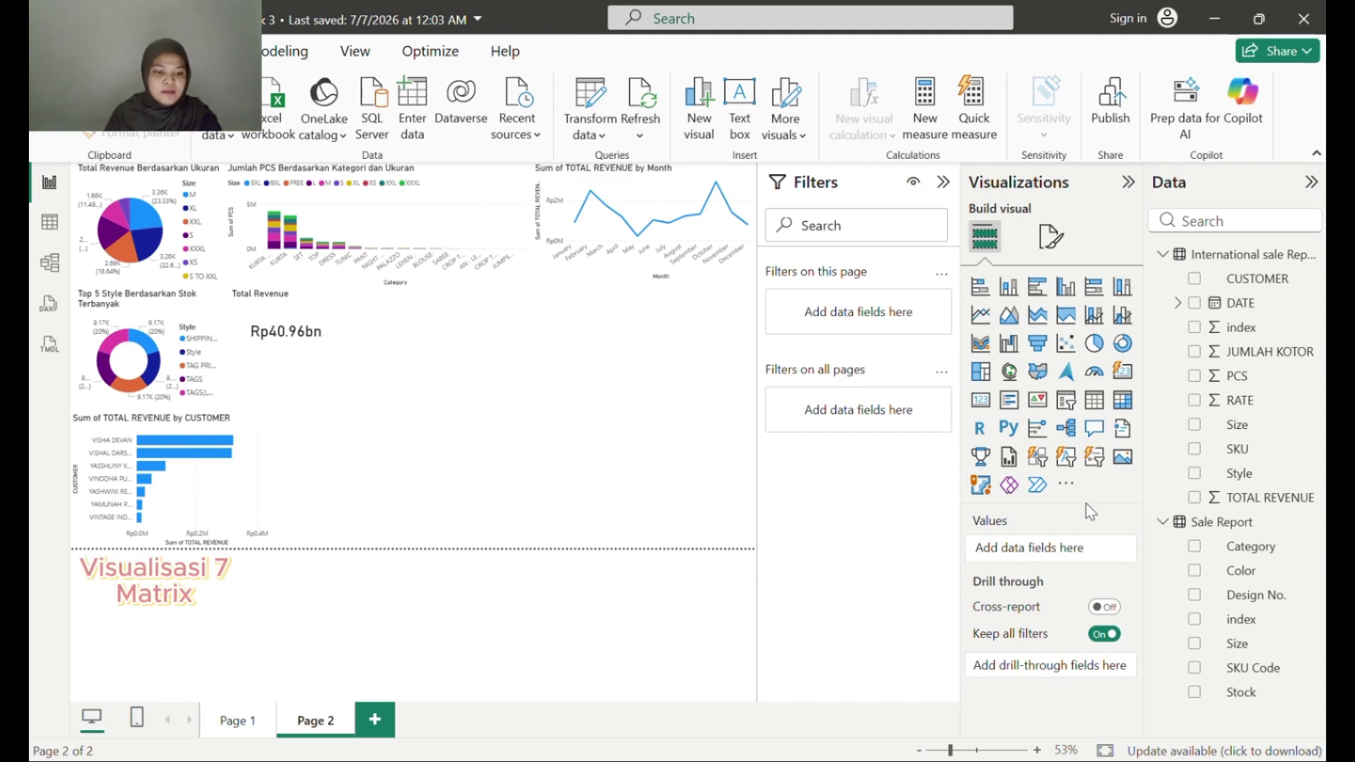
# Step: Add a matrix to Page 2 with Category as rows, the DATE hierarchy as columns and TOTAL REVENUE as values
pyautogui.click(1120, 403)
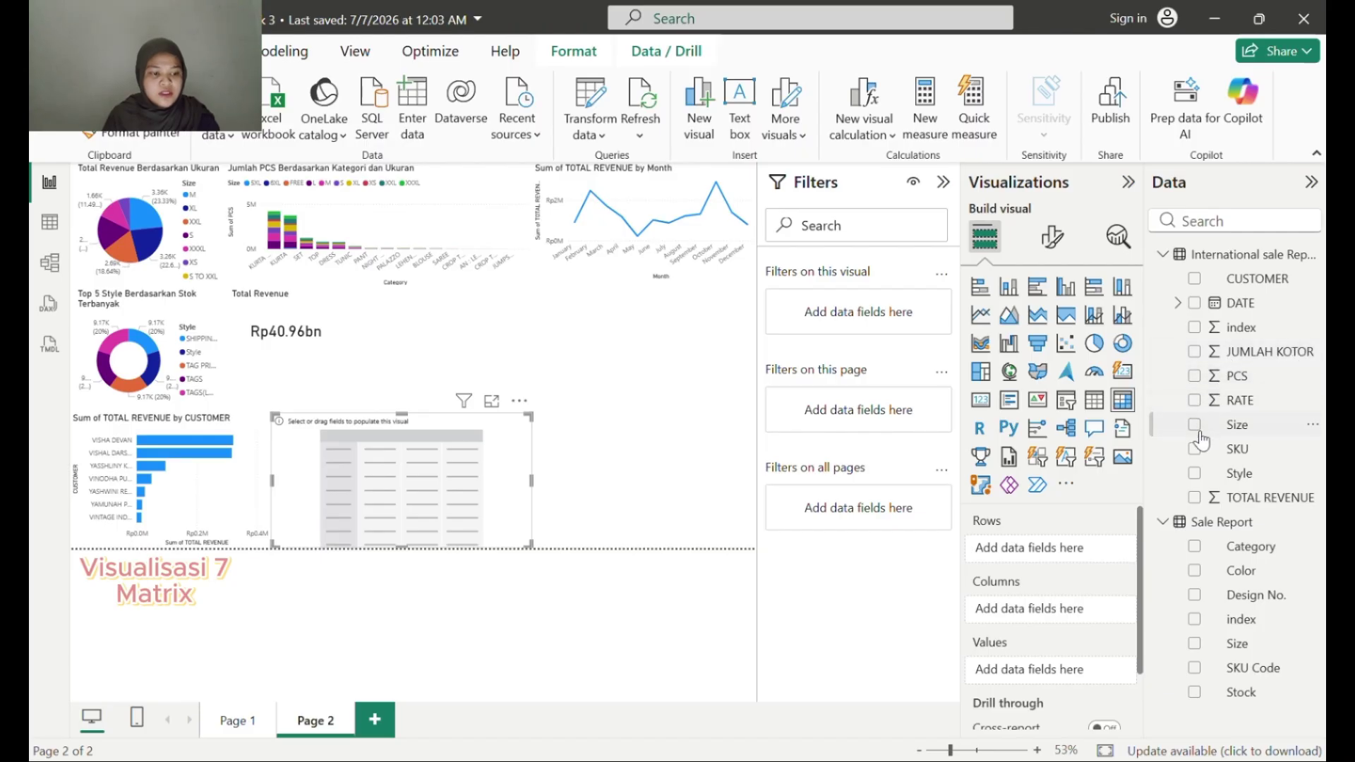
pyautogui.click(1194, 548)
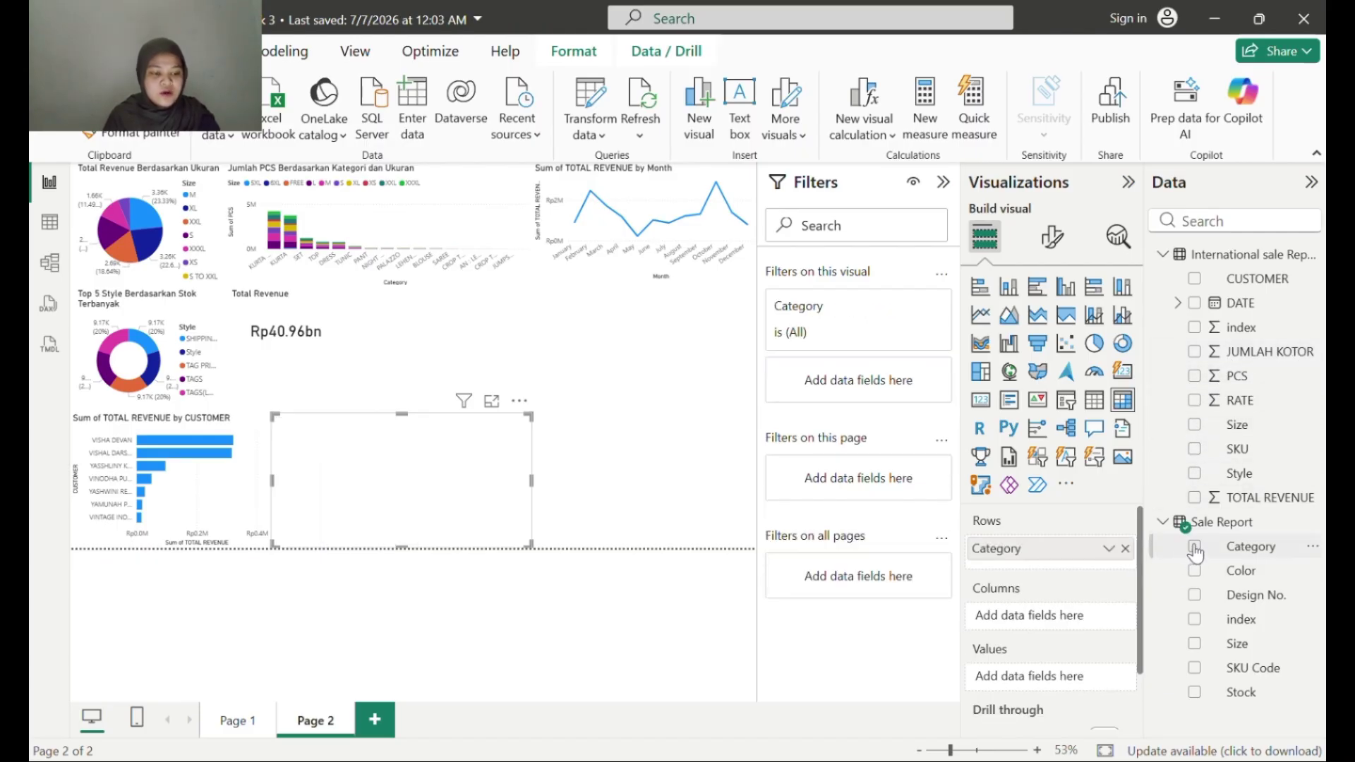
pyautogui.click(1194, 304)
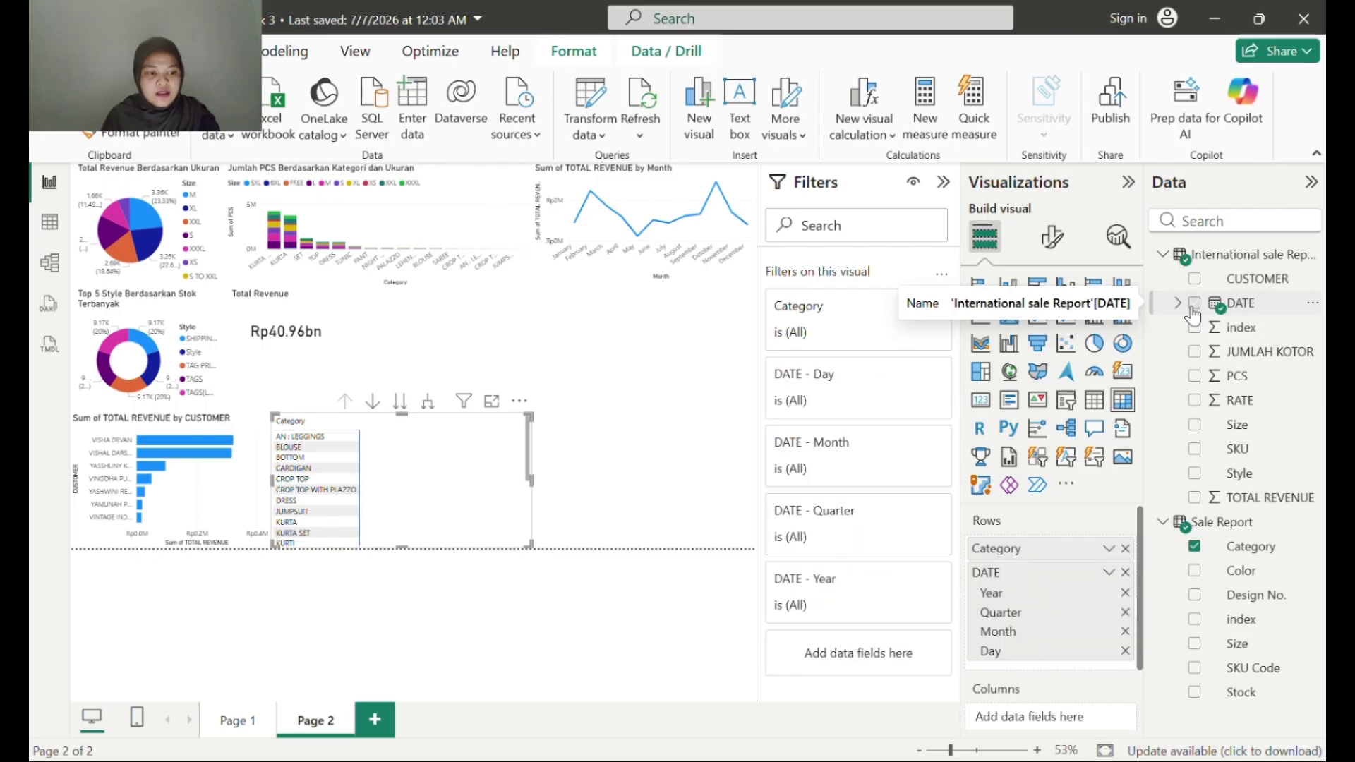
pyautogui.click(1193, 498)
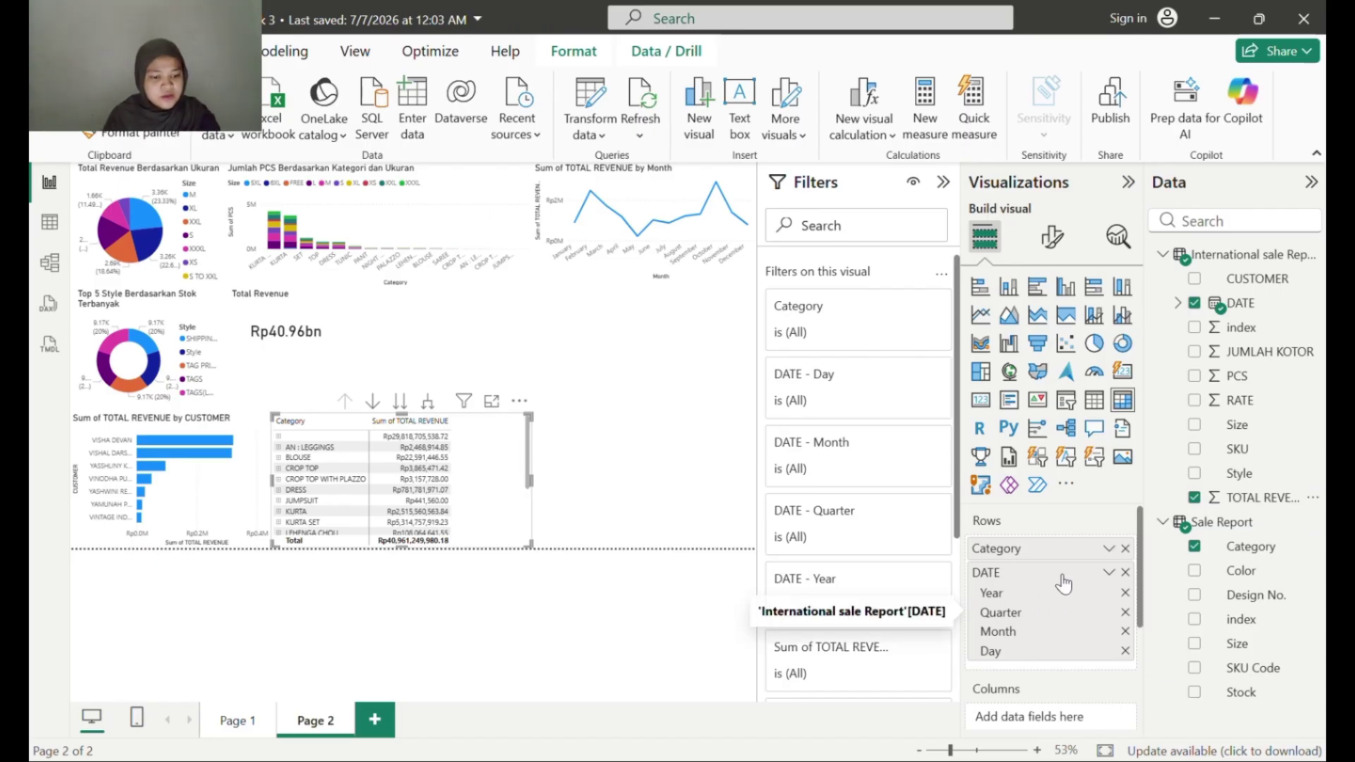
pyautogui.moveTo(1057, 589); pyautogui.dragTo(1061, 702)
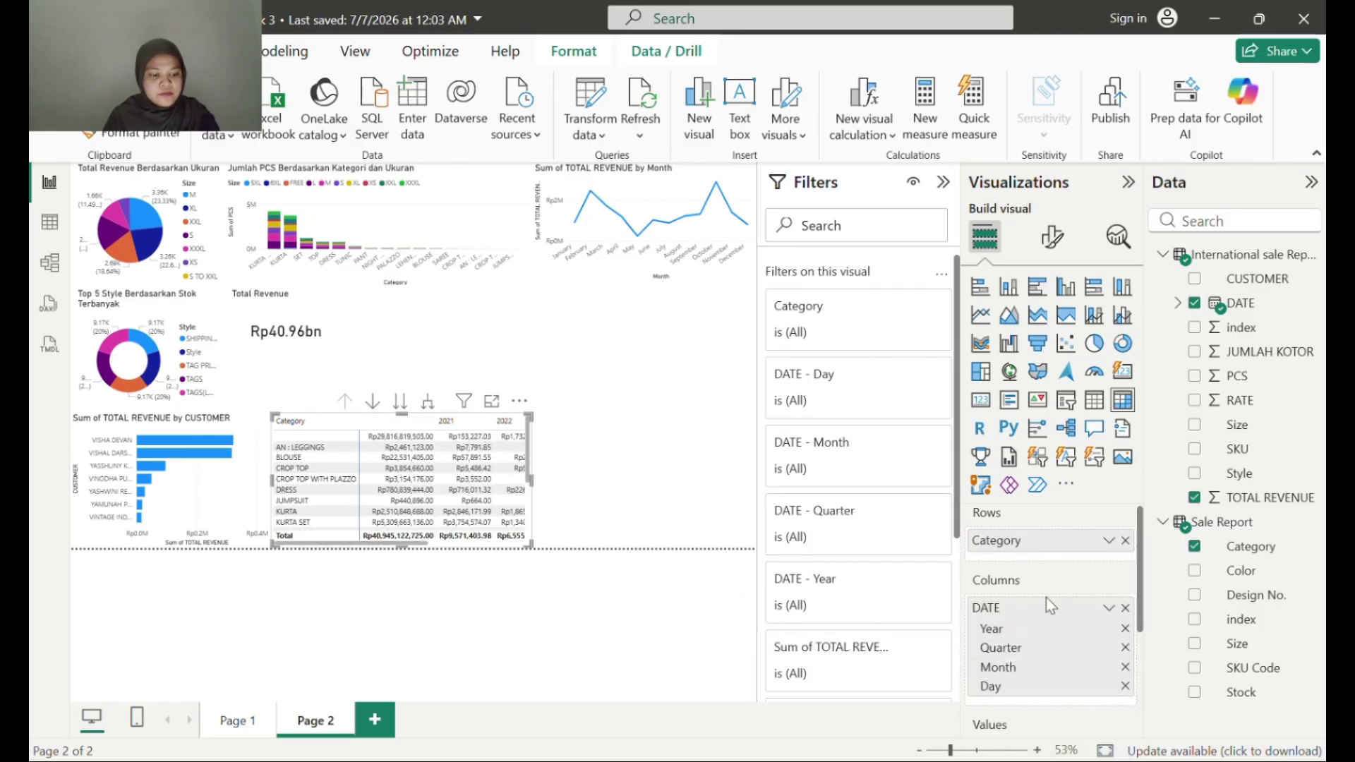
pyautogui.scroll(-2, 1046, 597)
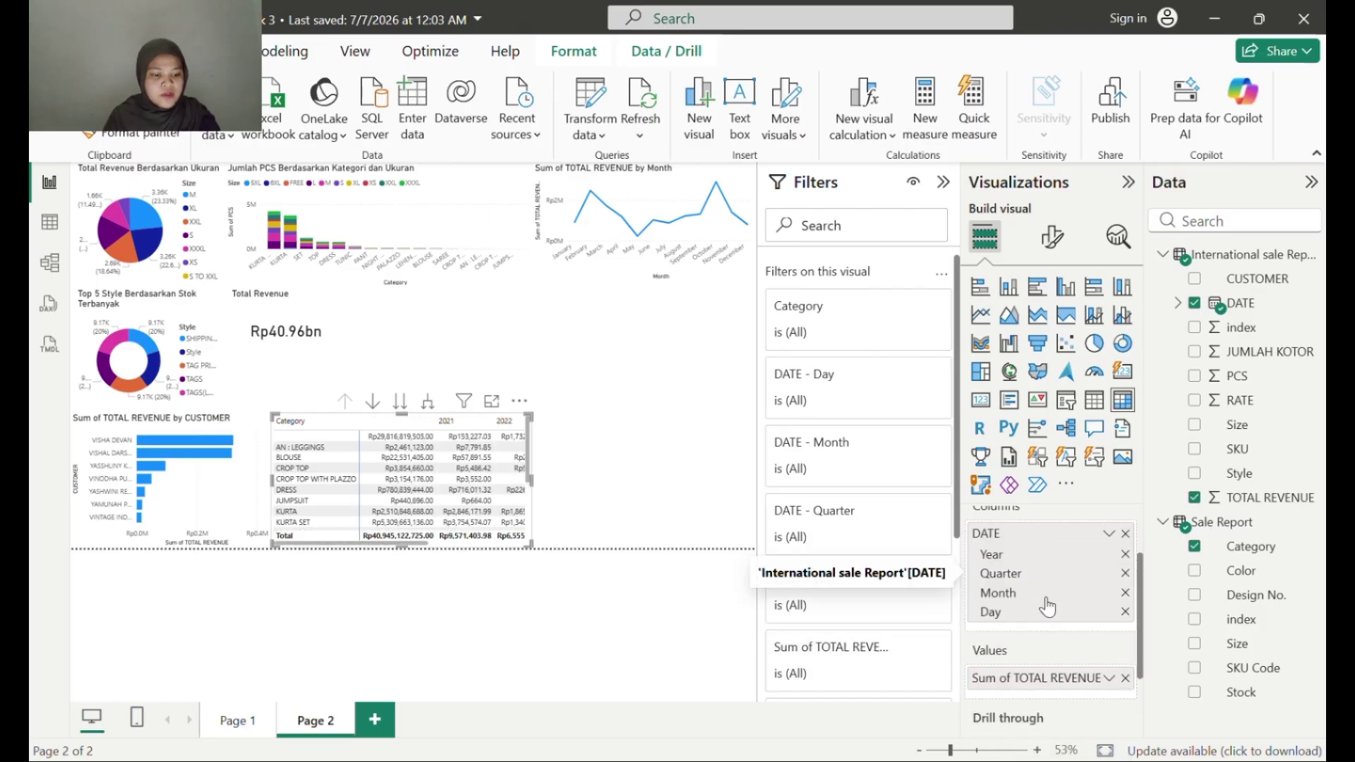
# Step: Reduce the matrix's DATE columns to Year only and enlarge the matrix to show more categories and the Total column
pyautogui.click(1125, 573)
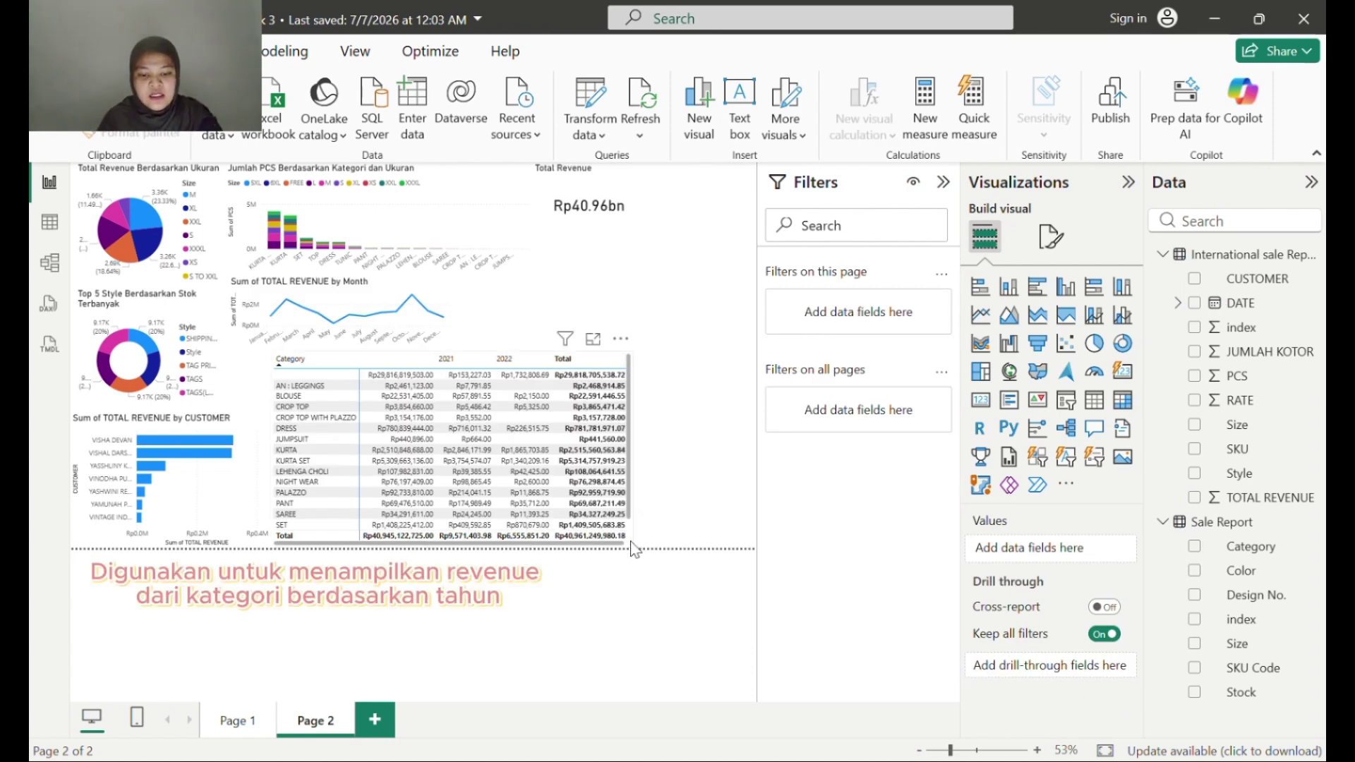
pyautogui.click(633, 541)
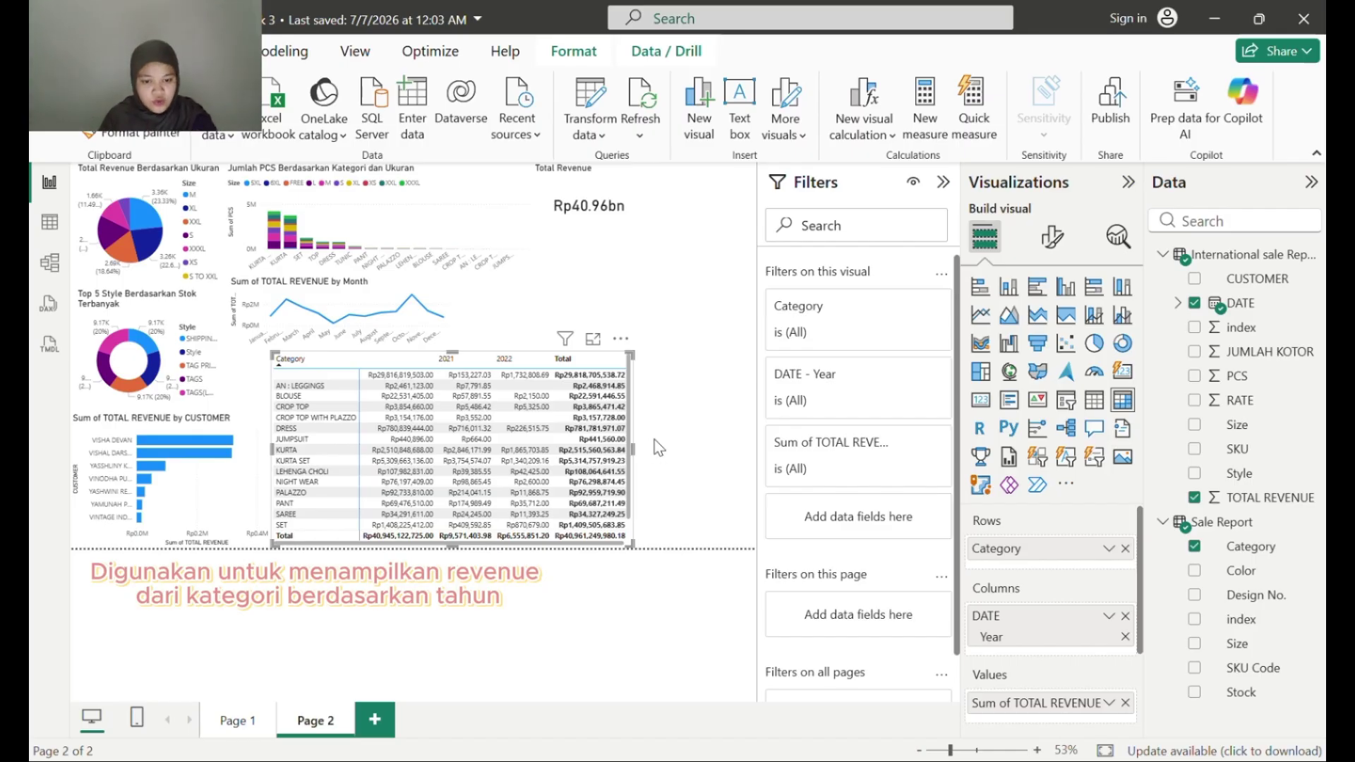
pyautogui.click(651, 392)
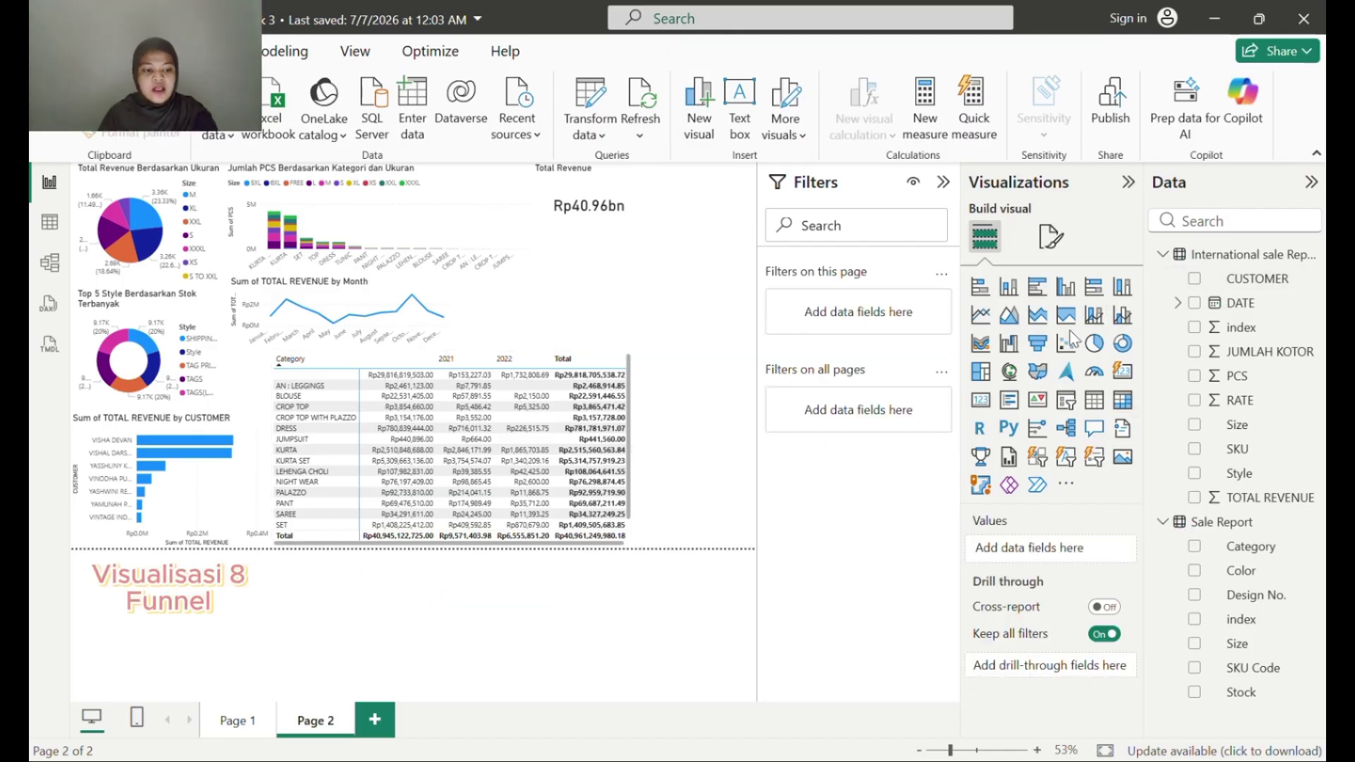
# Step: Add a funnel chart above the matrix, make it taller, and assign Category as its category and Count of Stock as its values
pyautogui.click(1037, 346)
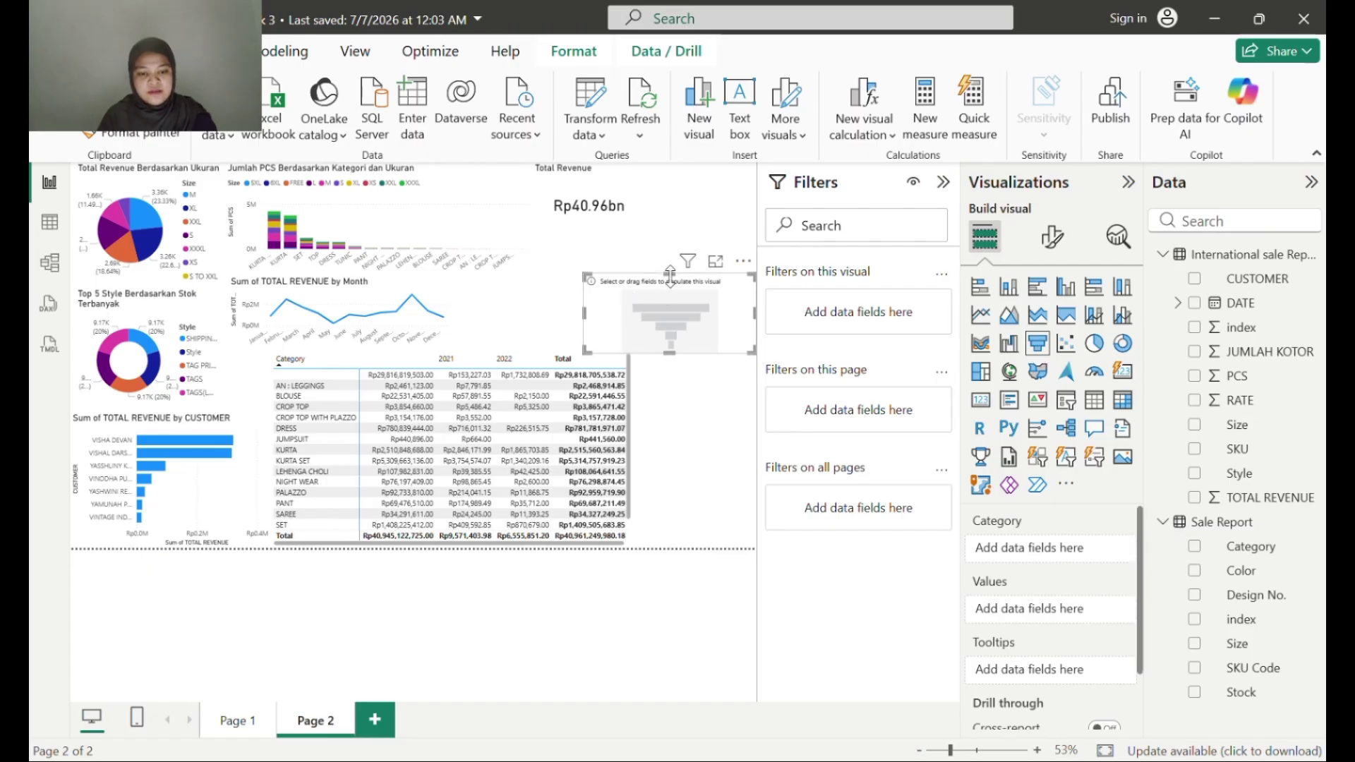
pyautogui.moveTo(669, 275); pyautogui.dragTo(669, 247)
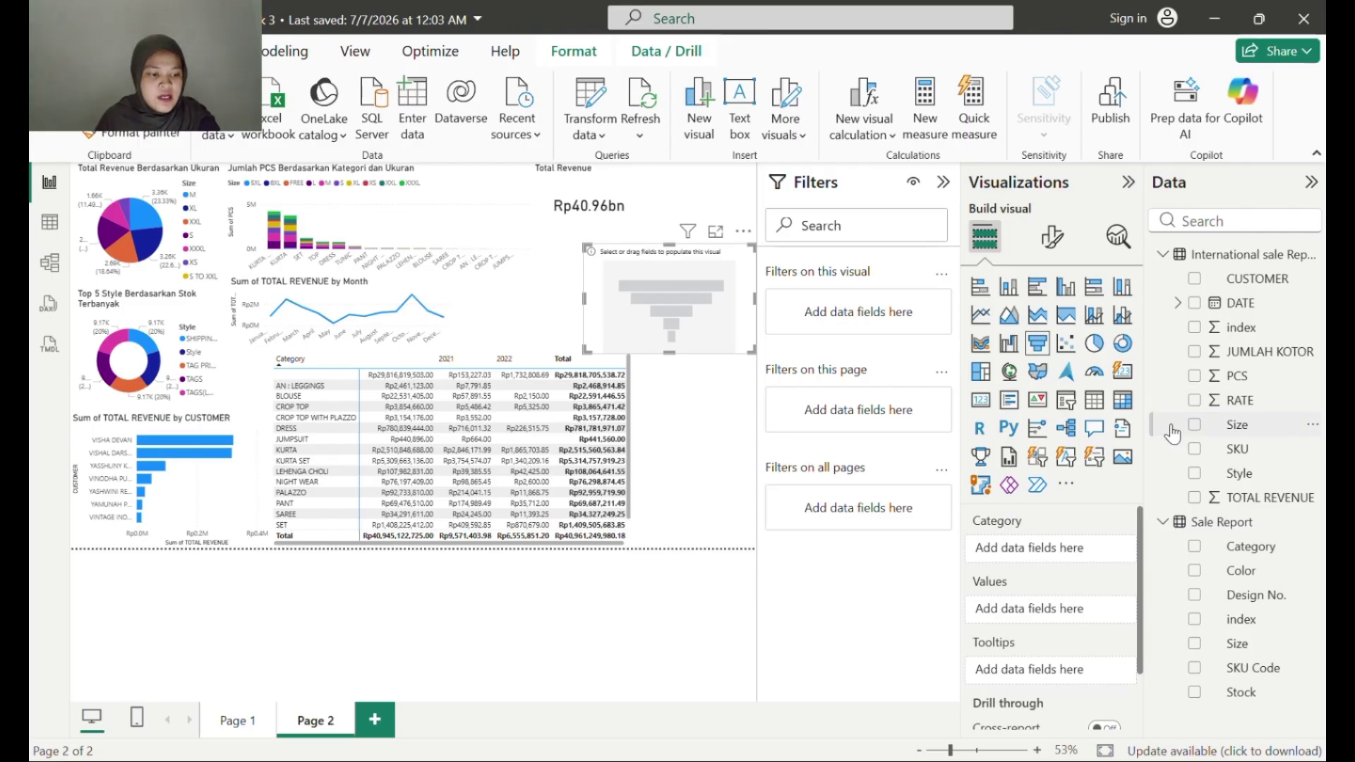
pyautogui.click(1194, 692)
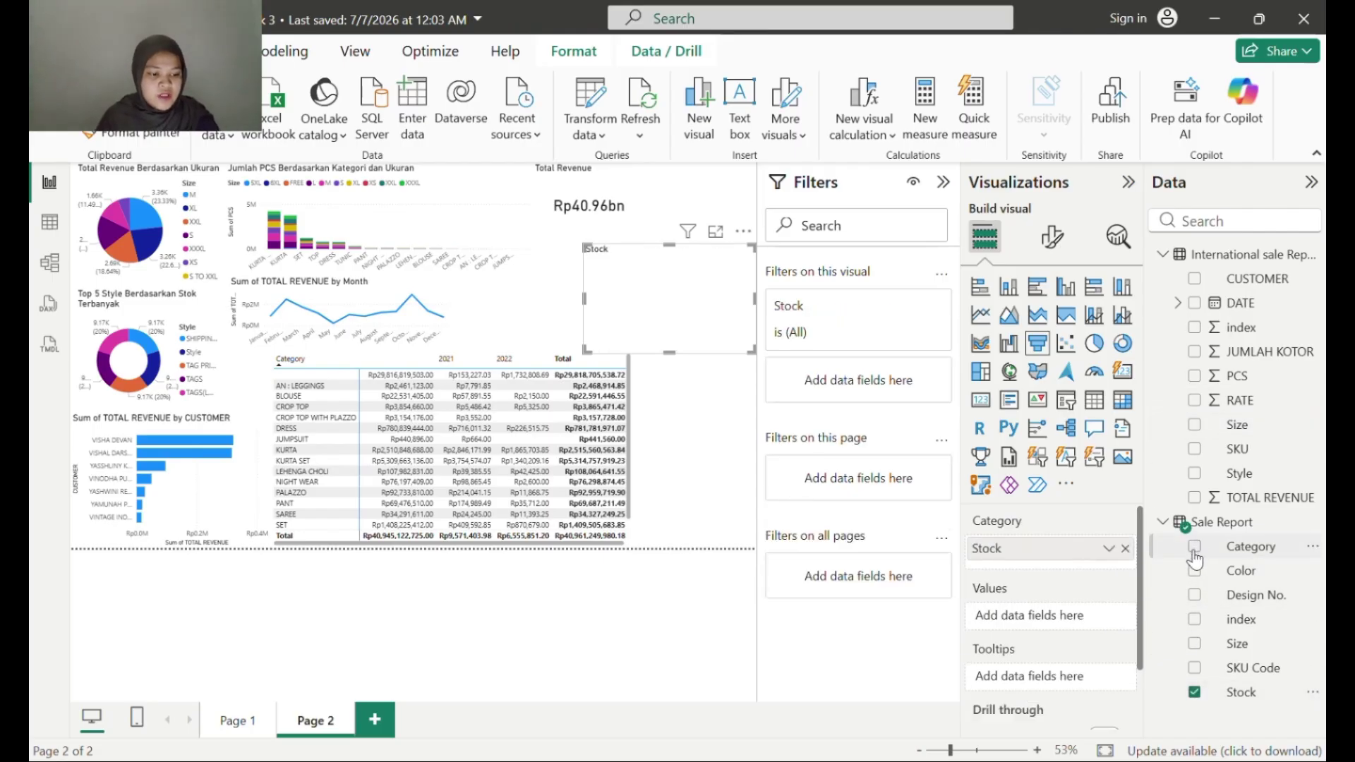
pyautogui.moveTo(1194, 558); pyautogui.dragTo(1047, 616)
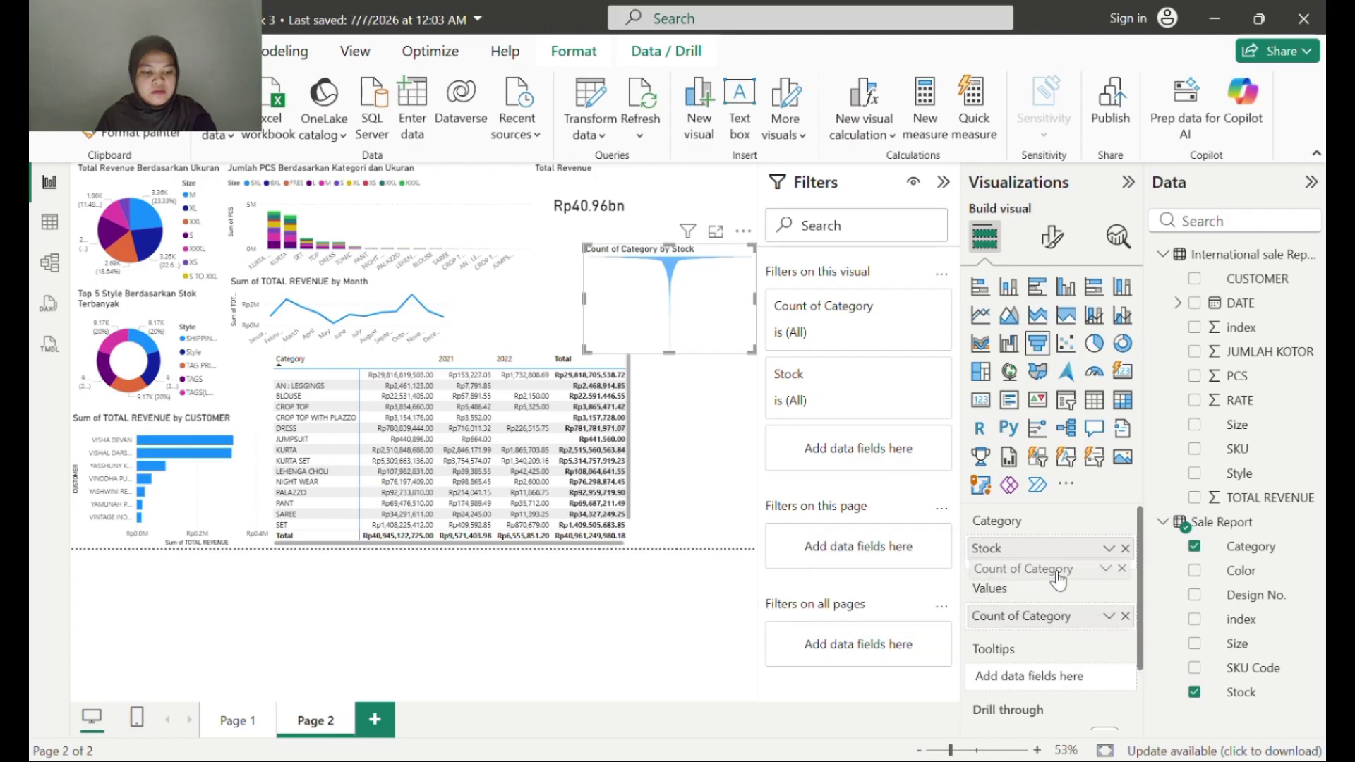
pyautogui.moveTo(1056, 559)
pyautogui.mouseDown()
pyautogui.moveTo(1055, 639)
pyautogui.moveTo(1049, 563)
pyautogui.mouseUp()
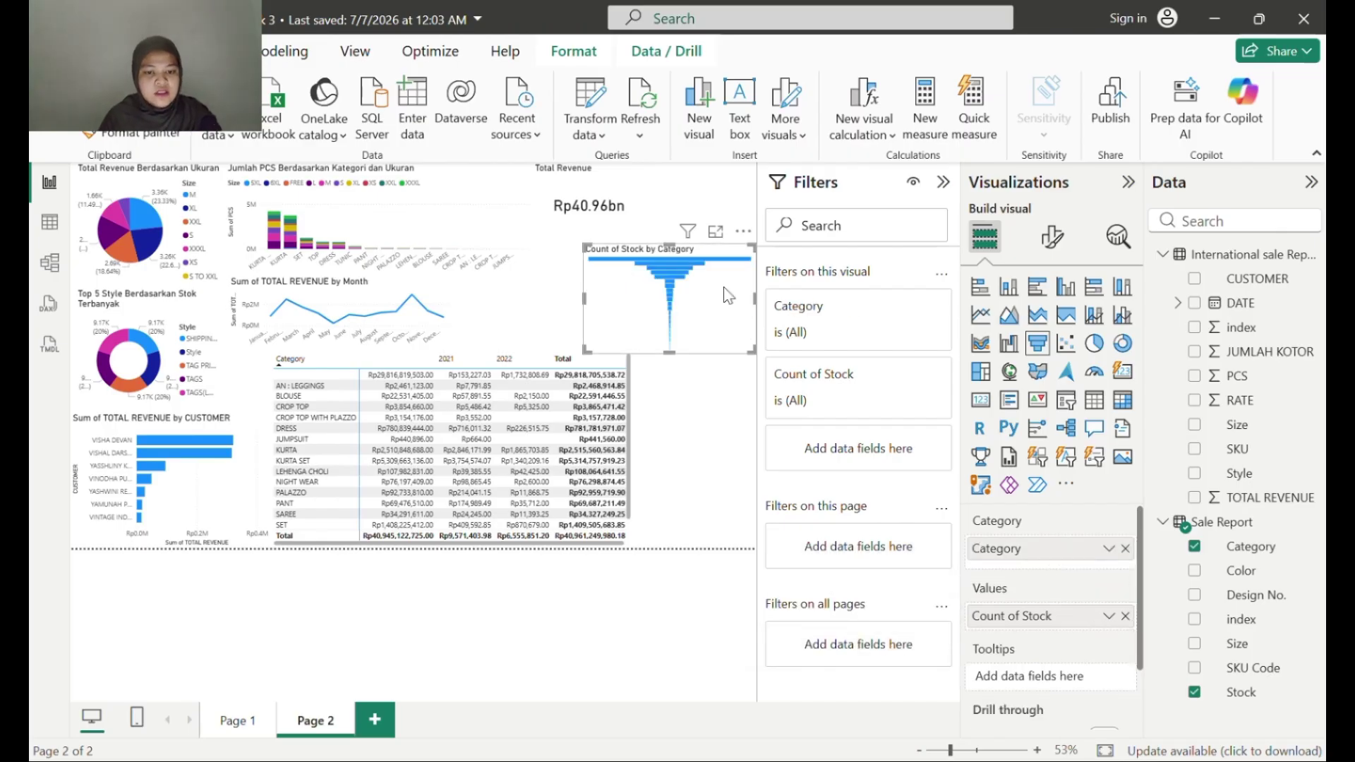
# Step: Filter the funnel chart's Category field to the top 5 items by First Category
pyautogui.click(900, 377)
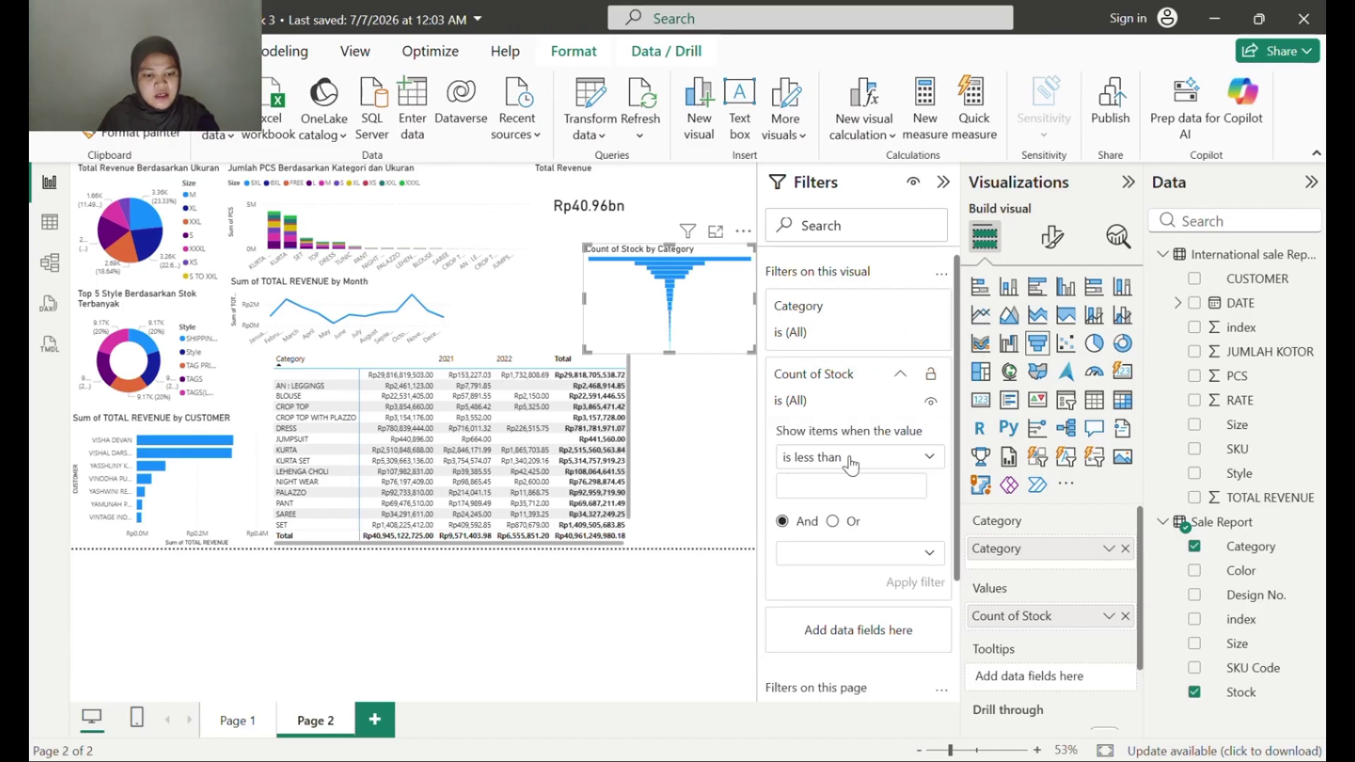
pyautogui.click(901, 377)
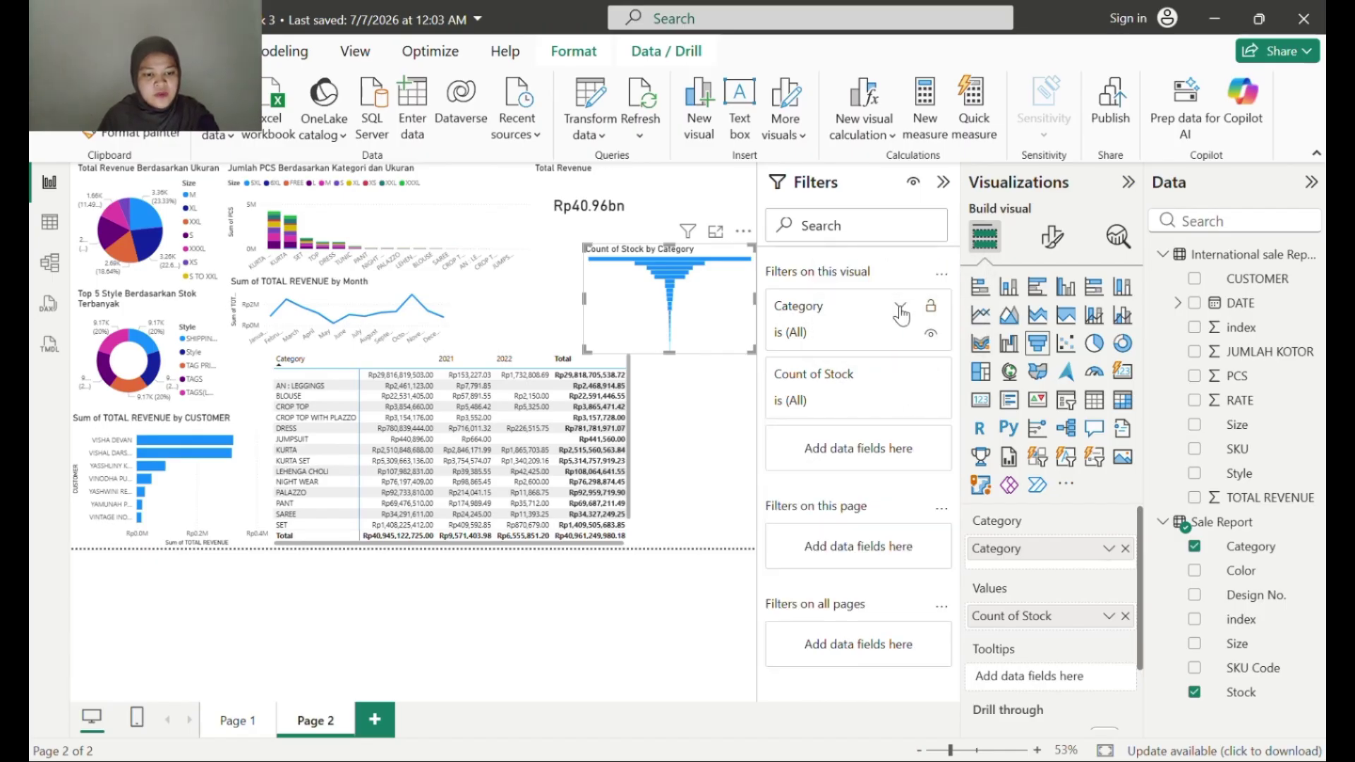
pyautogui.click(900, 306)
pyautogui.click(906, 390)
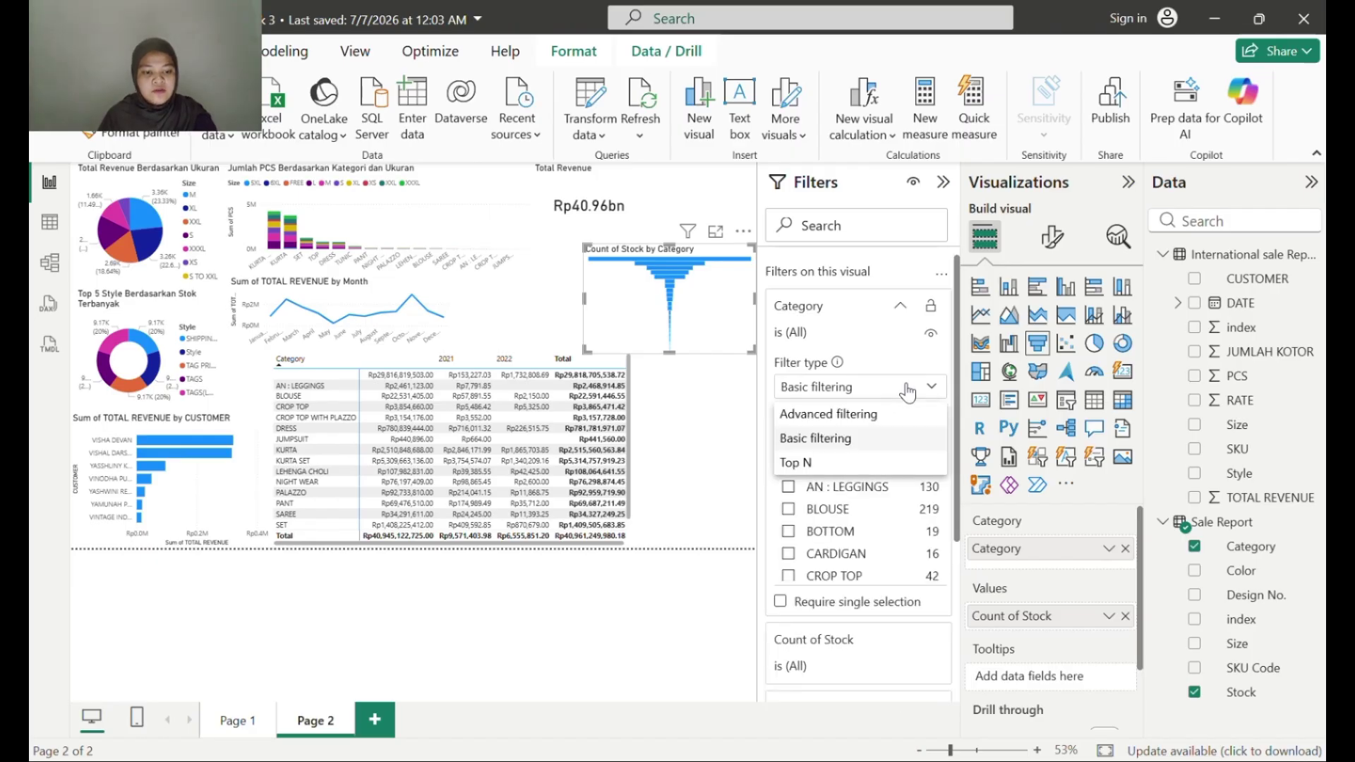
pyautogui.click(859, 465)
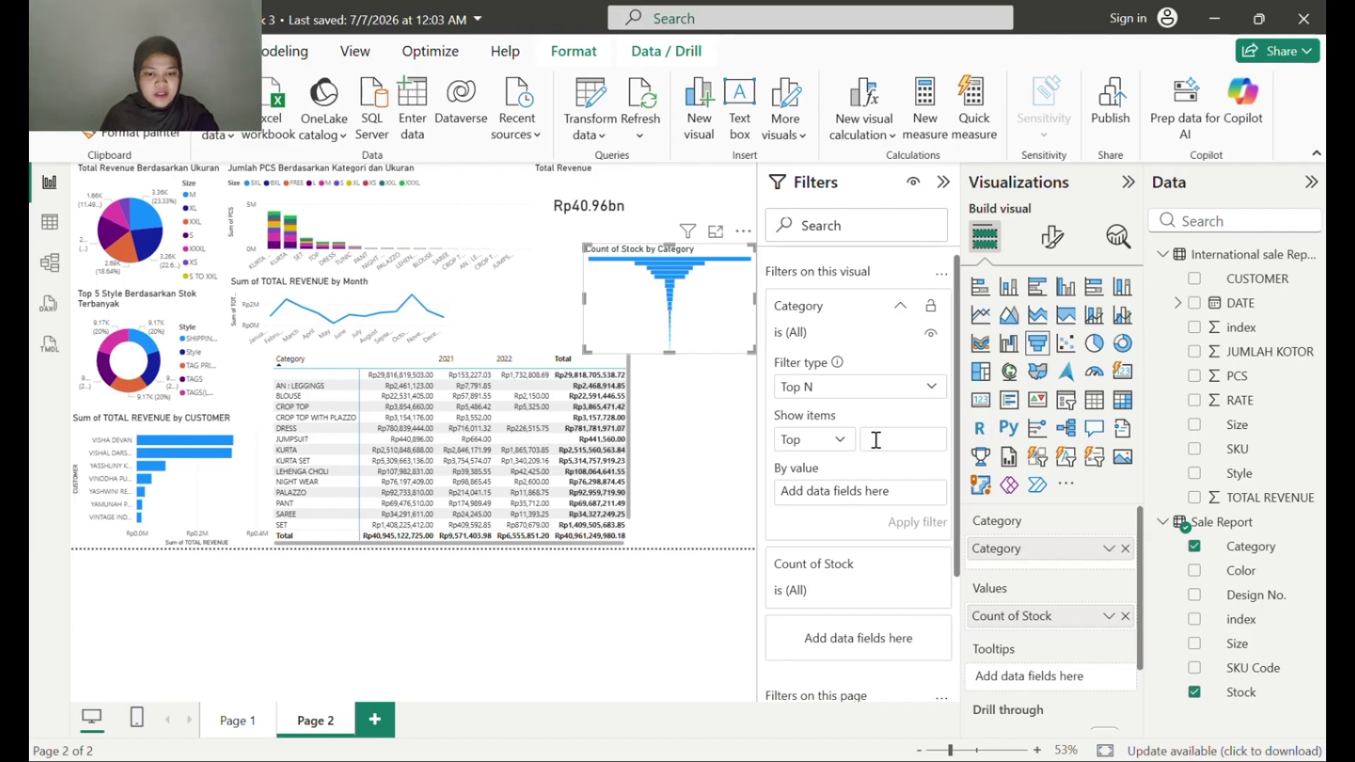
pyautogui.click(876, 440)
pyautogui.write('5')
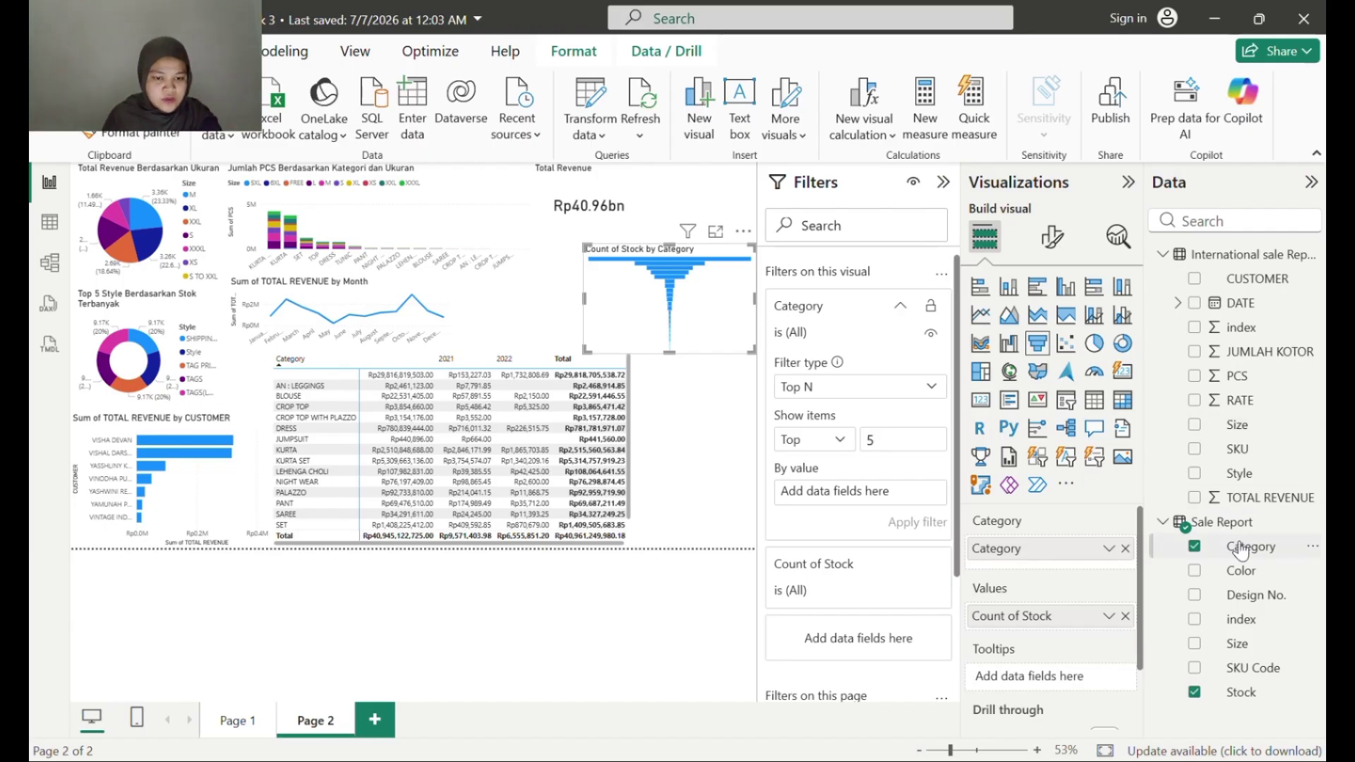
pyautogui.moveTo(1243, 547); pyautogui.dragTo(895, 494)
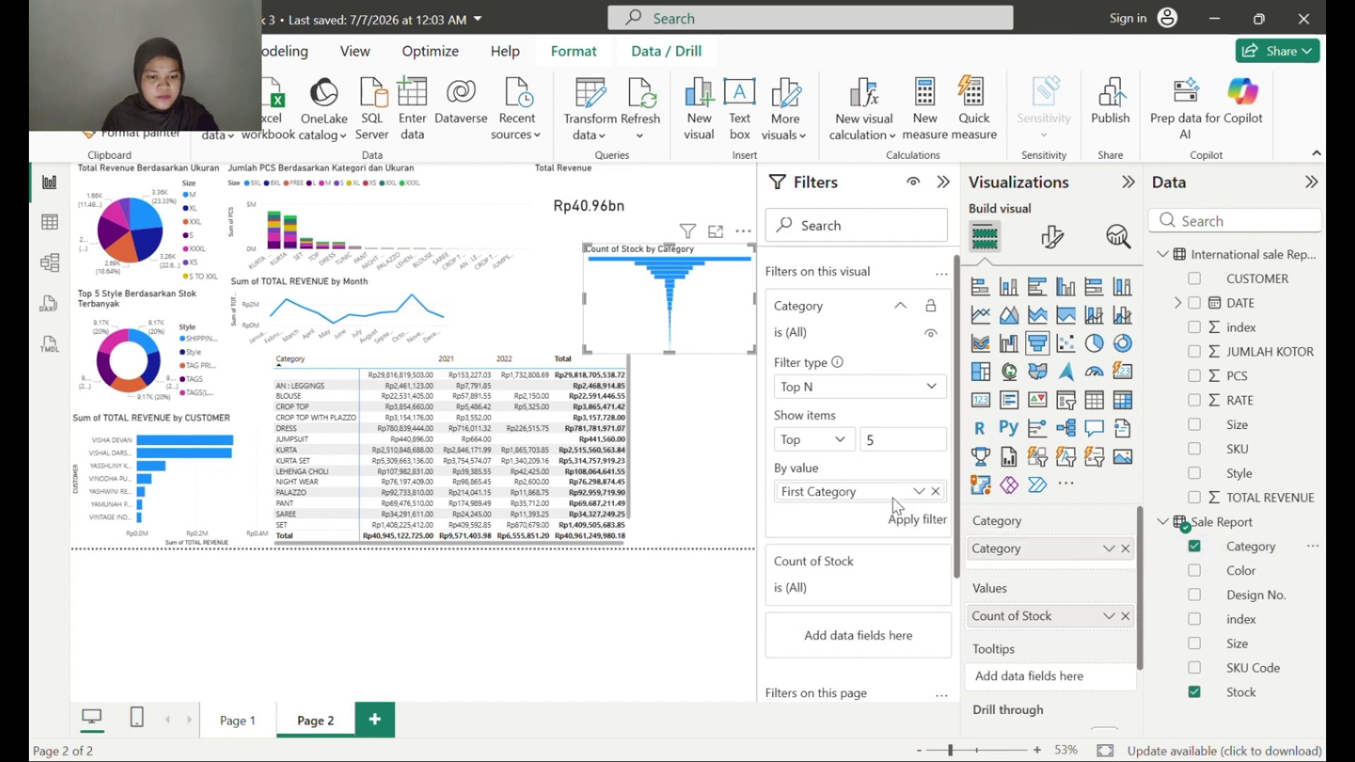
pyautogui.click(914, 521)
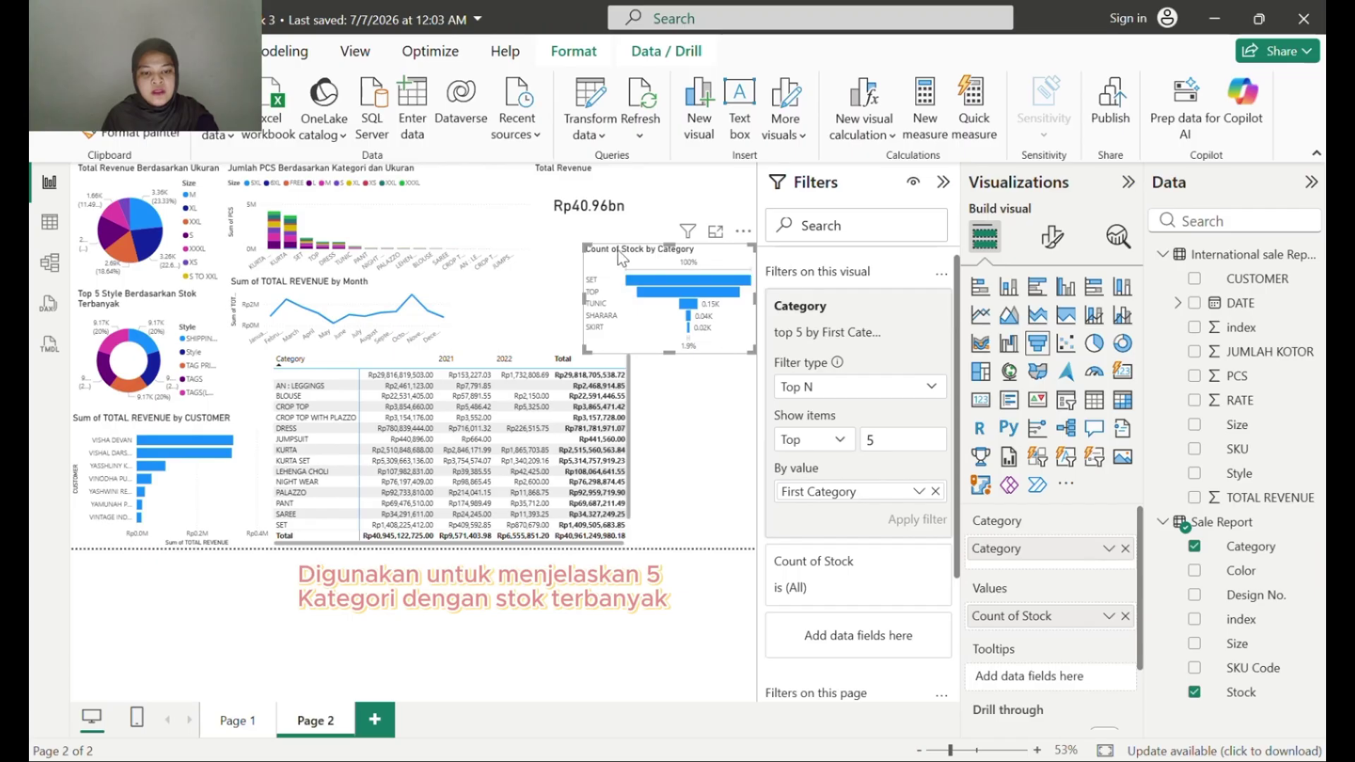
# Step: Narrow the funnel chart and reposition it beneath the Total Revenue card
pyautogui.moveTo(617, 249); pyautogui.dragTo(570, 249)
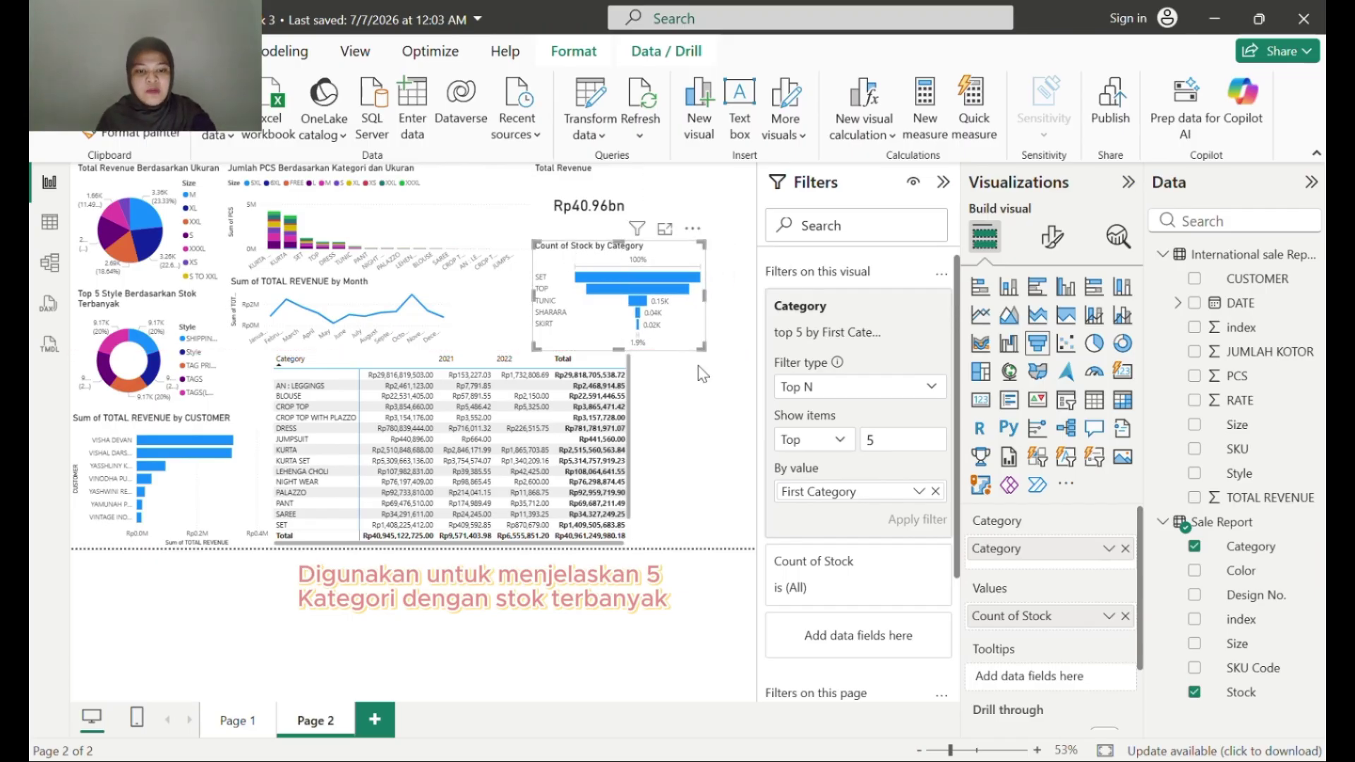
pyautogui.moveTo(649, 247)
pyautogui.mouseDown()
pyautogui.moveTo(731, 254)
pyautogui.moveTo(655, 249)
pyautogui.moveTo(666, 244)
pyautogui.mouseUp()
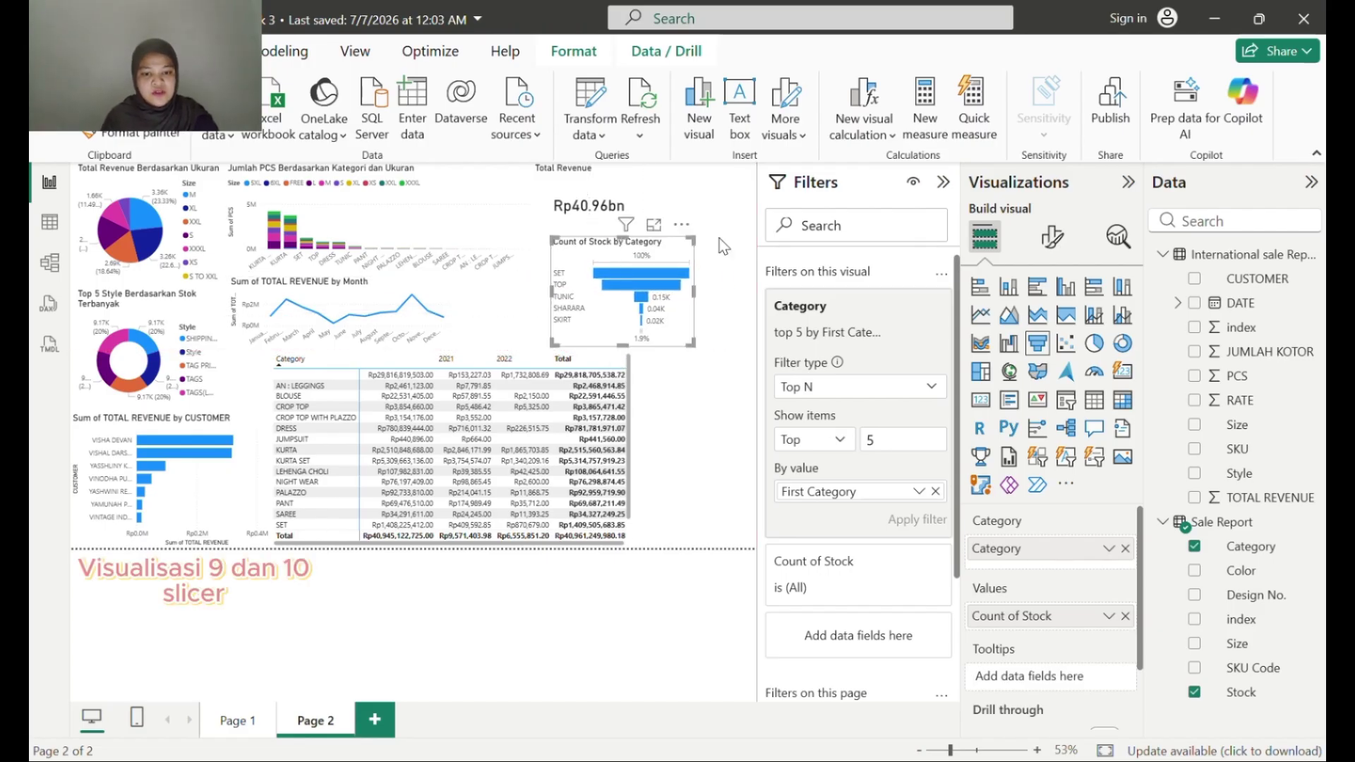
pyautogui.click(710, 197)
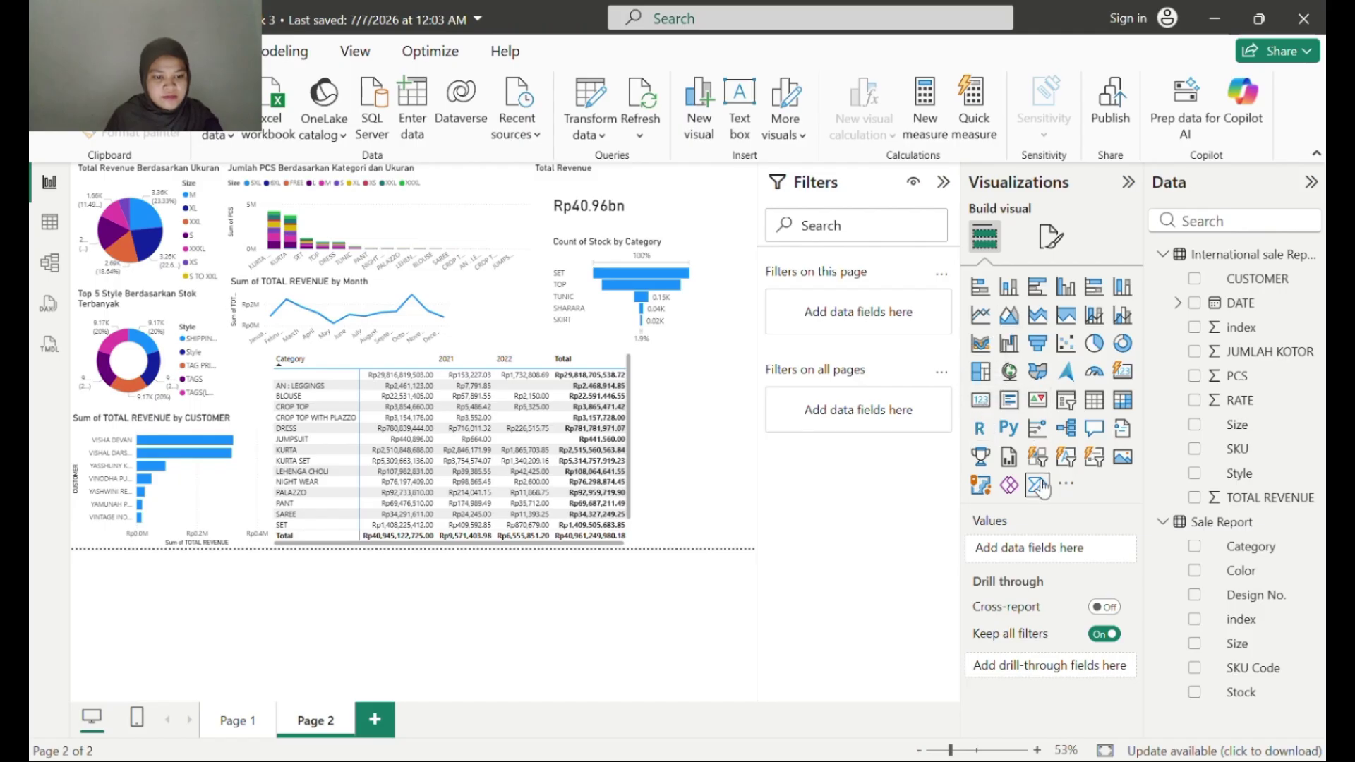
# Step: Add a slicer on SKU Code beside the matrix and look through its list of values
pyautogui.click(1066, 401)
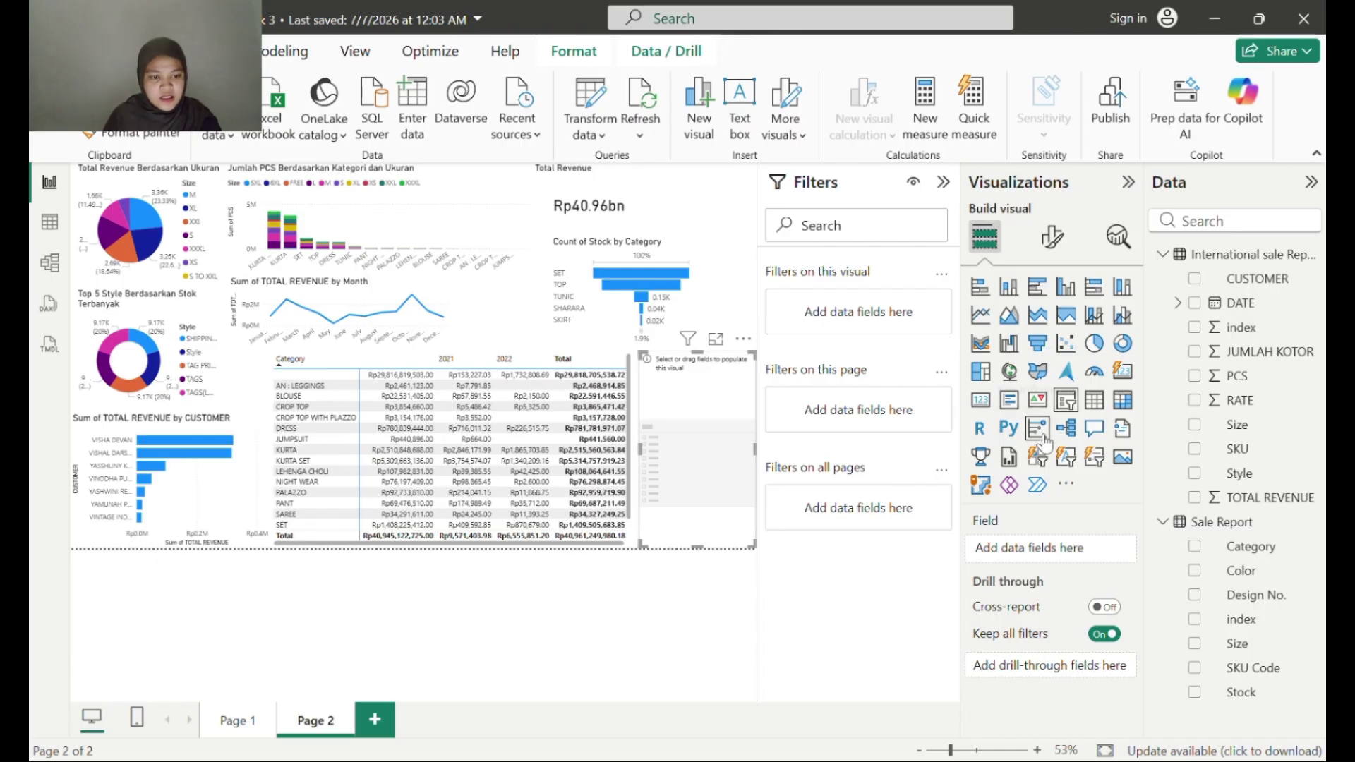
pyautogui.click(1194, 668)
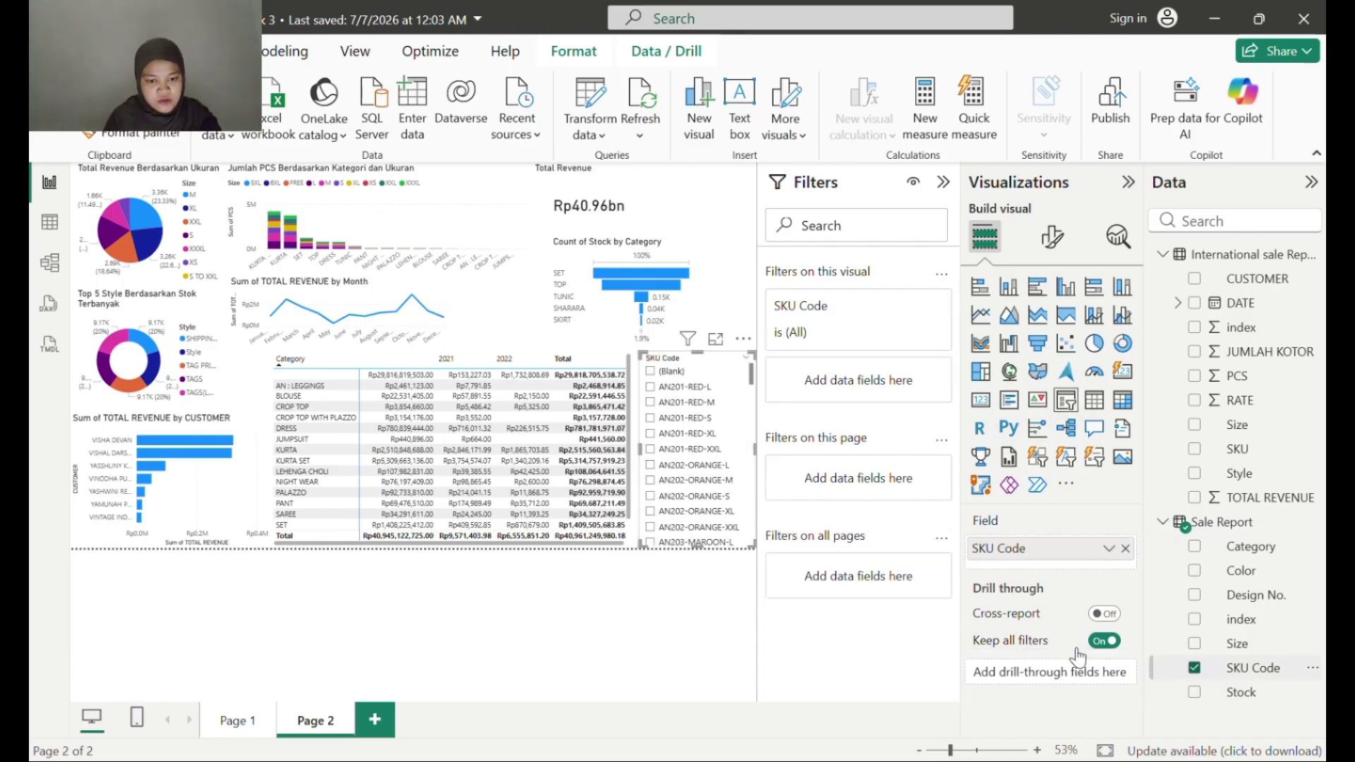
pyautogui.scroll(-4, 694, 465)
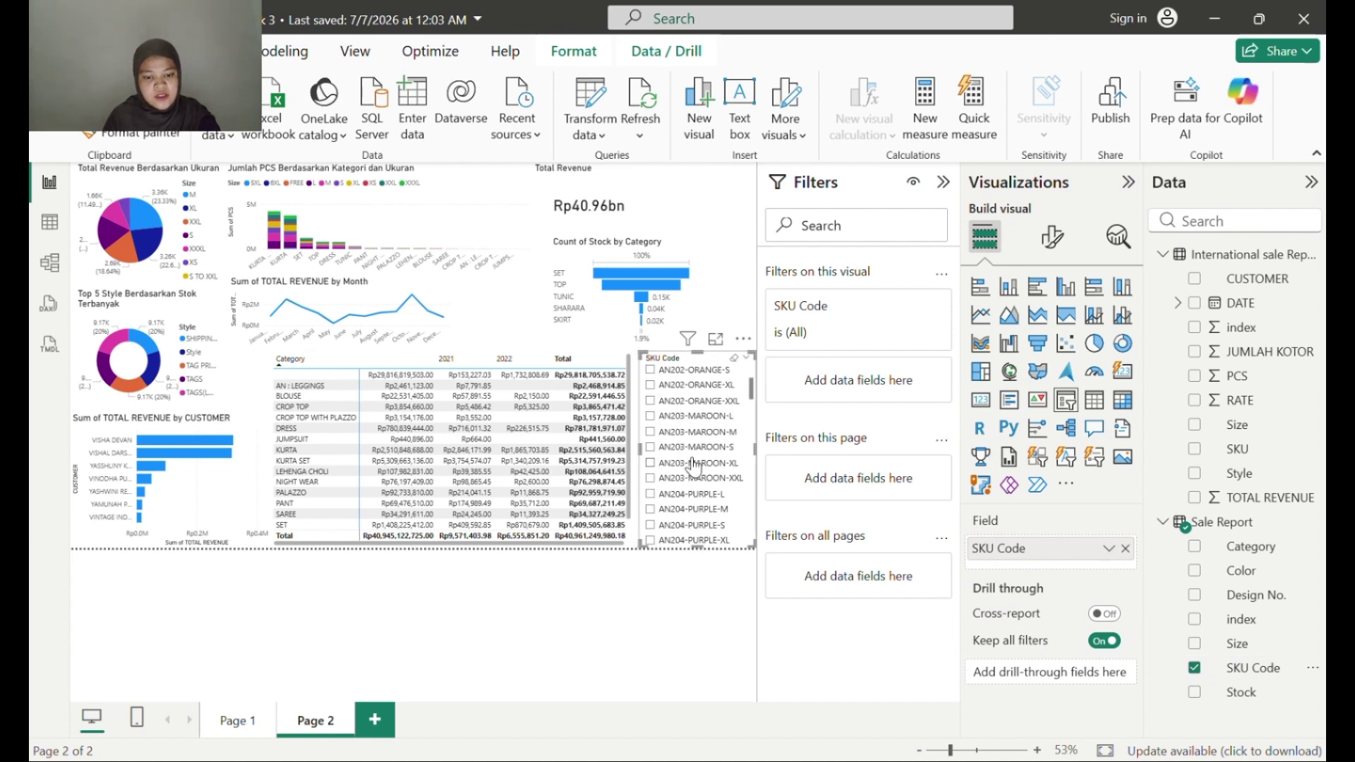
pyautogui.scroll(4, 693, 466)
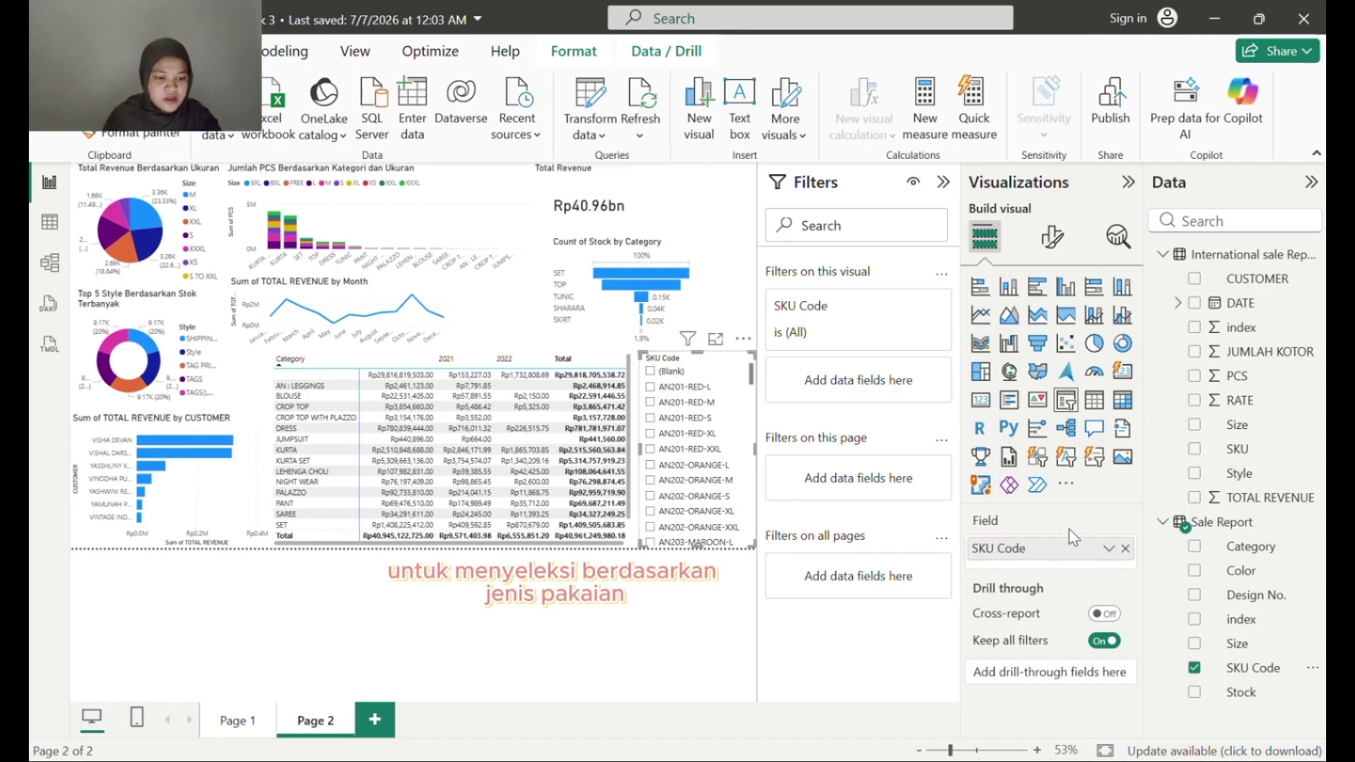
# Step: Change the SKU Code slicer's style to Dropdown
pyautogui.click(1058, 234)
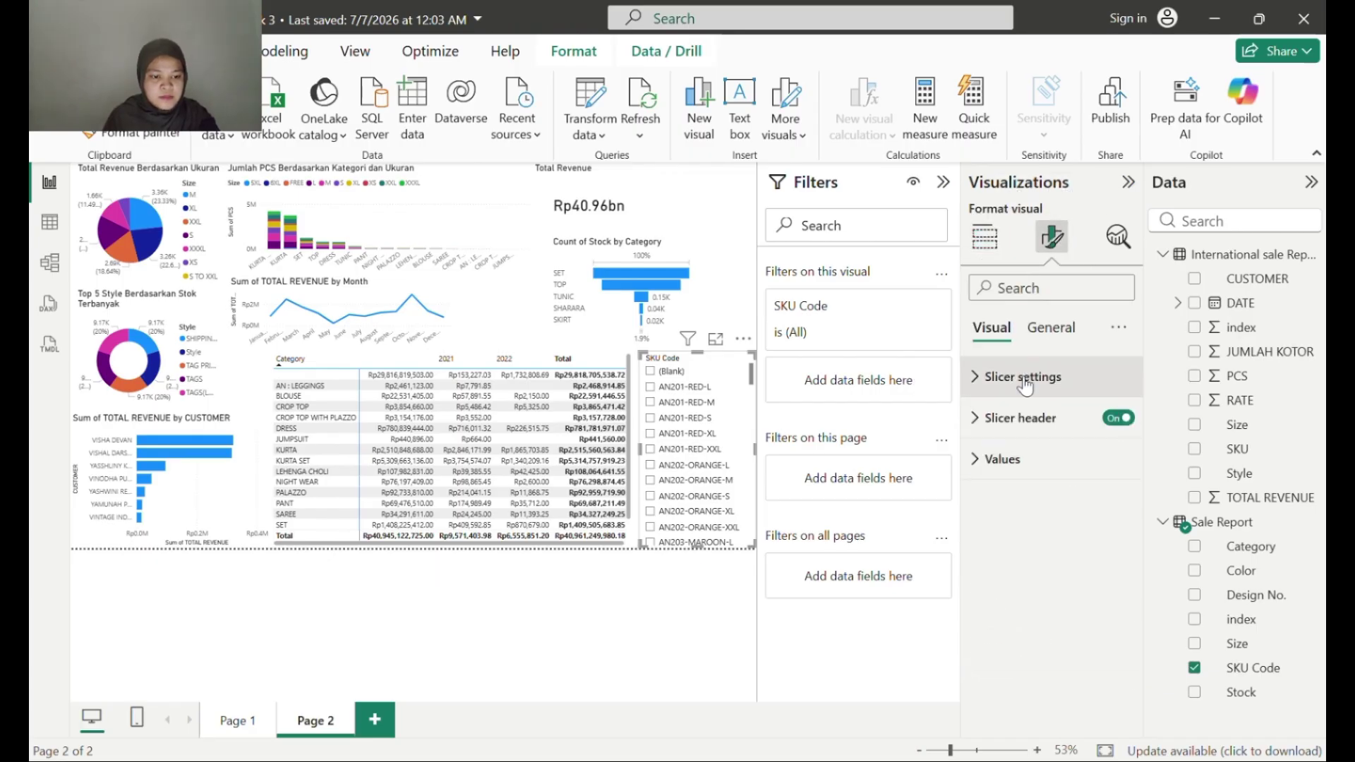
pyautogui.click(1023, 379)
pyautogui.click(1099, 483)
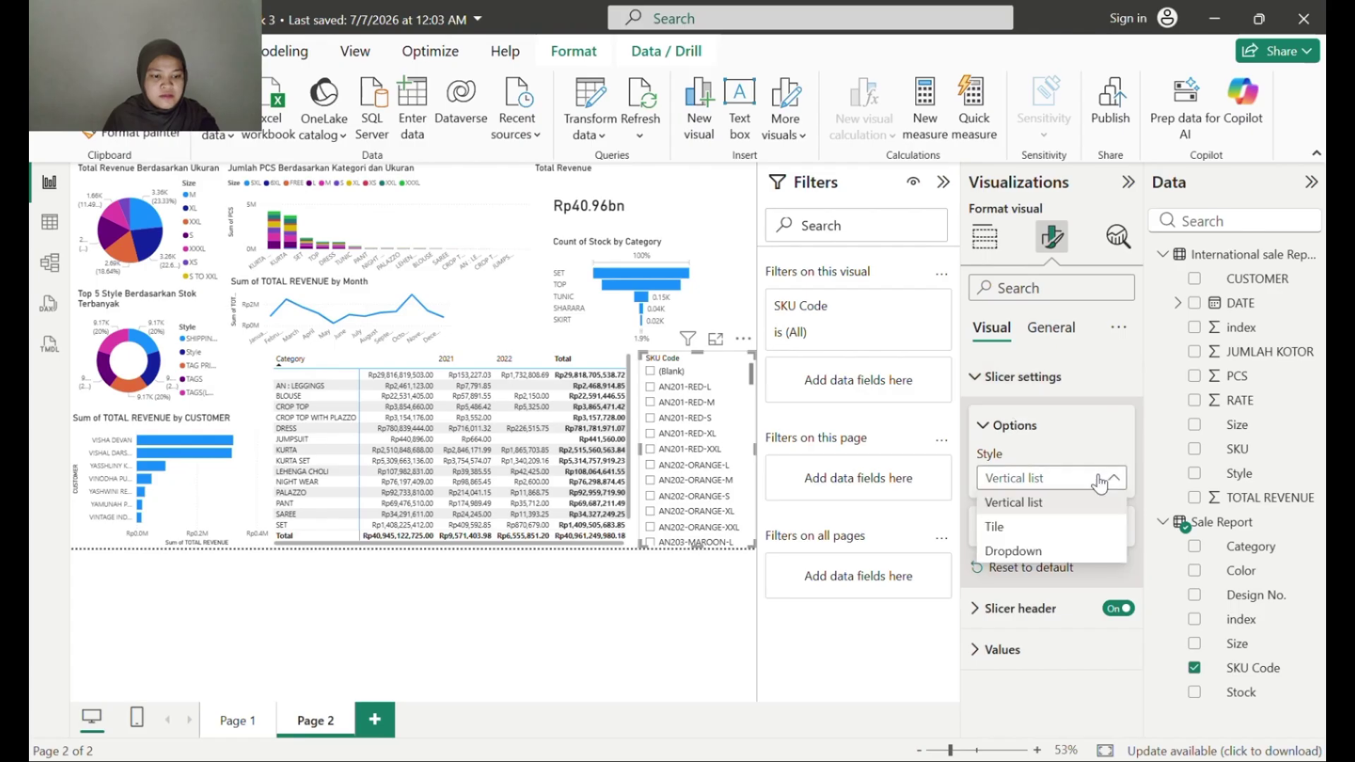
pyautogui.click(1048, 559)
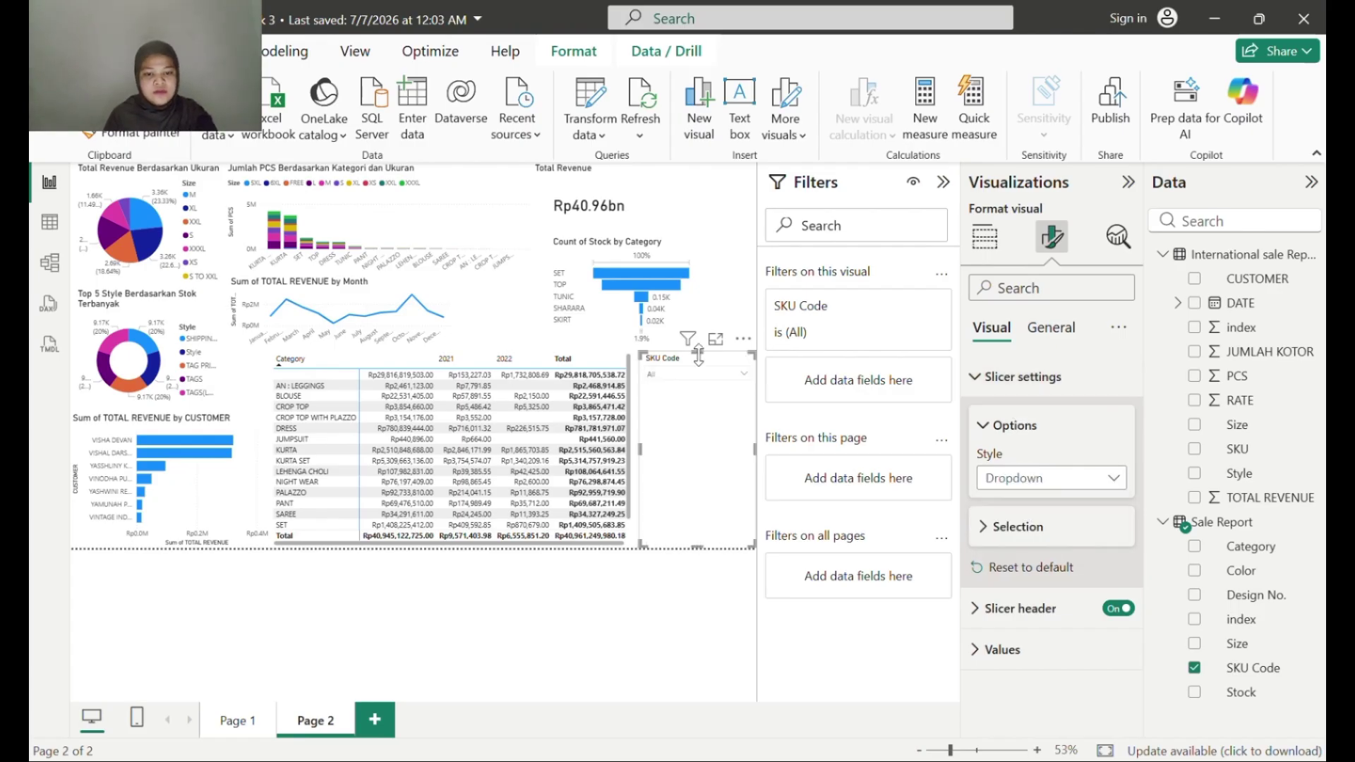
# Step: Shrink the SKU Code slicer and place it in the page's upper-right corner, shifting the Total Revenue card to make room
pyautogui.moveTo(698, 356); pyautogui.dragTo(737, 157)
pyautogui.click(598, 190)
pyautogui.click(695, 184)
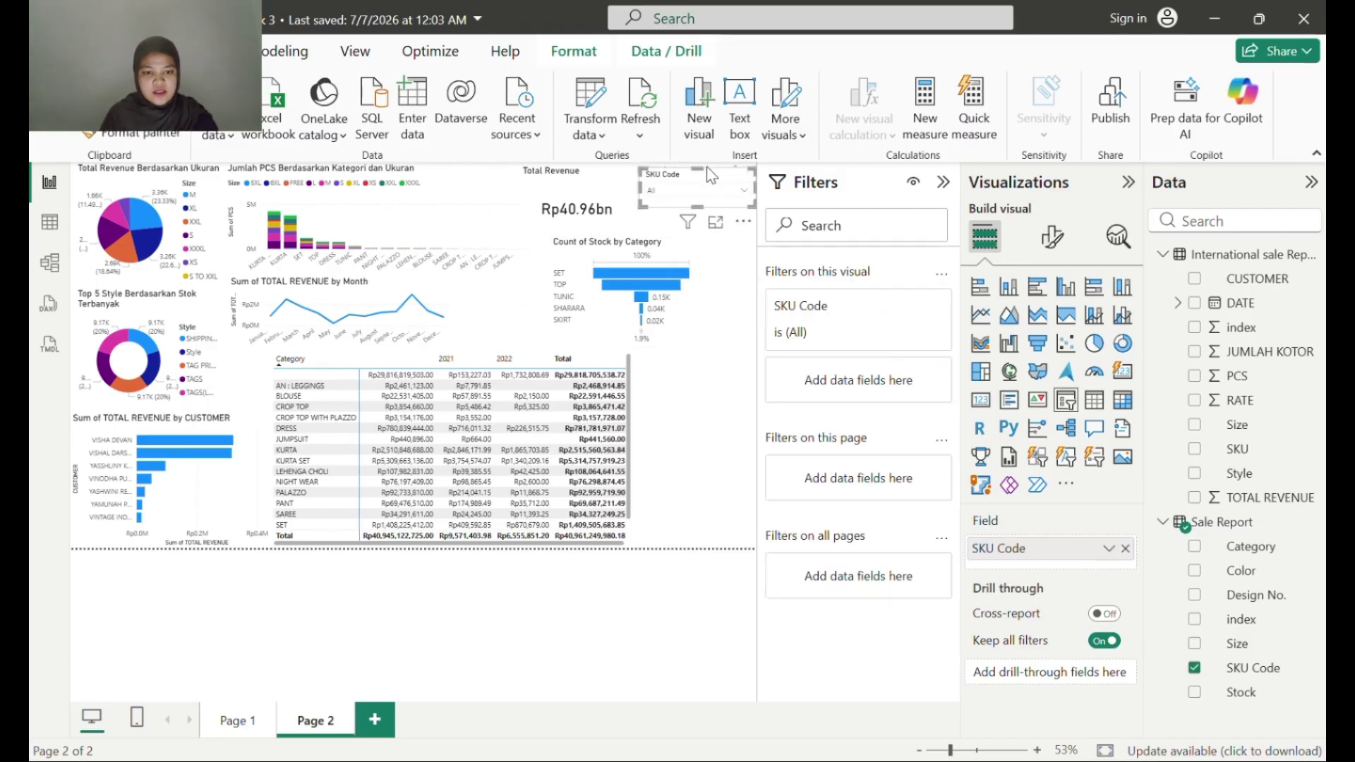
# Step: Duplicate the SKU Code slicer directly below the original and replace the copy's field with DATE
pyautogui.moveTo(708, 194)
pyautogui.mouseDown()
pyautogui.moveTo(713, 217)
pyautogui.moveTo(714, 201)
pyautogui.mouseUp()
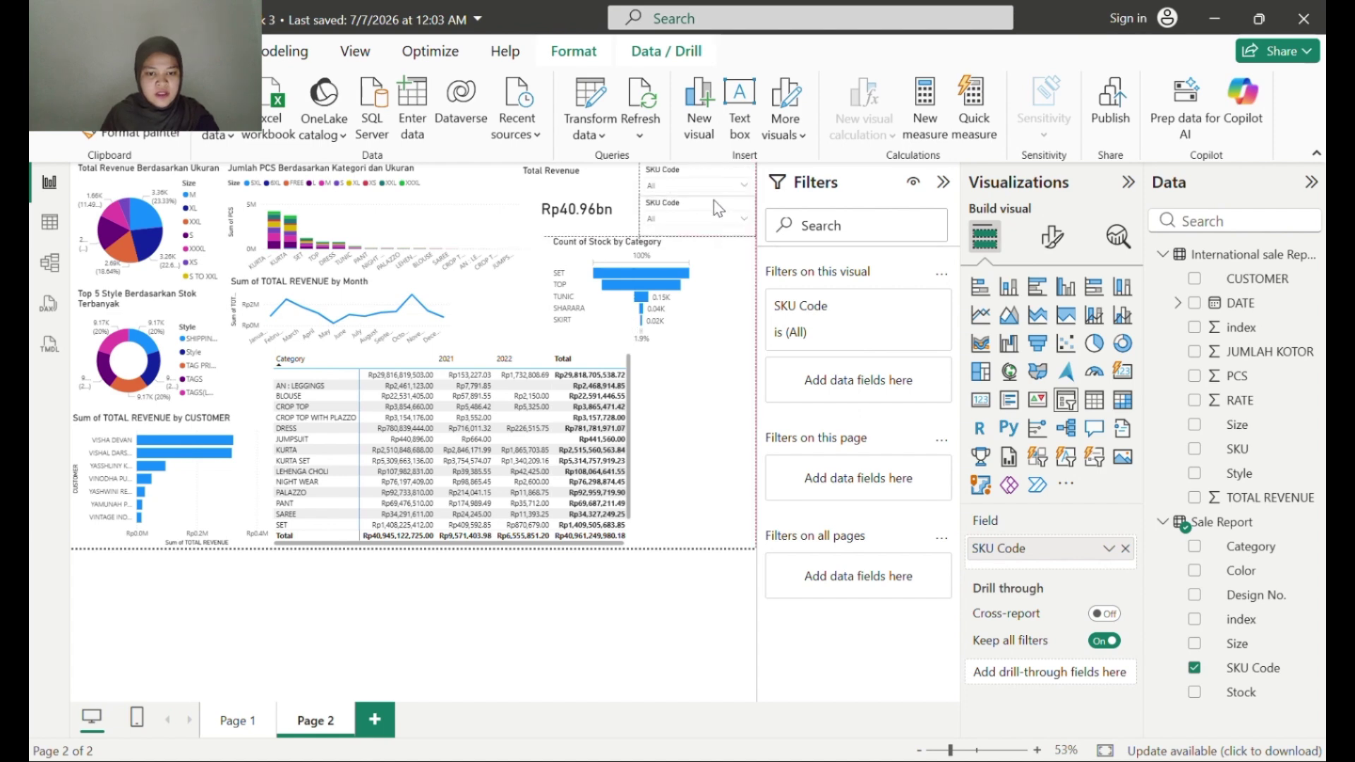
pyautogui.click(1194, 302)
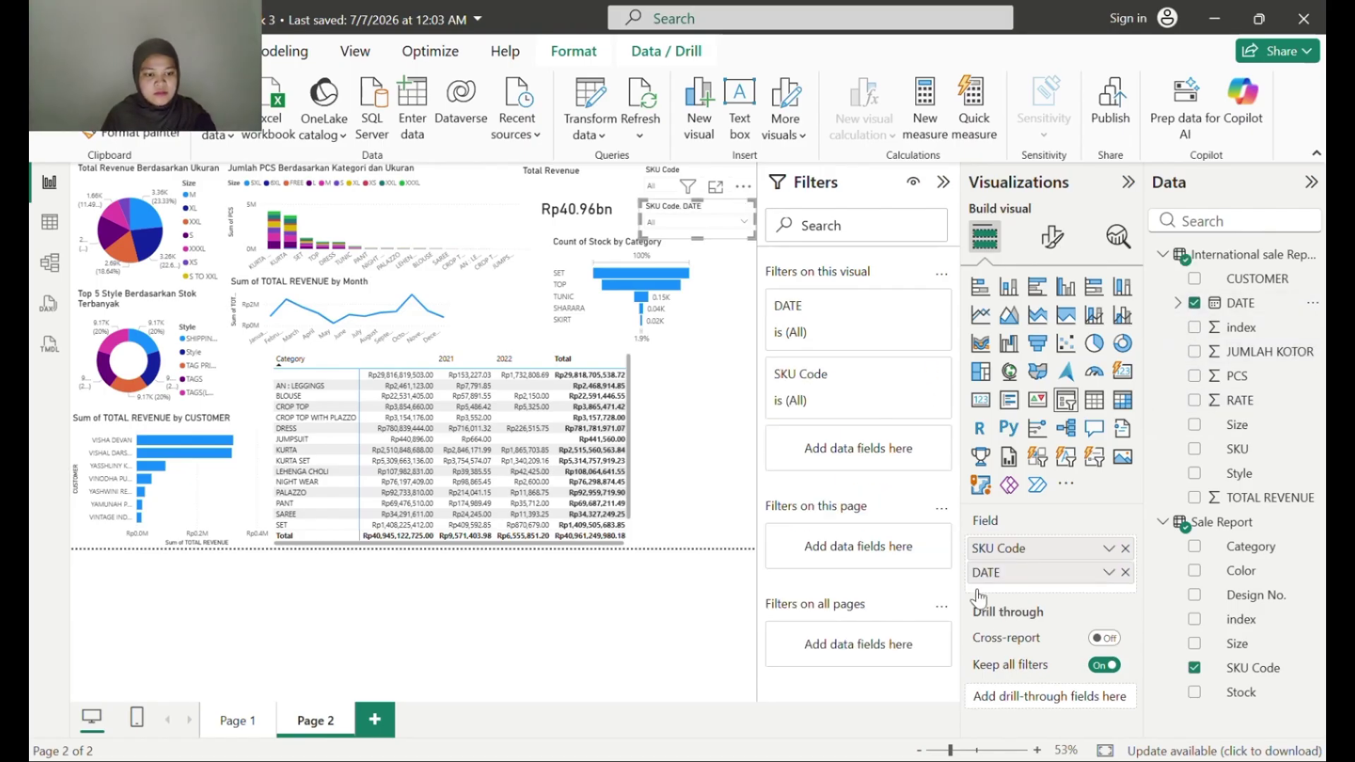
pyautogui.click(1194, 668)
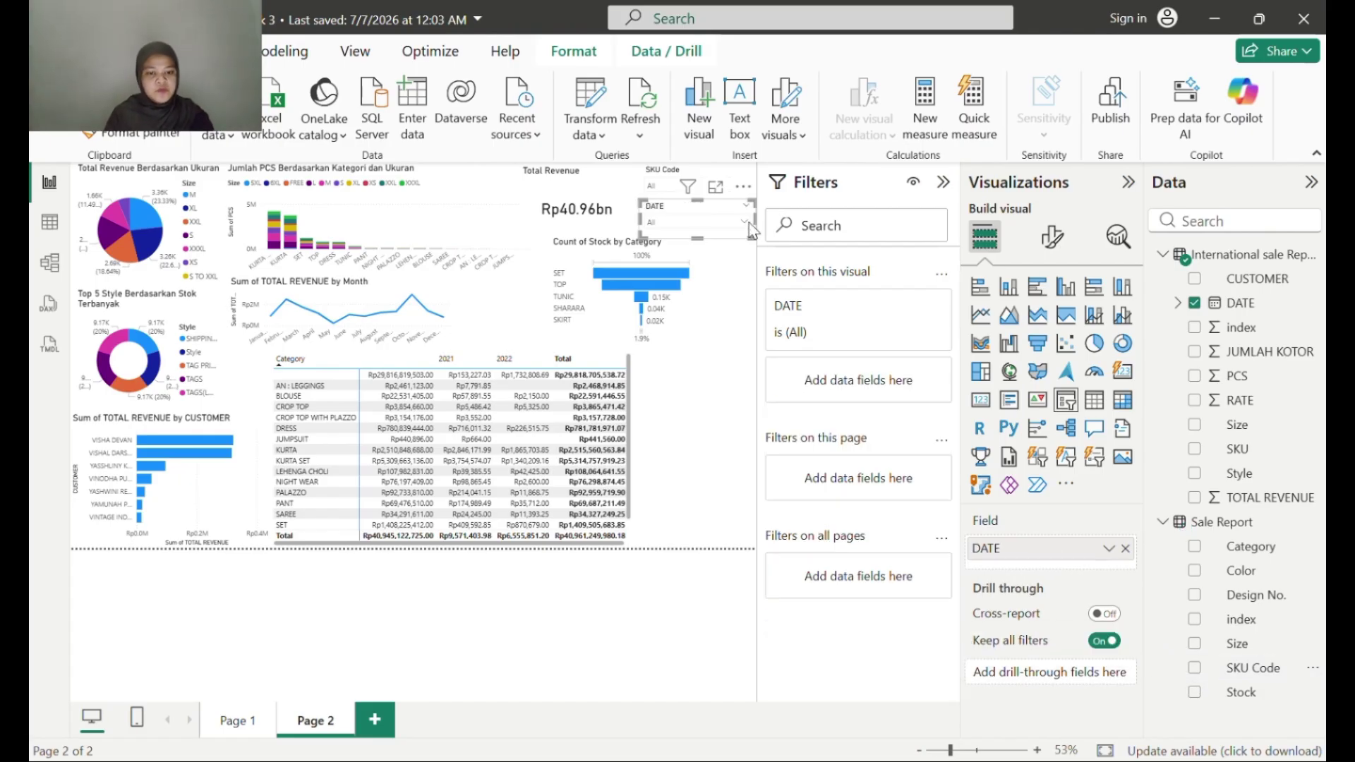
# Step: Switch the DATE slicer to the date hierarchy and keep only its Month level
pyautogui.click(1109, 548)
pyautogui.click(1173, 686)
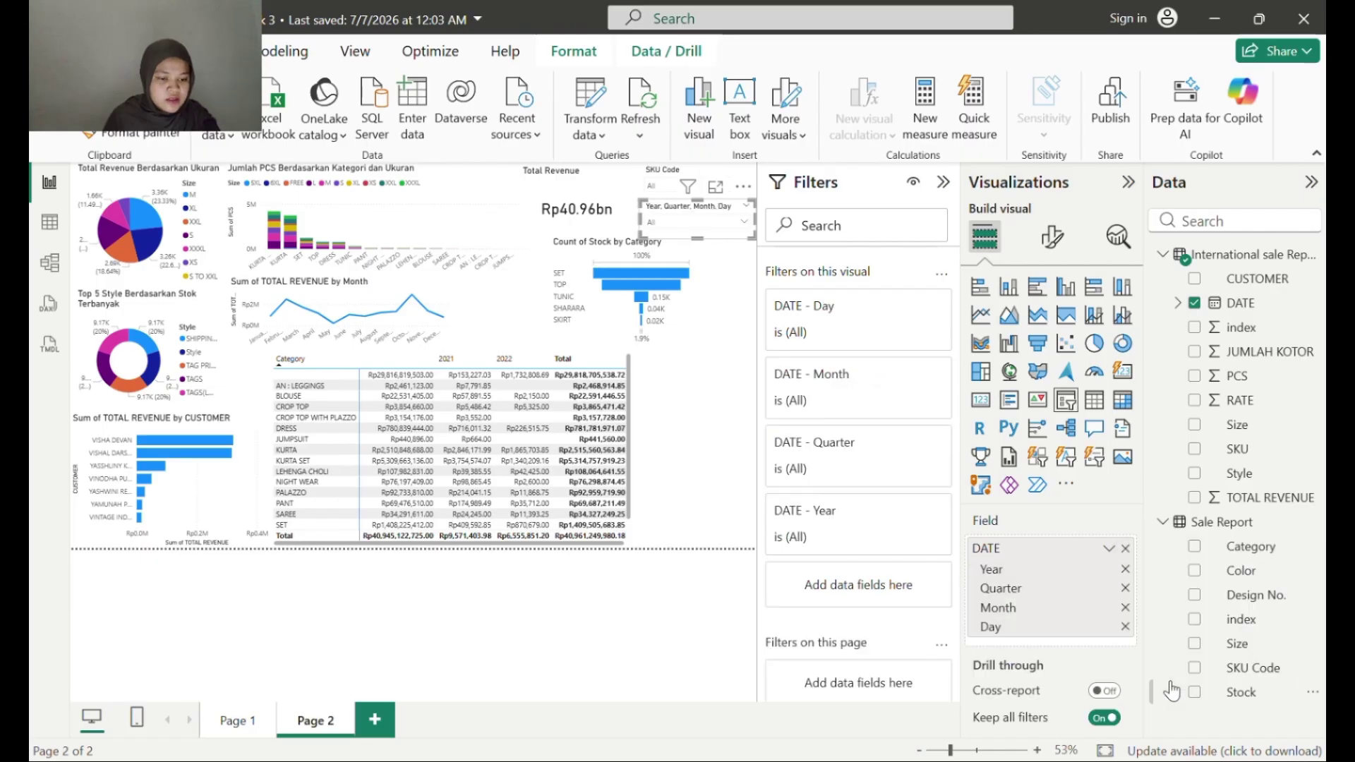
pyautogui.click(1125, 588)
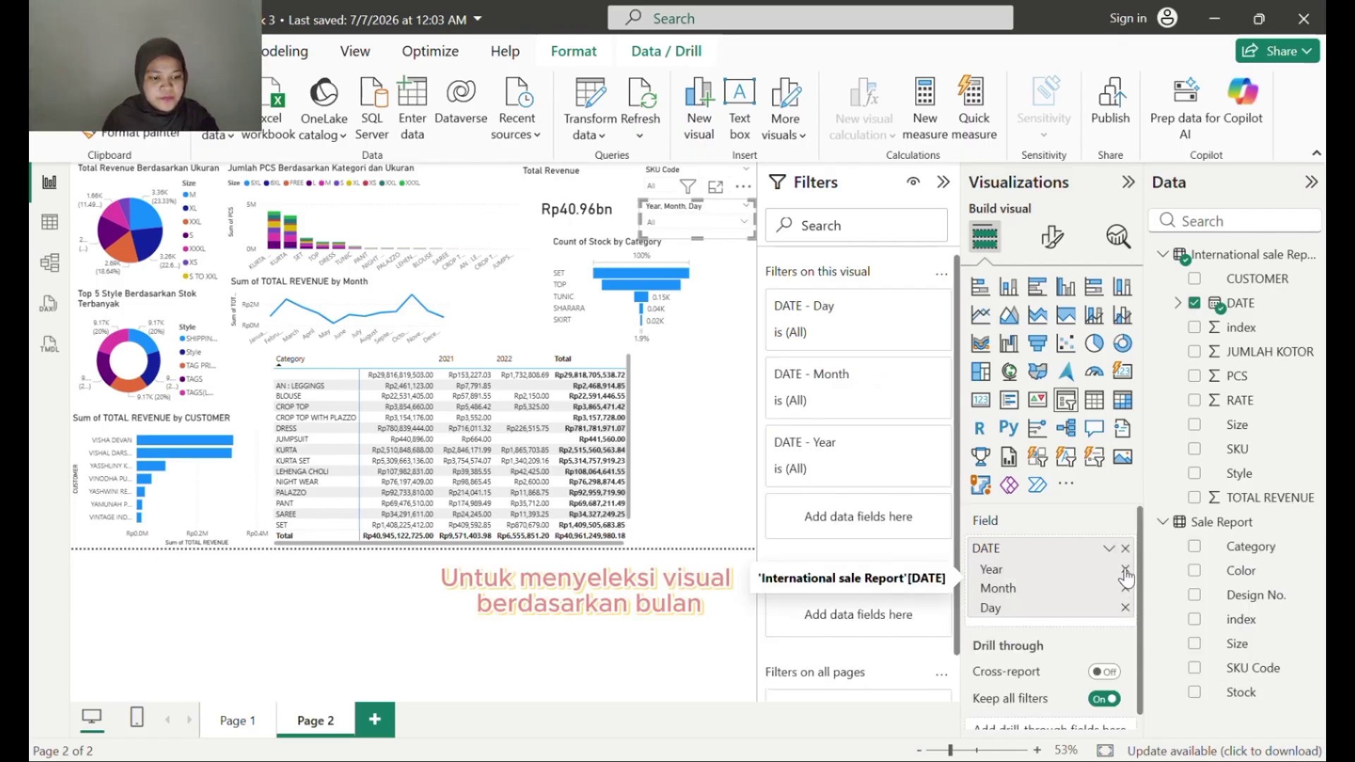
pyautogui.click(1125, 570)
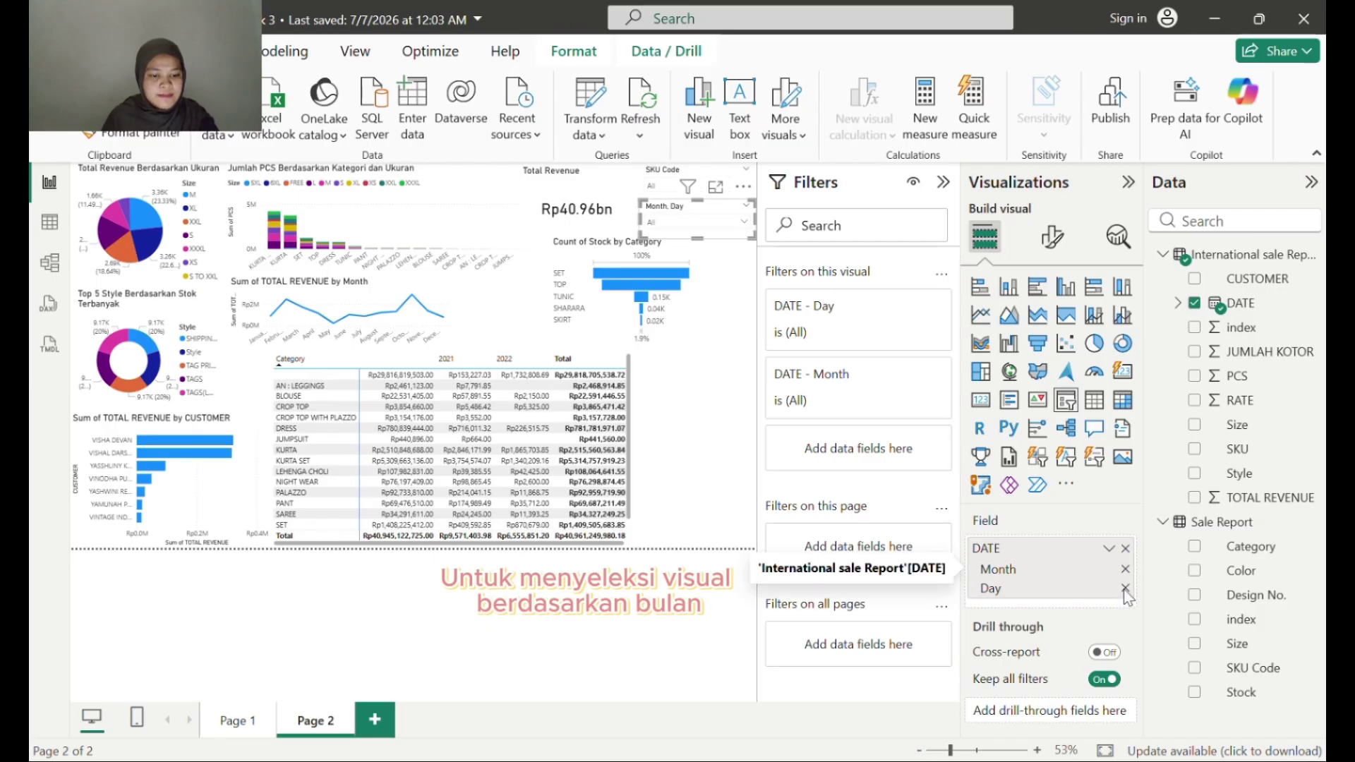
pyautogui.click(1125, 588)
pyautogui.click(674, 413)
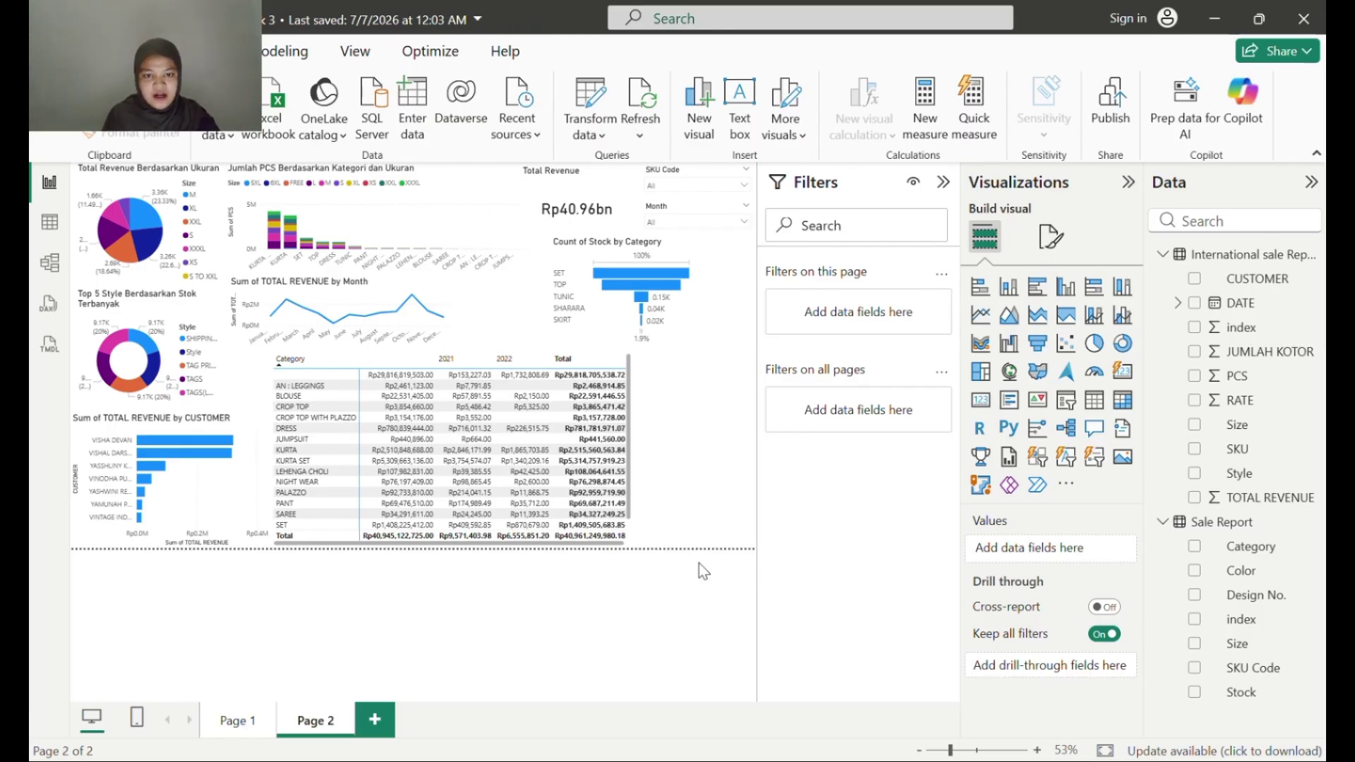
# Step: Give the matrix the title "Pendapatan Kategori Berdasarkan Tahun"
pyautogui.click(630, 544)
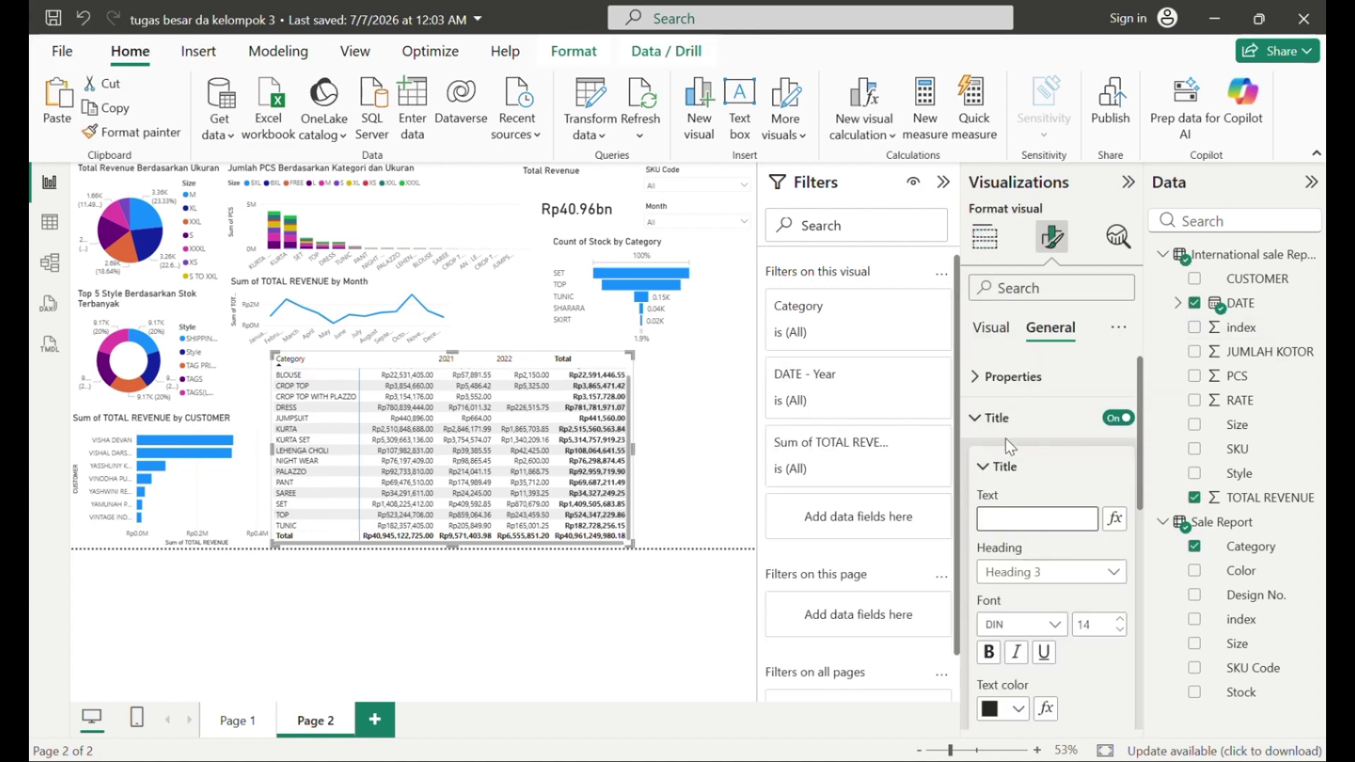
pyautogui.click(988, 522)
pyautogui.write('Pendapatan K')
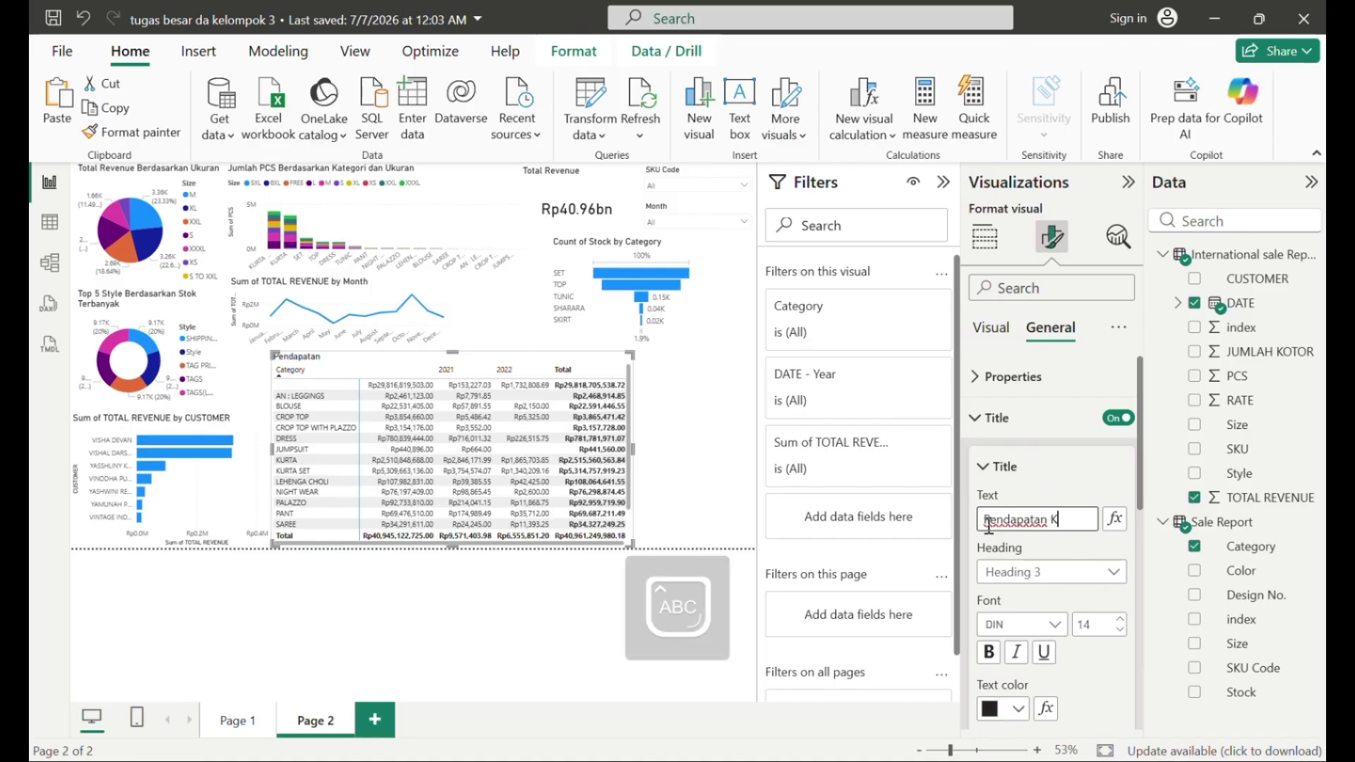
pyautogui.write('a')
pyautogui.write('tegori Berdas')
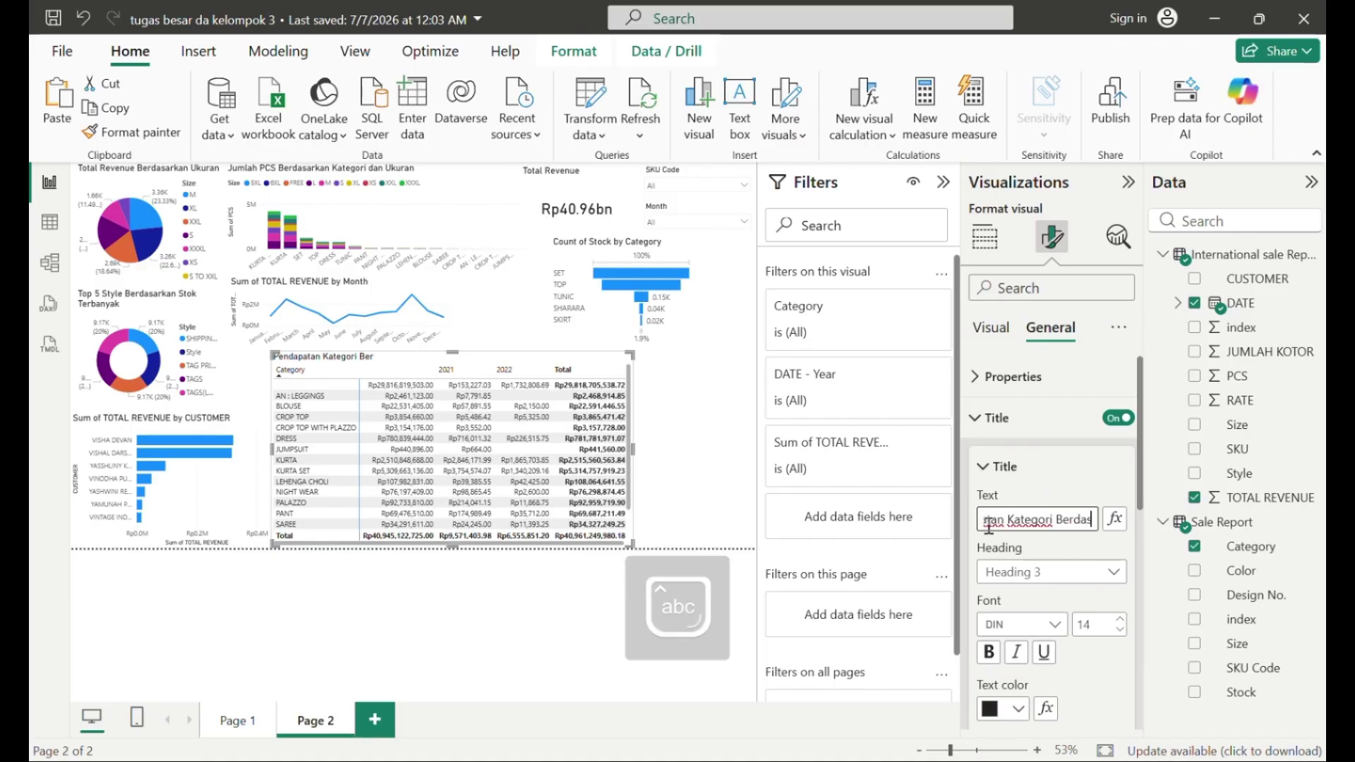
pyautogui.write('arkan Tahun')
# Step: Change the funnel chart's title to "5 Kategori dengan Stok Terbanyak"
pyautogui.click(593, 339)
pyautogui.tripleClick(1037, 520)
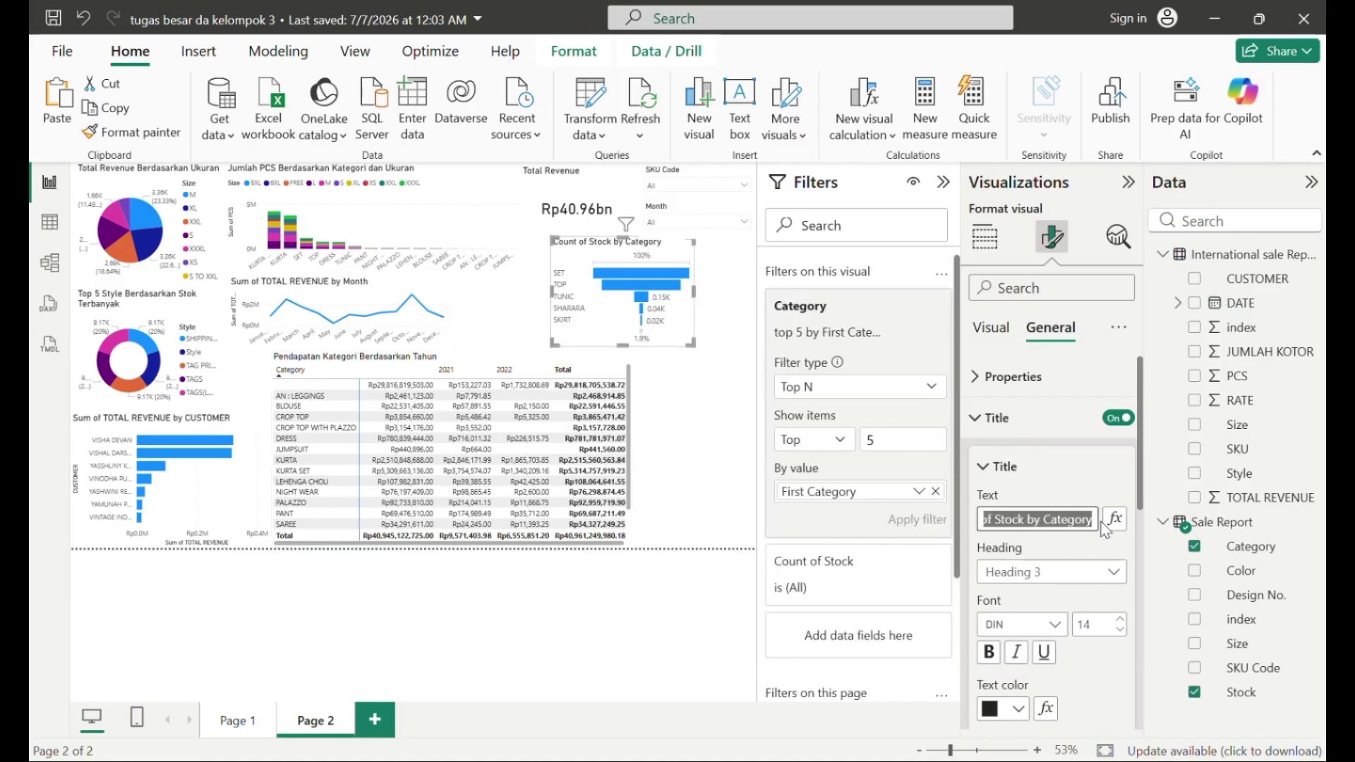
pyautogui.write('5 Kategori dengan Stok Terbanyak')
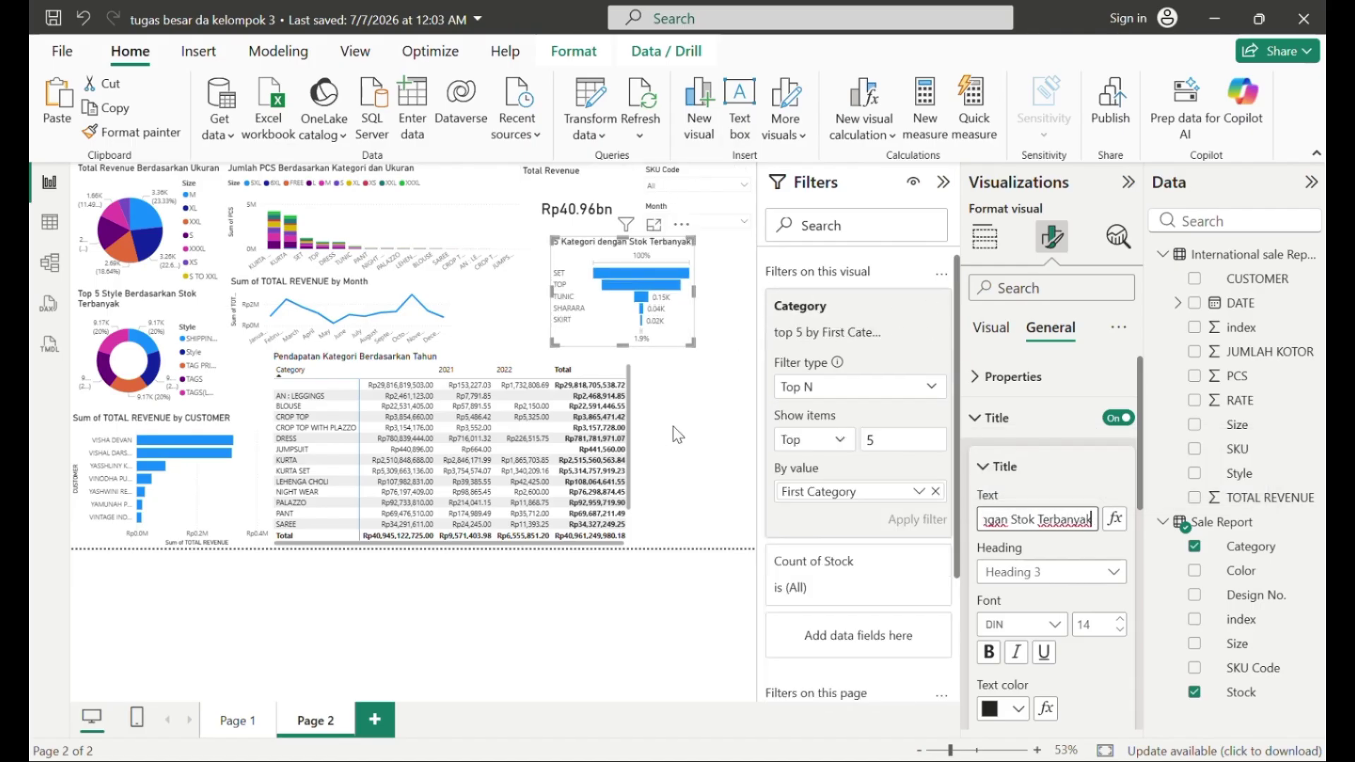
pyautogui.click(995, 418)
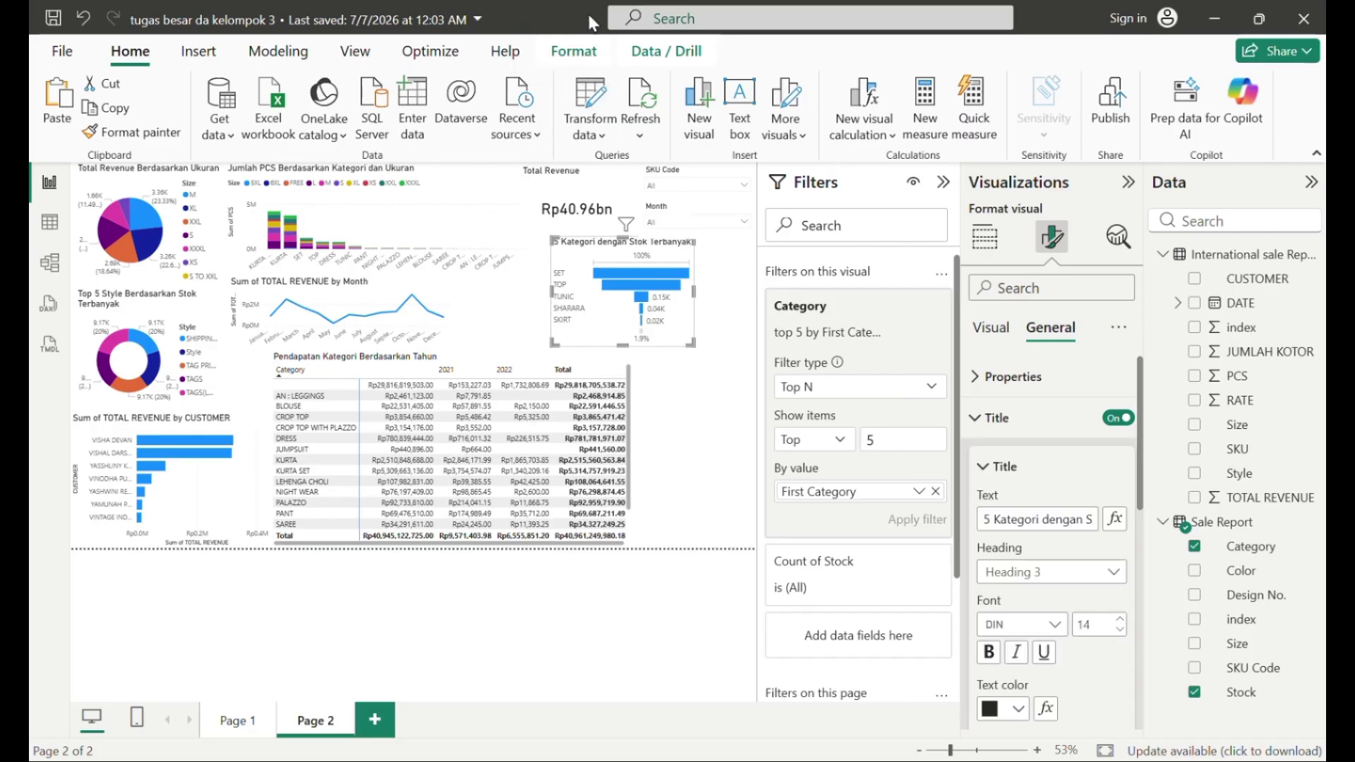